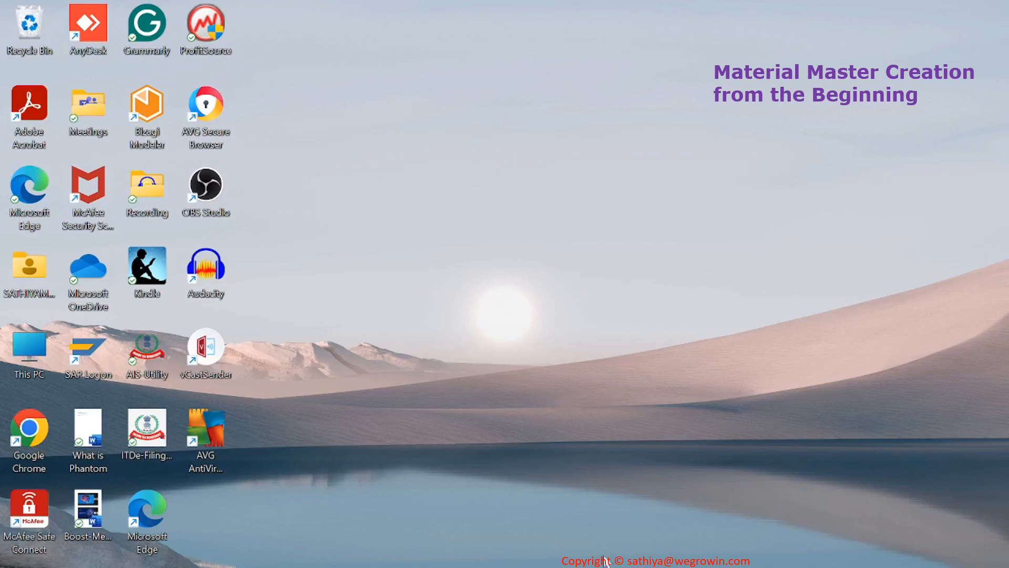
Switch to the SAP Easy Access session and start the Create Material transaction MM01.
{"action": "mouse_move", "coordinate": [515, 564]}
{"action": "left_click", "coordinate": [564, 537]}
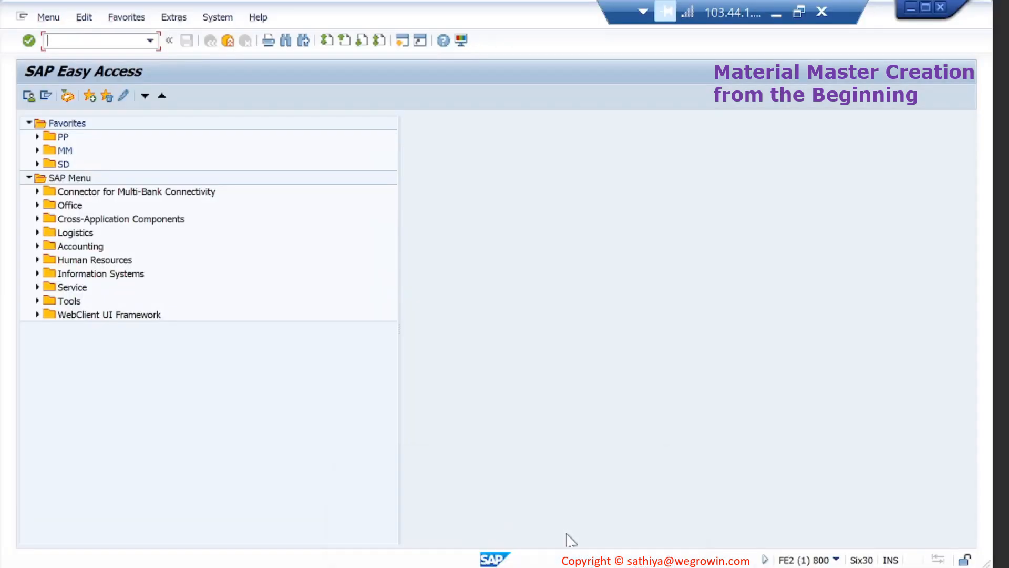
{"action": "type", "text": "MM01"}
{"action": "key", "text": "Return"}
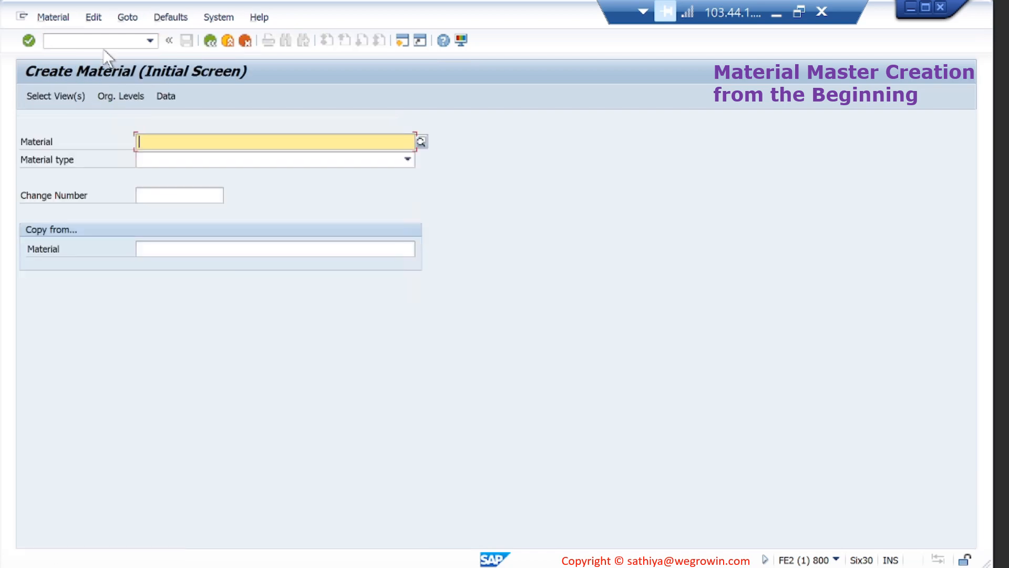
Enter SGMC-TRNG-IP1002 as the new material and choose HALB Semifinished Product as its material type.
{"action": "type", "text": "SGMC"}
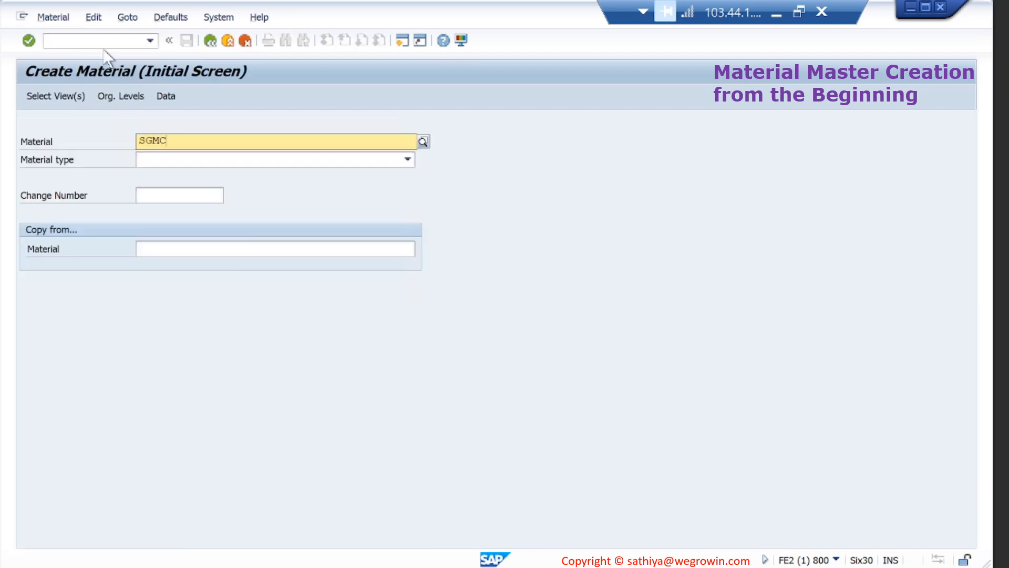
{"action": "type", "text": "-TRNG-"}
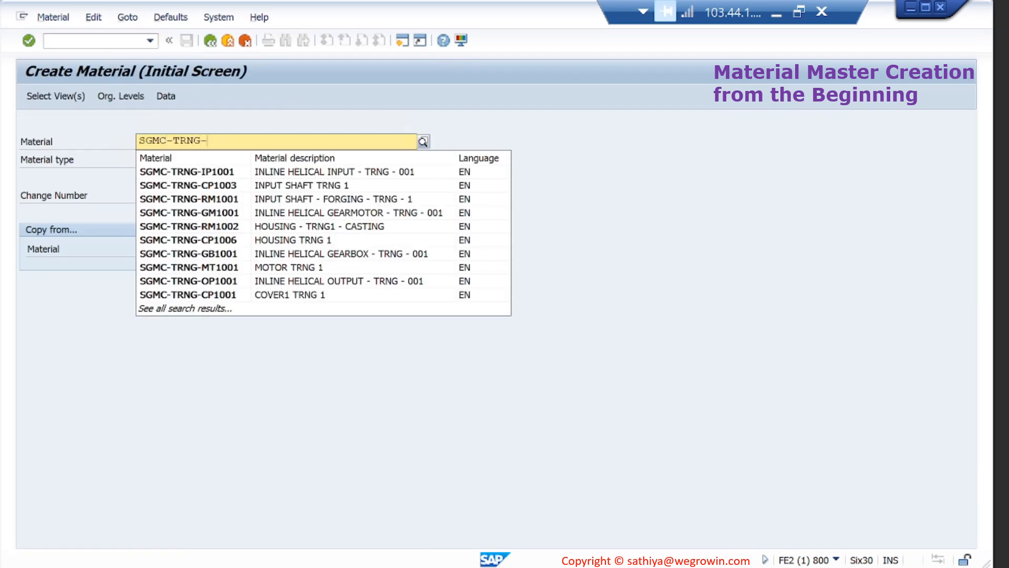
{"action": "type", "text": "IP1002"}
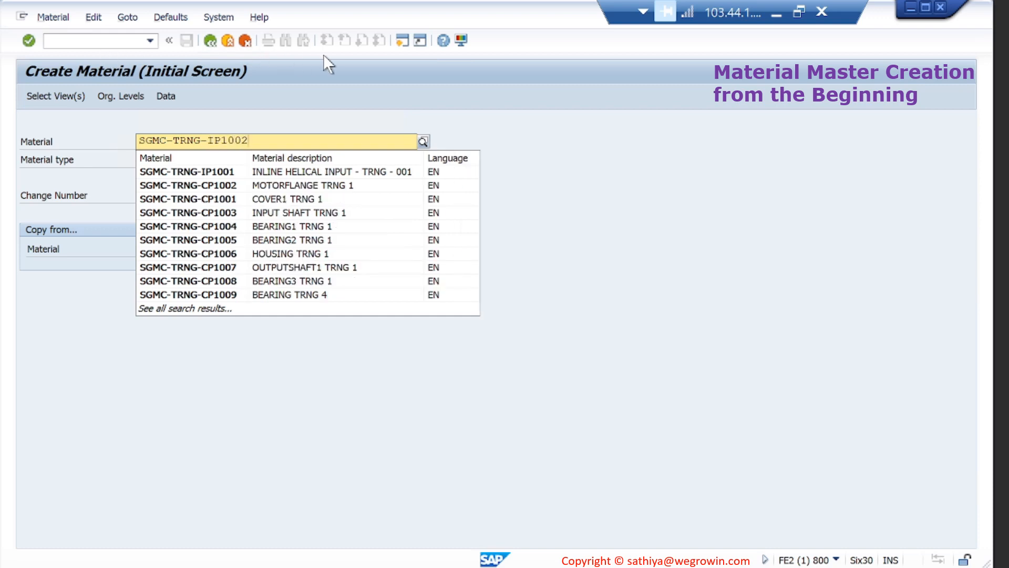
{"action": "left_click", "coordinate": [477, 120]}
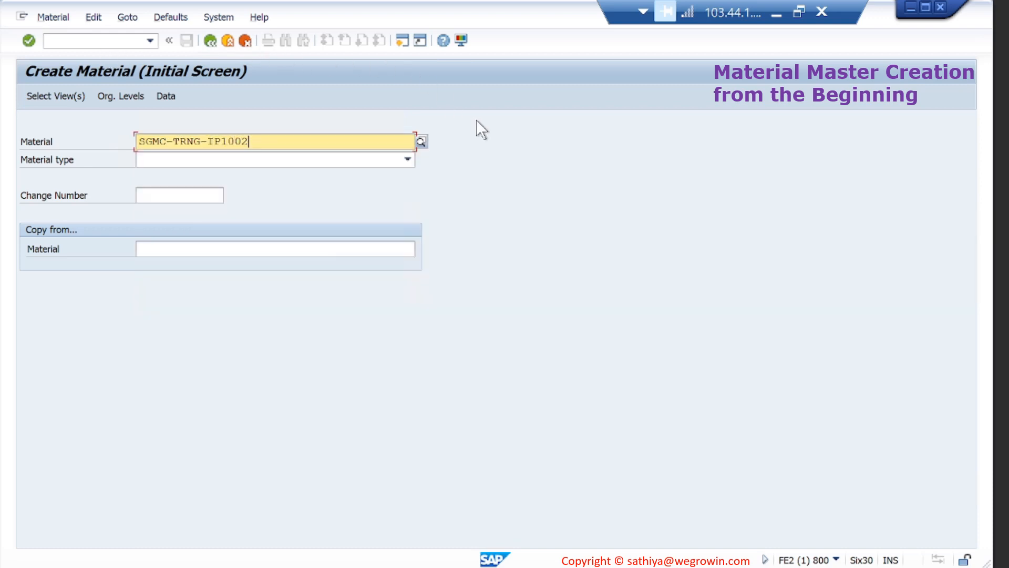
{"action": "left_click", "coordinate": [407, 160]}
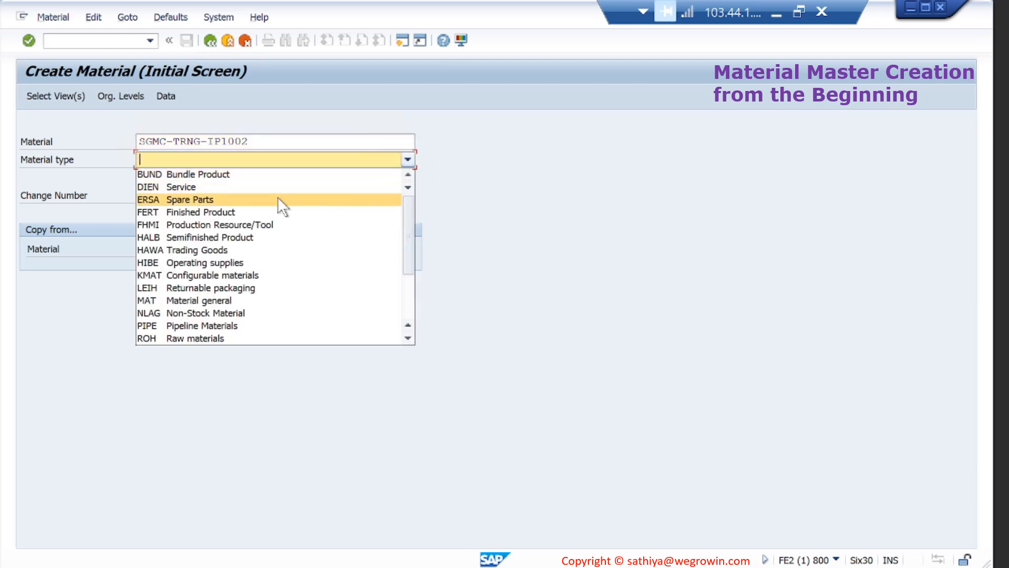
{"action": "left_click", "coordinate": [243, 237]}
{"action": "left_click", "coordinate": [236, 247]}
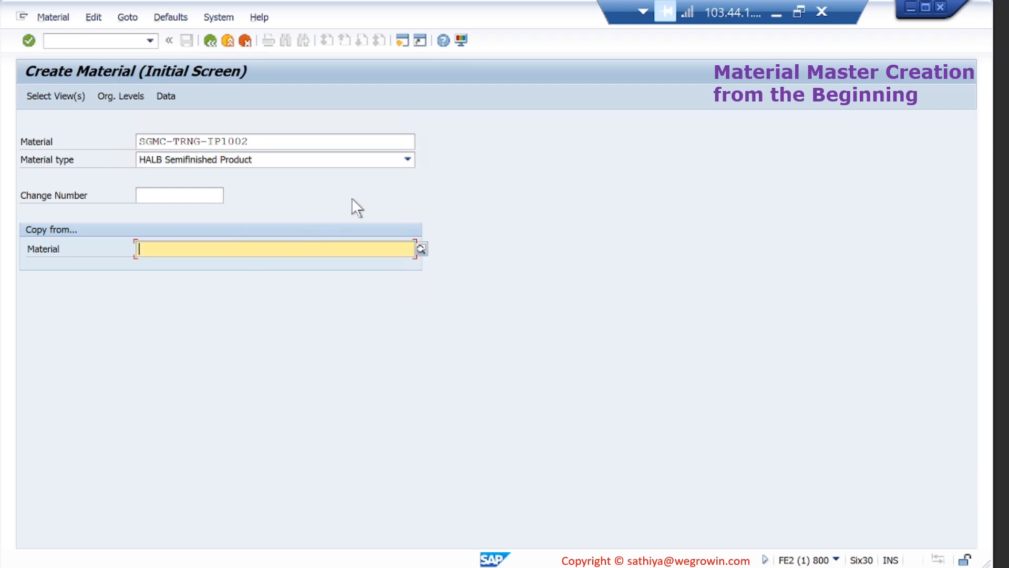
Check the default industry sector setting and confirm M Mechanical engineering, hidden on the initial screen.
{"action": "left_click", "coordinate": [176, 17]}
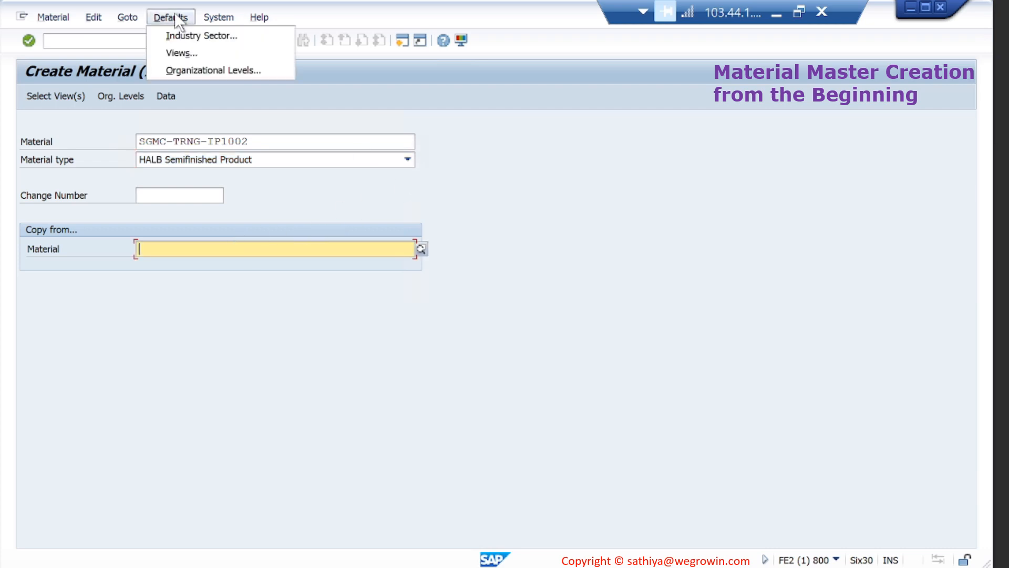
{"action": "left_click", "coordinate": [204, 37]}
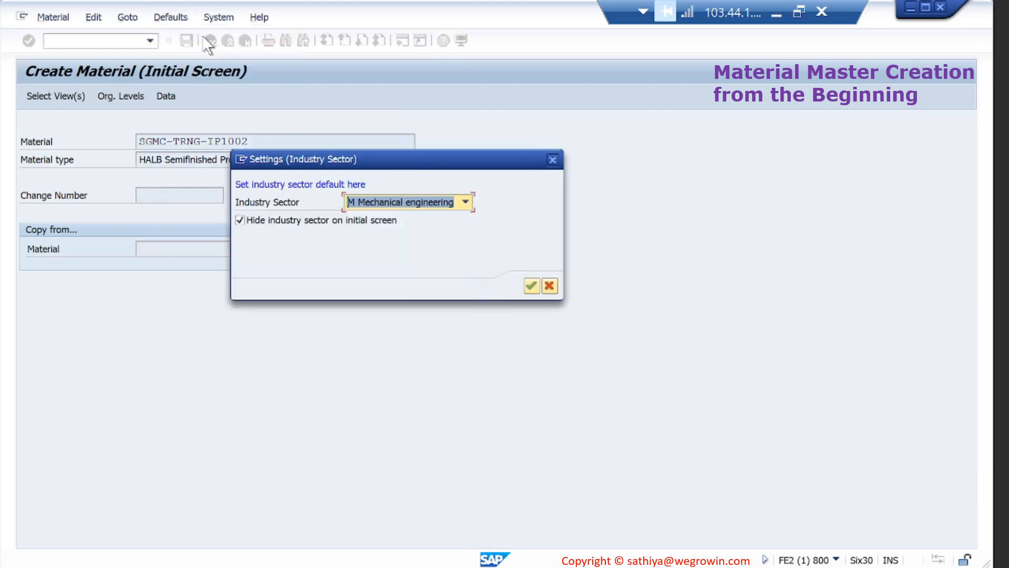
{"action": "left_click", "coordinate": [529, 284]}
Add Work Scheduling to the new material's selected views and accept plant 1710 with storage location 171A.
{"action": "key", "text": "Return"}
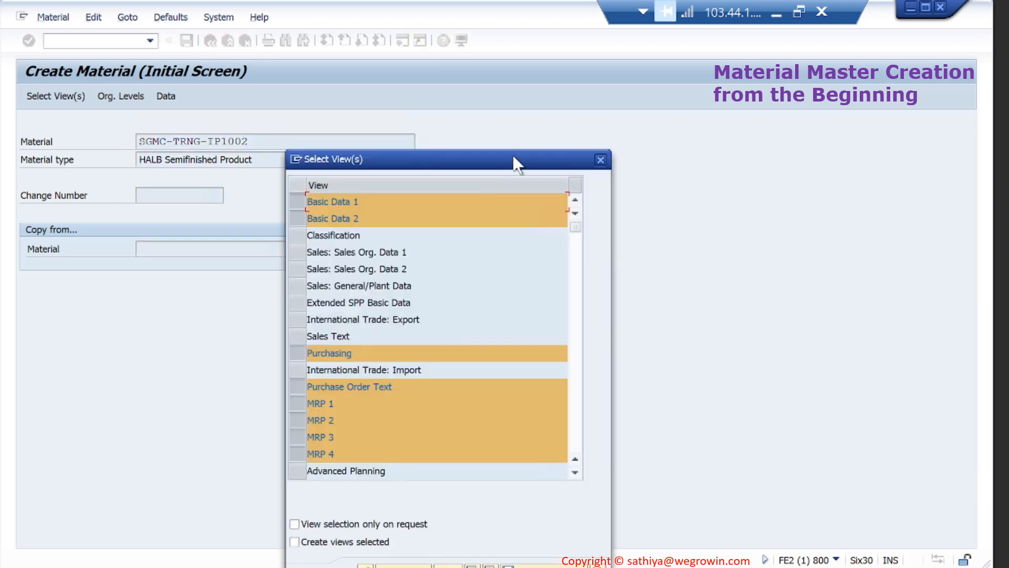
{"action": "left_click_drag", "start_coordinate": [513, 156], "coordinate": [542, 32]}
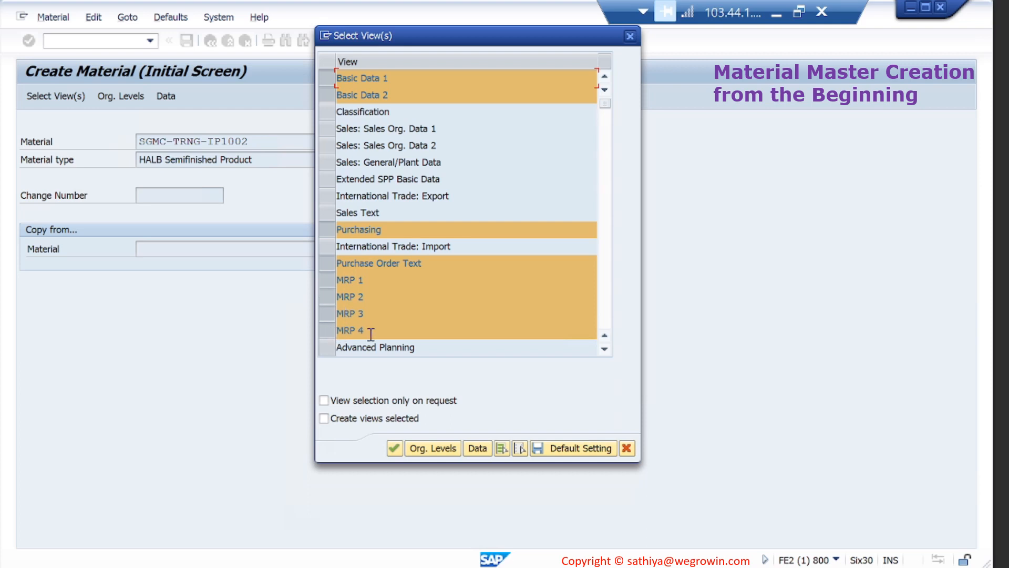
{"action": "left_click", "coordinate": [608, 311]}
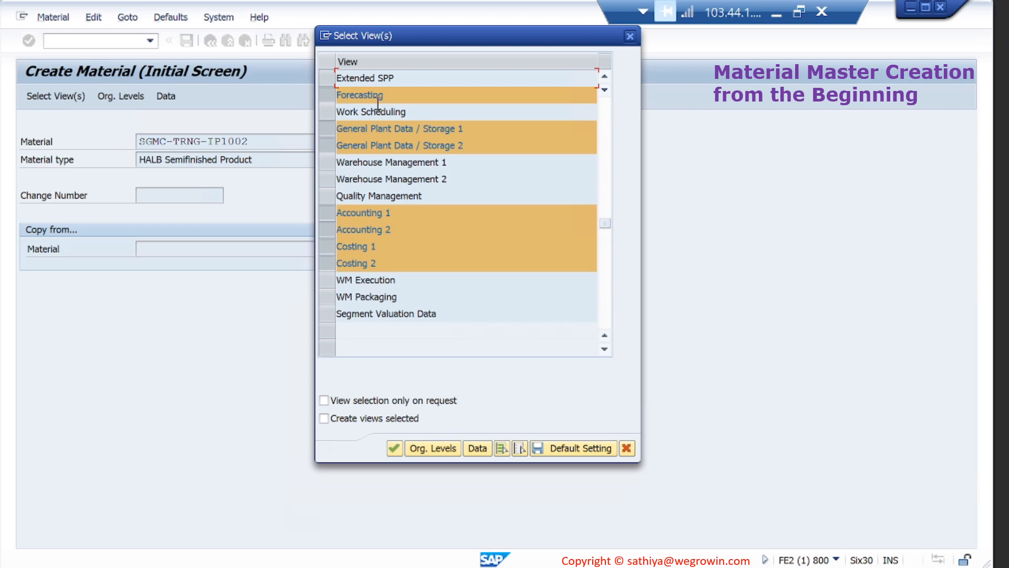
{"action": "left_click", "coordinate": [328, 112]}
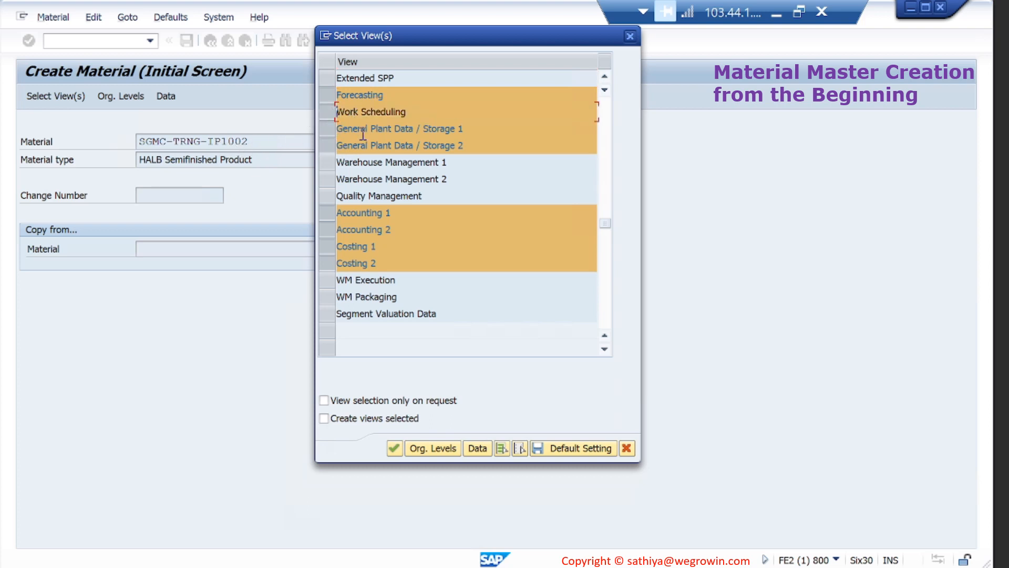
{"action": "left_click", "coordinate": [330, 112]}
{"action": "left_click", "coordinate": [330, 111]}
{"action": "left_click", "coordinate": [394, 448]}
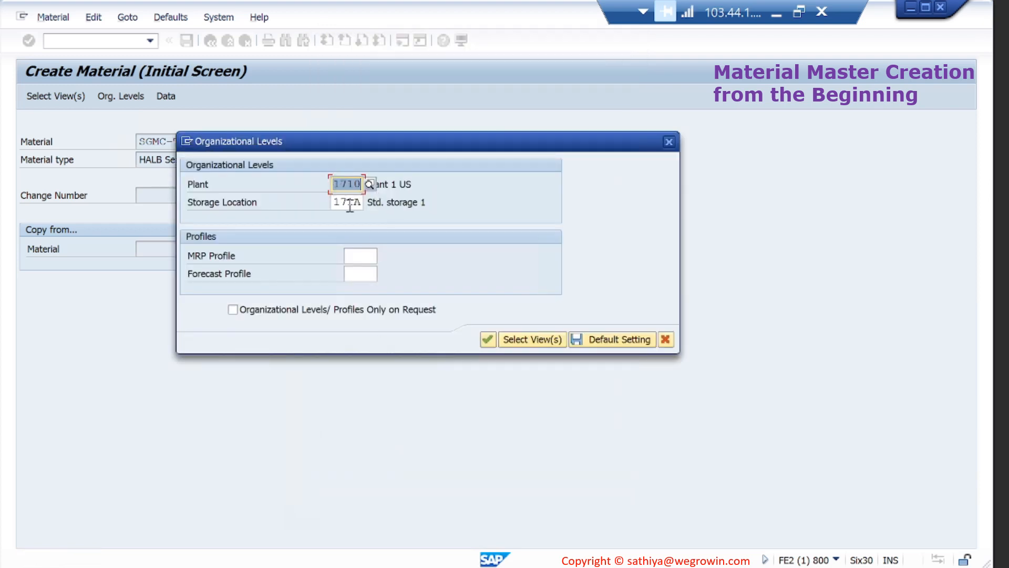
{"action": "left_click", "coordinate": [488, 339]}
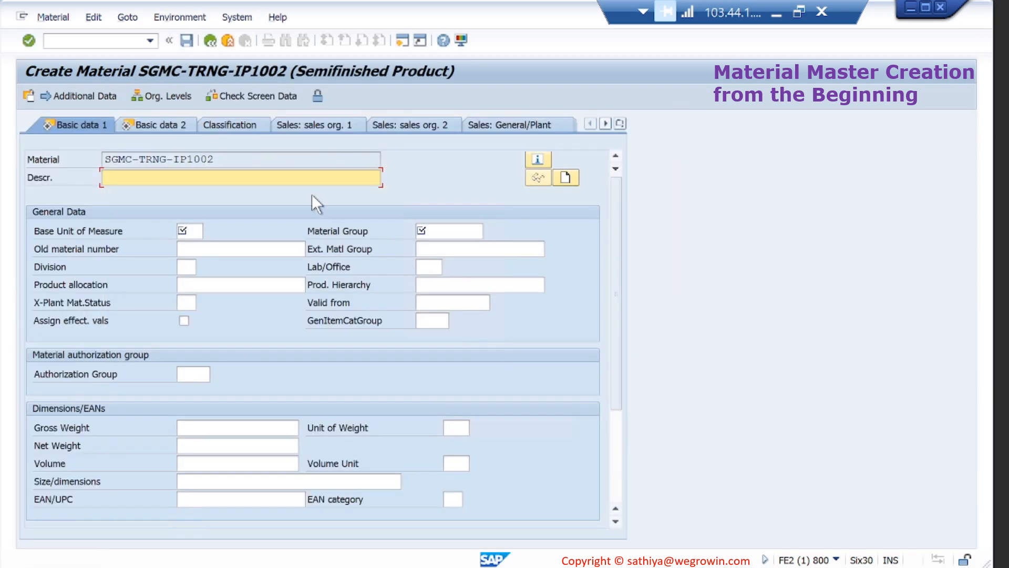
Start Display Material (MM03) in a new session and call up material SGMC-TRNG-IP1001.
{"action": "left_click", "coordinate": [128, 43]}
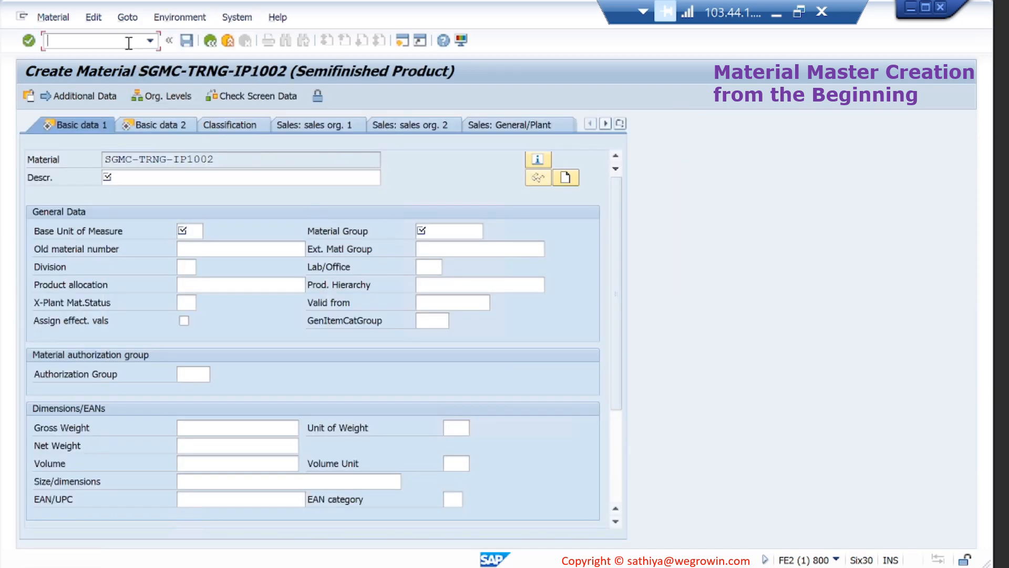
{"action": "type", "text": "/omm03"}
{"action": "key", "text": "Return"}
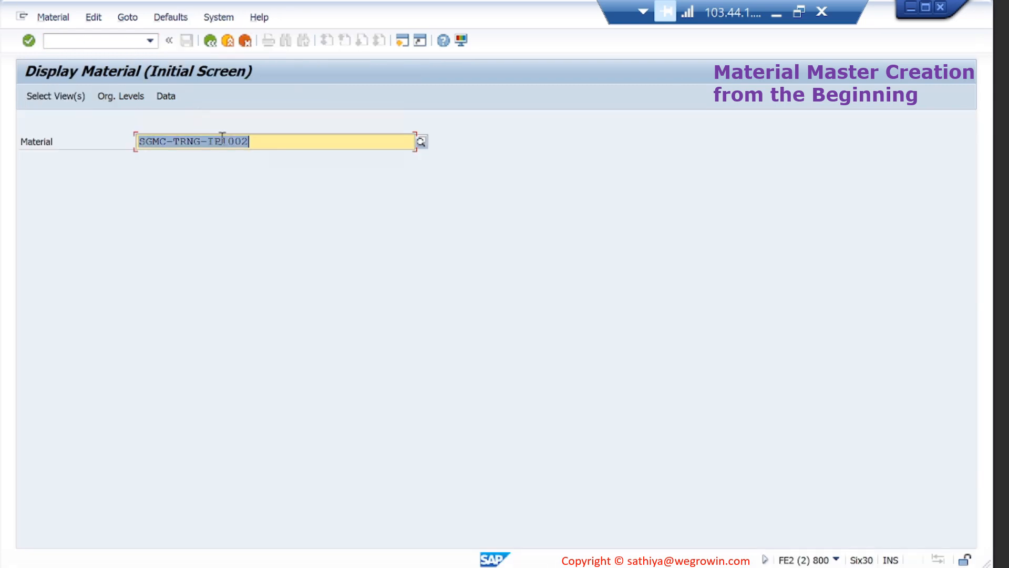
{"action": "left_click", "coordinate": [259, 143]}
{"action": "key", "text": "BackSpace"}
{"action": "type", "text": "1"}
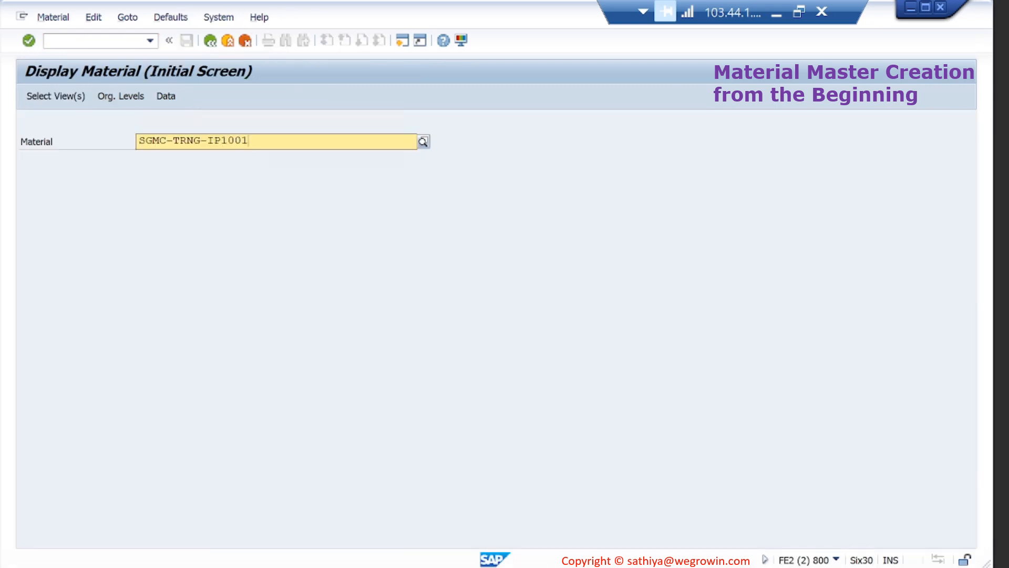
{"action": "key", "text": "Return"}
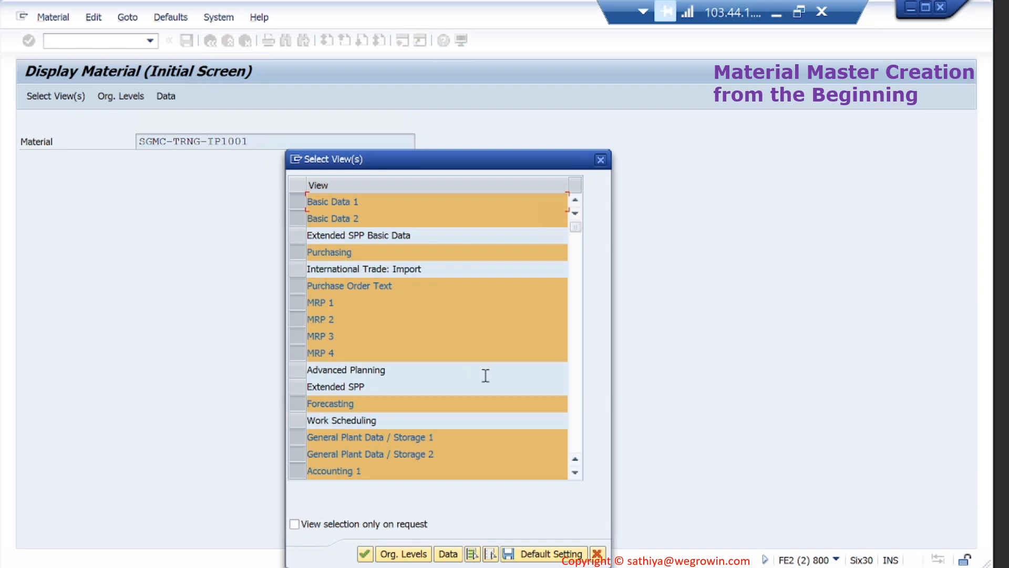
Include the Work Scheduling view and display the reference material's data for plant 1710 and storage location 171A.
{"action": "left_click", "coordinate": [293, 421]}
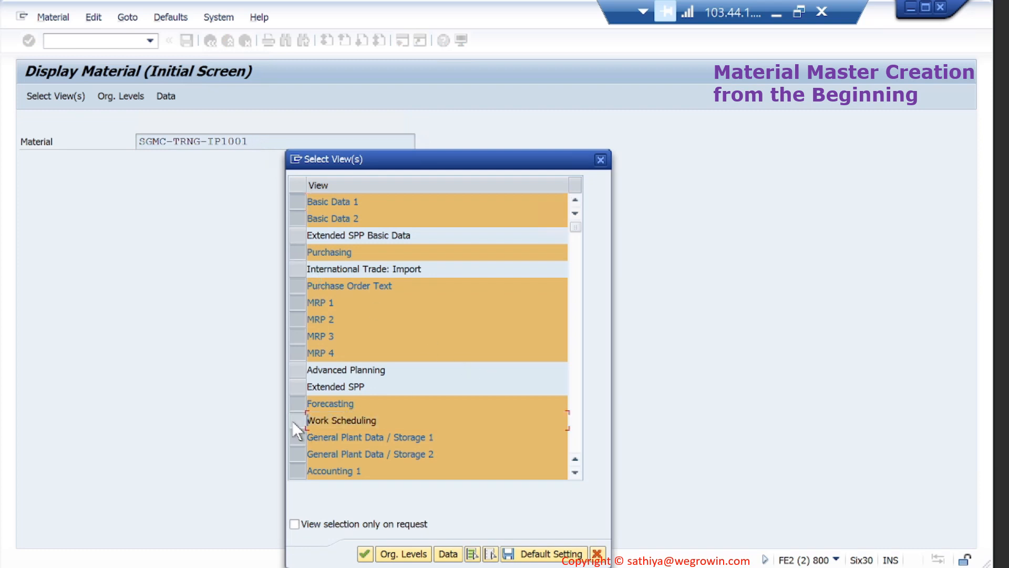
{"action": "key", "text": "Return"}
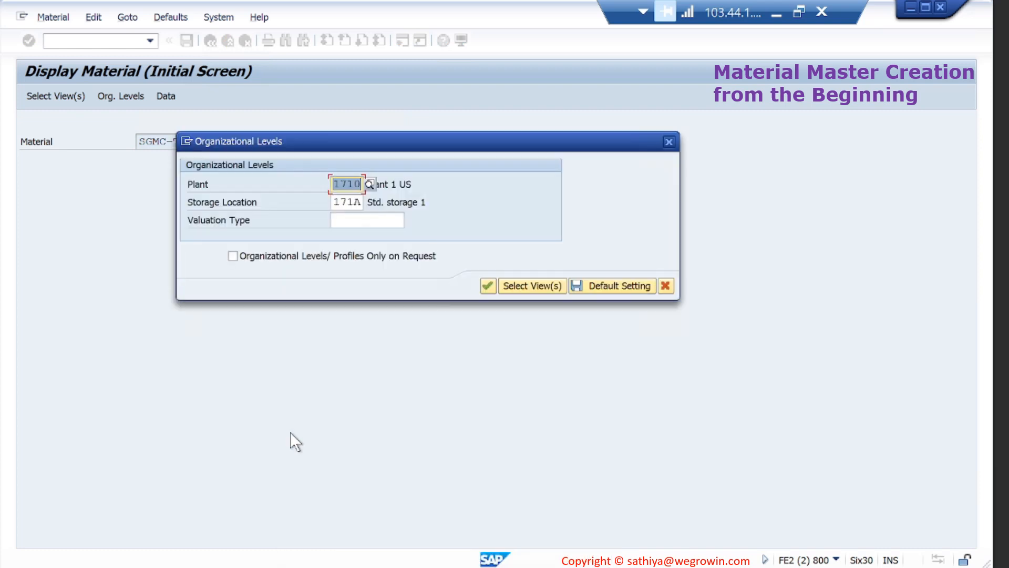
{"action": "key", "text": "Return"}
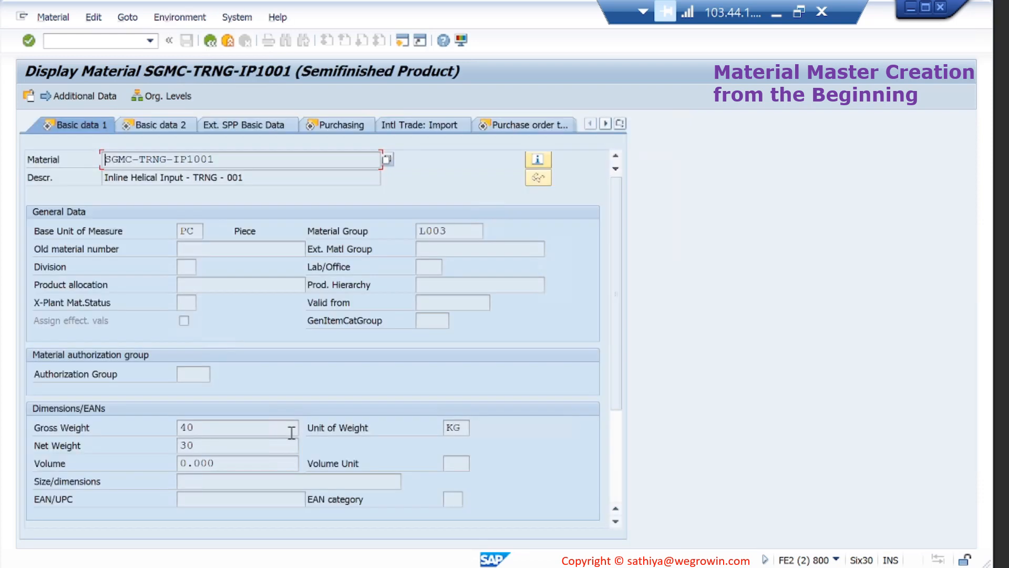
Copy the whole description text of reference material SGMC-TRNG-IP1001.
{"action": "left_click", "coordinate": [258, 179]}
{"action": "key", "text": "shift+Left"}
{"action": "key", "text": "shift+Left"}
{"action": "key", "text": "shift+Left"}
{"action": "key", "text": "shift+Left"}
{"action": "key", "text": "shift+Left"}
{"action": "key", "text": "shift+Left"}
{"action": "key", "text": "shift+Left"}
{"action": "key", "text": "shift+Left"}
{"action": "key", "text": "shift+Left"}
{"action": "key", "text": "shift+Left"}
{"action": "key", "text": "shift+Left"}
{"action": "key", "text": "shift+Left"}
{"action": "key", "text": "shift+Left"}
{"action": "key", "text": "shift+Left"}
{"action": "key", "text": "shift+Left"}
{"action": "key", "text": "shift+Left"}
{"action": "key", "text": "shift+Left"}
{"action": "key", "text": "shift+Left"}
{"action": "key", "text": "shift+Left"}
{"action": "key", "text": "shift+Left"}
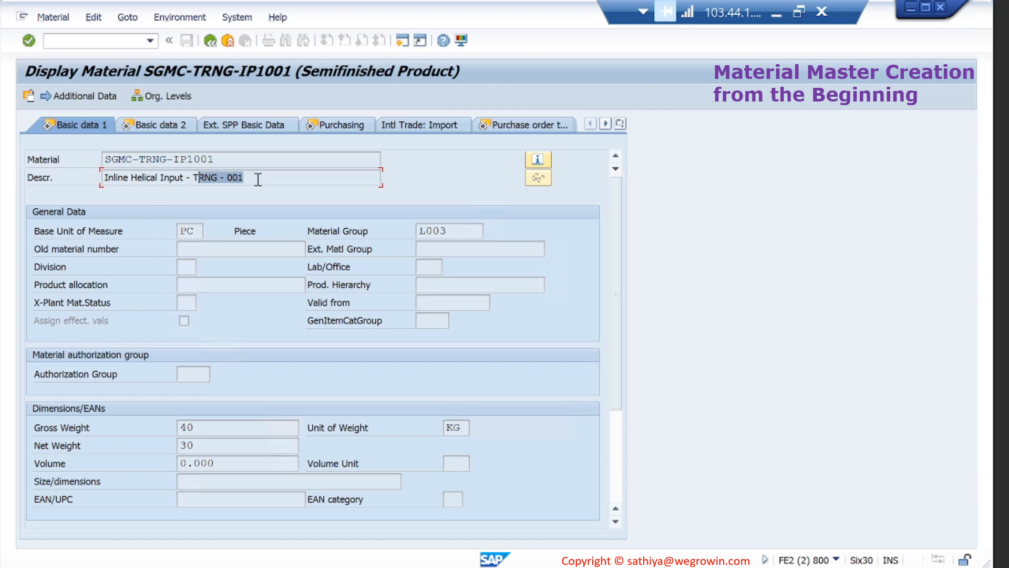
{"action": "key", "text": "ctrl+c"}
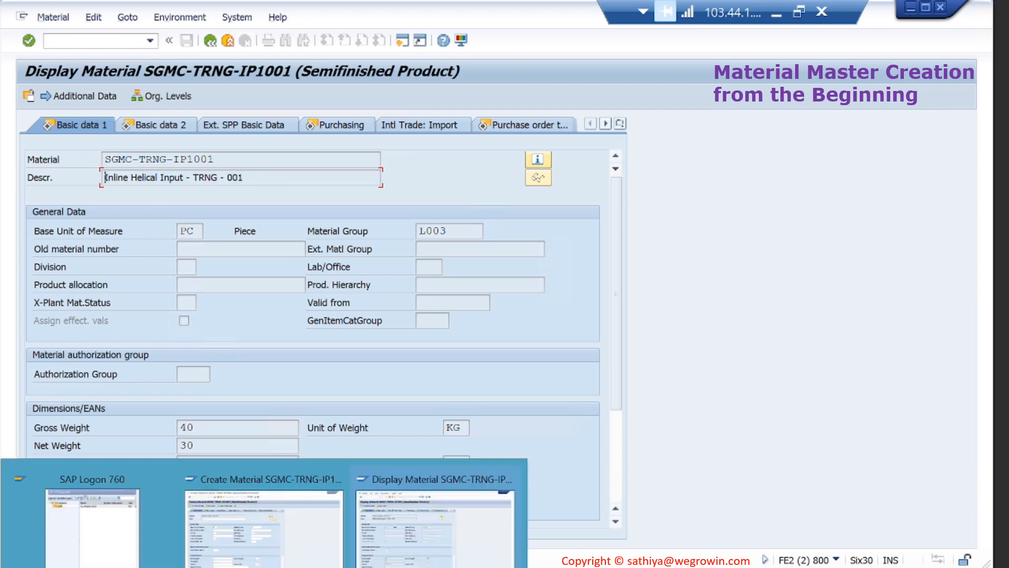
Return to the Create Material session and fill in the description as "Inline Helical Input - TRNG - 002".
{"action": "left_click", "coordinate": [316, 537]}
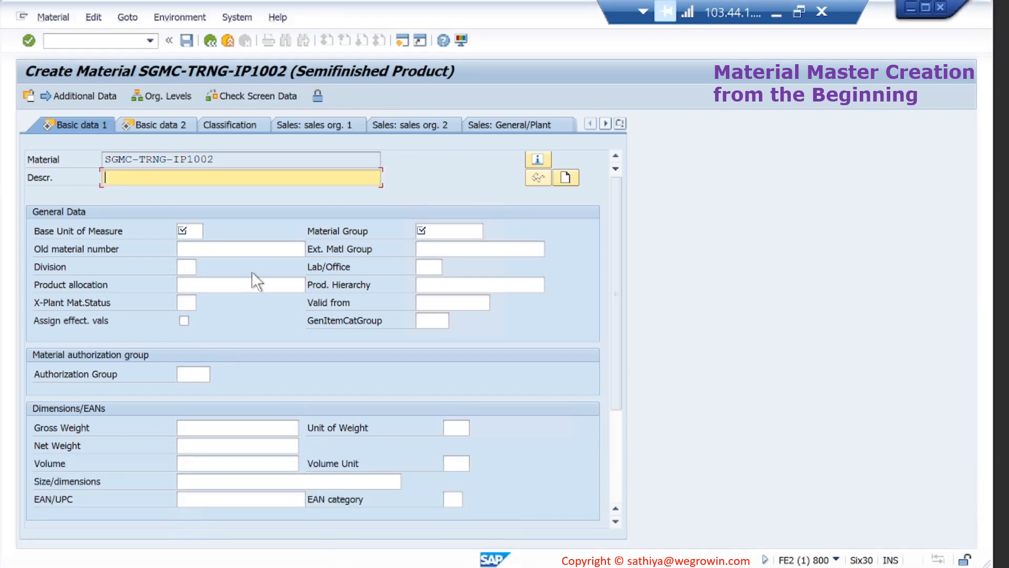
{"action": "key", "text": "ctrl+v"}
{"action": "key", "text": "BackSpace"}
{"action": "type", "text": "2"}
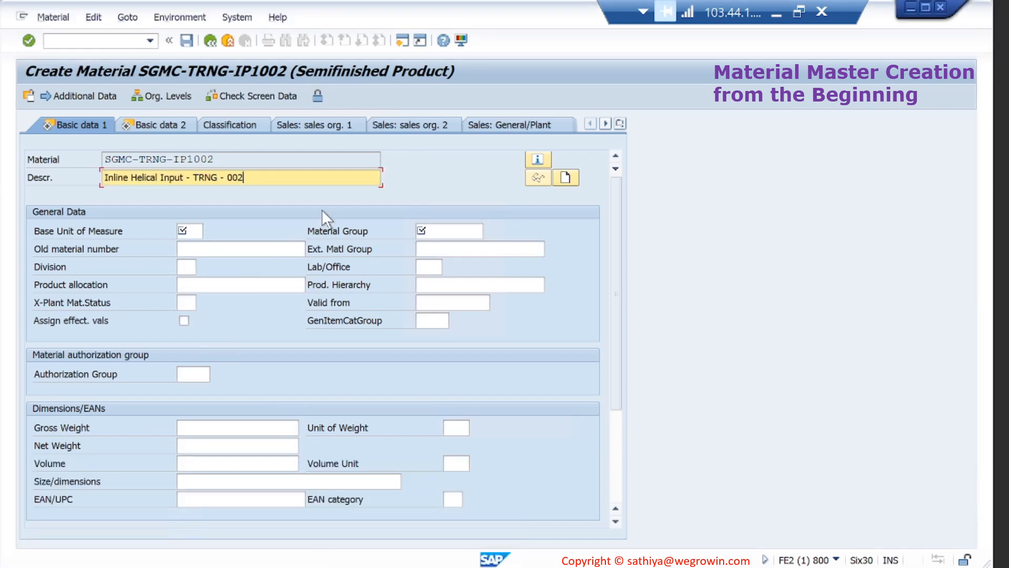
Set the base unit of measure of the new material to PC (Piece) from the list of units.
{"action": "mouse_move", "coordinate": [264, 567]}
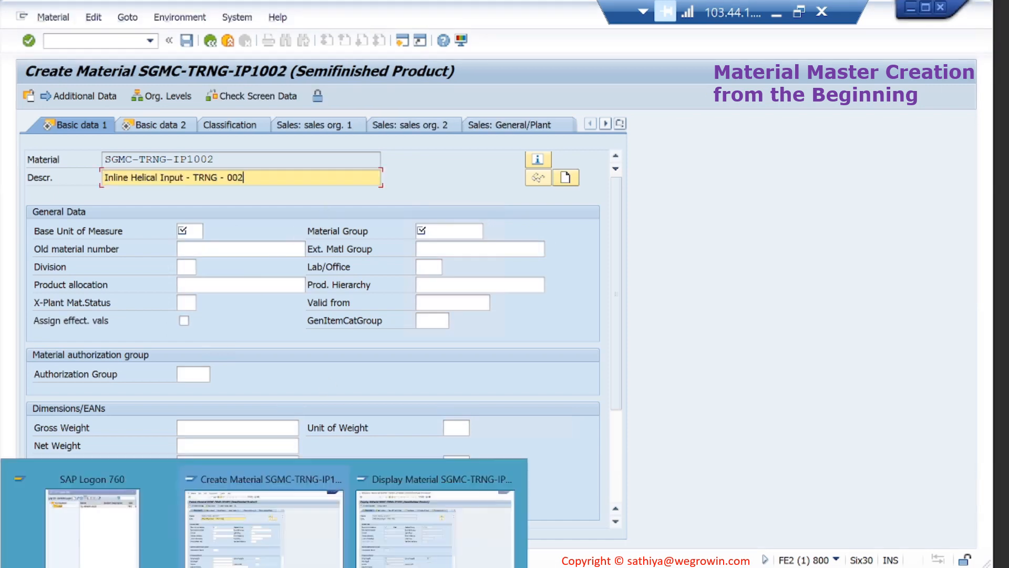
{"action": "mouse_move", "coordinate": [494, 516]}
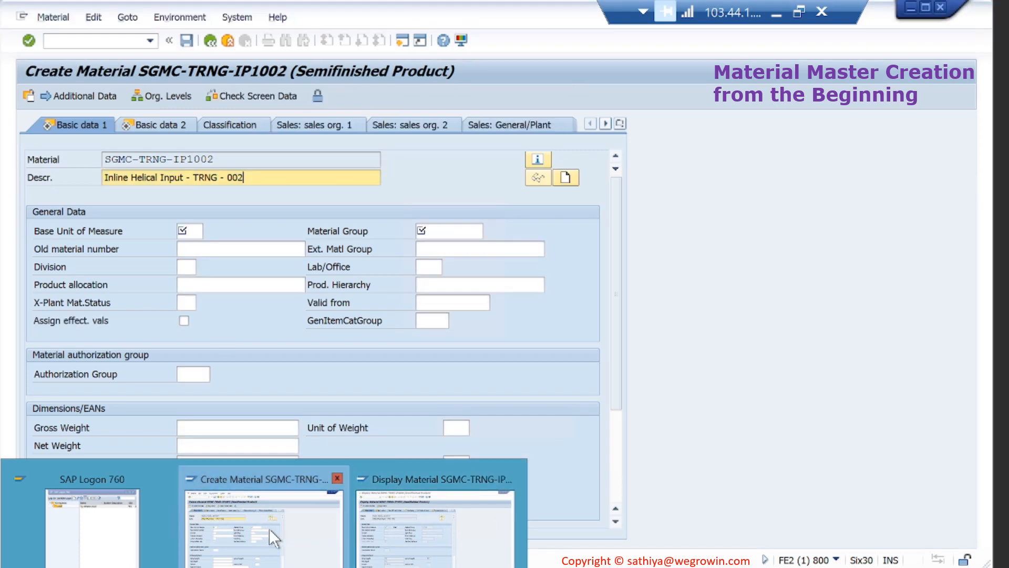
{"action": "left_click", "coordinate": [269, 528]}
{"action": "left_click", "coordinate": [194, 231]}
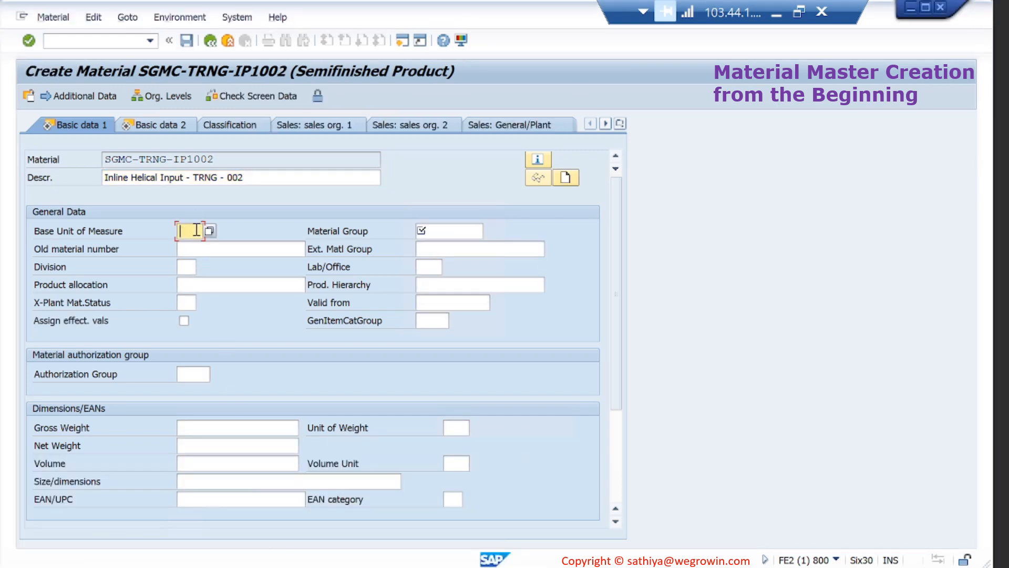
{"action": "left_click", "coordinate": [209, 232]}
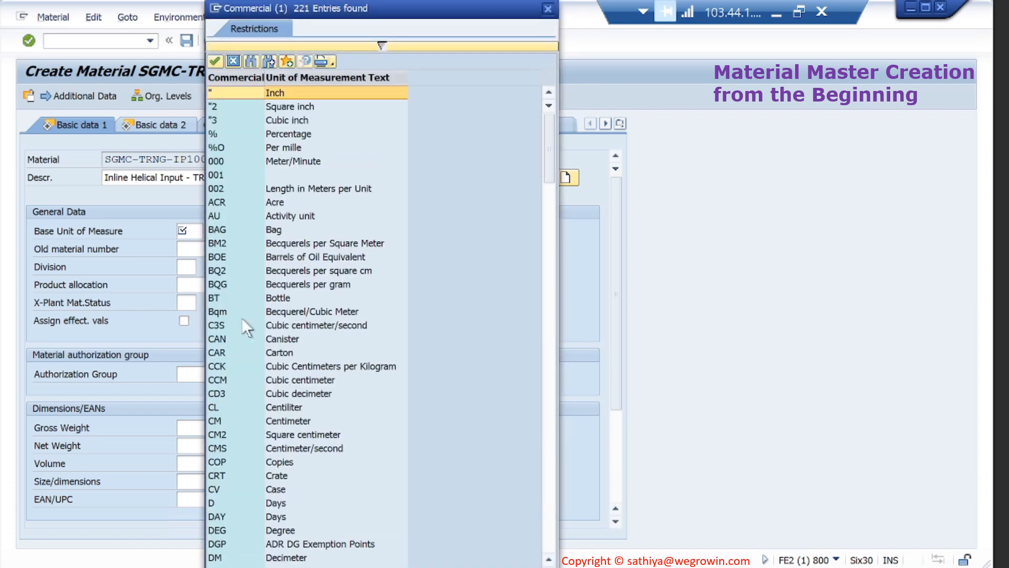
{"action": "scroll", "coordinate": [238, 408], "scroll_direction": "down", "scroll_amount": 5}
{"action": "scroll", "coordinate": [238, 408], "scroll_direction": "down", "scroll_amount": 20}
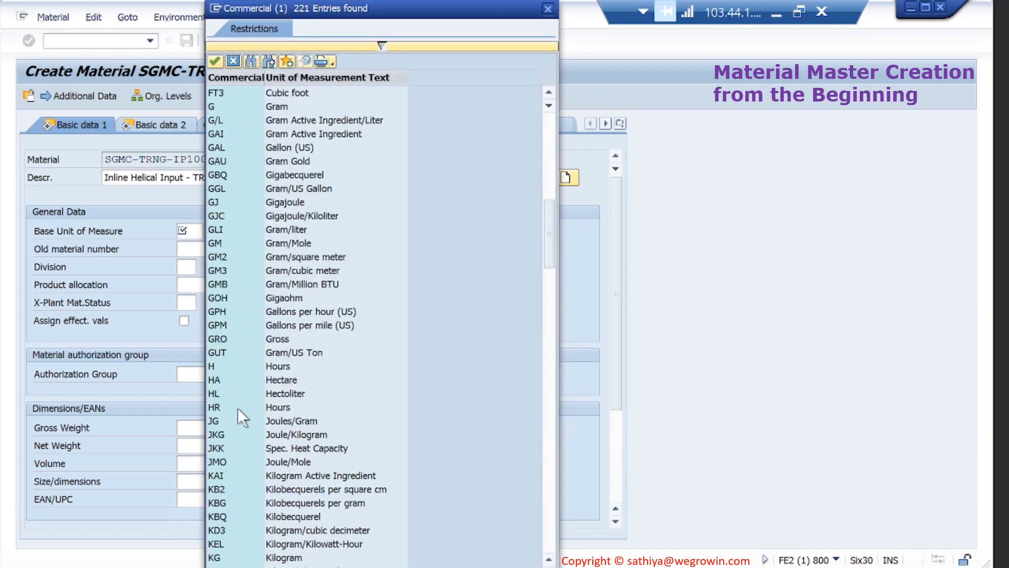
{"action": "scroll", "coordinate": [237, 408], "scroll_direction": "down", "scroll_amount": 20}
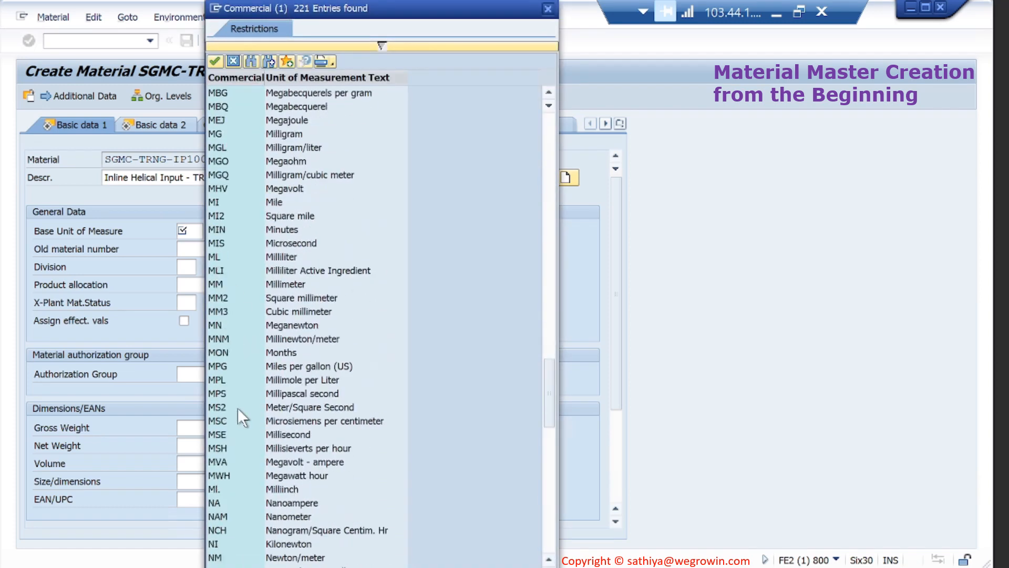
{"action": "scroll", "coordinate": [237, 408], "scroll_direction": "down", "scroll_amount": 10}
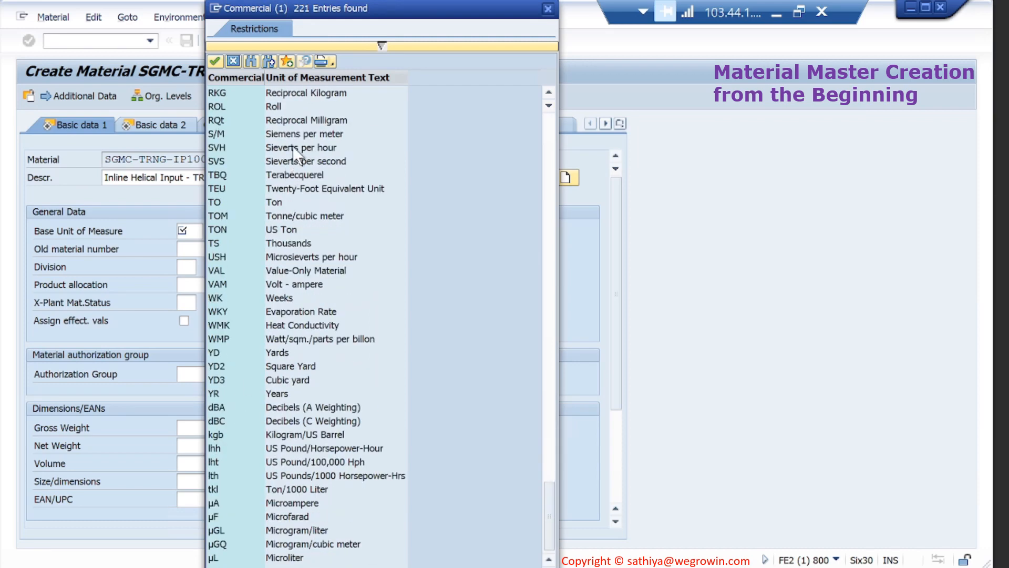
{"action": "scroll", "coordinate": [293, 150], "scroll_direction": "up", "scroll_amount": 4}
{"action": "scroll", "coordinate": [293, 149], "scroll_direction": "up", "scroll_amount": 5}
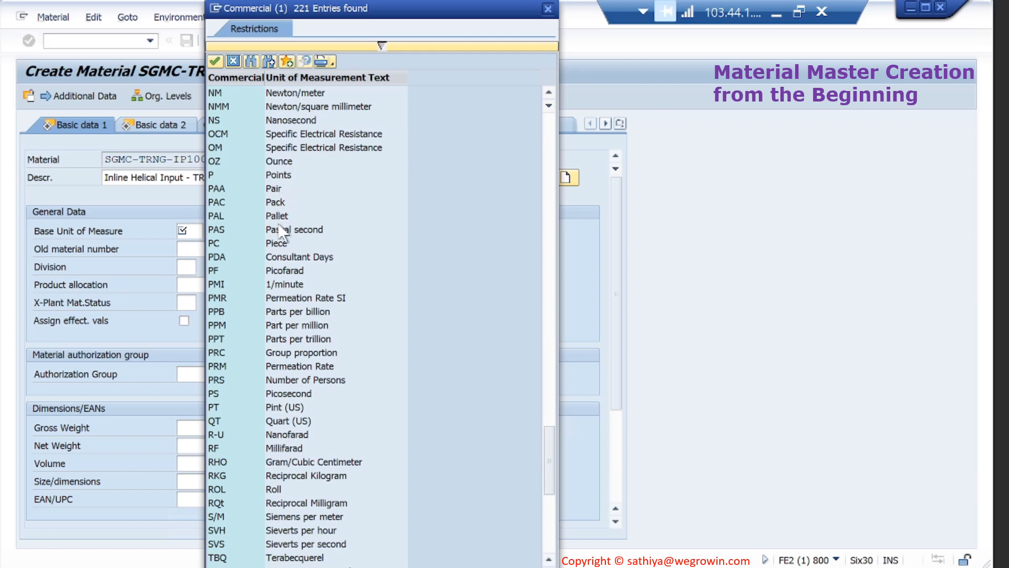
{"action": "double_click", "coordinate": [279, 244]}
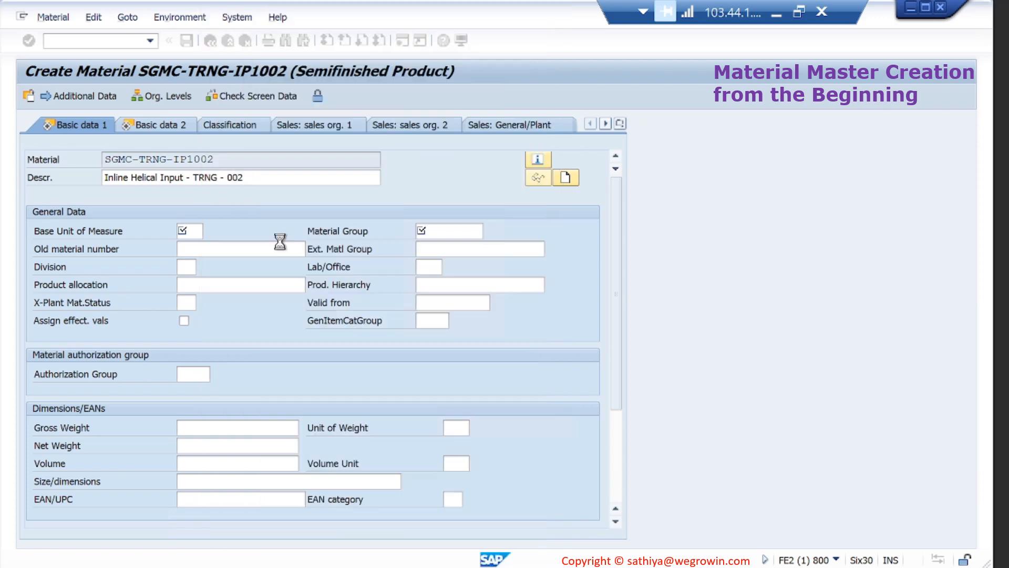
Assign material group L003 (Semi-Finished Goods) to the new material.
{"action": "left_click", "coordinate": [470, 234]}
{"action": "left_click", "coordinate": [490, 231]}
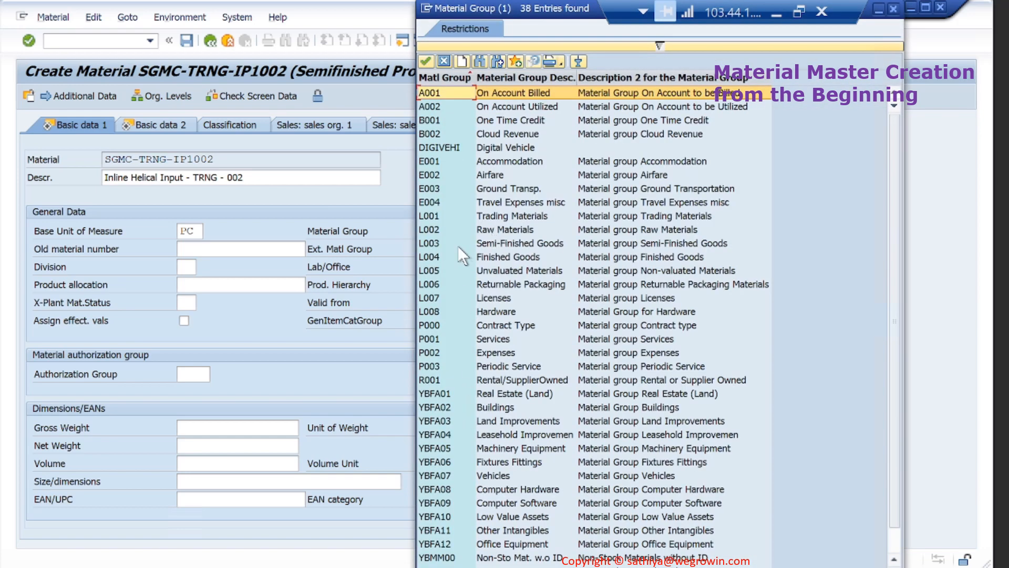
{"action": "double_click", "coordinate": [436, 242]}
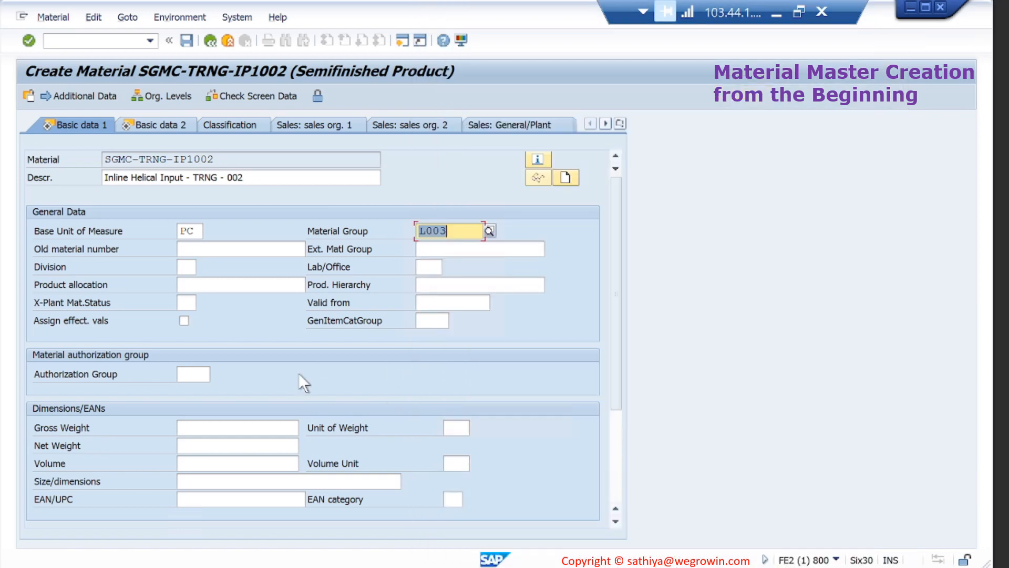
Check the reference material's weights, enter gross weight 42 KG and net weight 32, and continue to Basic data 2.
{"action": "left_click", "coordinate": [251, 433]}
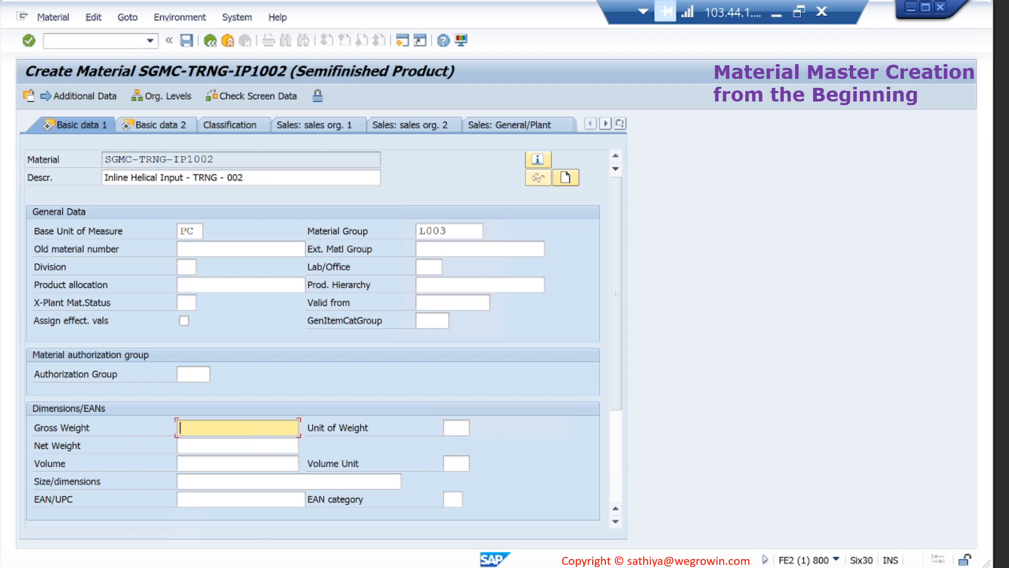
{"action": "left_click", "coordinate": [416, 554]}
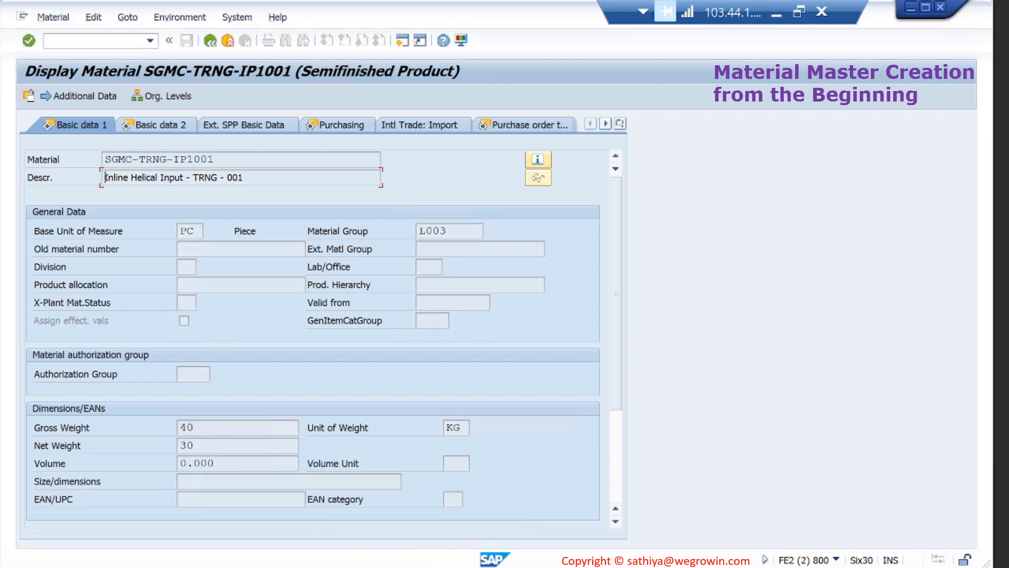
{"action": "left_click", "coordinate": [264, 516]}
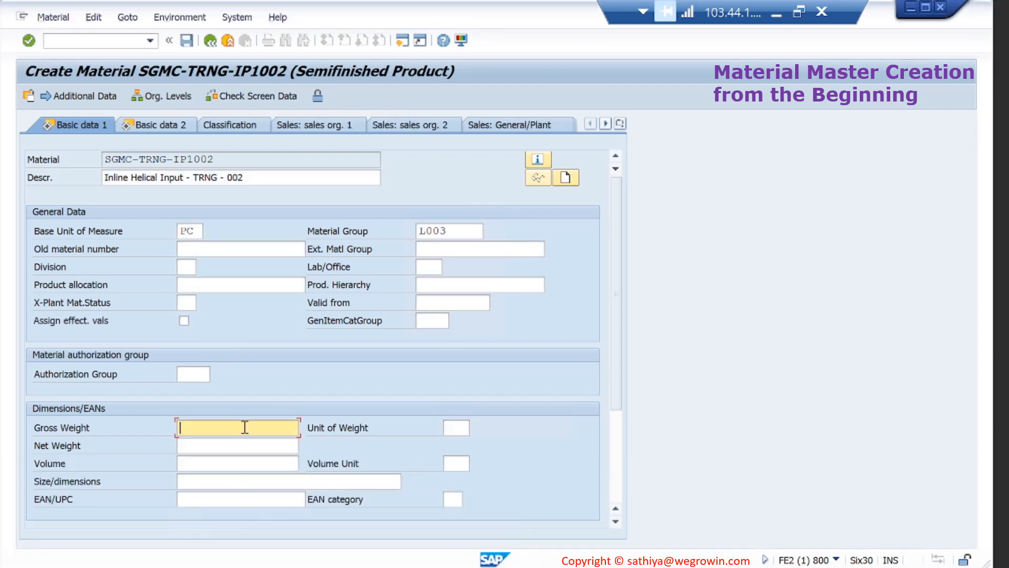
{"action": "type", "text": "42"}
{"action": "key", "text": "Tab"}
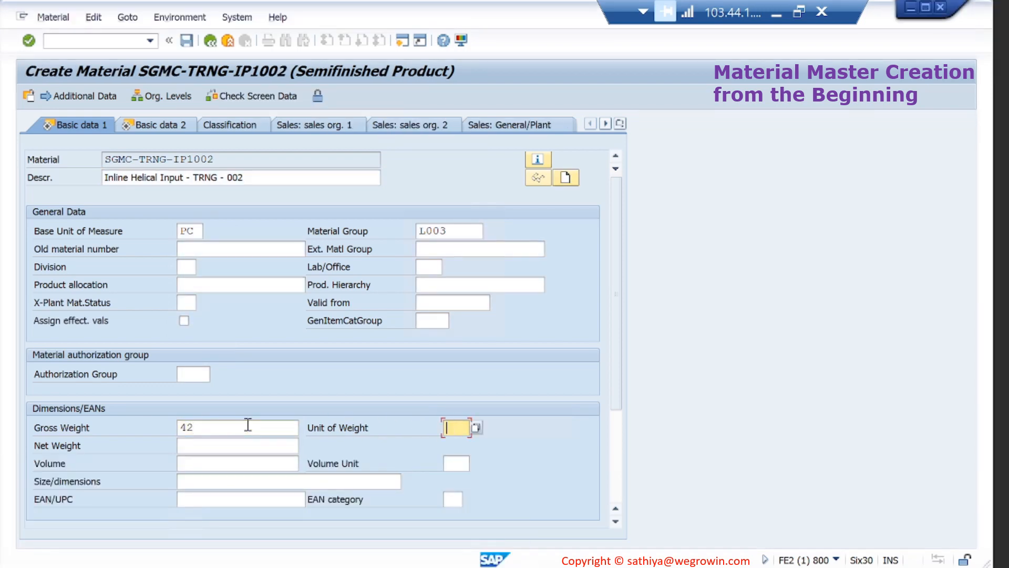
{"action": "type", "text": "KG"}
{"action": "key", "text": "Tab"}
{"action": "type", "text": "32"}
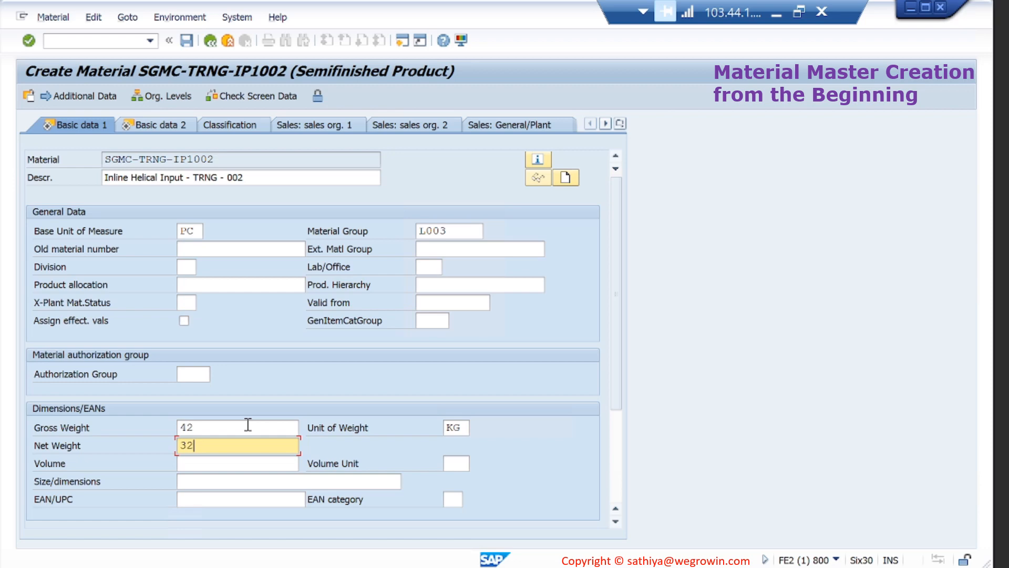
{"action": "key", "text": "Return"}
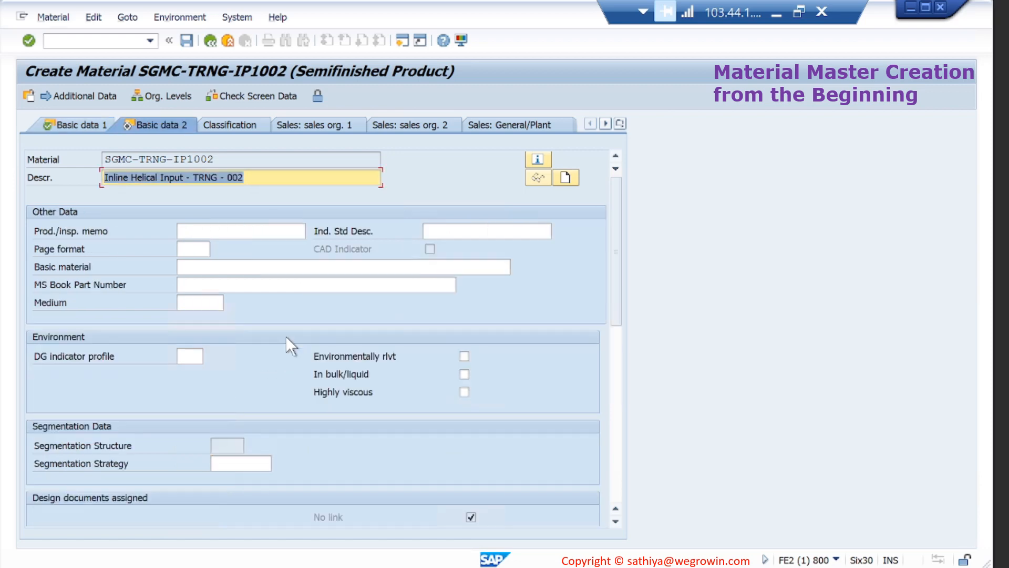
Advance past Basic data 2 to the Purchasing view in both sessions, check the reference's purchasing data, and return to the new material.
{"action": "key", "text": "Return"}
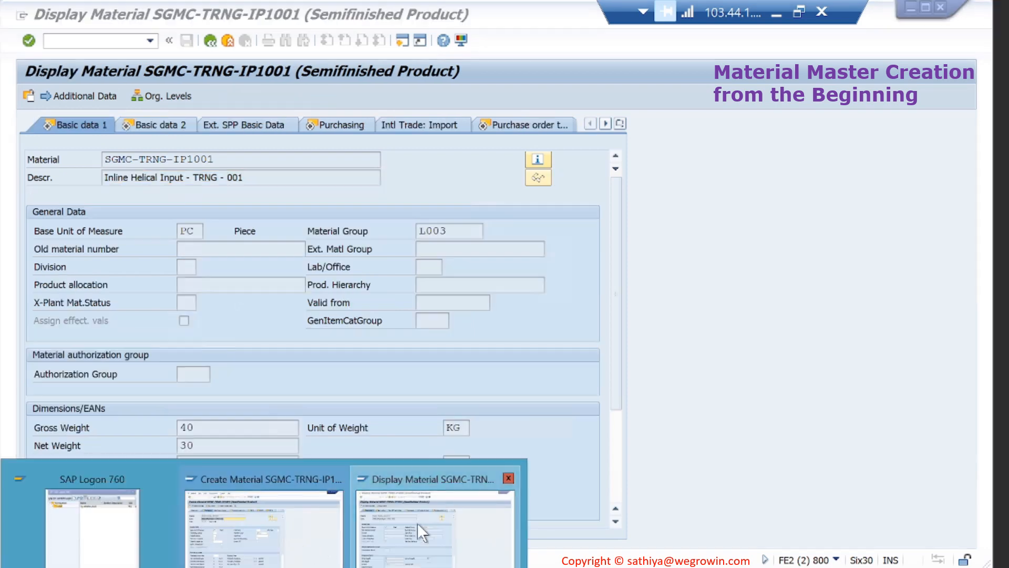
{"action": "left_click", "coordinate": [418, 524]}
{"action": "key", "text": "Return"}
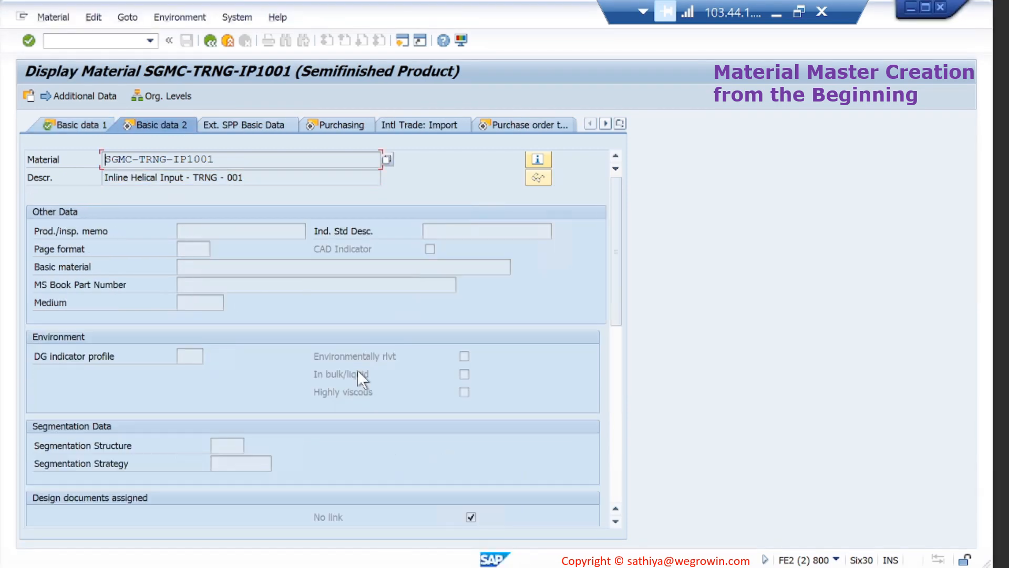
{"action": "key", "text": "Return"}
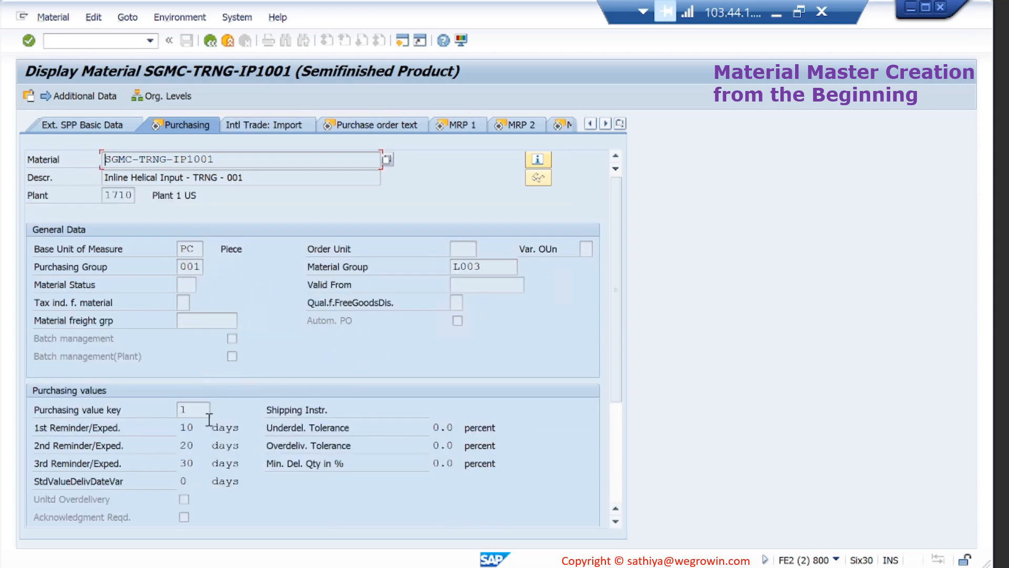
{"action": "mouse_move", "coordinate": [268, 566]}
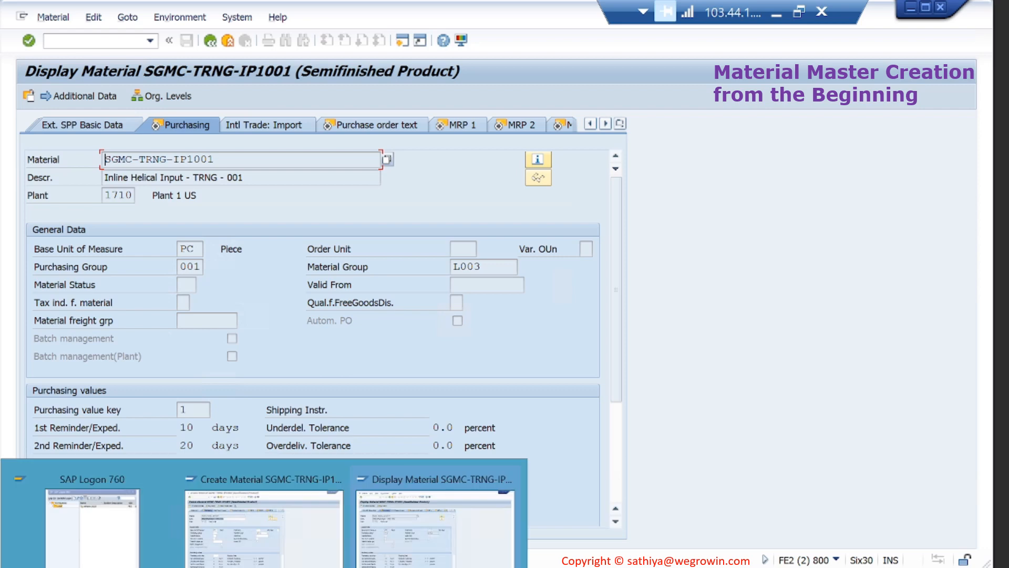
{"action": "left_click", "coordinate": [257, 520]}
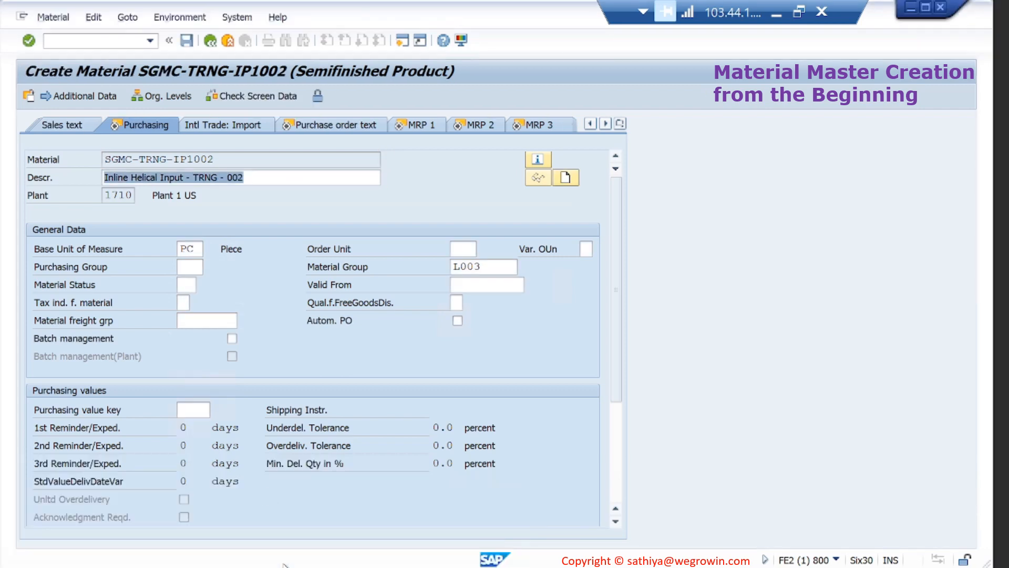
Set the purchasing group to 001 and review the material group and base unit of measure in the Purchasing view.
{"action": "left_click", "coordinate": [192, 267]}
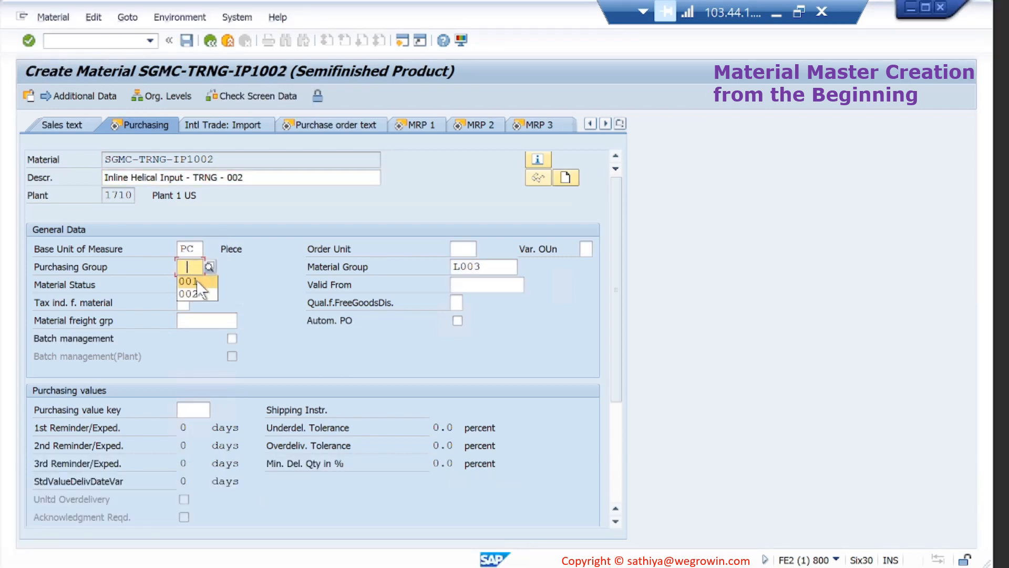
{"action": "left_click", "coordinate": [488, 266]}
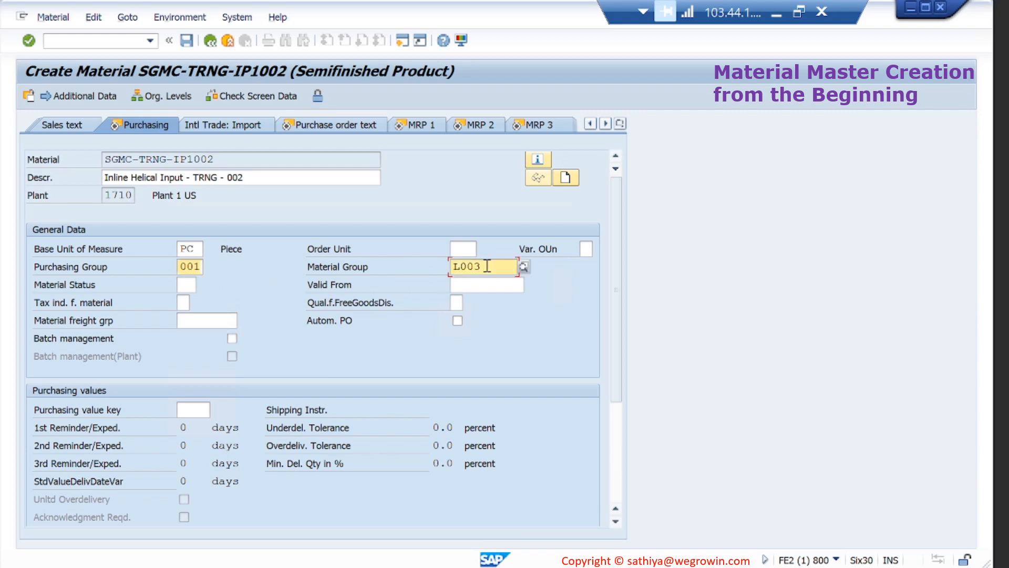
{"action": "key", "text": "shift+Left"}
{"action": "key", "text": "shift+Left"}
{"action": "key", "text": "shift+Left"}
{"action": "key", "text": "shift+Left"}
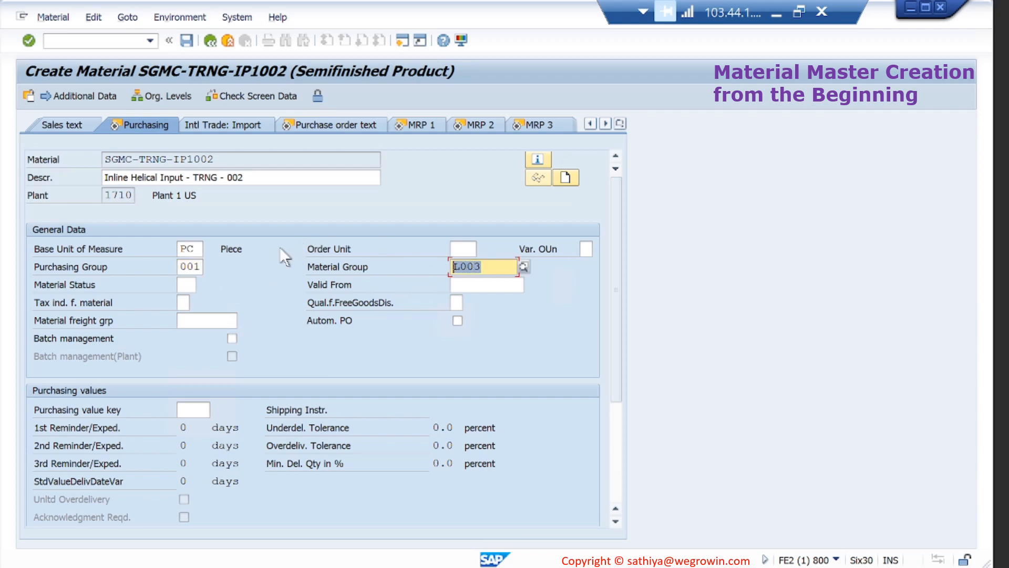
{"action": "left_click", "coordinate": [198, 254]}
{"action": "key", "text": "shift+Left"}
{"action": "key", "text": "shift+Left"}
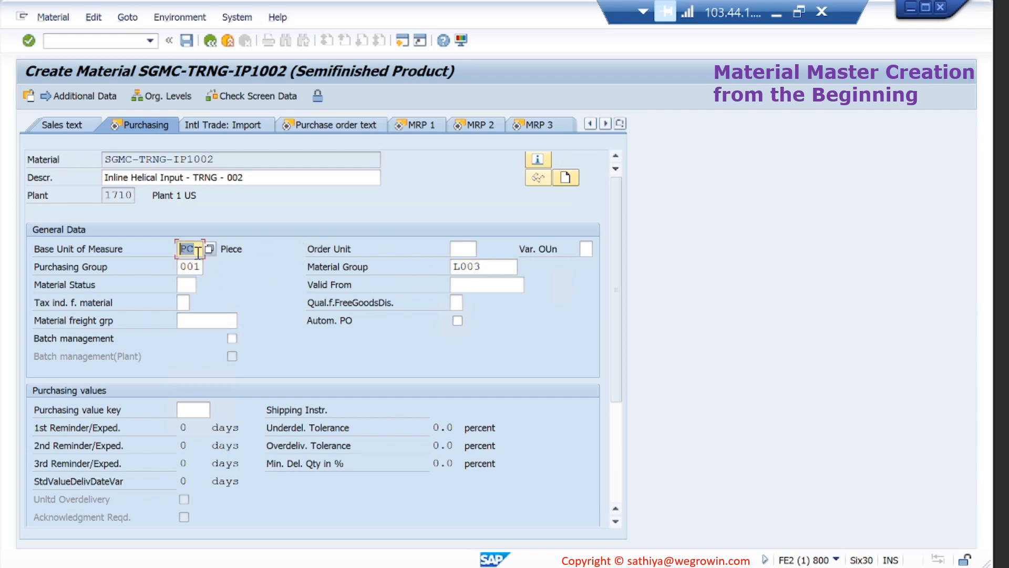
Set the purchasing value key to 1 and continue to the Purchase order text view.
{"action": "left_click", "coordinate": [187, 409]}
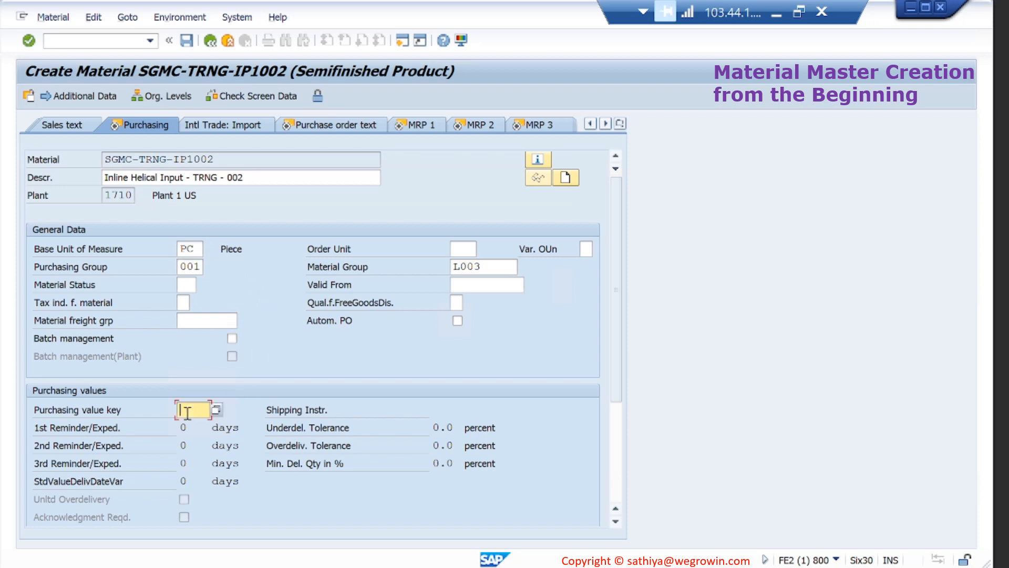
{"action": "type", "text": "T"}
{"action": "key", "text": "Return"}
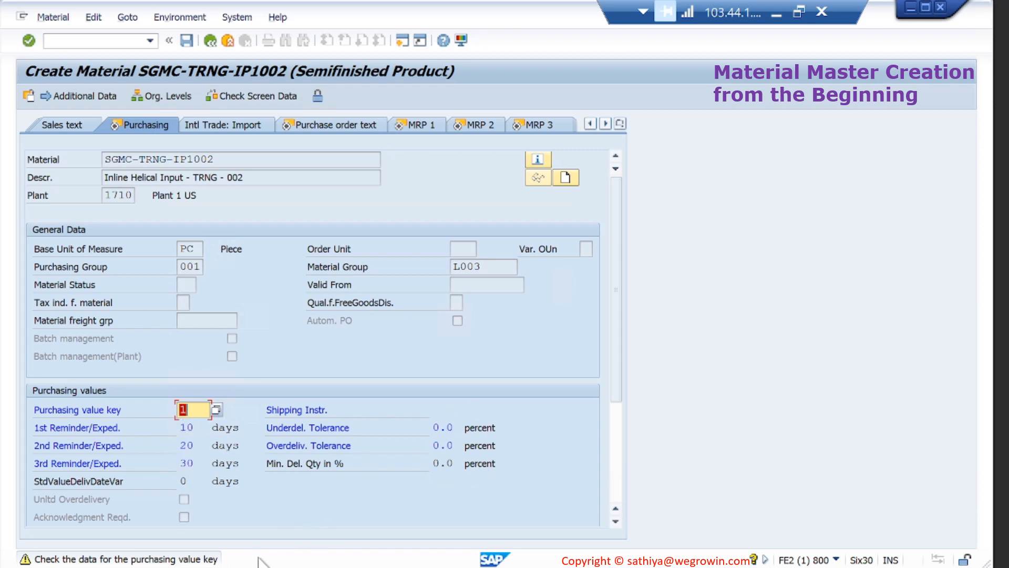
{"action": "key", "text": "Return"}
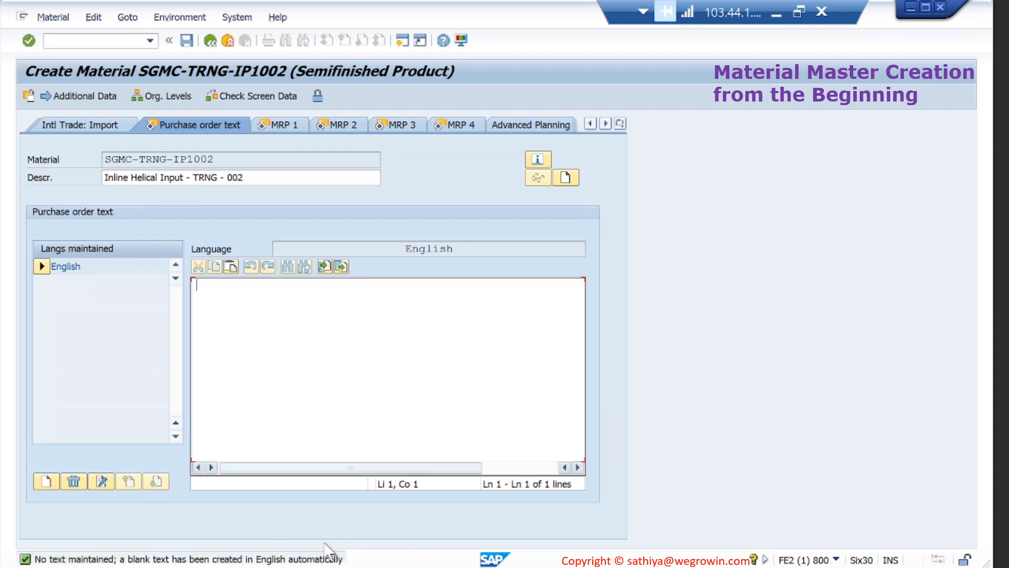
Check the purchase order text of reference material SGMC-TRNG-IP1001, and return to the new material.
{"action": "mouse_move", "coordinate": [392, 544]}
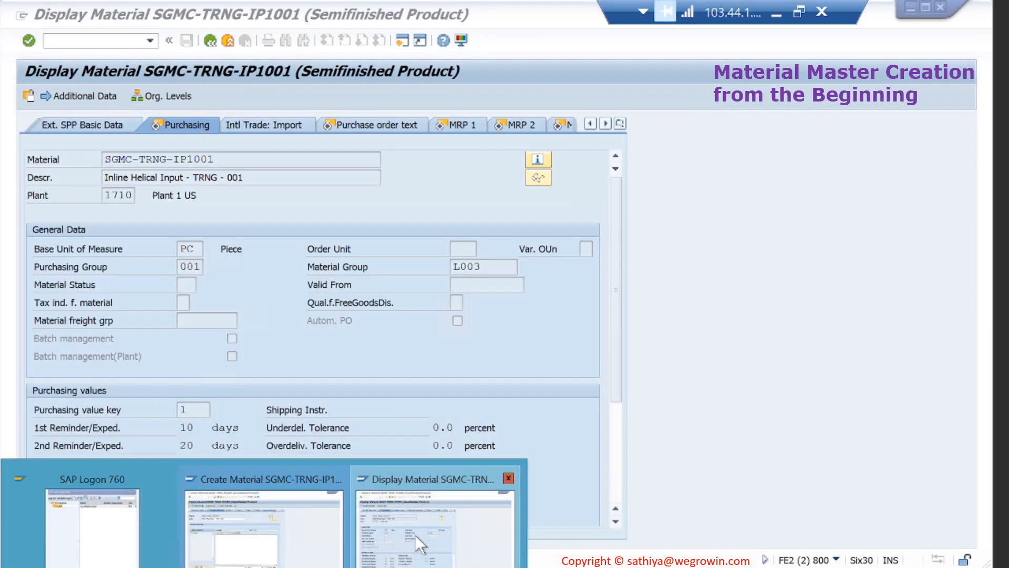
{"action": "left_click", "coordinate": [415, 534]}
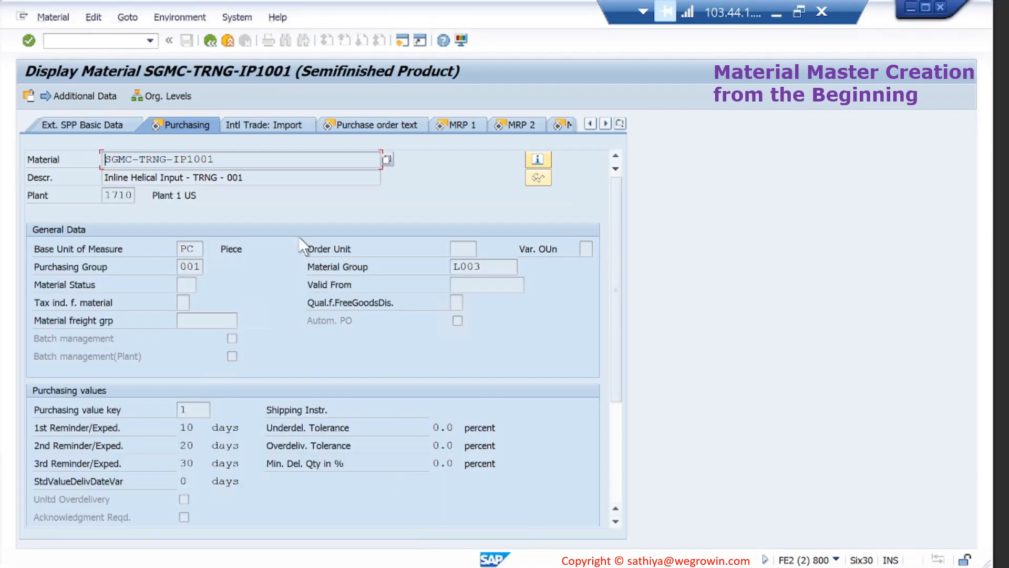
{"action": "left_click", "coordinate": [382, 126]}
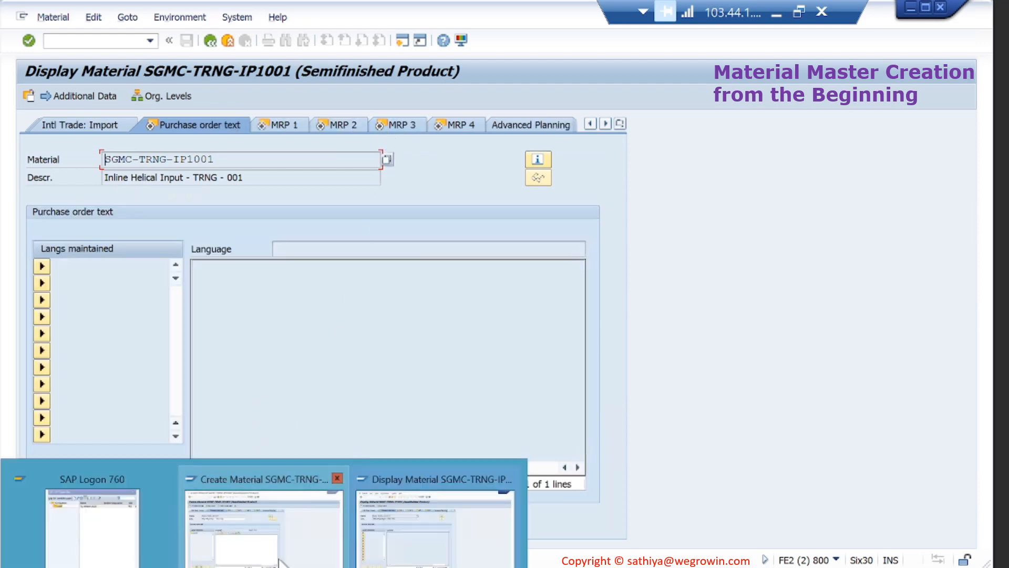
{"action": "left_click", "coordinate": [279, 560]}
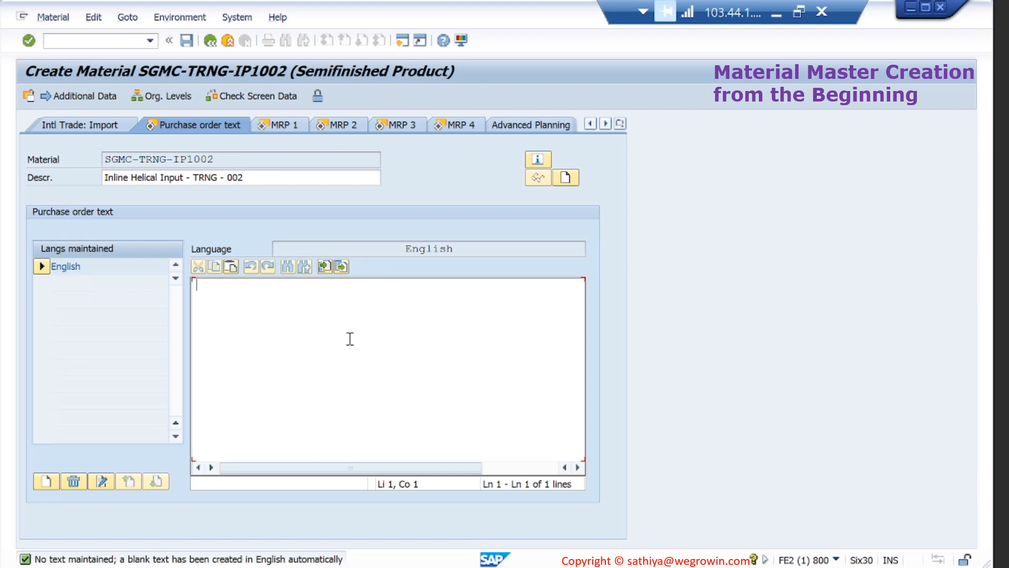
Enter "Materials should be delivered within 2 days before dleivery date." as the first line of the English purchase order text.
{"action": "type", "text": "Materia"}
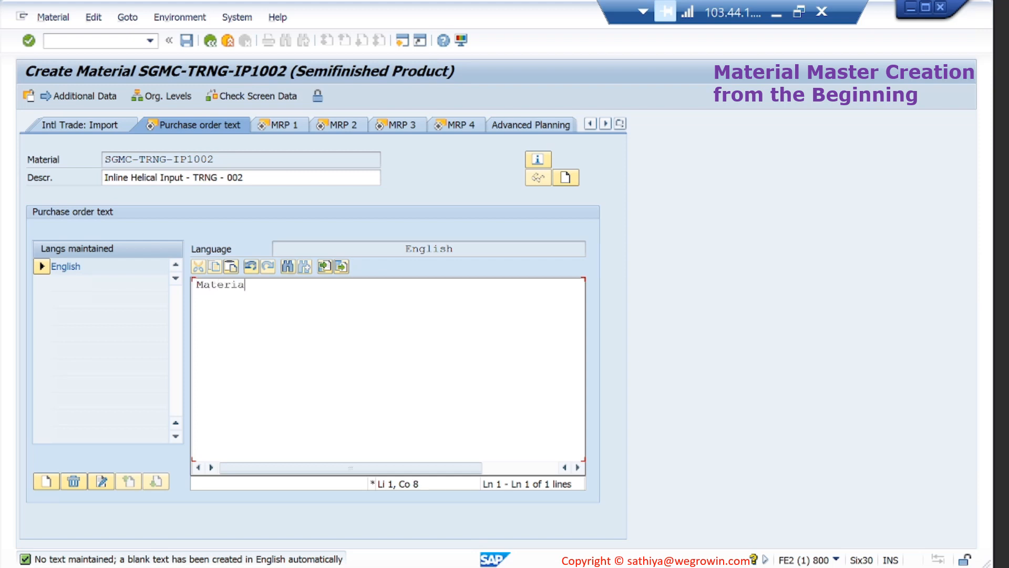
{"action": "type", "text": "ls should be delivered"}
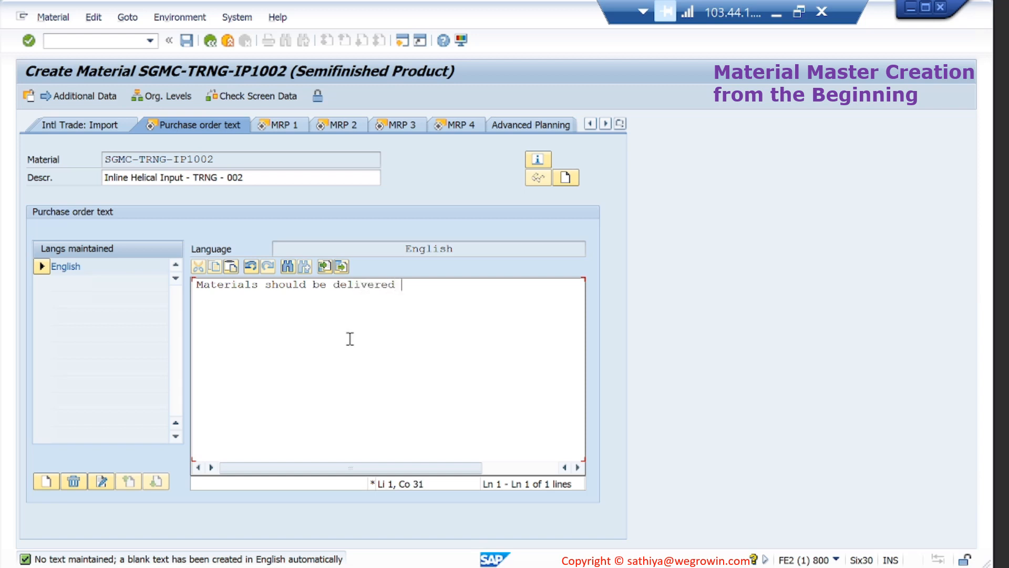
{"action": "type", "text": "within 2 days before dleivery date."}
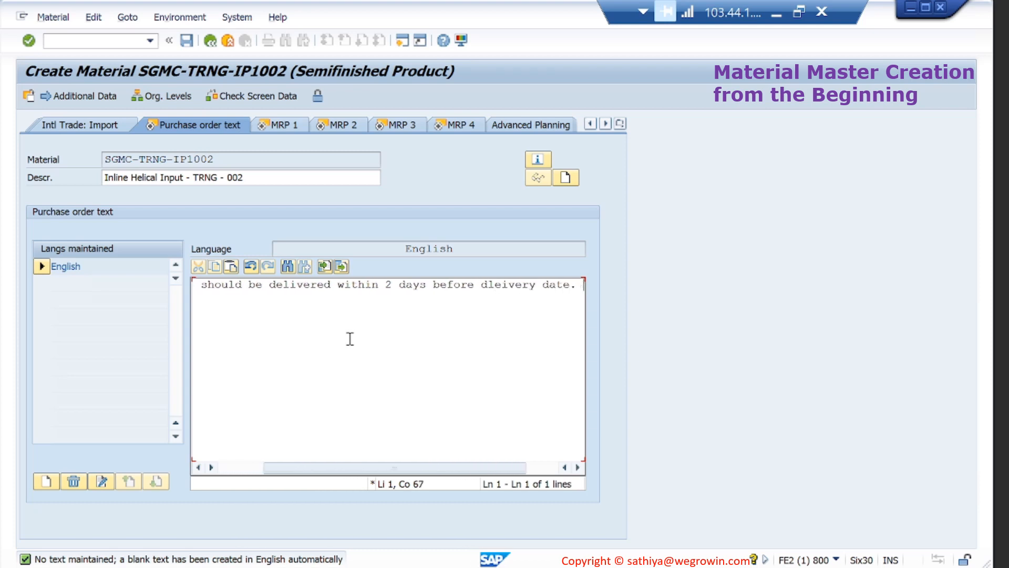
{"action": "key", "text": "Return"}
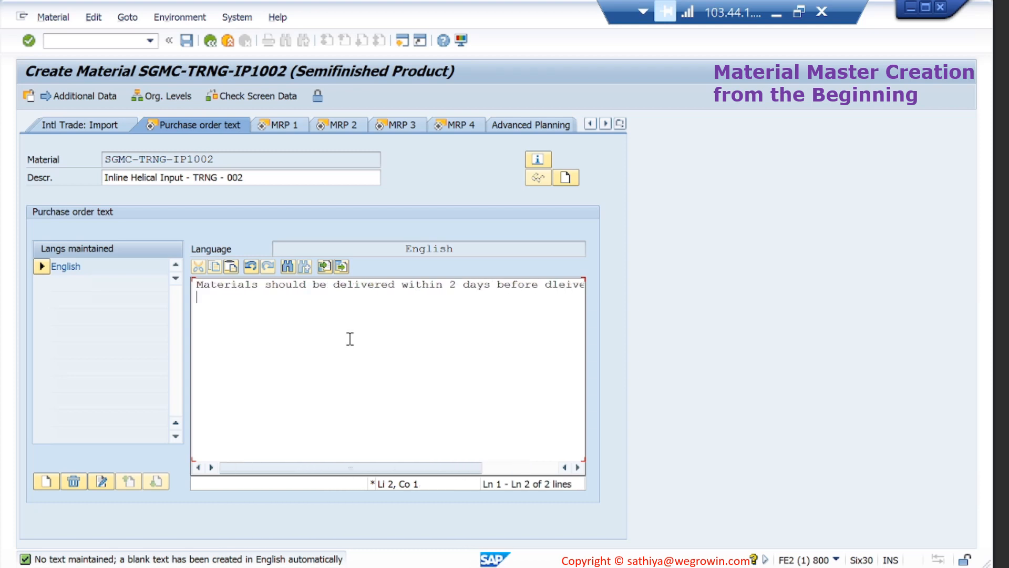
Add "Before that Materials will not be accepted." and "Delayed Materials will be accepted with penalty." as two further lines of the purchase order text.
{"action": "type", "text": "Before that Mat"}
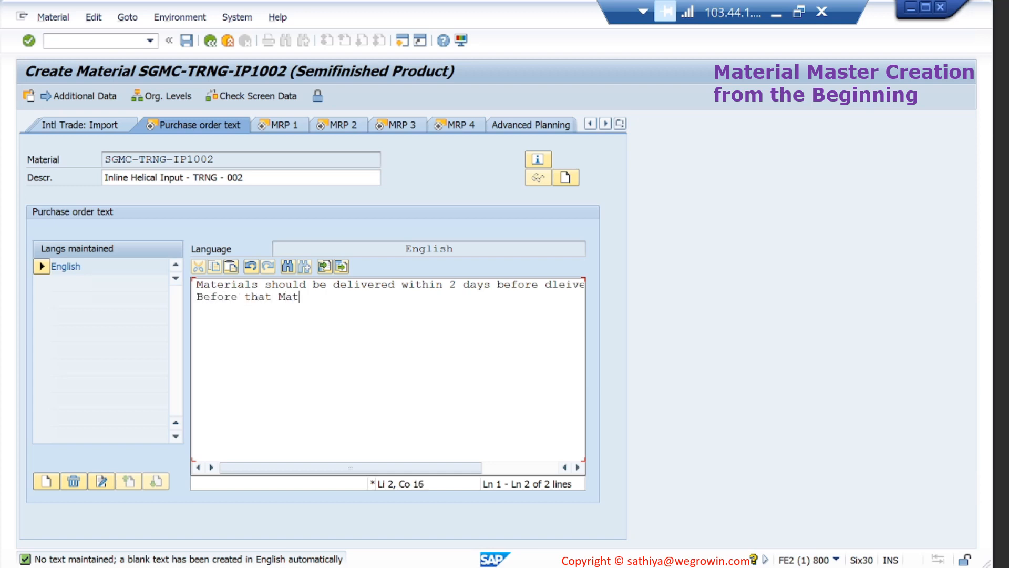
{"action": "type", "text": "erials will not"}
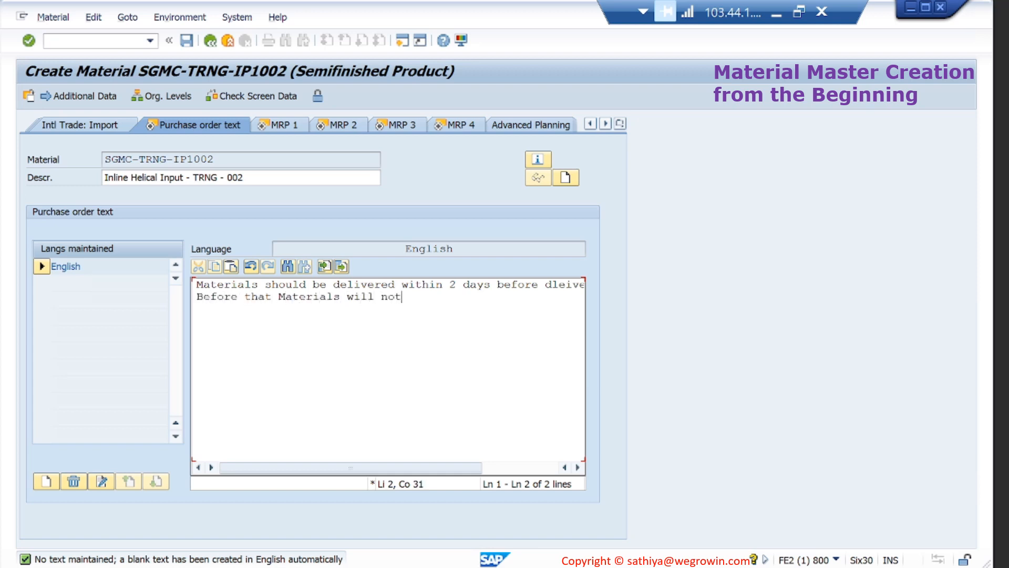
{"action": "type", "text": " be accepted."}
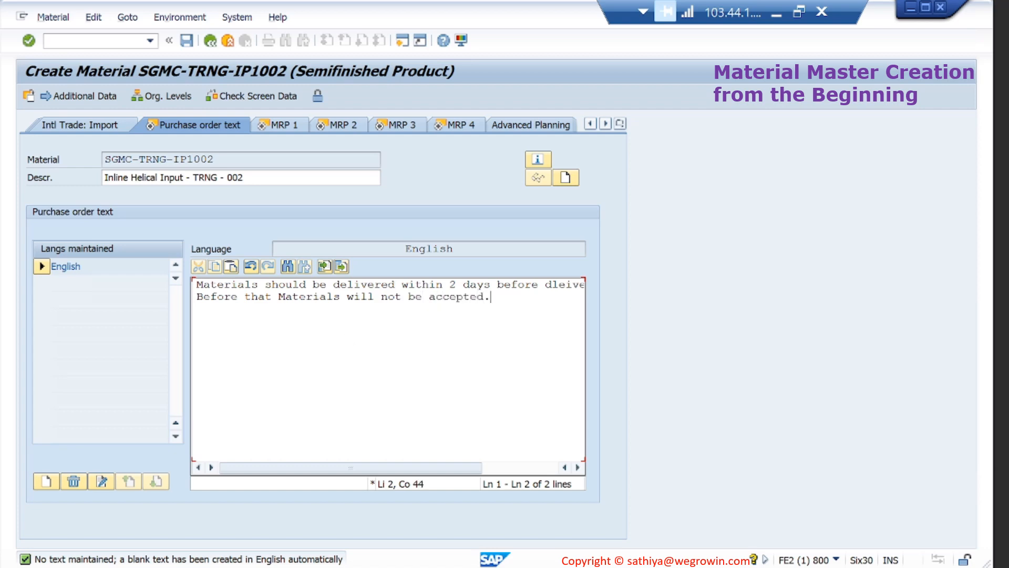
{"action": "key", "text": "Return"}
{"action": "type", "text": "Delayed Materials will be a"}
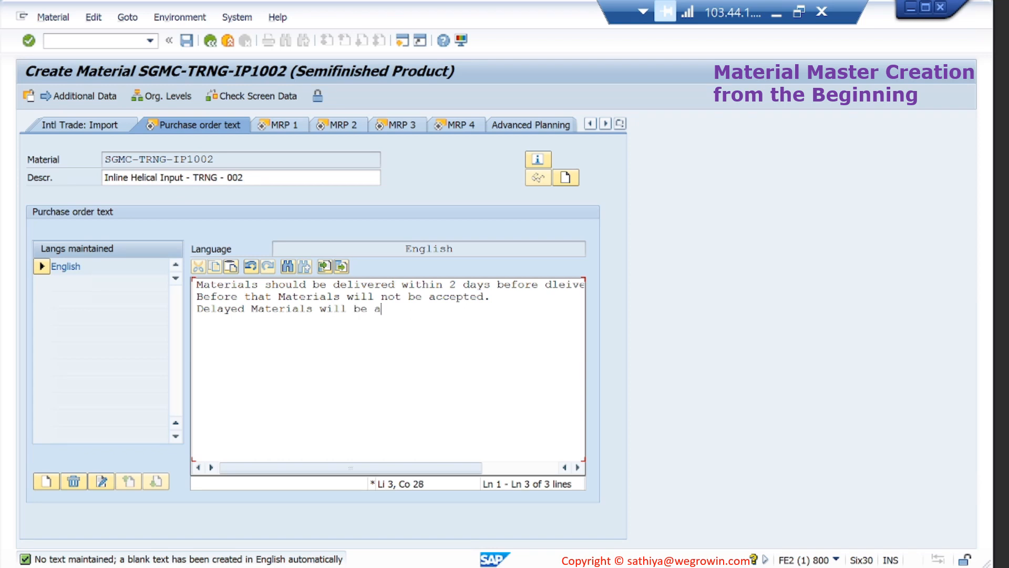
{"action": "type", "text": "ccepted with pe"}
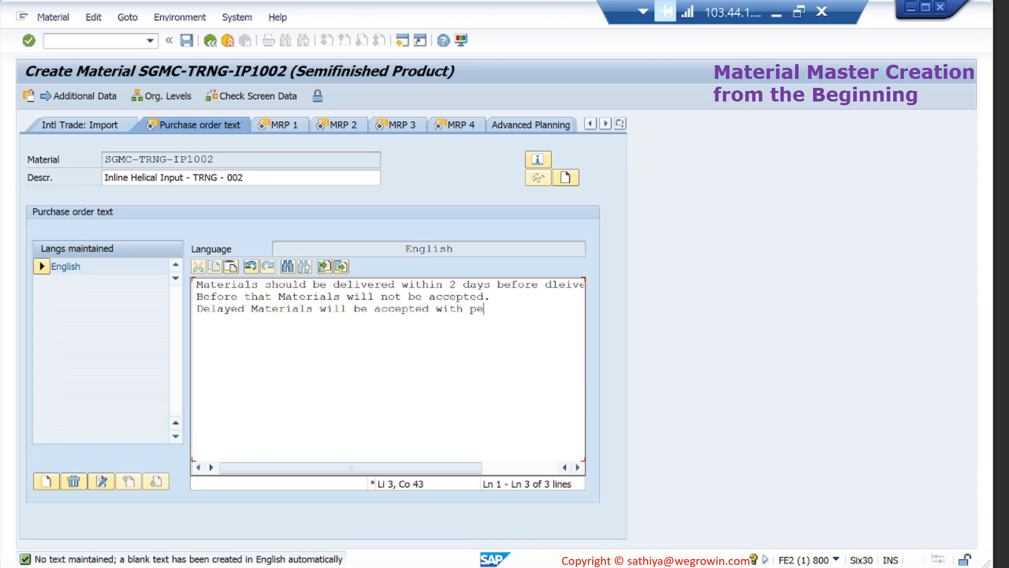
{"action": "type", "text": "nalty."}
Continue to the MRP 1 view in both sessions, check the reference's data, and review the new material's purchasing group.
{"action": "left_click", "coordinate": [296, 125]}
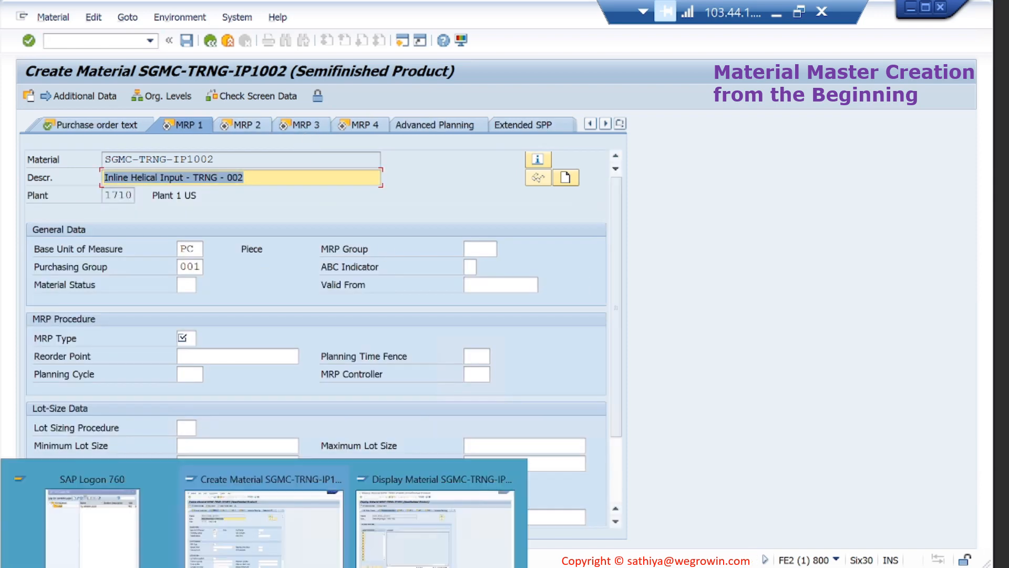
{"action": "left_click", "coordinate": [401, 539]}
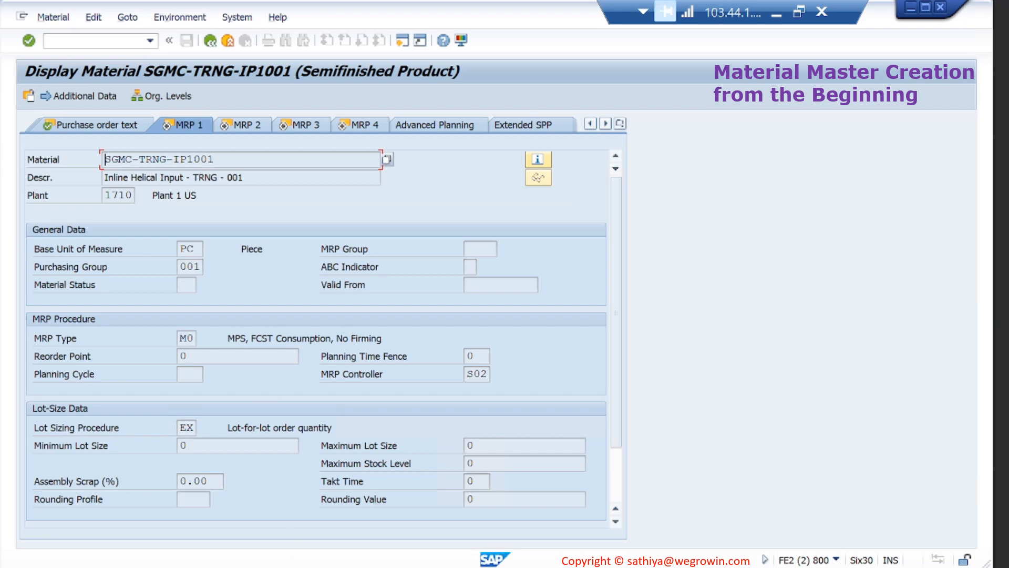
{"action": "left_click", "coordinate": [288, 538]}
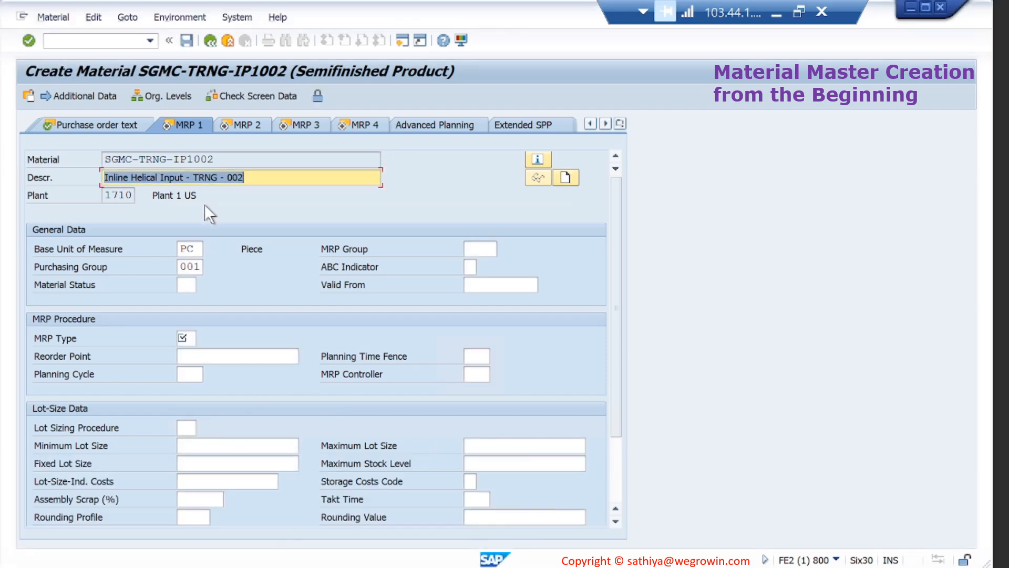
{"action": "left_click", "coordinate": [193, 268]}
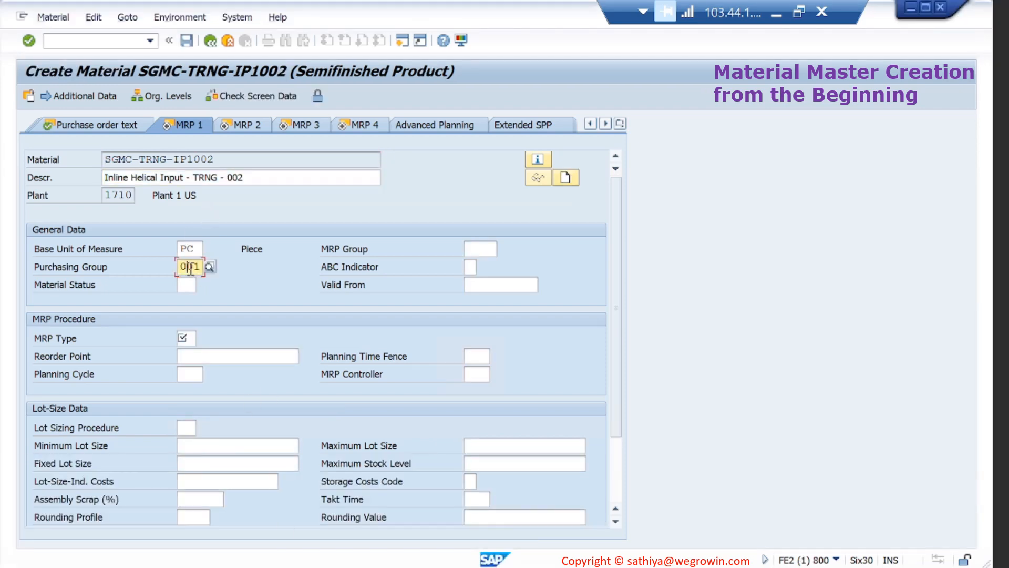
{"action": "double_click", "coordinate": [190, 268]}
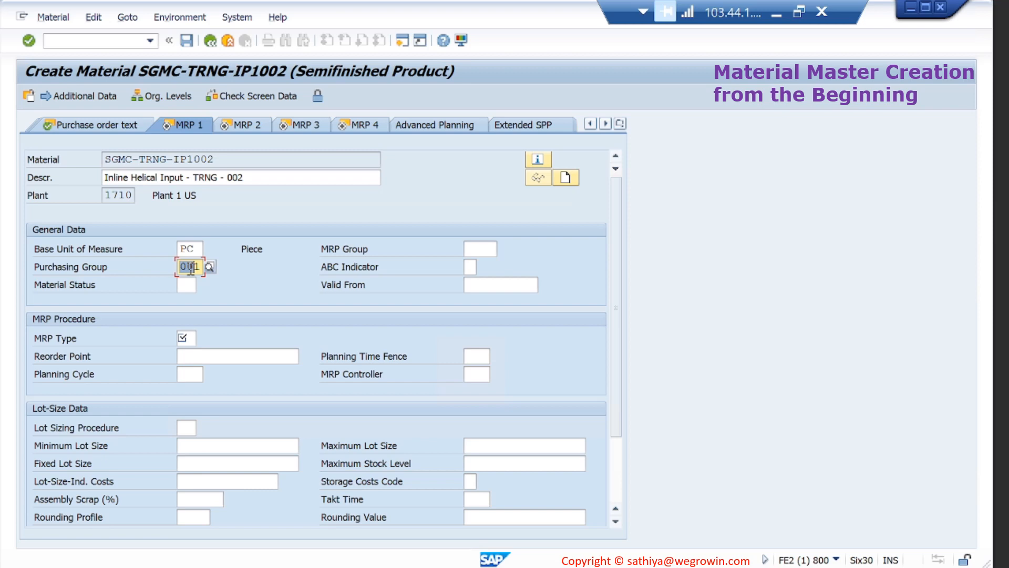
Check the reference's MRP type and set the new material's MRP type to M0 (MPS, FCST Consumption, No Firming).
{"action": "left_click", "coordinate": [185, 338]}
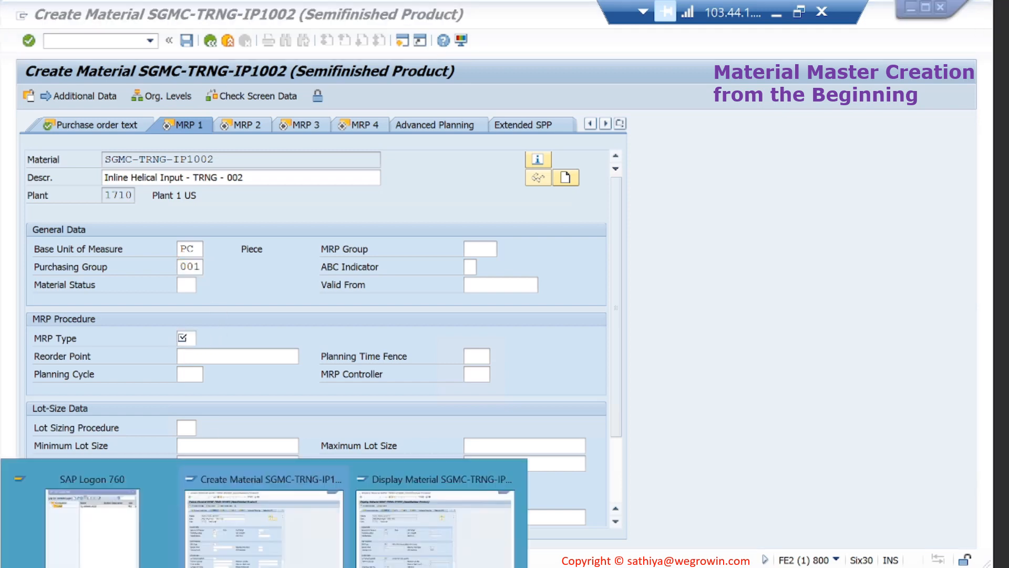
{"action": "left_click", "coordinate": [440, 525]}
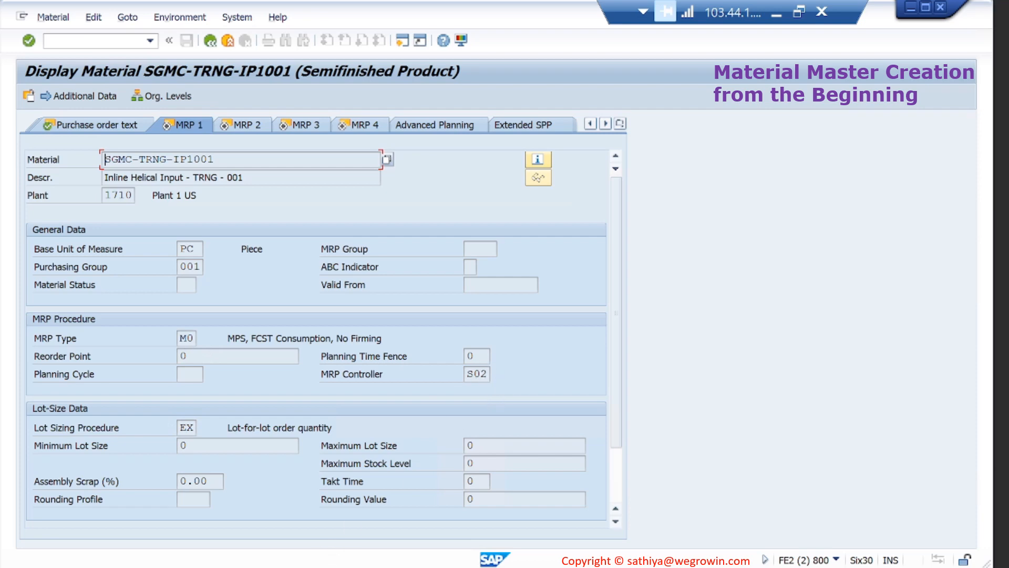
{"action": "left_click", "coordinate": [274, 537]}
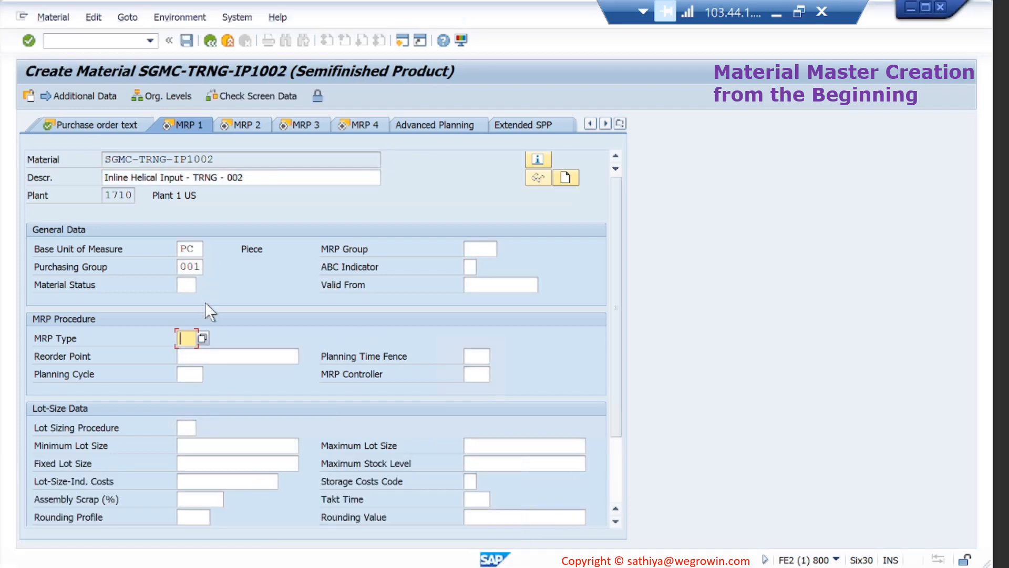
{"action": "left_click", "coordinate": [202, 338]}
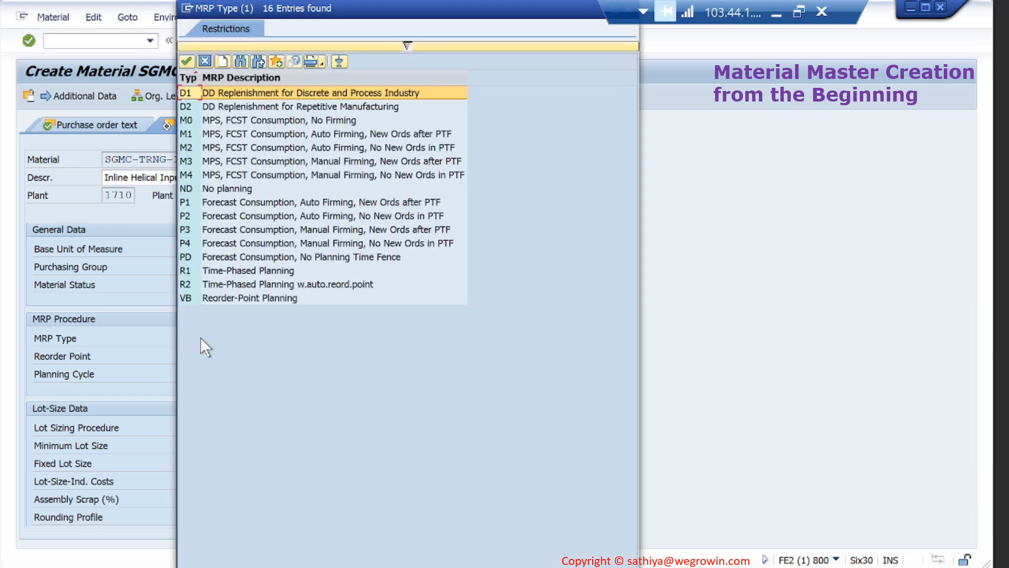
{"action": "double_click", "coordinate": [212, 120]}
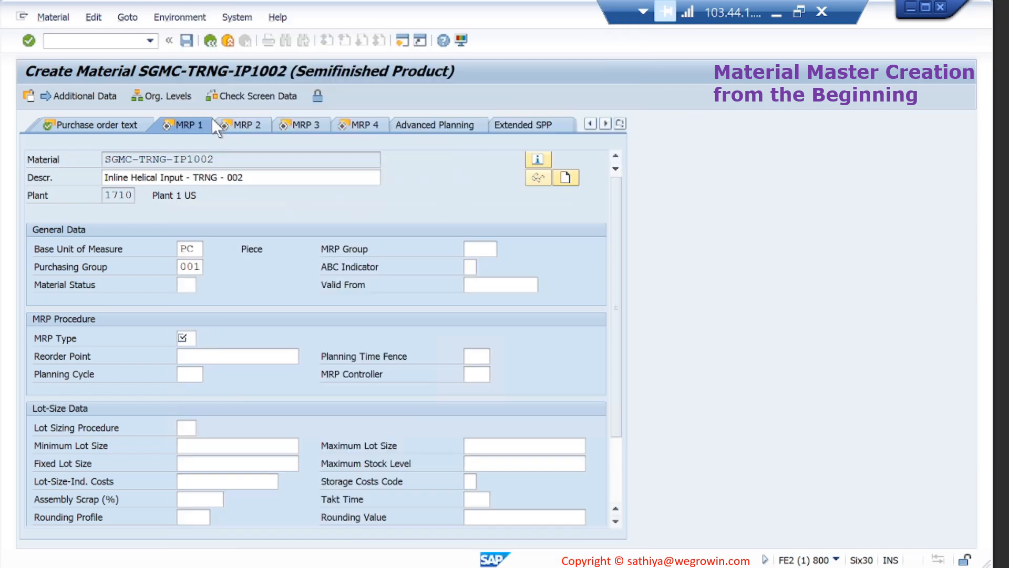
Set the MRP controller to S02 from the list of possible values.
{"action": "left_click", "coordinate": [480, 370]}
{"action": "left_click", "coordinate": [500, 373]}
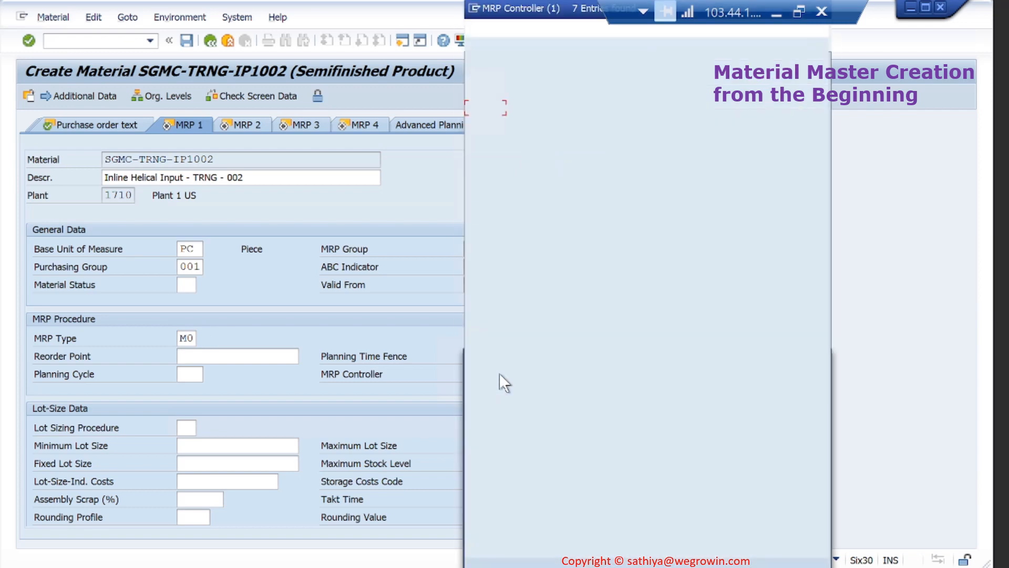
{"action": "double_click", "coordinate": [483, 150]}
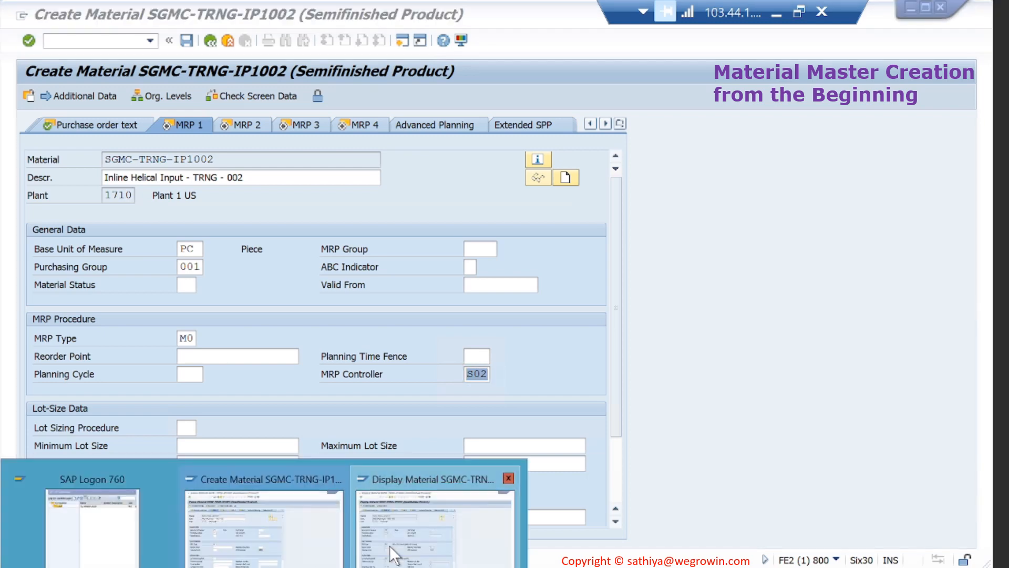
Check the reference's lot-size data and set the new material's lot sizing procedure to EX (Lot-for-lot order quantity).
{"action": "left_click", "coordinate": [389, 544]}
{"action": "scroll", "coordinate": [302, 446], "scroll_direction": "down", "scroll_amount": 2}
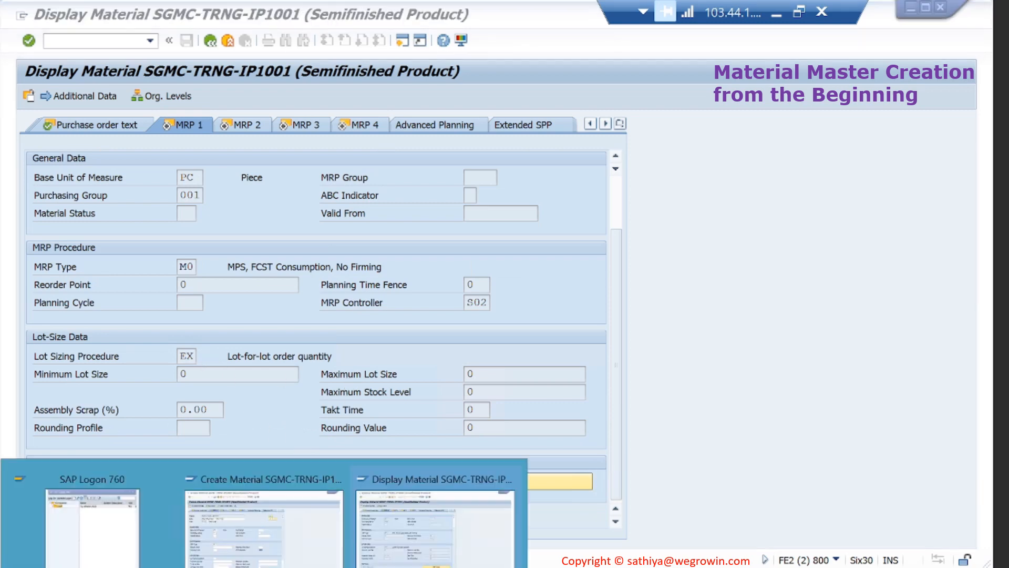
{"action": "left_click", "coordinate": [269, 518]}
{"action": "left_click", "coordinate": [186, 428]}
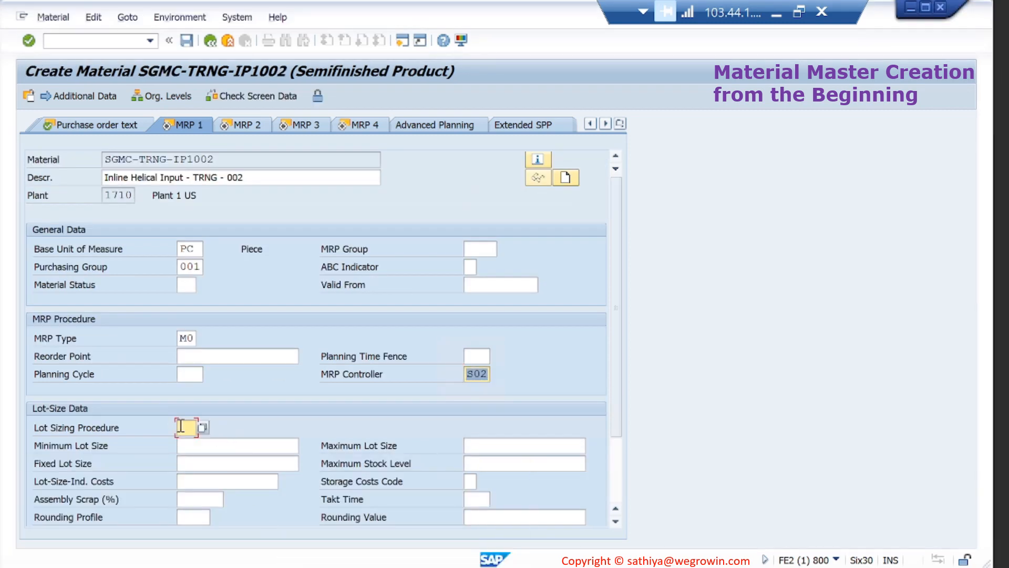
{"action": "left_click", "coordinate": [203, 427]}
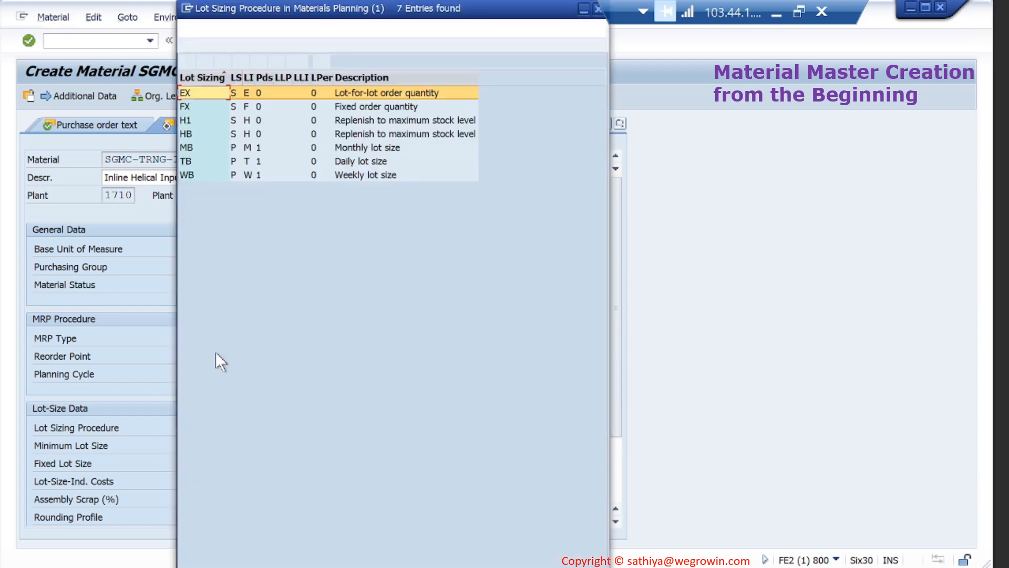
{"action": "double_click", "coordinate": [206, 90]}
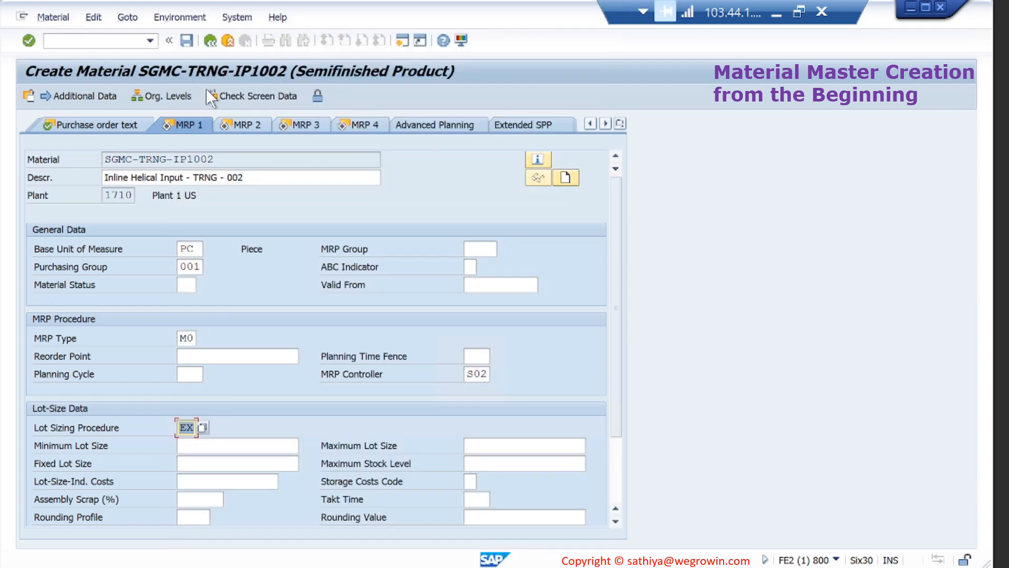
Look over the remaining MRP 1 fields and advance both the reference and the new material to the MRP 2 view.
{"action": "scroll", "coordinate": [339, 418], "scroll_direction": "down", "scroll_amount": 3}
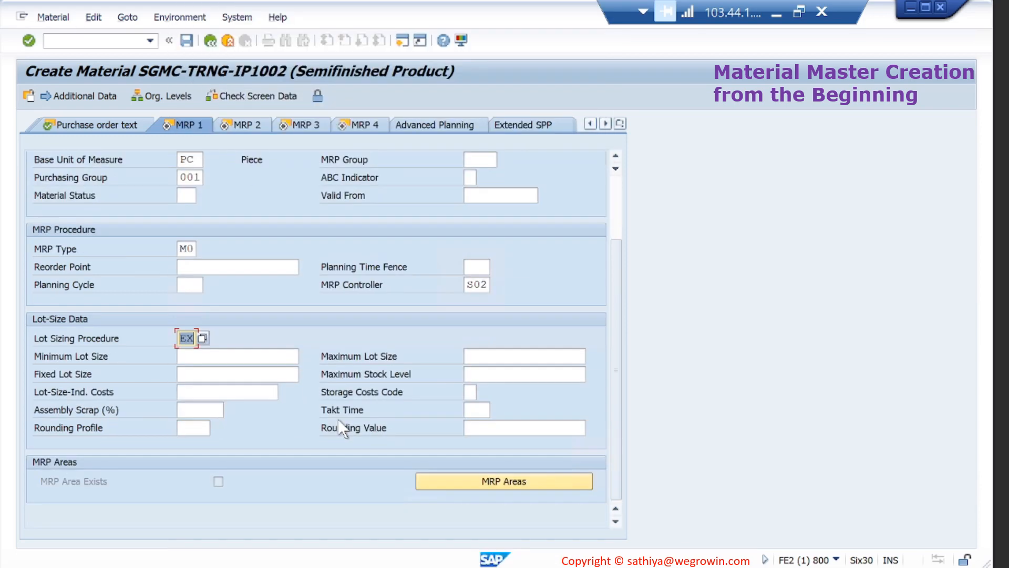
{"action": "scroll", "coordinate": [338, 419], "scroll_direction": "up", "scroll_amount": 3}
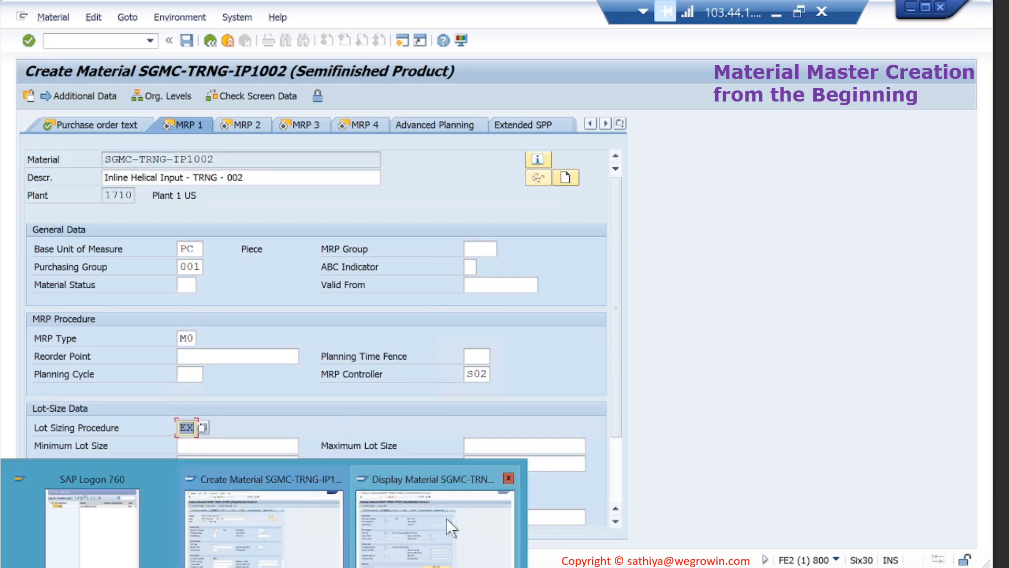
{"action": "left_click", "coordinate": [446, 518]}
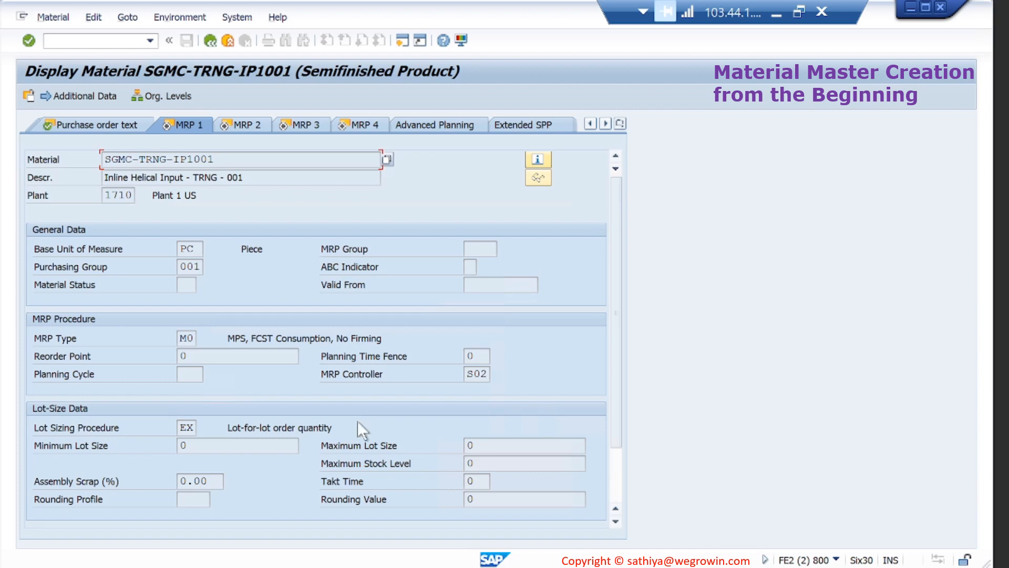
{"action": "key", "text": "Return"}
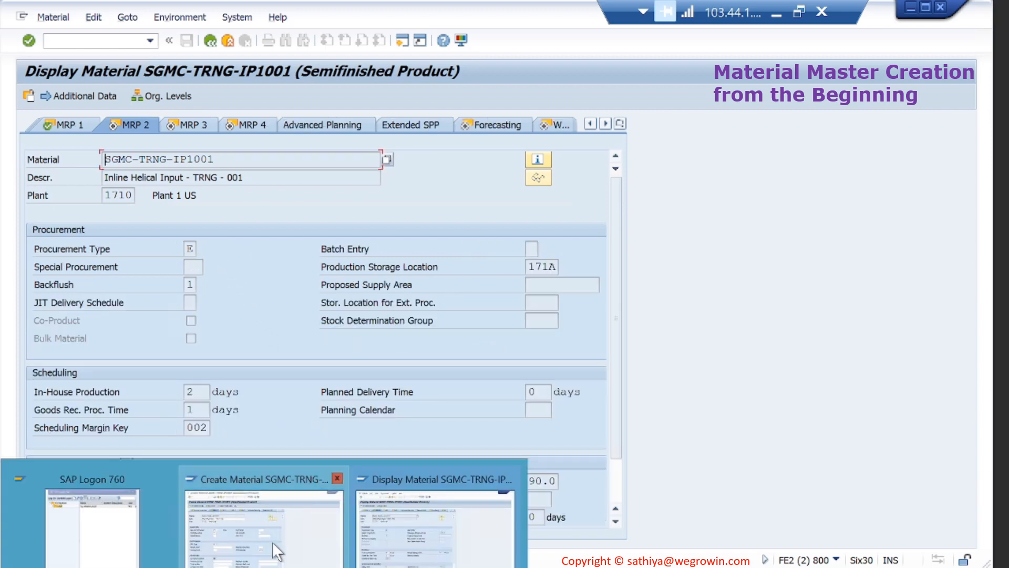
{"action": "left_click", "coordinate": [273, 541]}
{"action": "key", "text": "Return"}
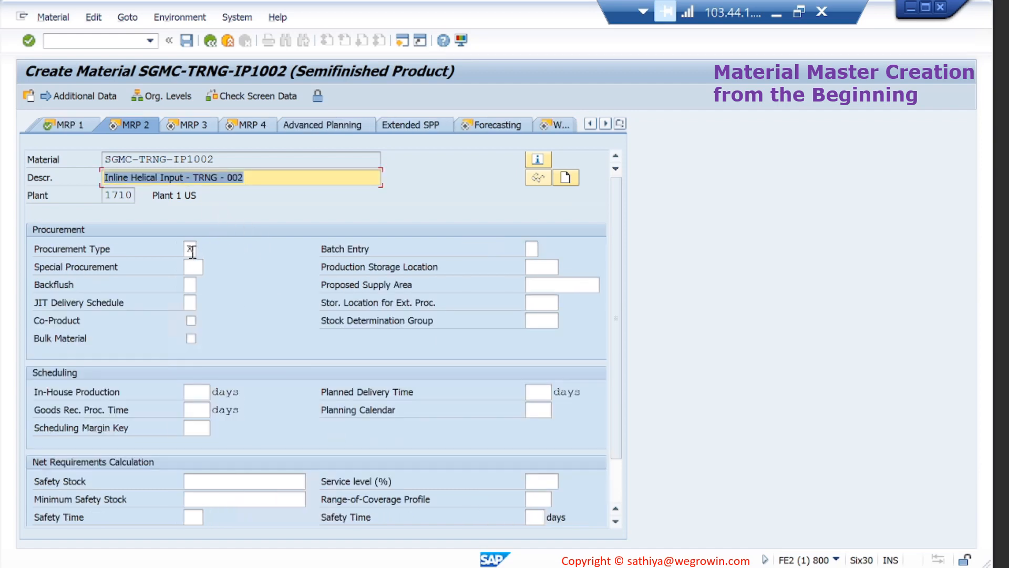
Set the new material's in-house production time to 2 days and close the material information window.
{"action": "left_click", "coordinate": [191, 250]}
{"action": "double_click", "coordinate": [190, 249]}
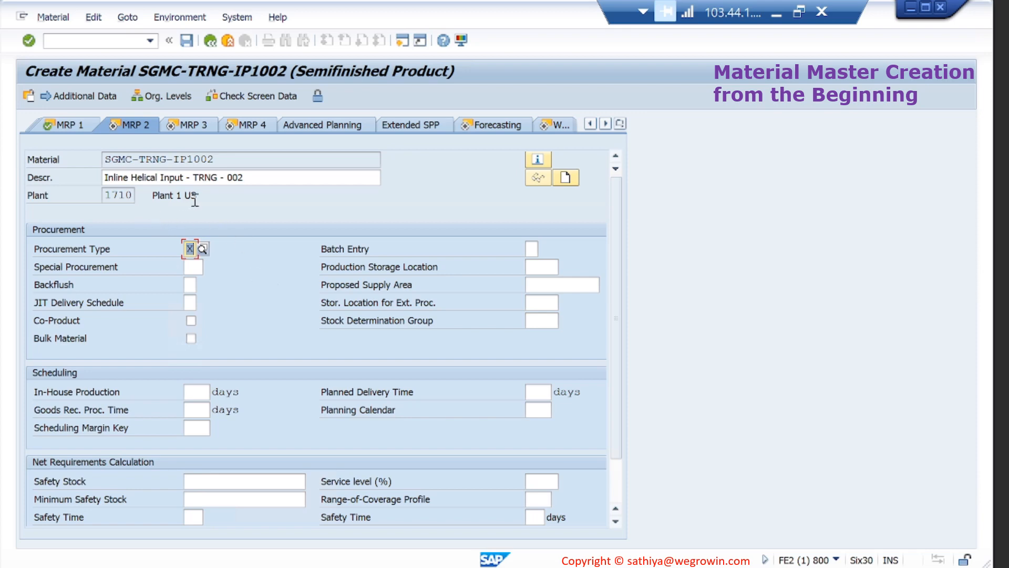
{"action": "left_click", "coordinate": [537, 154]}
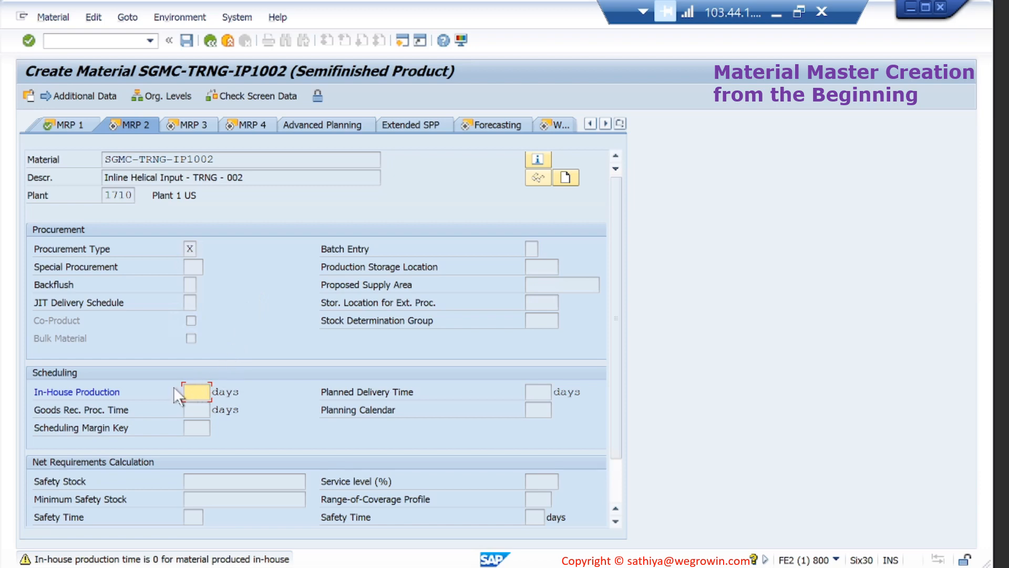
{"action": "type", "text": "2"}
{"action": "key", "text": "Return"}
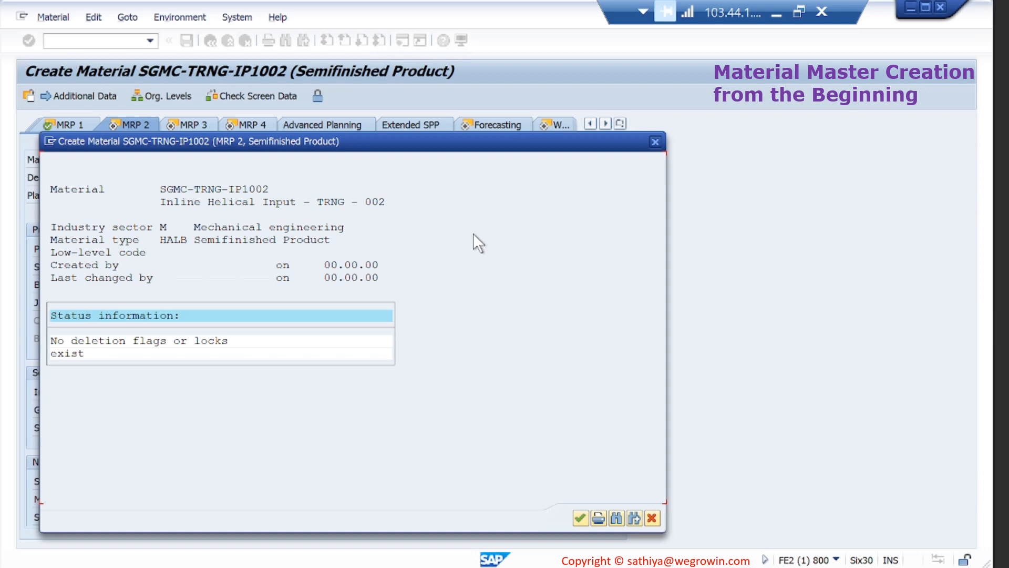
{"action": "left_click", "coordinate": [655, 142]}
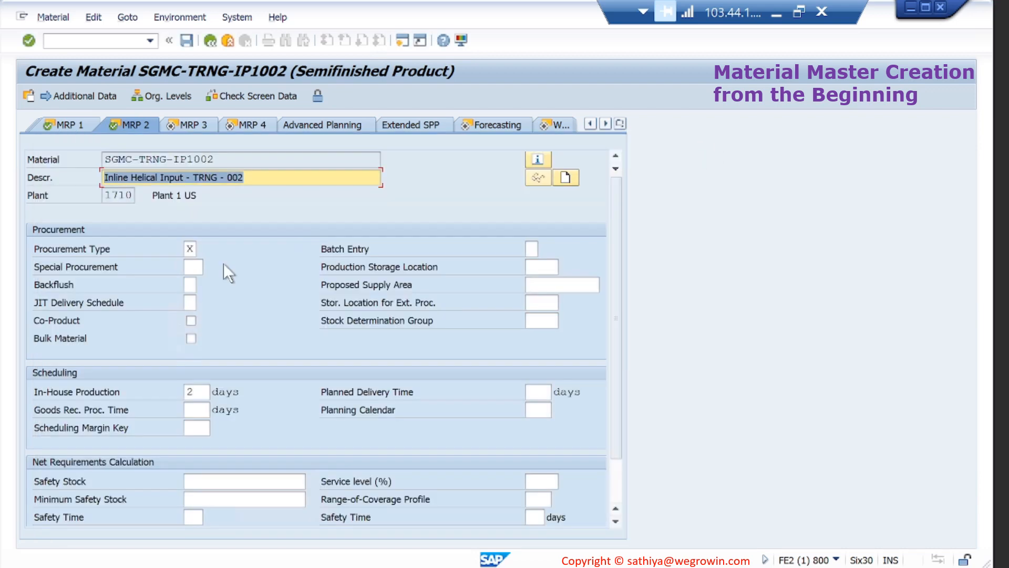
Set the new material's procurement type to E (In-House Production) from the list of possible values.
{"action": "left_click", "coordinate": [195, 250]}
{"action": "double_click", "coordinate": [190, 249]}
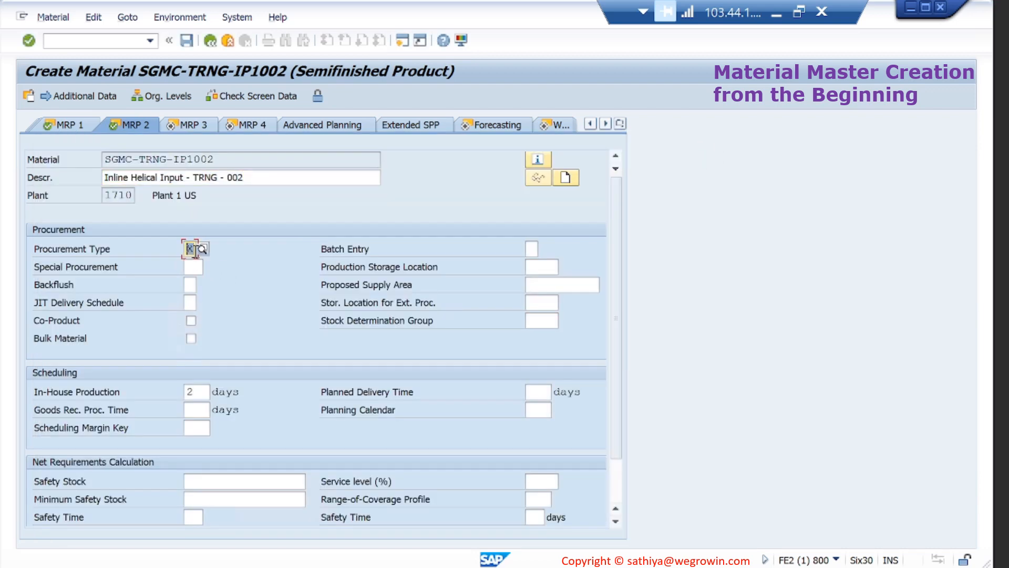
{"action": "left_click", "coordinate": [204, 248]}
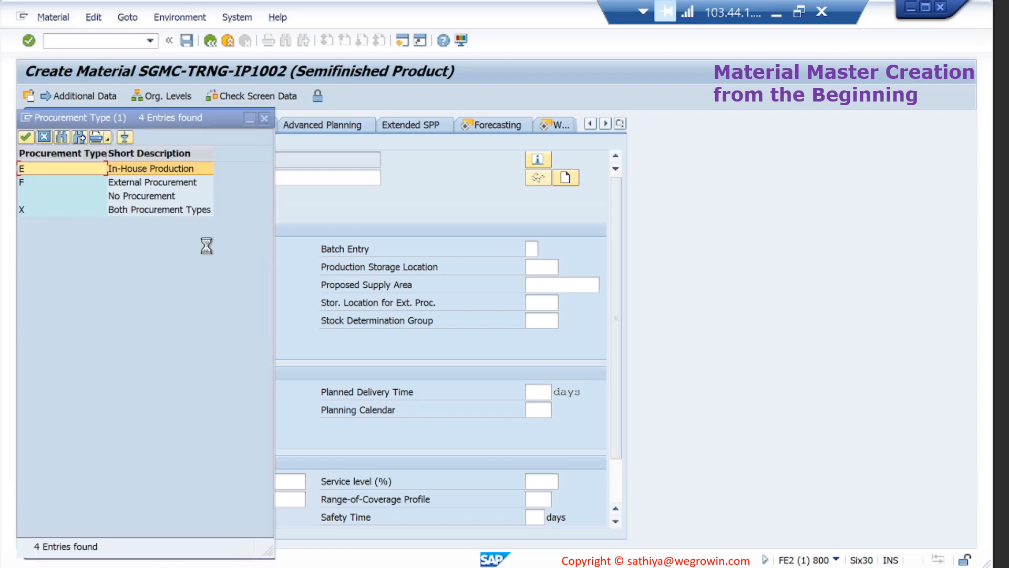
{"action": "double_click", "coordinate": [159, 169]}
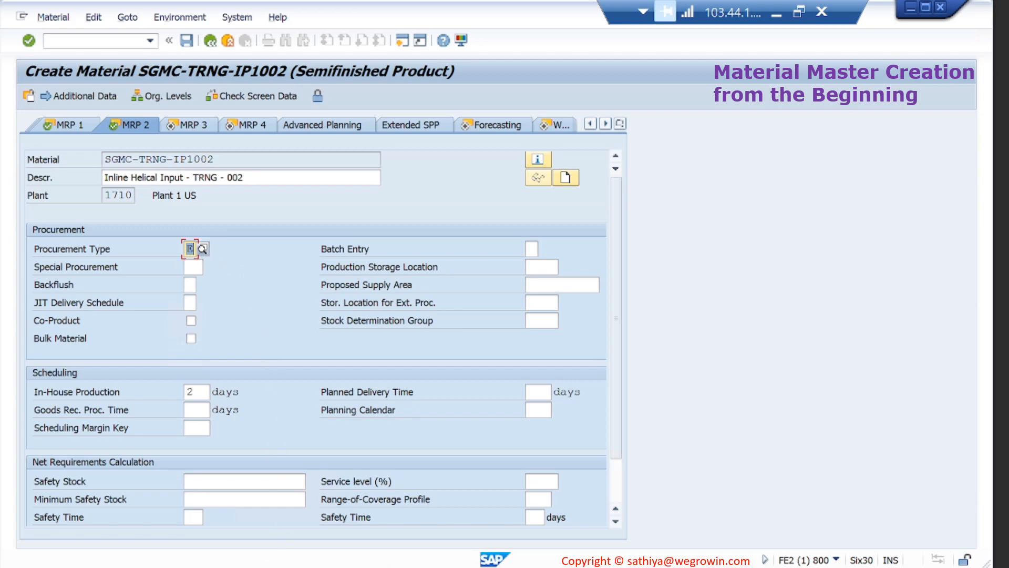
Check the reference's procurement data and set the new material's production storage location to 171A and backflush to 1.
{"action": "mouse_move", "coordinate": [265, 567]}
{"action": "left_click", "coordinate": [435, 518]}
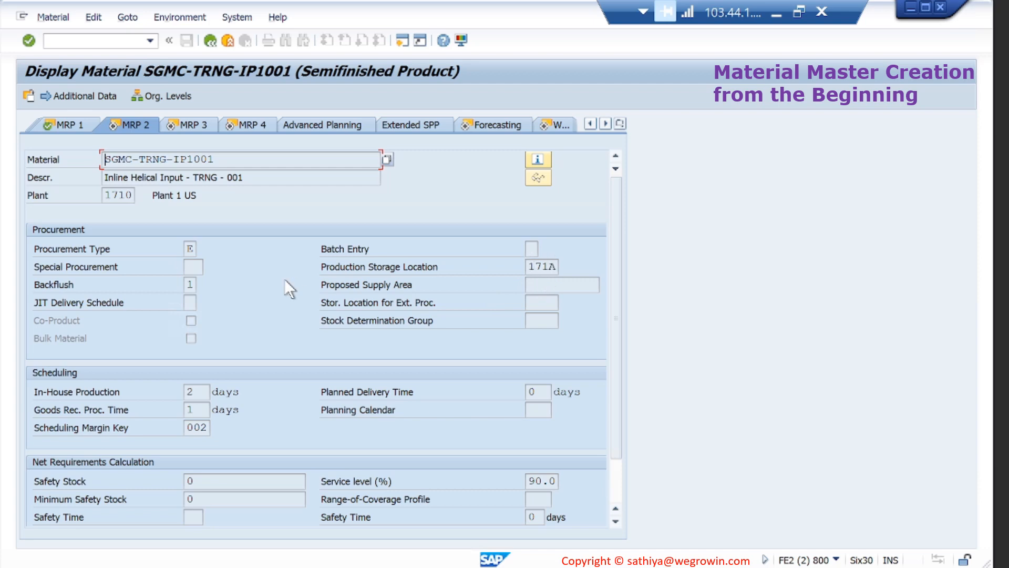
{"action": "mouse_move", "coordinate": [288, 561]}
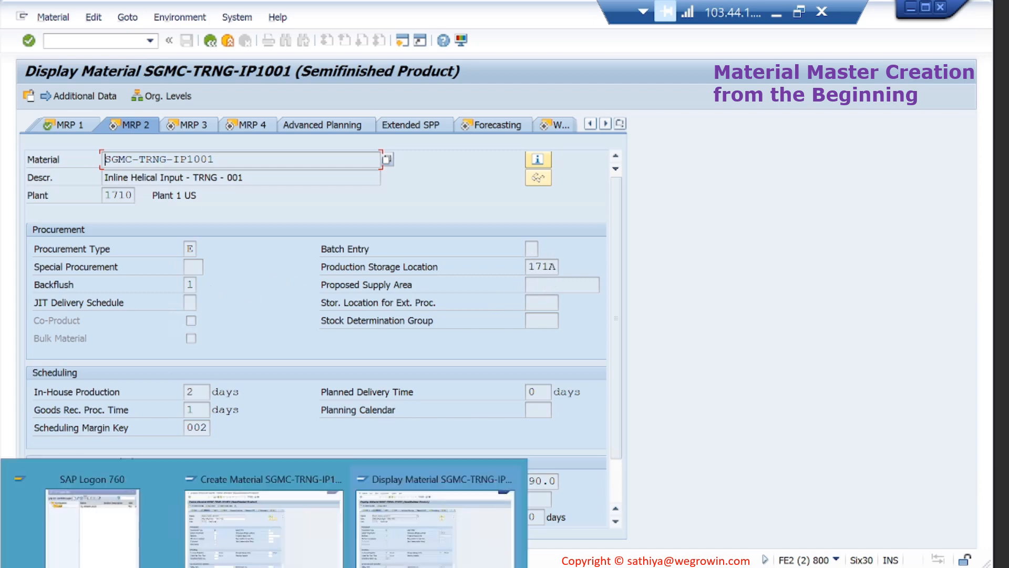
{"action": "left_click", "coordinate": [263, 526]}
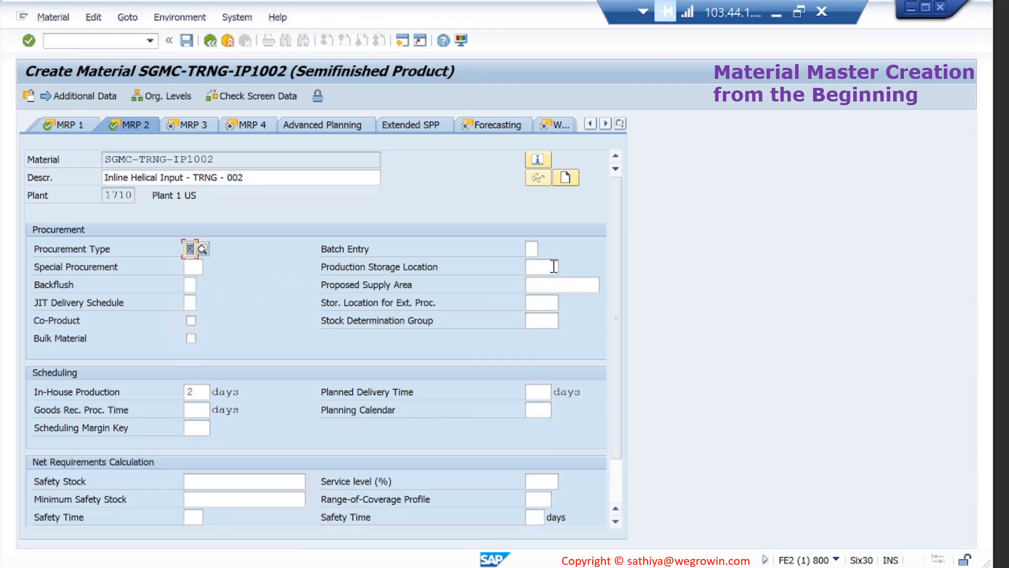
{"action": "left_click", "coordinate": [552, 267]}
{"action": "left_click", "coordinate": [542, 277]}
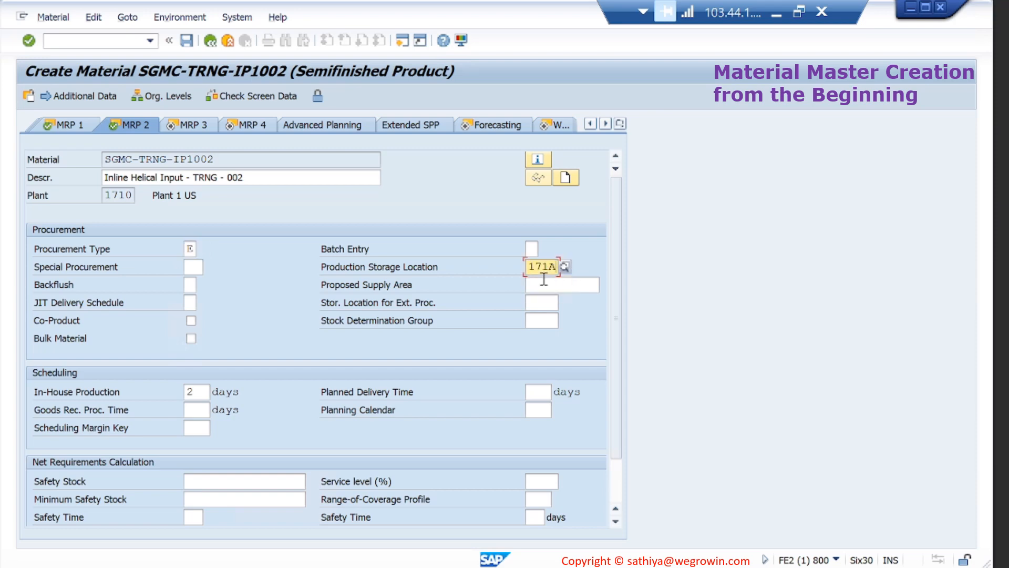
{"action": "left_click", "coordinate": [187, 286]}
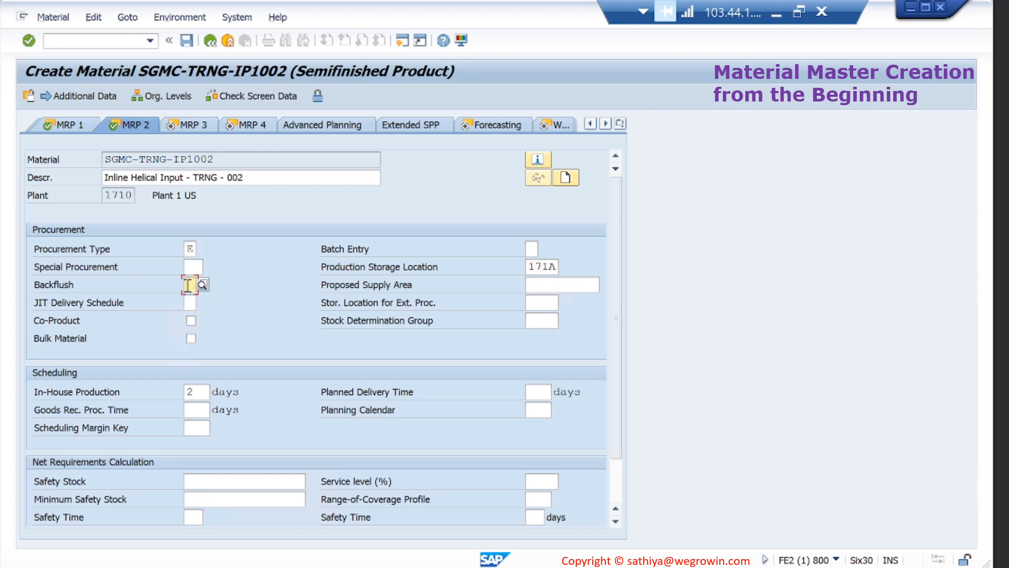
{"action": "left_click", "coordinate": [194, 298]}
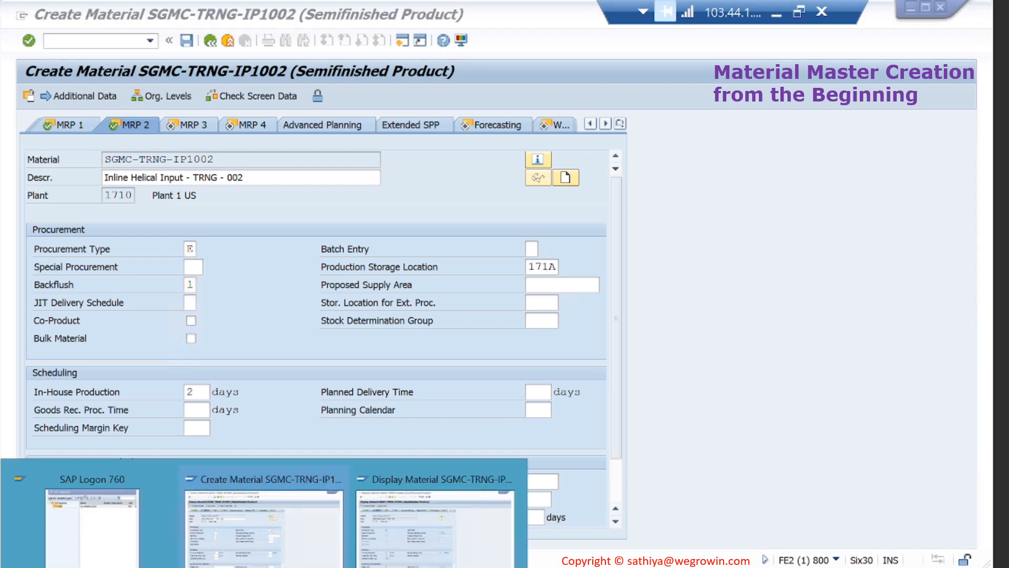
Check the reference's scheduling data and set the new material's goods receipt processing time to 1 day.
{"action": "left_click", "coordinate": [452, 532]}
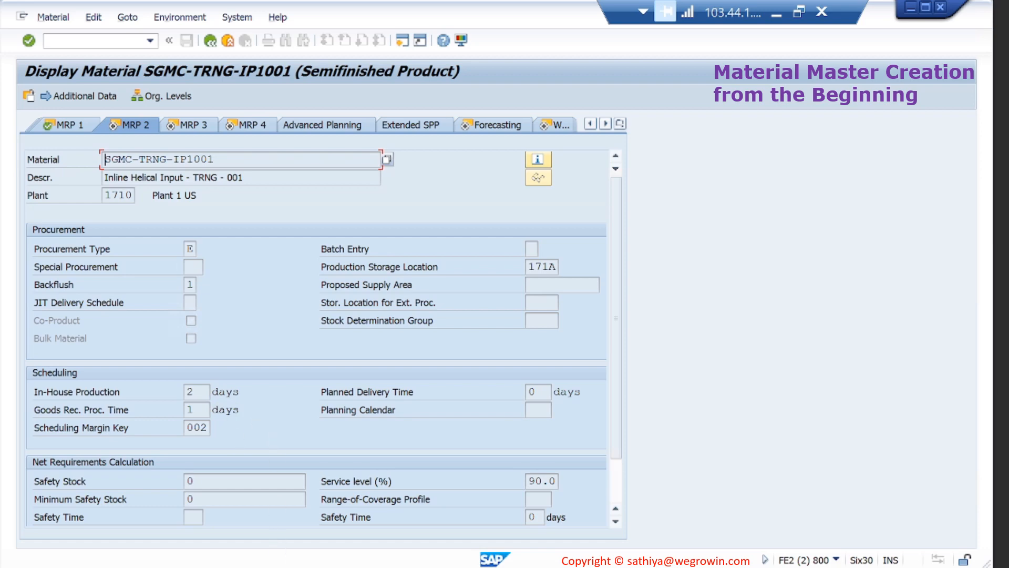
{"action": "left_click", "coordinate": [289, 557]}
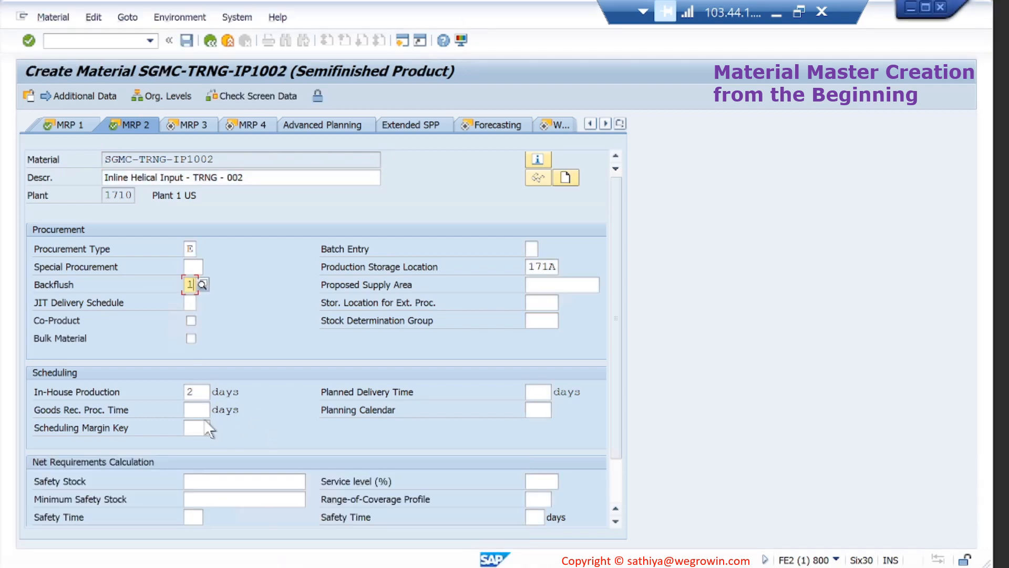
{"action": "left_click", "coordinate": [200, 413]}
{"action": "type", "text": "1"}
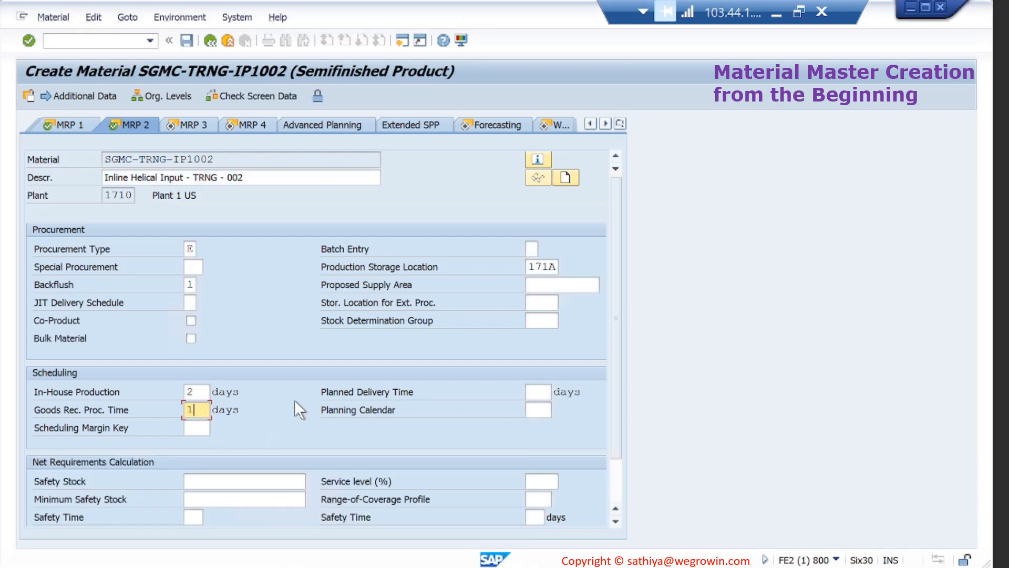
Check the reference's net requirements calculation data and set the new material's service level to 90%.
{"action": "mouse_move", "coordinate": [317, 565]}
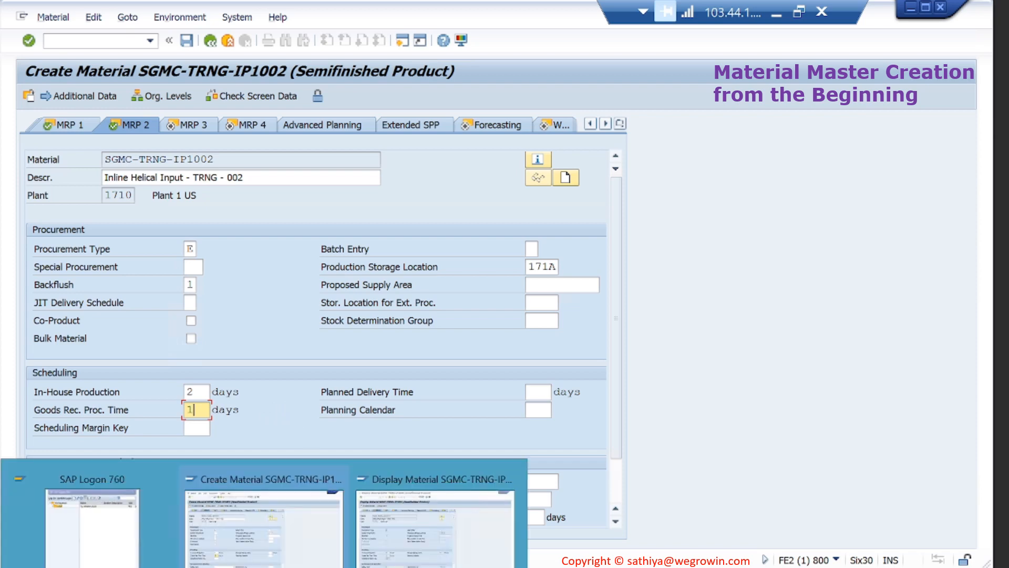
{"action": "left_click", "coordinate": [398, 558]}
{"action": "scroll", "coordinate": [318, 479], "scroll_direction": "down", "scroll_amount": 1}
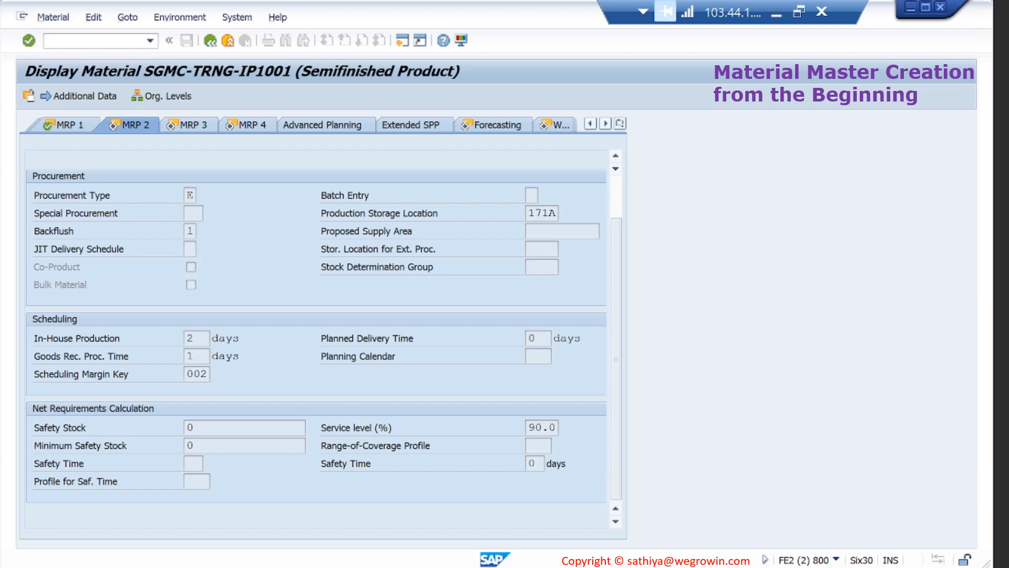
{"action": "scroll", "coordinate": [477, 484], "scroll_direction": "up", "scroll_amount": 1}
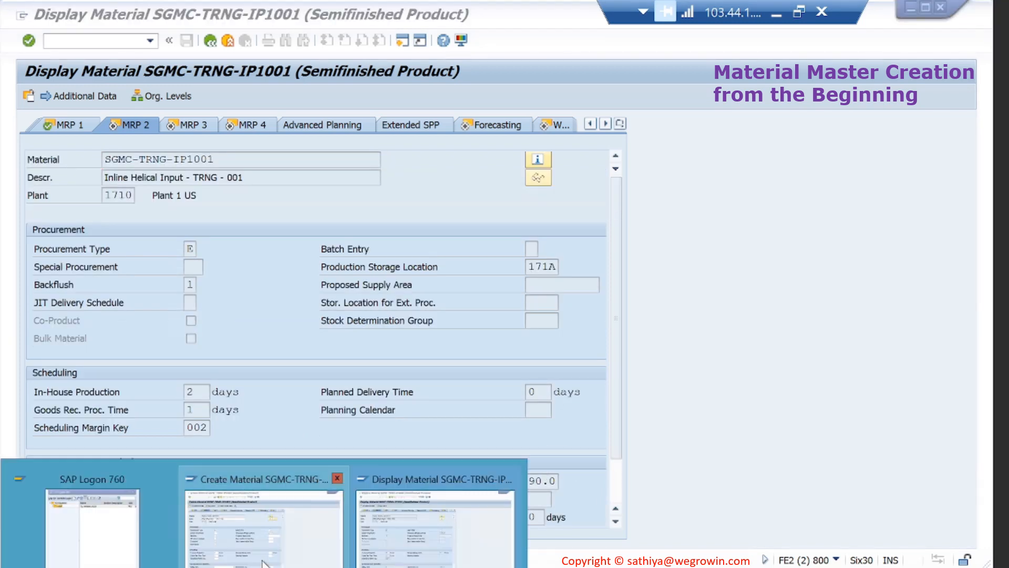
{"action": "left_click", "coordinate": [267, 538]}
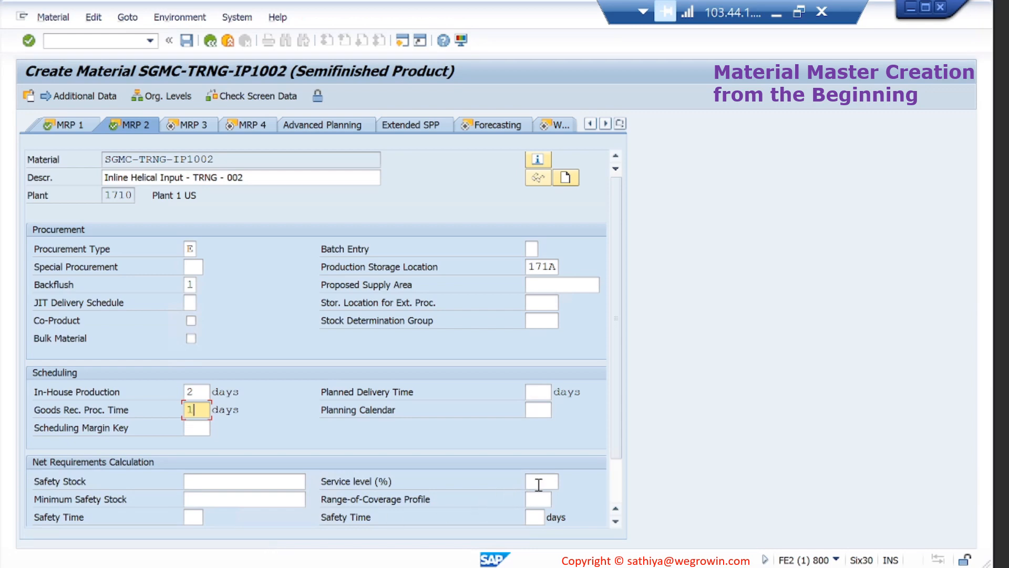
{"action": "left_click", "coordinate": [536, 481]}
{"action": "type", "text": "90"}
{"action": "scroll", "coordinate": [621, 486], "scroll_direction": "down", "scroll_amount": 2}
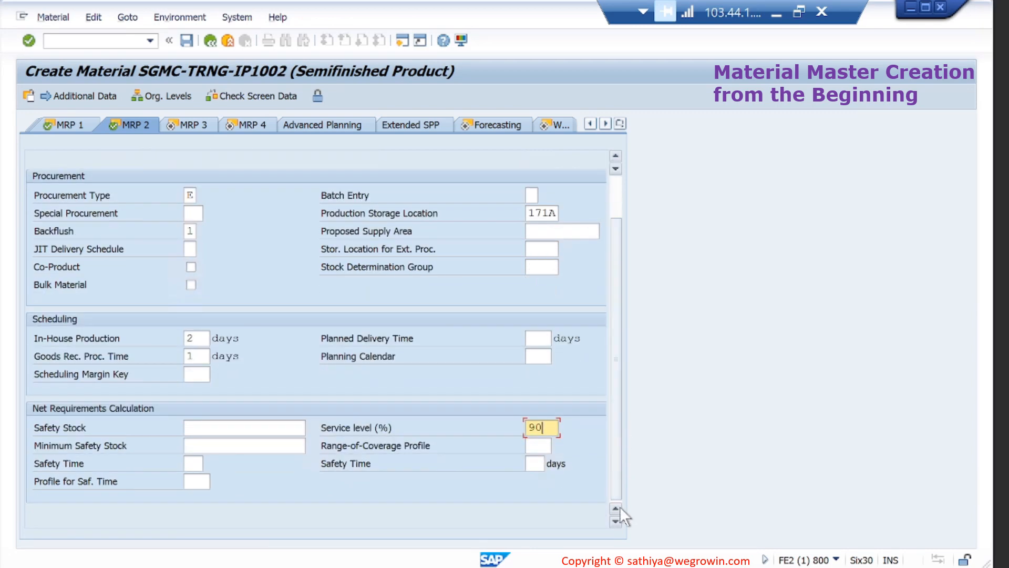
{"action": "left_click_drag", "start_coordinate": [614, 364], "coordinate": [615, 235]}
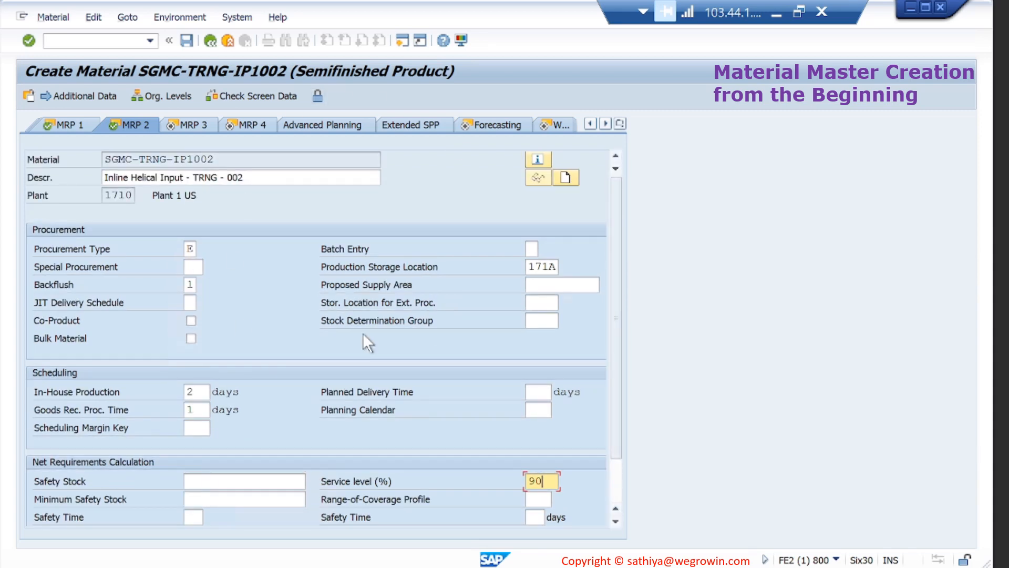
Advance both the new material and the reference material to the MRP 3 view.
{"action": "key", "text": "Return"}
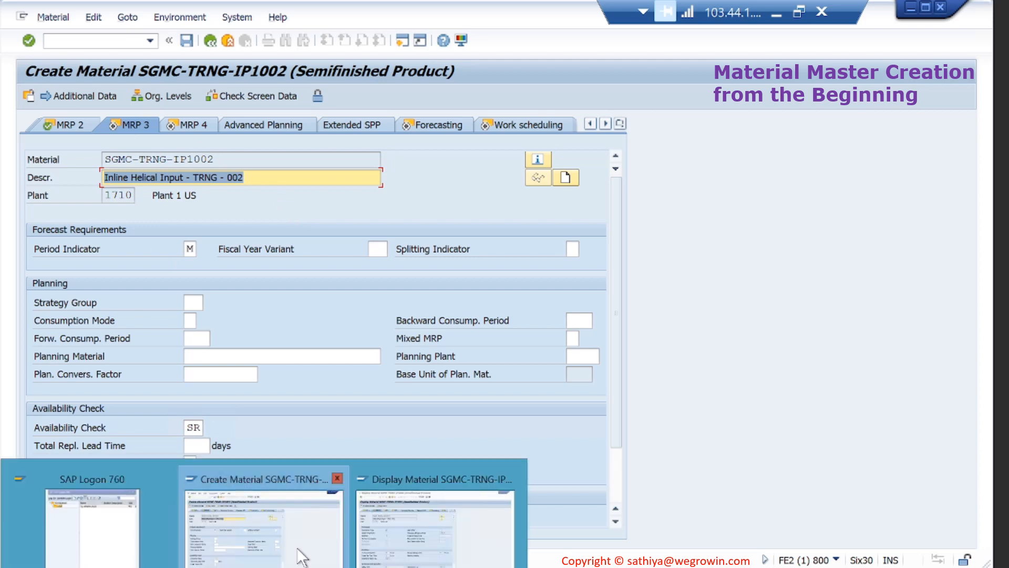
{"action": "left_click", "coordinate": [396, 537]}
{"action": "key", "text": "Return"}
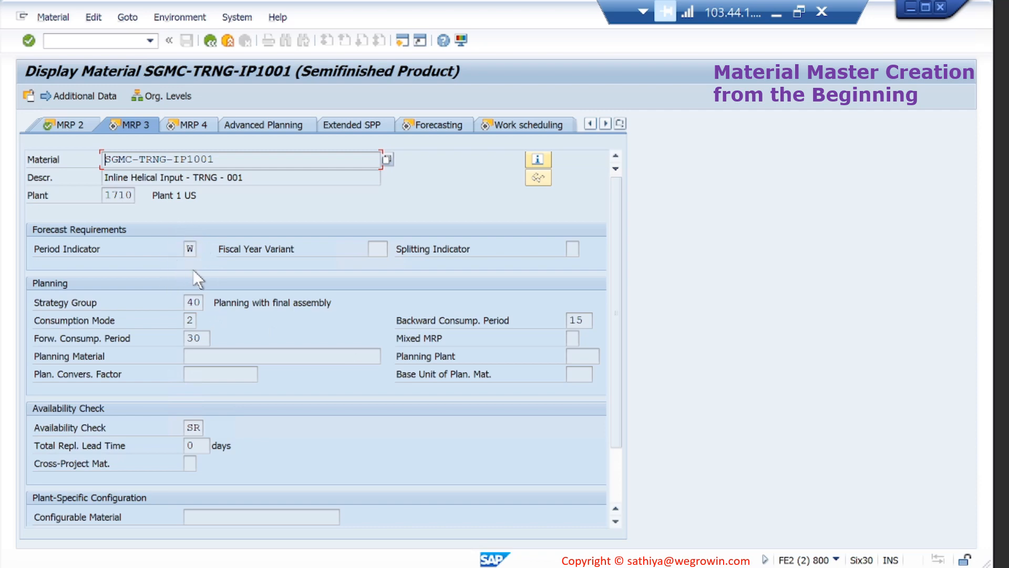
Set the new material's period indicator to W (Weekly) from the list of possible values.
{"action": "mouse_move", "coordinate": [266, 566]}
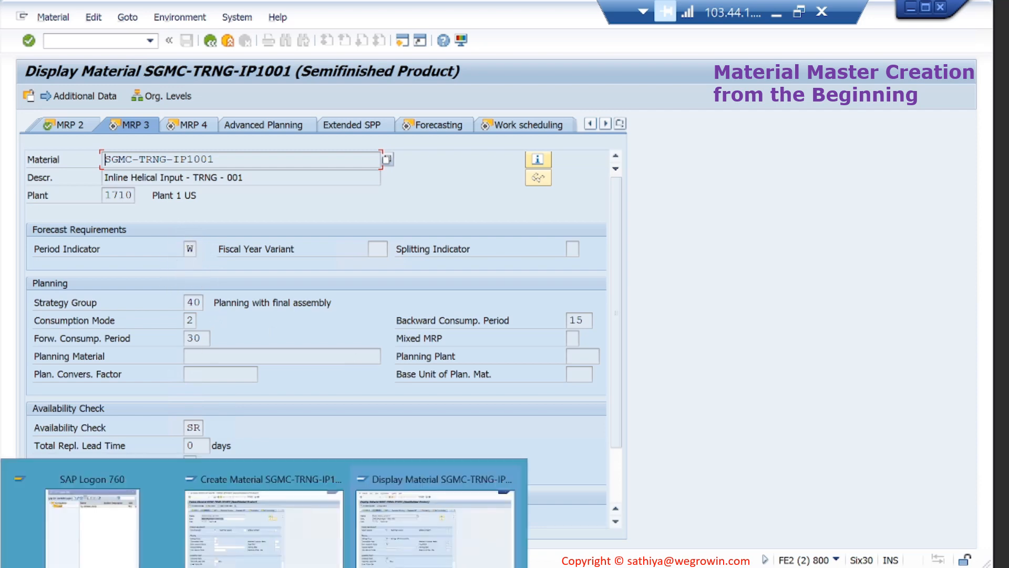
{"action": "left_click", "coordinate": [263, 528]}
{"action": "left_click", "coordinate": [190, 249]}
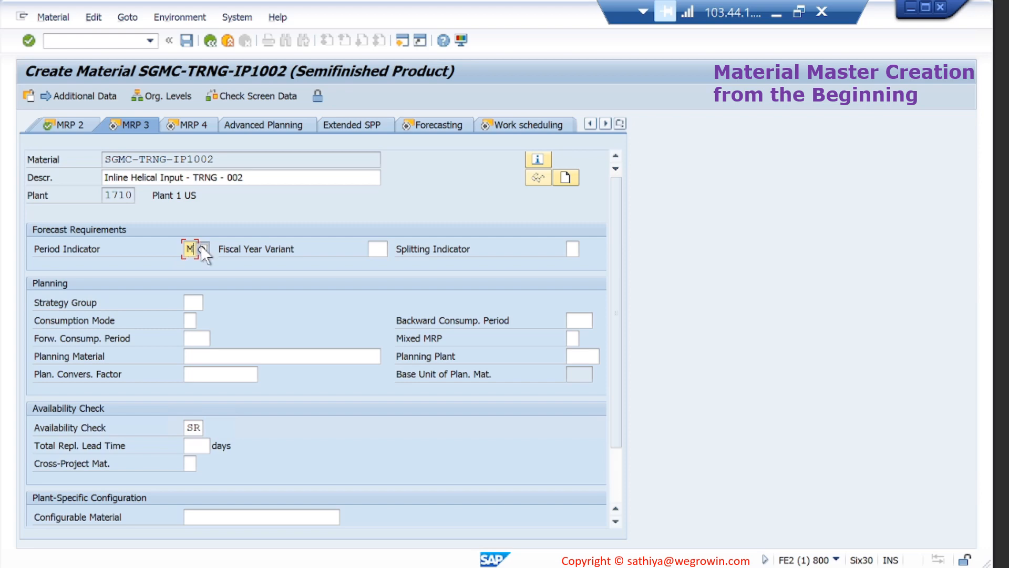
{"action": "left_click", "coordinate": [202, 248]}
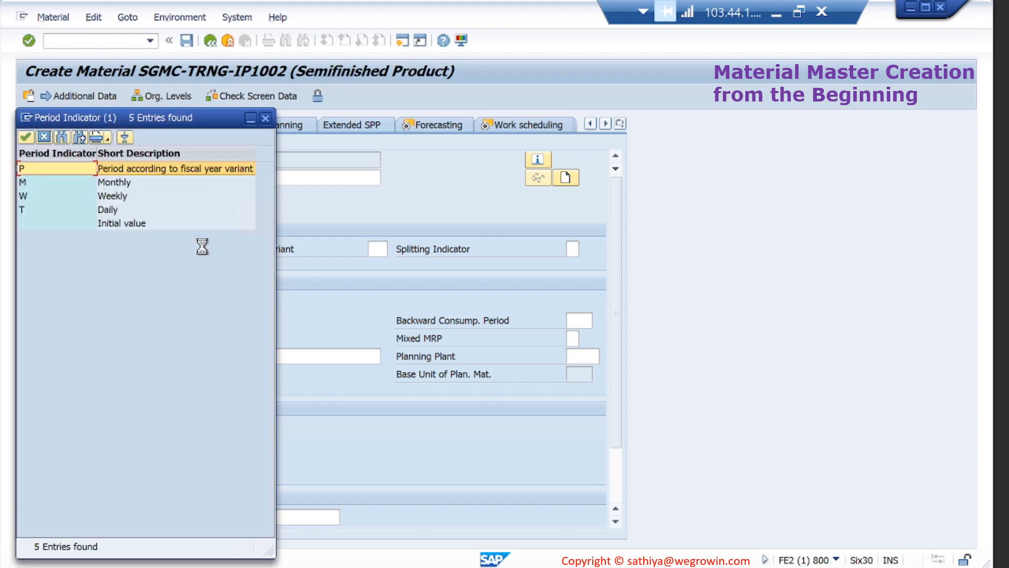
{"action": "double_click", "coordinate": [119, 194]}
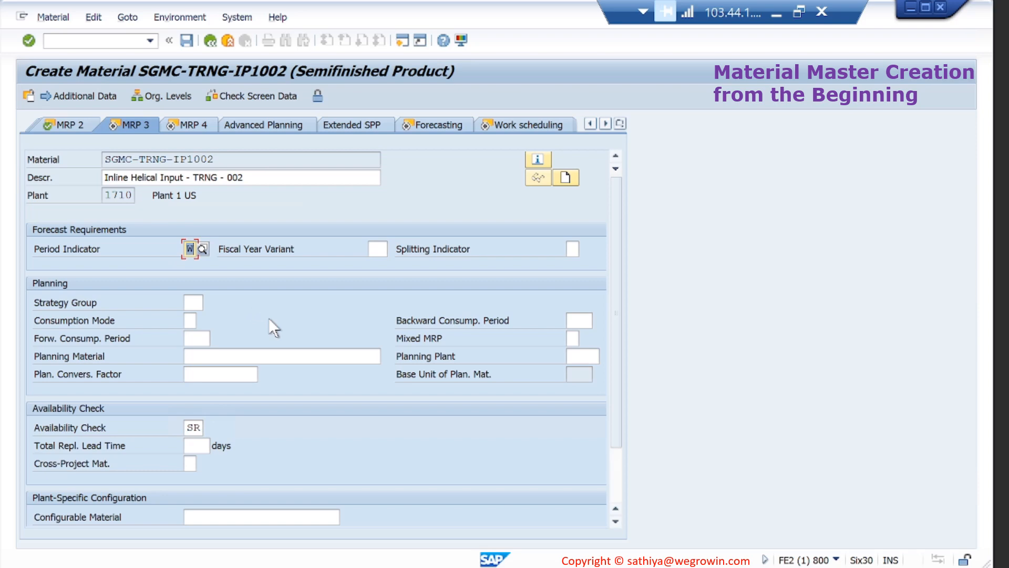
Check the reference's planning data and set the new material's strategy group to 40.
{"action": "left_click", "coordinate": [194, 302]}
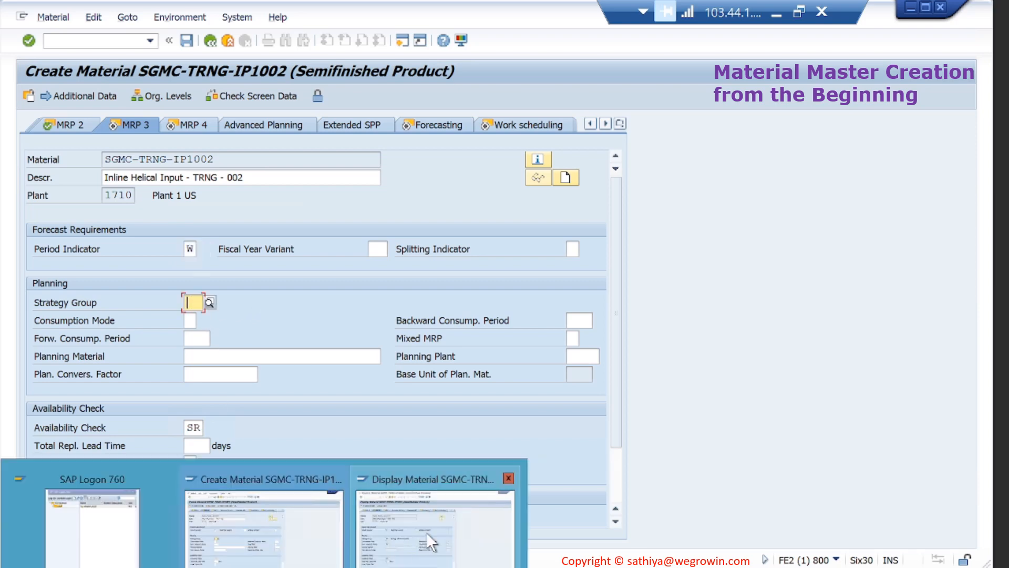
{"action": "left_click", "coordinate": [427, 532]}
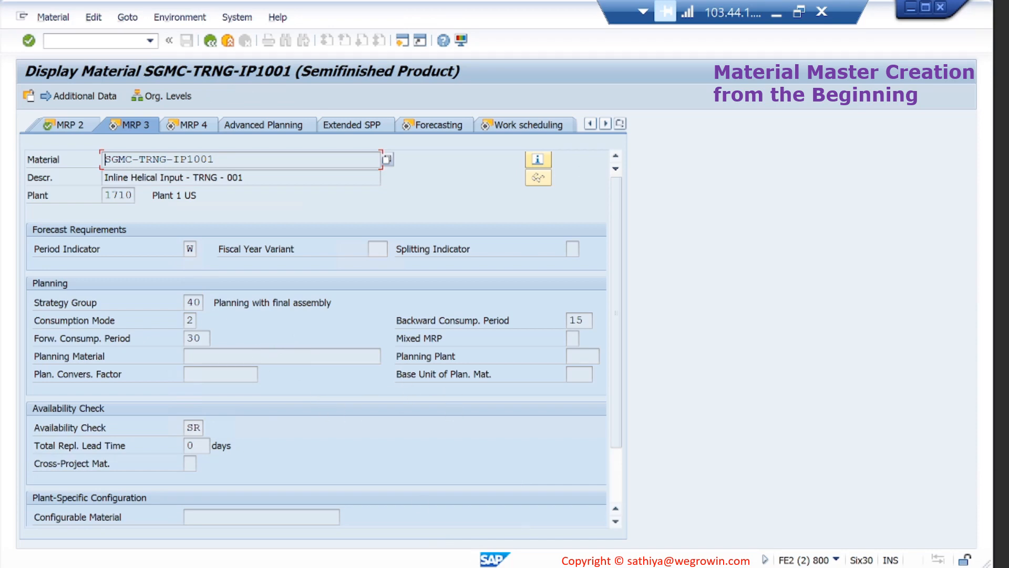
{"action": "left_click", "coordinate": [267, 540]}
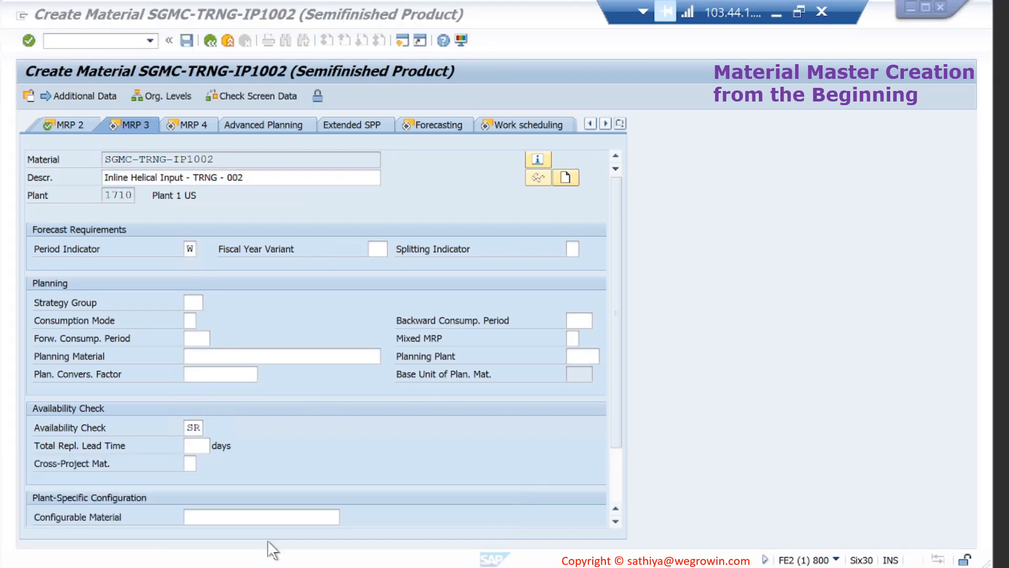
{"action": "type", "text": "40"}
{"action": "key", "text": "Tab"}
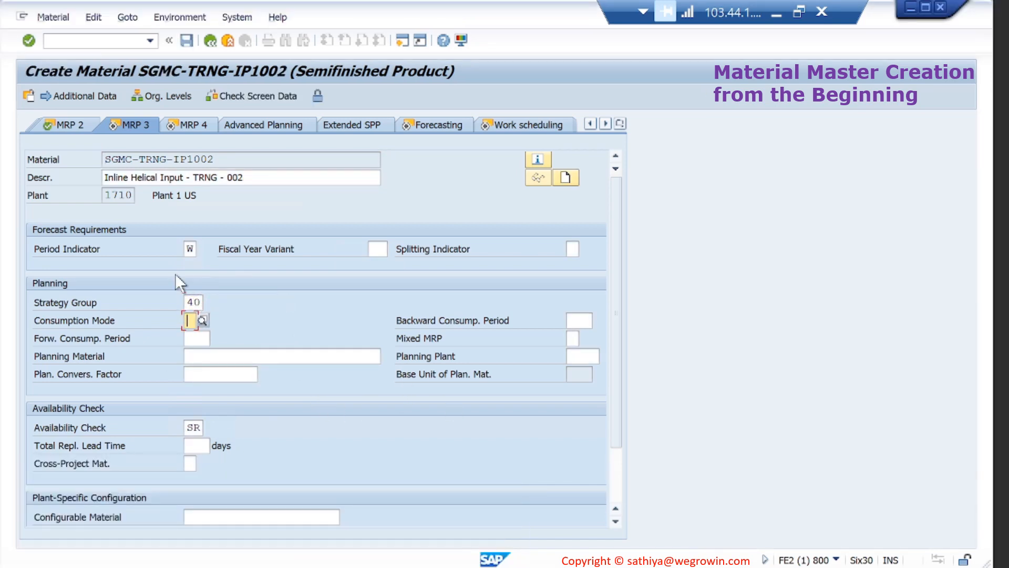
Set consumption mode 2 and backward and forward consumption periods of 30, and compare them with the reference material.
{"action": "type", "text": "2"}
{"action": "key", "text": "Tab"}
{"action": "type", "text": "30"}
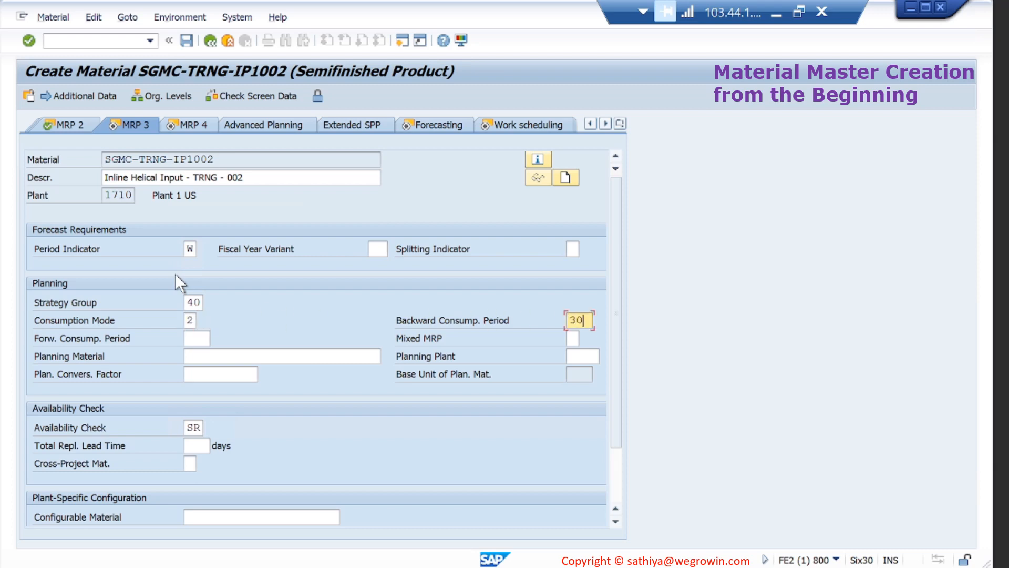
{"action": "key", "text": "Tab"}
{"action": "type", "text": "30"}
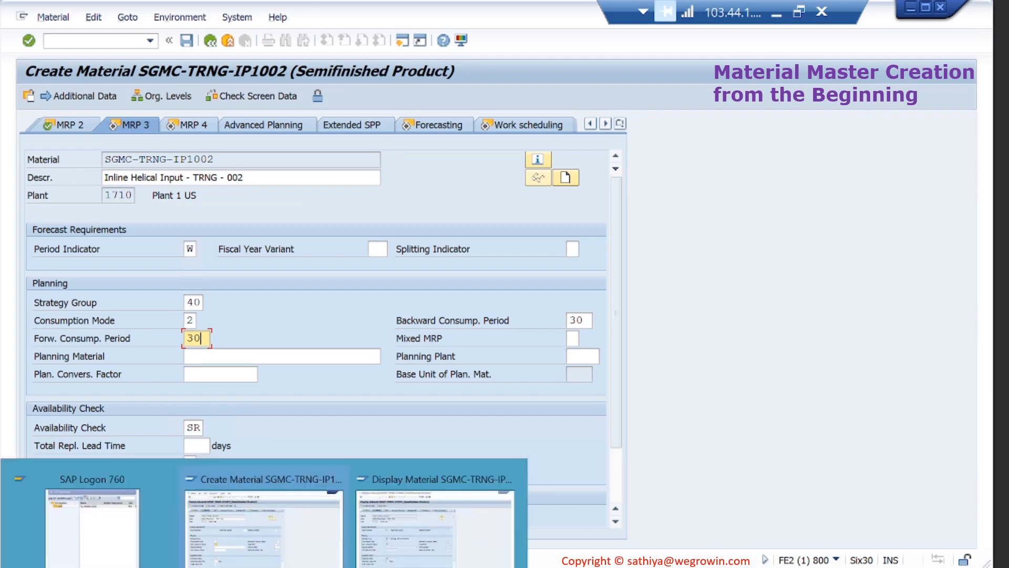
{"action": "left_click", "coordinate": [461, 524]}
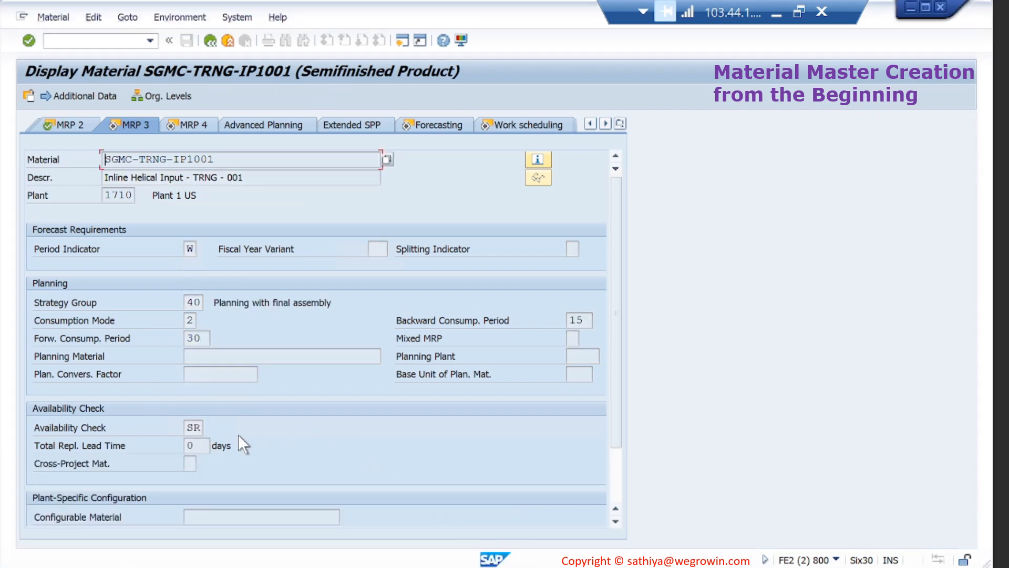
Review the rest of the reference's MRP 3 data and advance both the new material and the reference to the MRP 4 view.
{"action": "scroll", "coordinate": [248, 433], "scroll_direction": "down", "scroll_amount": 2}
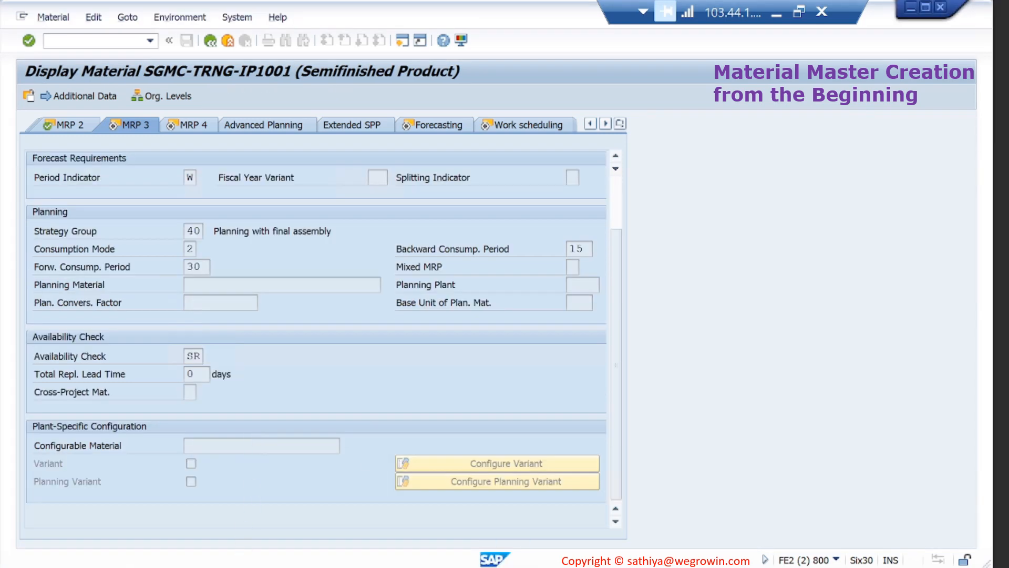
{"action": "left_click", "coordinate": [261, 544]}
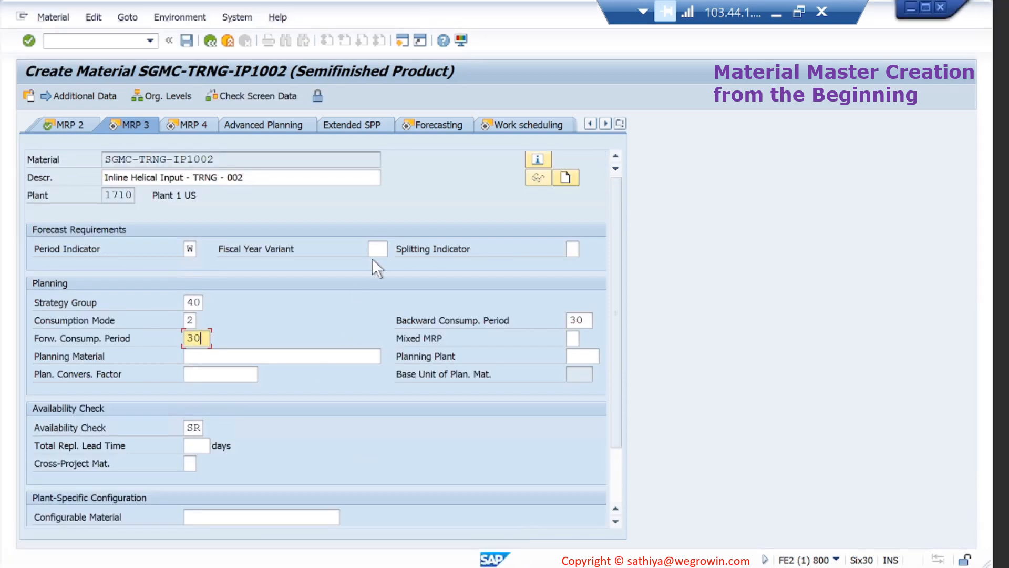
{"action": "key", "text": "Return"}
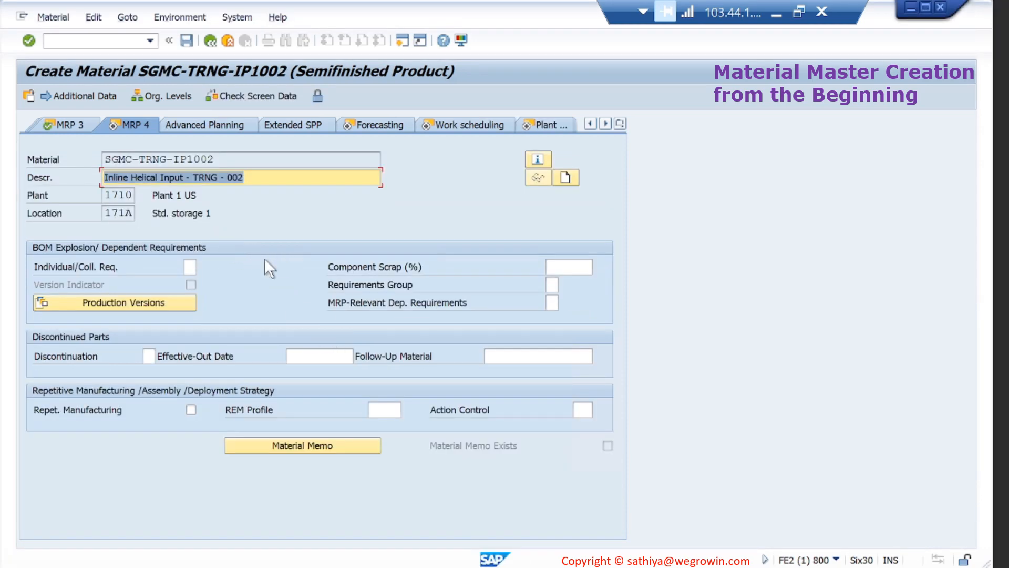
{"action": "mouse_move", "coordinate": [261, 562]}
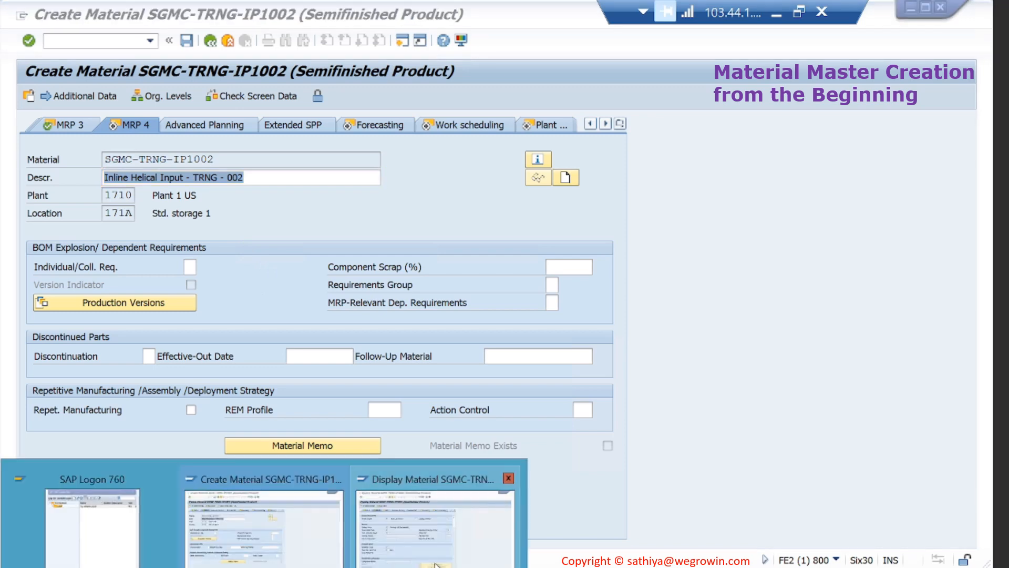
{"action": "left_click", "coordinate": [431, 521]}
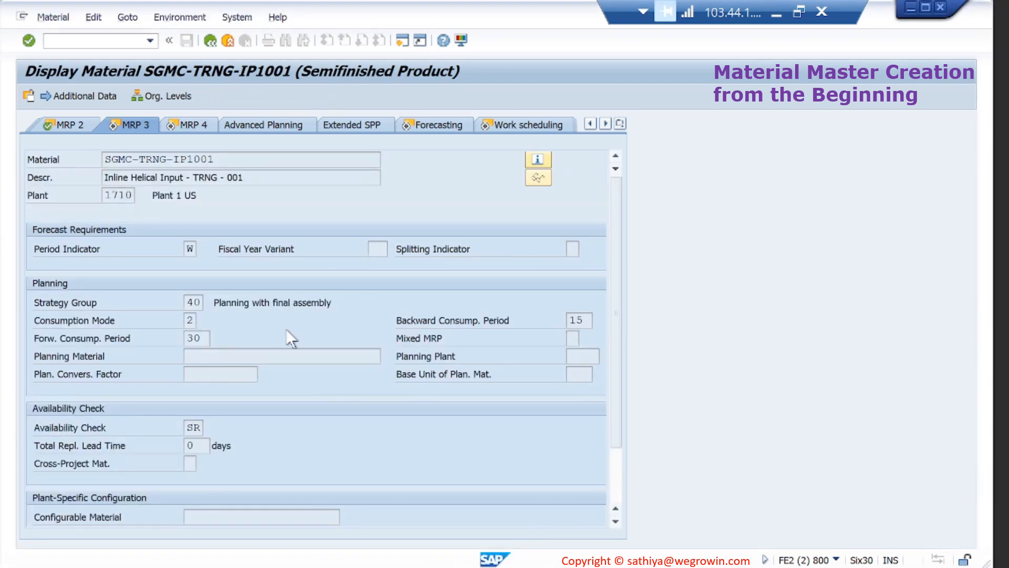
{"action": "key", "text": "Return"}
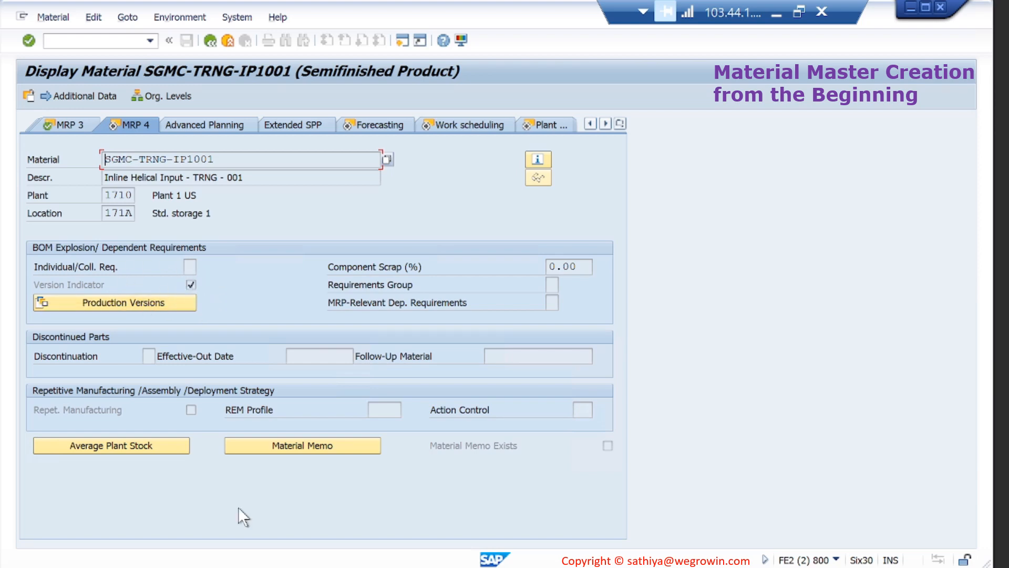
Advance both the new material and the reference material from MRP 4 to the Forecasting view.
{"action": "left_click", "coordinate": [292, 552]}
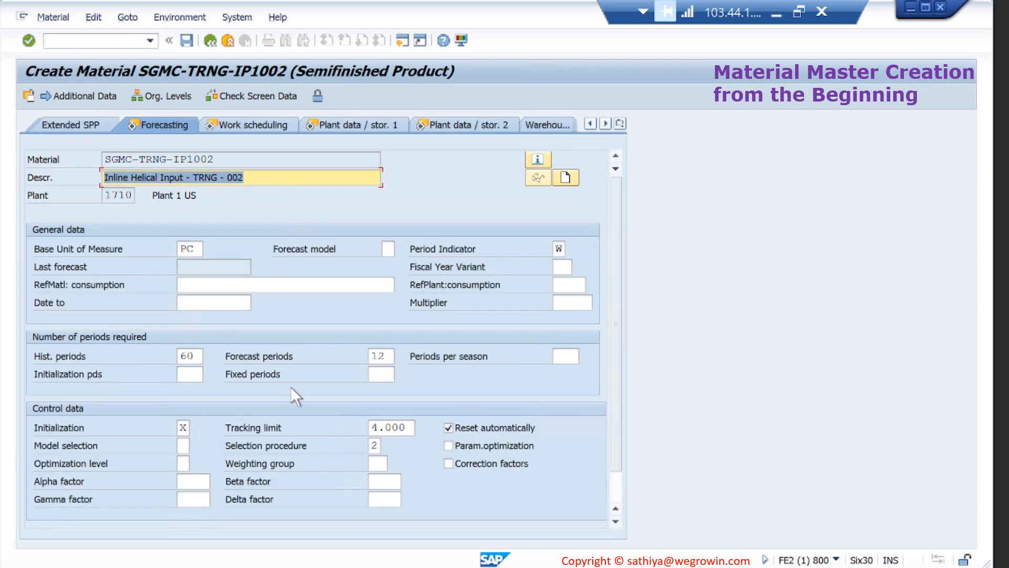
{"action": "mouse_move", "coordinate": [247, 560]}
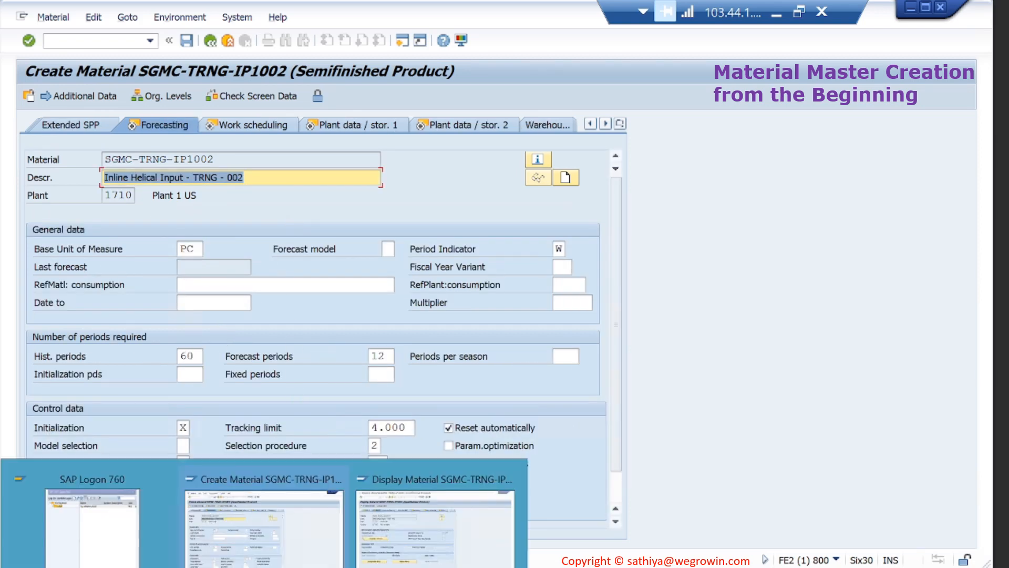
{"action": "left_click", "coordinate": [451, 537]}
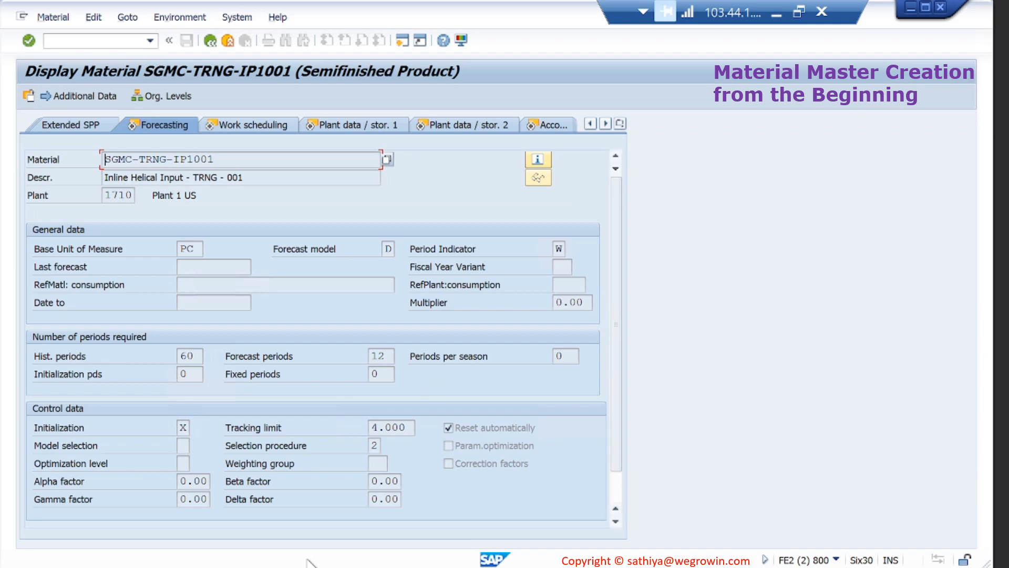
Set the new material's forecast model to D (Constant model) from the list of possible values.
{"action": "left_click", "coordinate": [299, 519]}
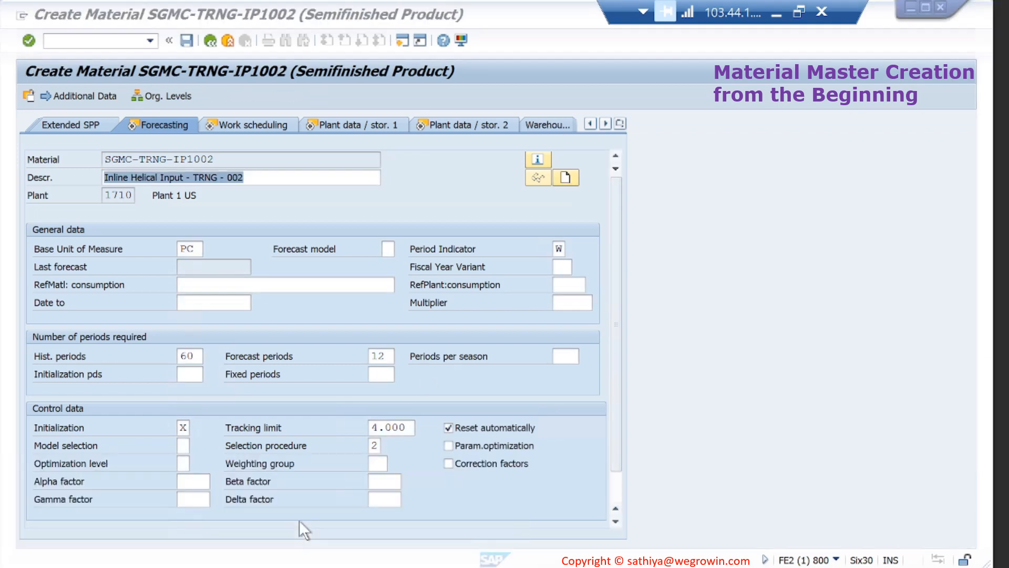
{"action": "left_click", "coordinate": [389, 247]}
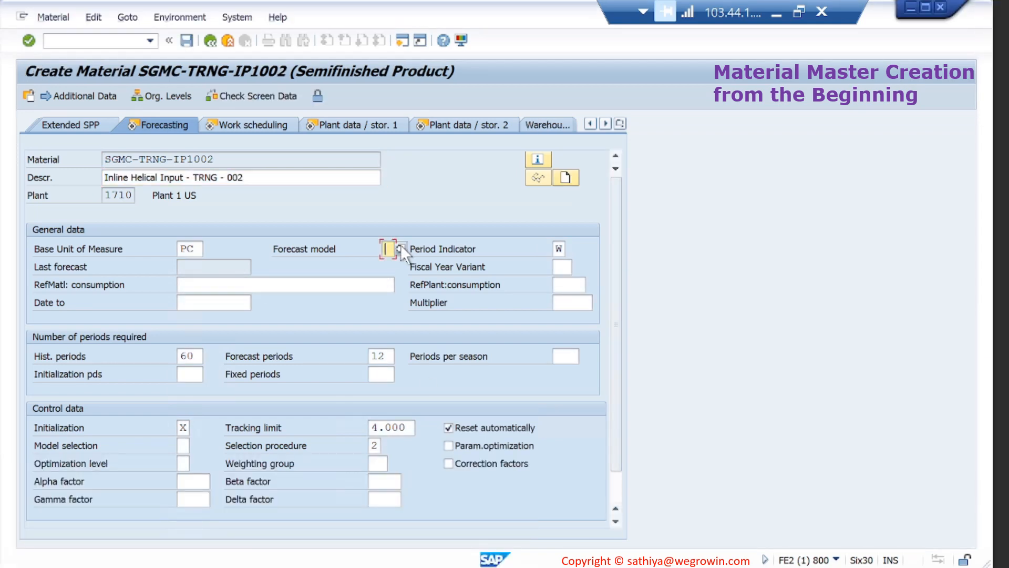
{"action": "left_click", "coordinate": [401, 249]}
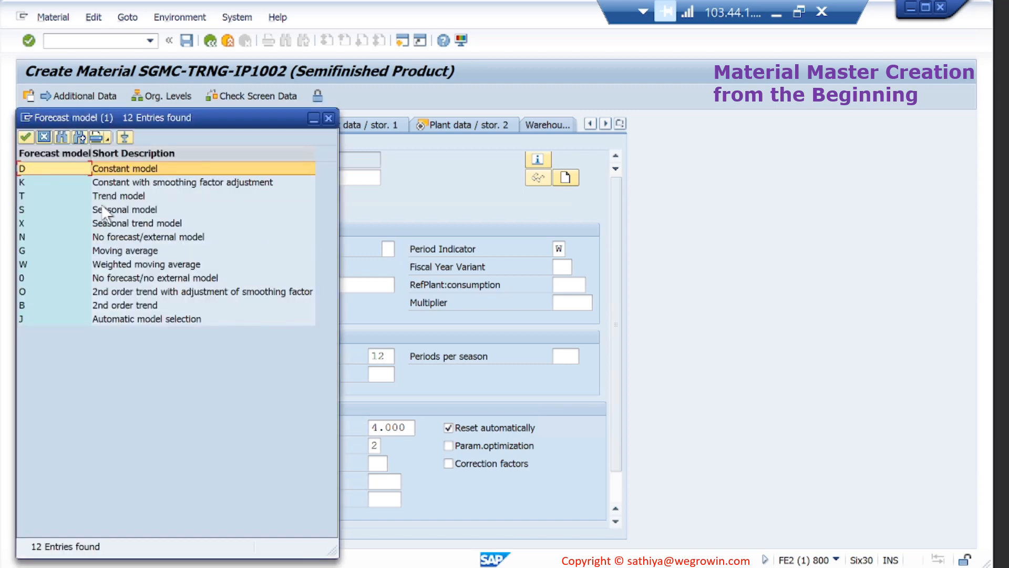
{"action": "double_click", "coordinate": [128, 166]}
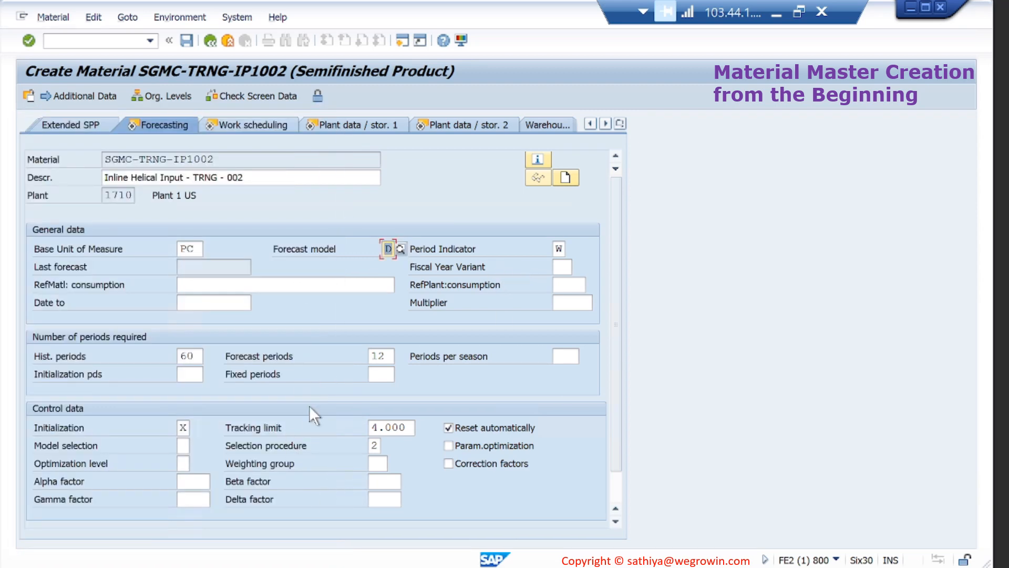
Advance both materials to the Work scheduling view and check the new material's in-house production time.
{"action": "key", "text": "Return"}
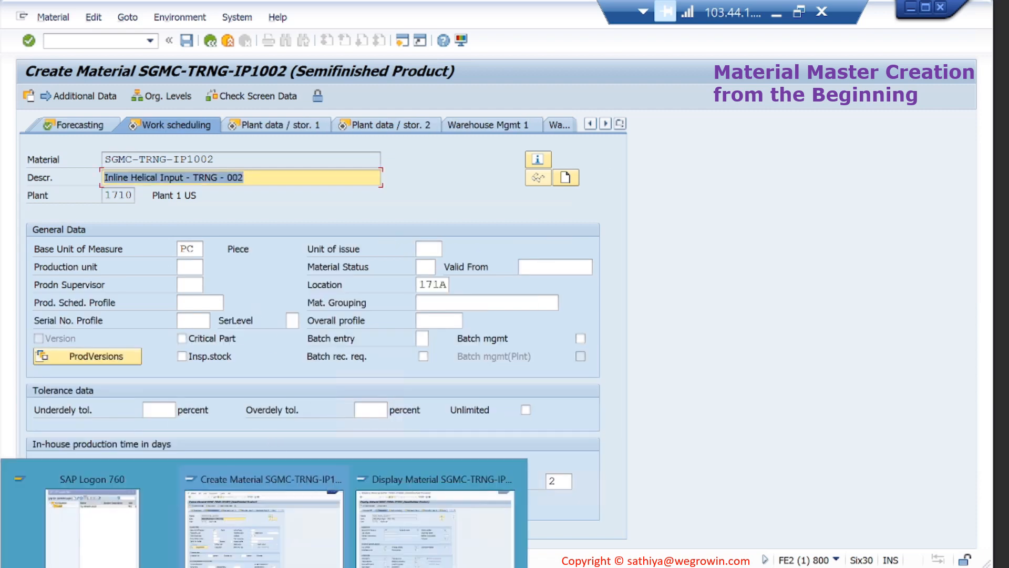
{"action": "left_click", "coordinate": [427, 515]}
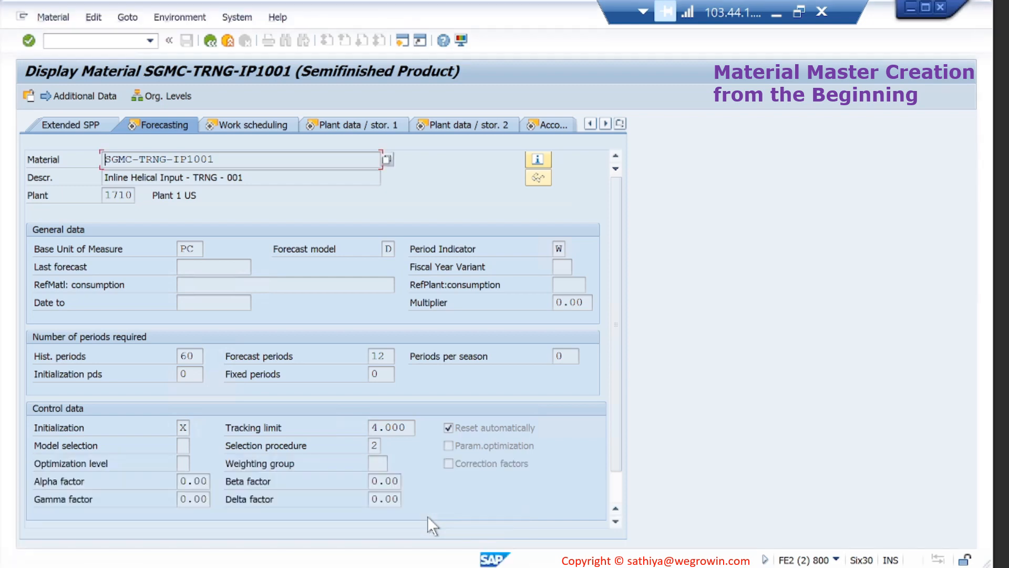
{"action": "key", "text": "Return"}
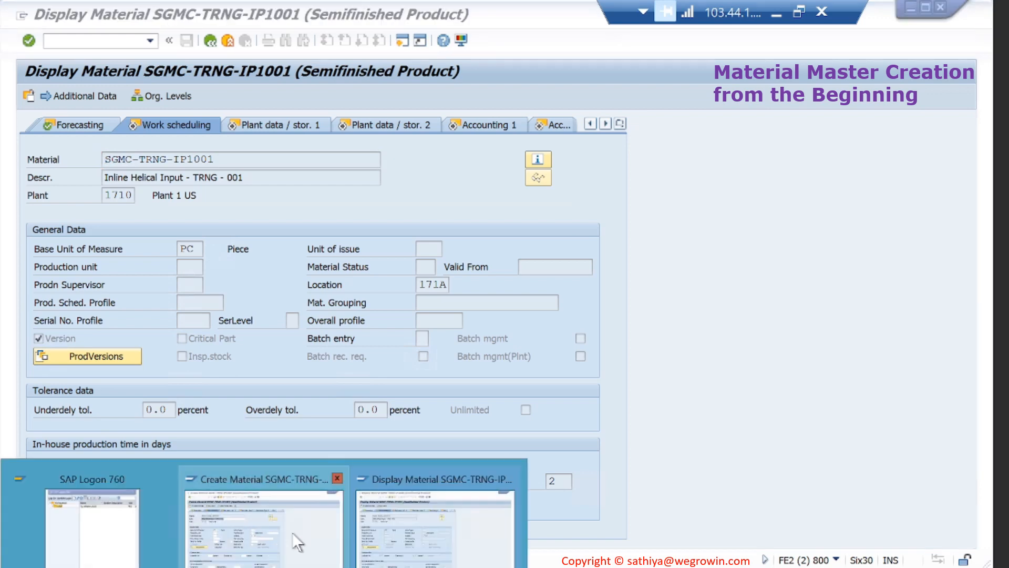
{"action": "left_click", "coordinate": [292, 531]}
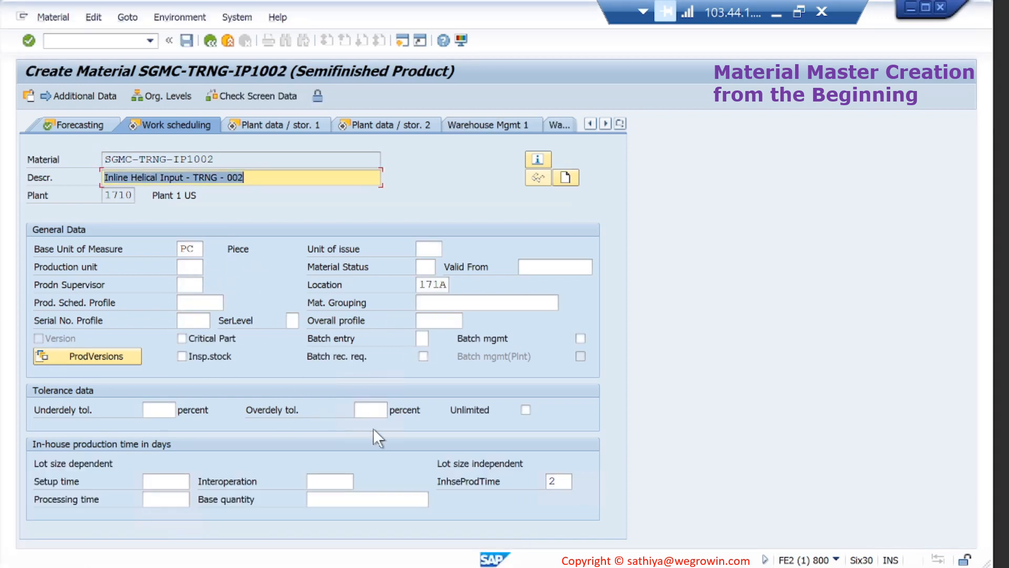
{"action": "double_click", "coordinate": [559, 481]}
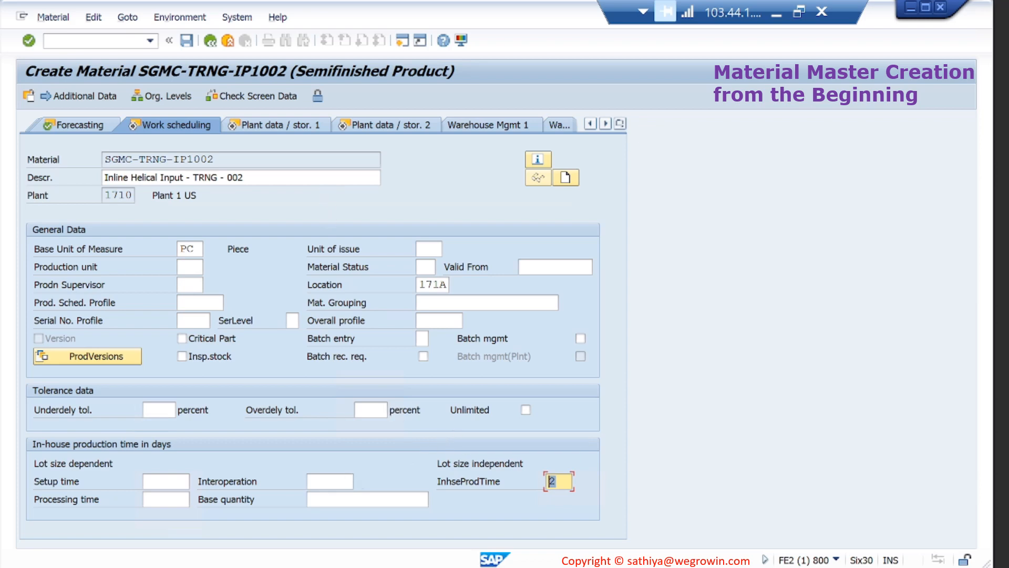
Compare the reference's work scheduling data and advance both materials to the Plant data / stor. 1 view.
{"action": "left_click", "coordinate": [455, 546]}
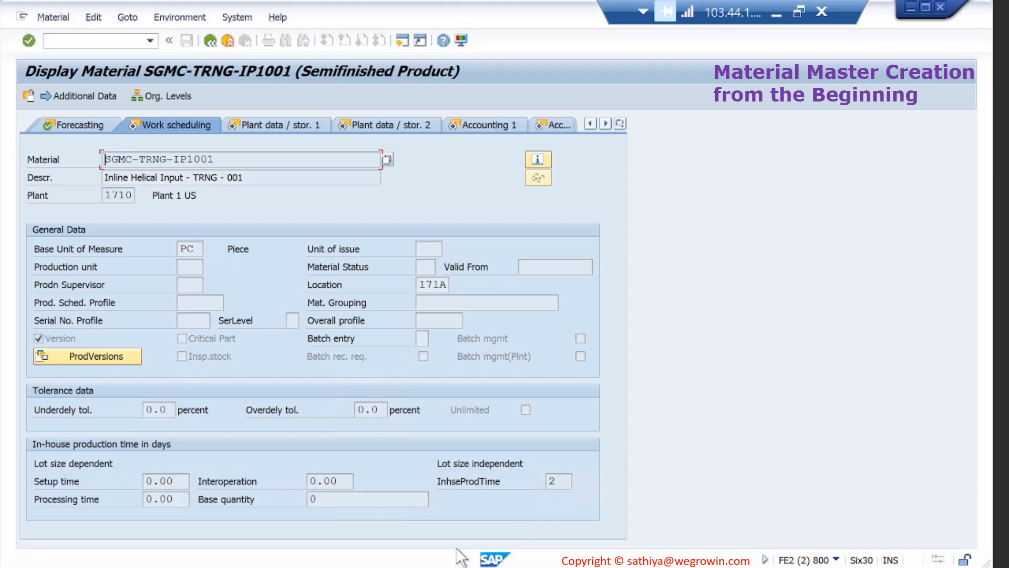
{"action": "key", "text": "Return"}
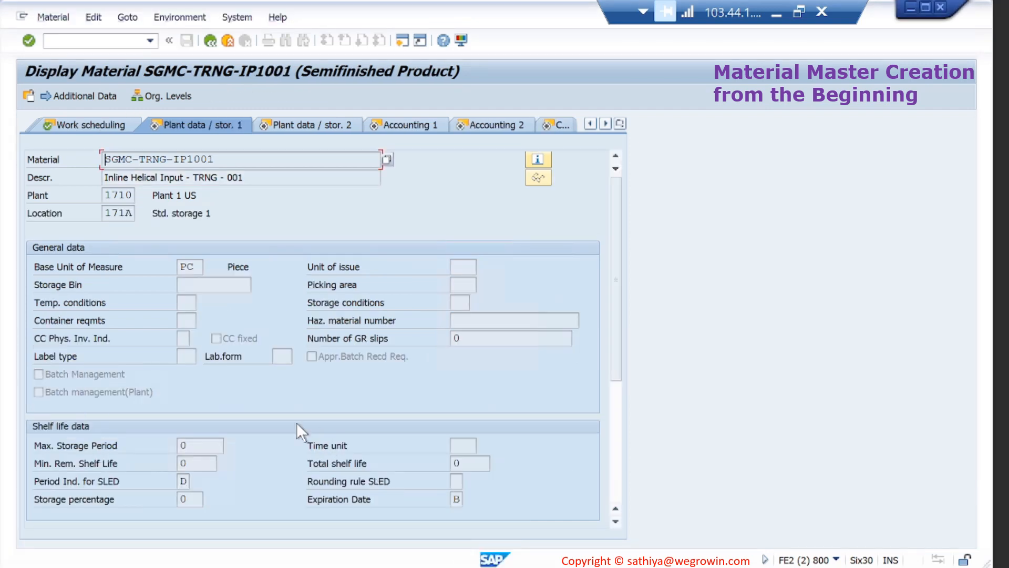
{"action": "mouse_move", "coordinate": [253, 563]}
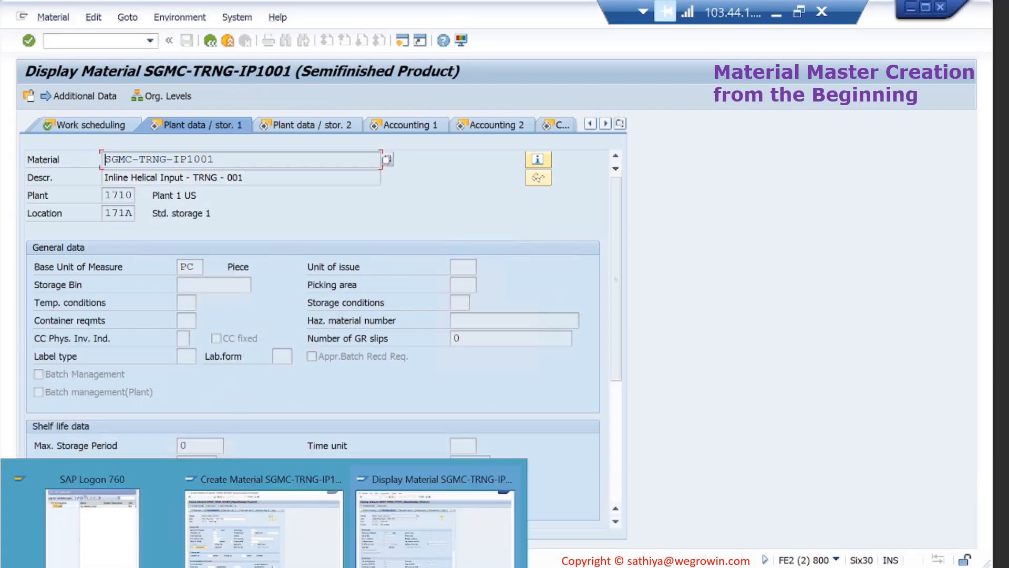
{"action": "left_click", "coordinate": [307, 565]}
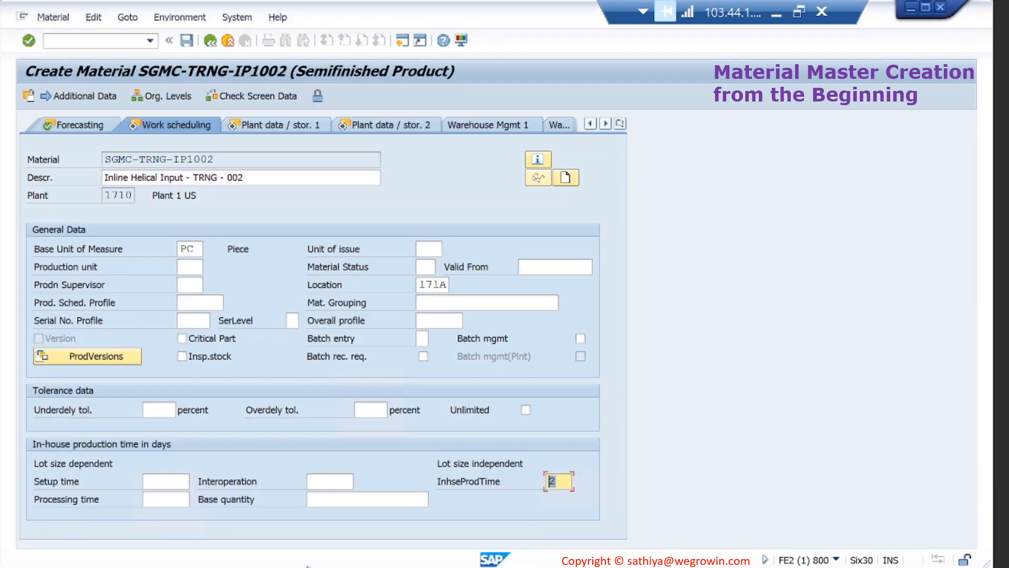
{"action": "key", "text": "Return"}
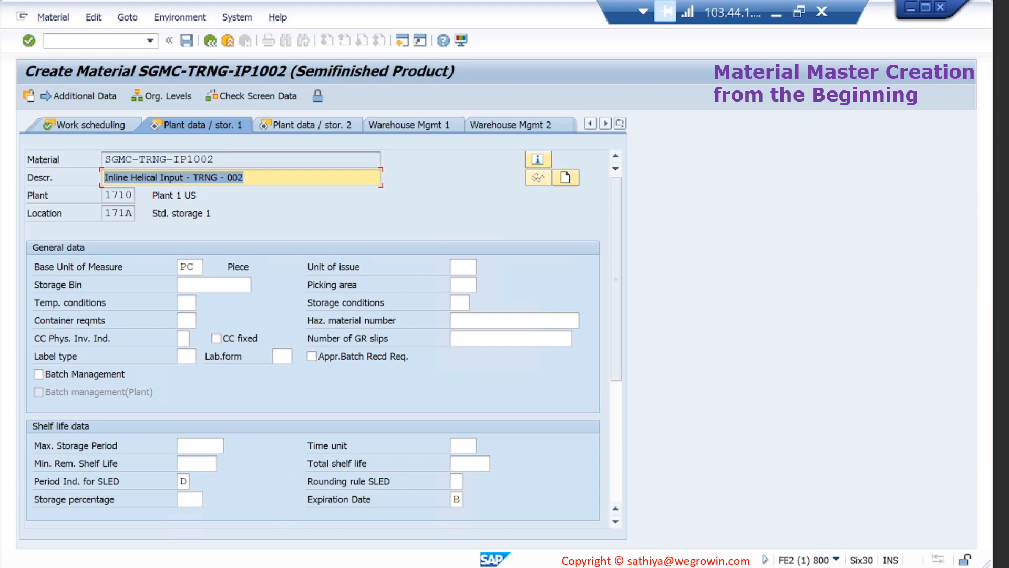
Compare the general and shelf life data and advance both materials to the Plant data / stor. 2 view.
{"action": "mouse_move", "coordinate": [255, 563]}
{"action": "left_click", "coordinate": [388, 528]}
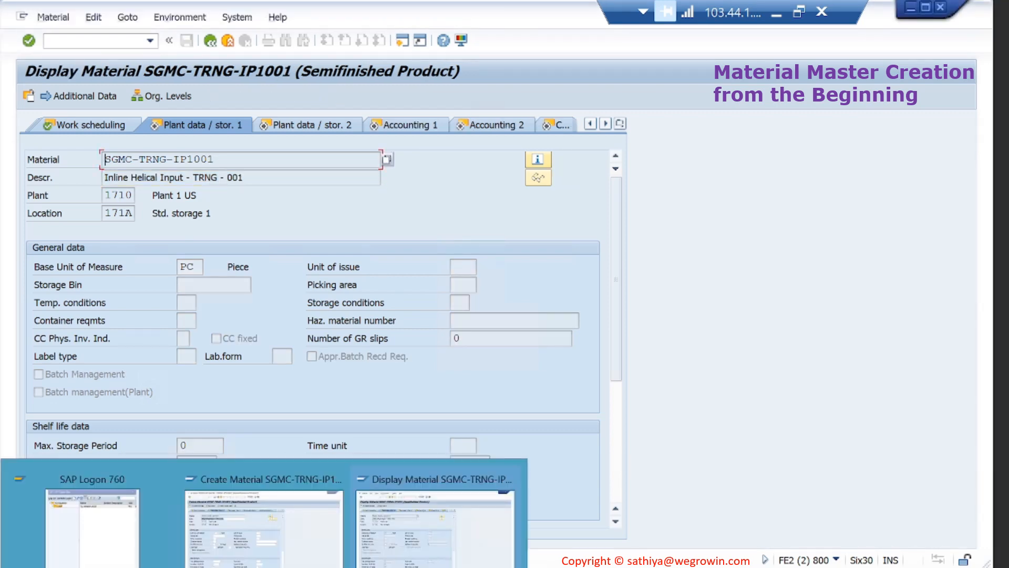
{"action": "key", "text": "Return"}
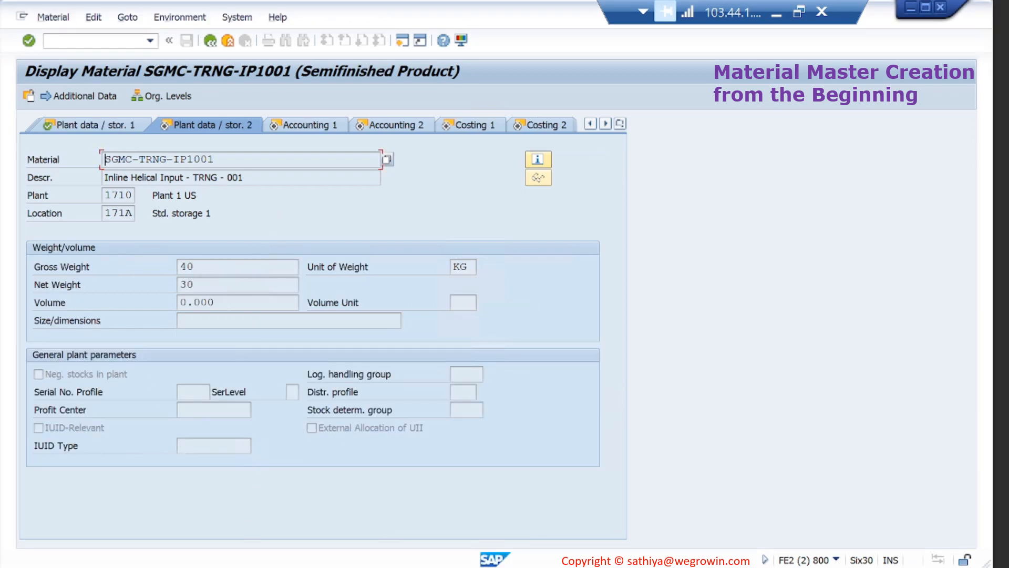
{"action": "left_click", "coordinate": [298, 515]}
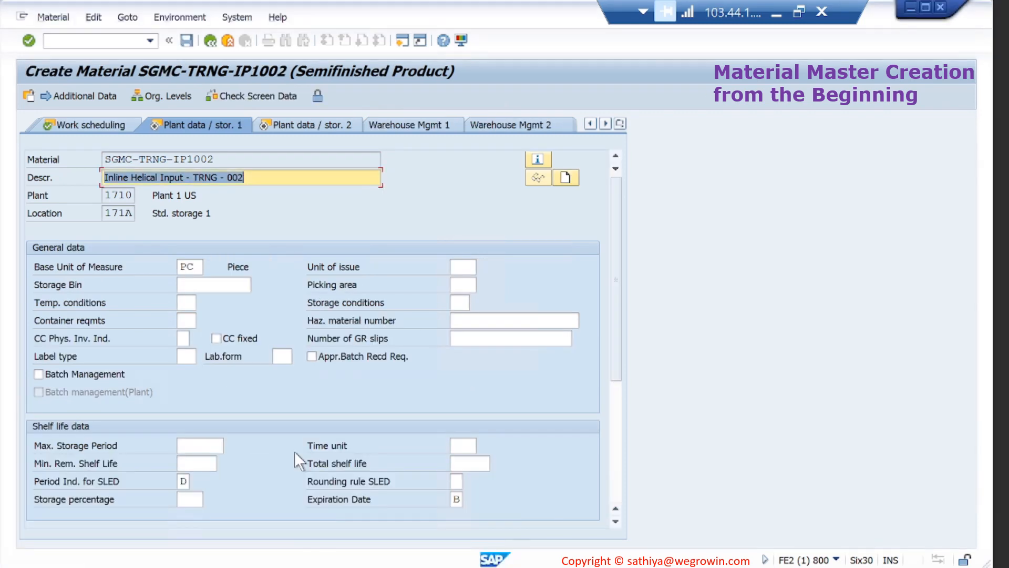
{"action": "key", "text": "Return"}
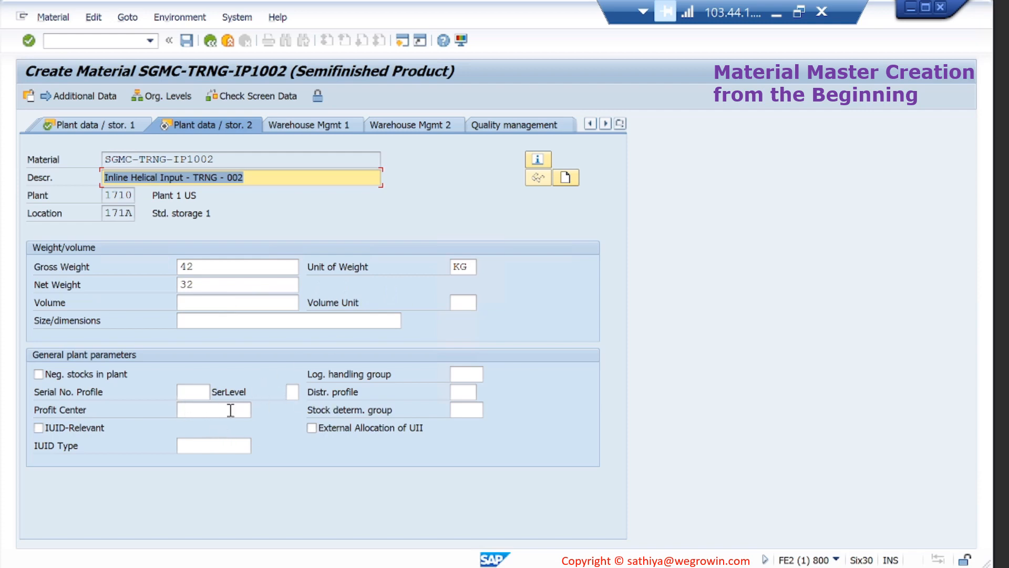
Leave the new material's profit center blank and advance both materials to the Accounting 1 view.
{"action": "key", "text": "Return"}
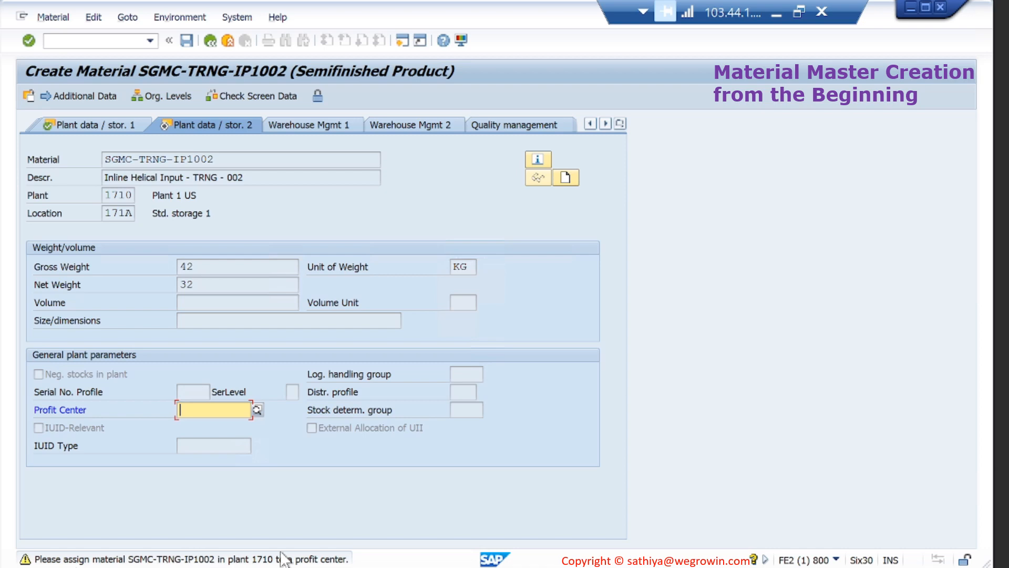
{"action": "key", "text": "Return"}
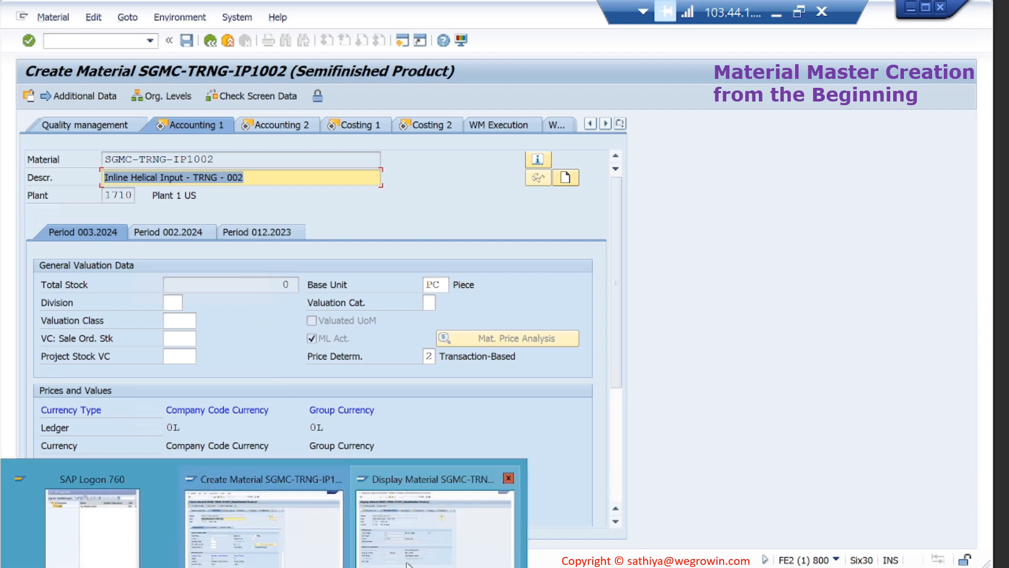
{"action": "left_click", "coordinate": [434, 512]}
{"action": "key", "text": "Return"}
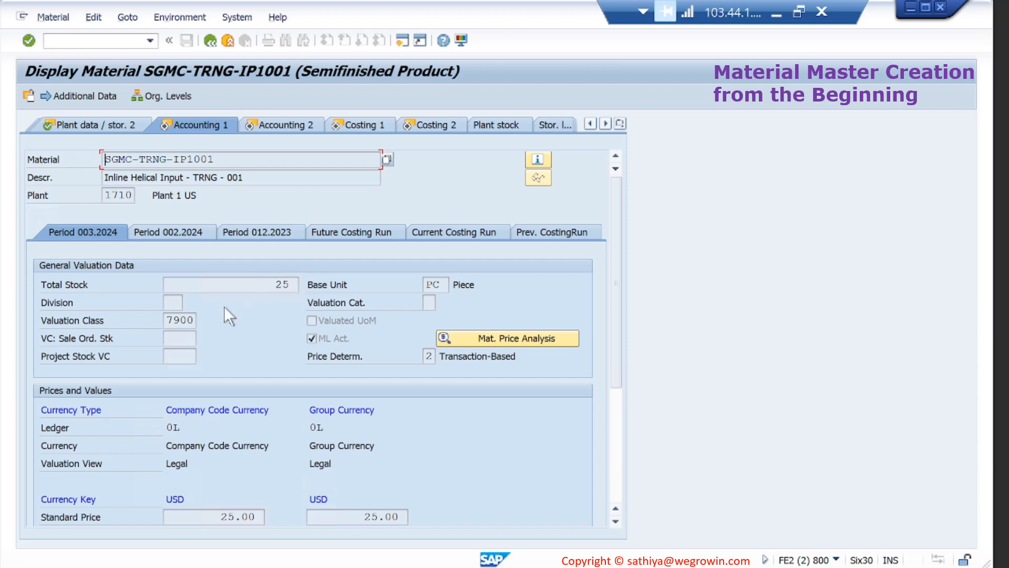
Select the new material's valuation class from the list of possible values in the general valuation data.
{"action": "mouse_move", "coordinate": [261, 565]}
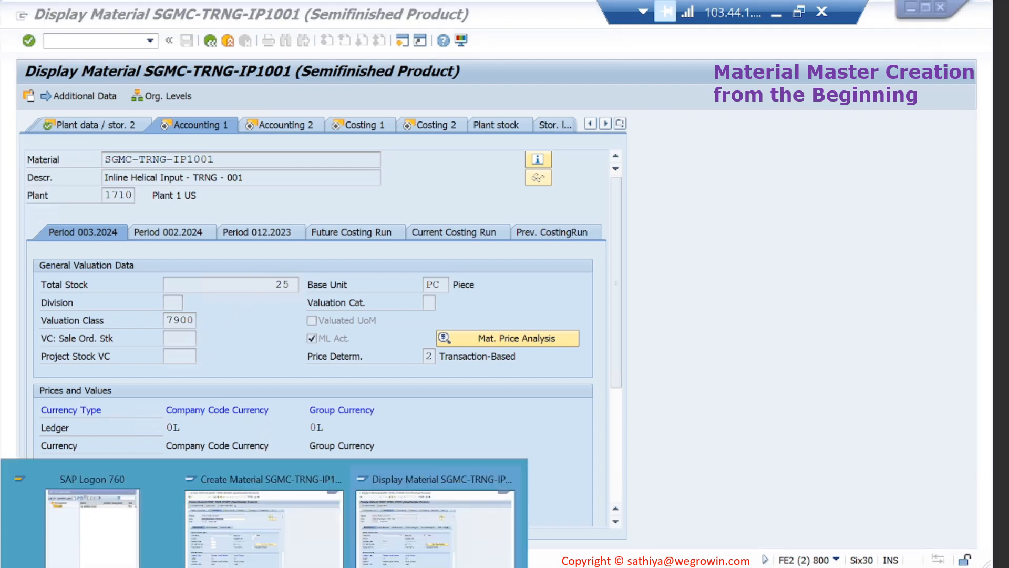
{"action": "mouse_move", "coordinate": [308, 560]}
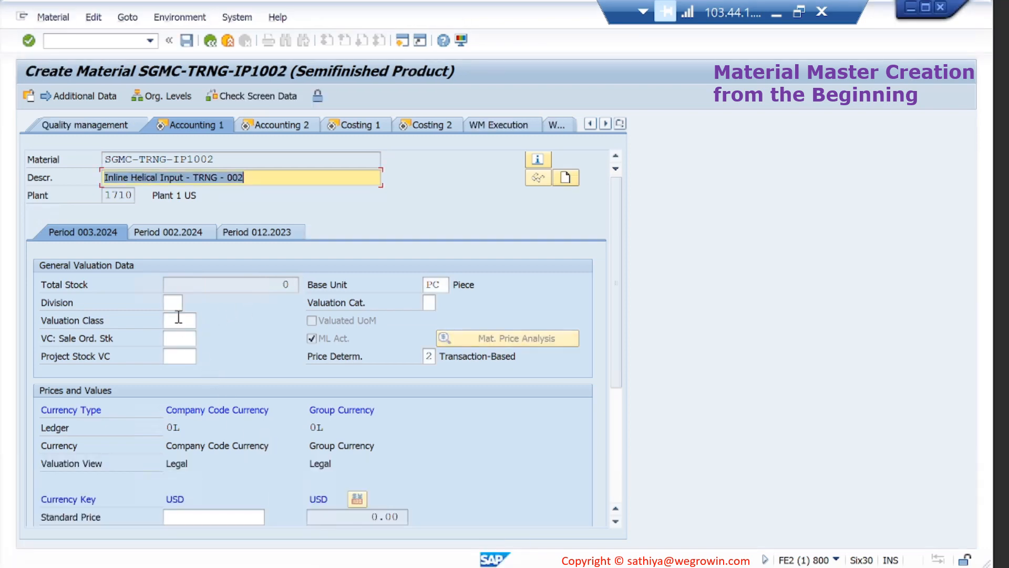
{"action": "left_click", "coordinate": [180, 320]}
{"action": "left_click", "coordinate": [203, 321]}
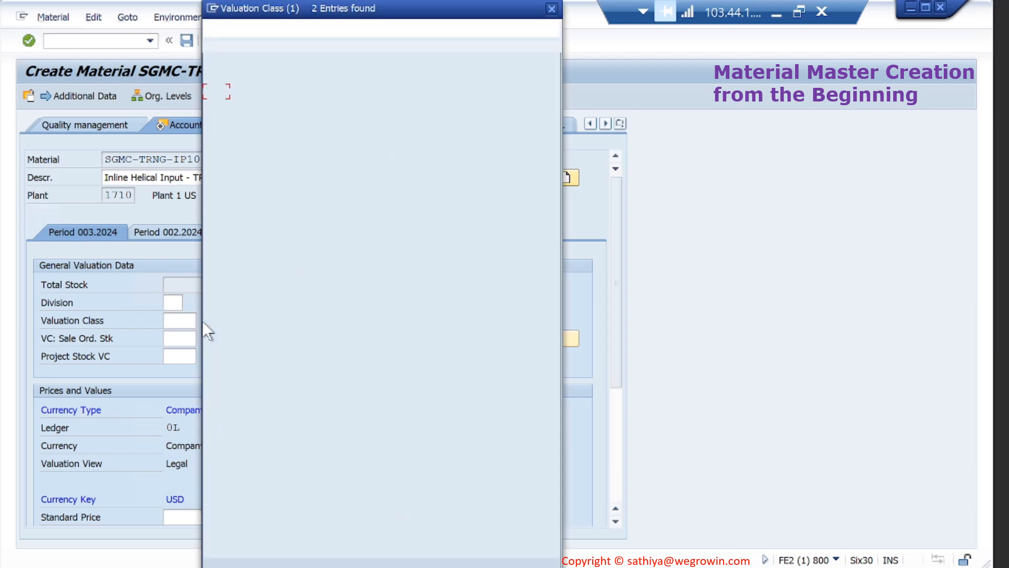
{"action": "double_click", "coordinate": [279, 93]}
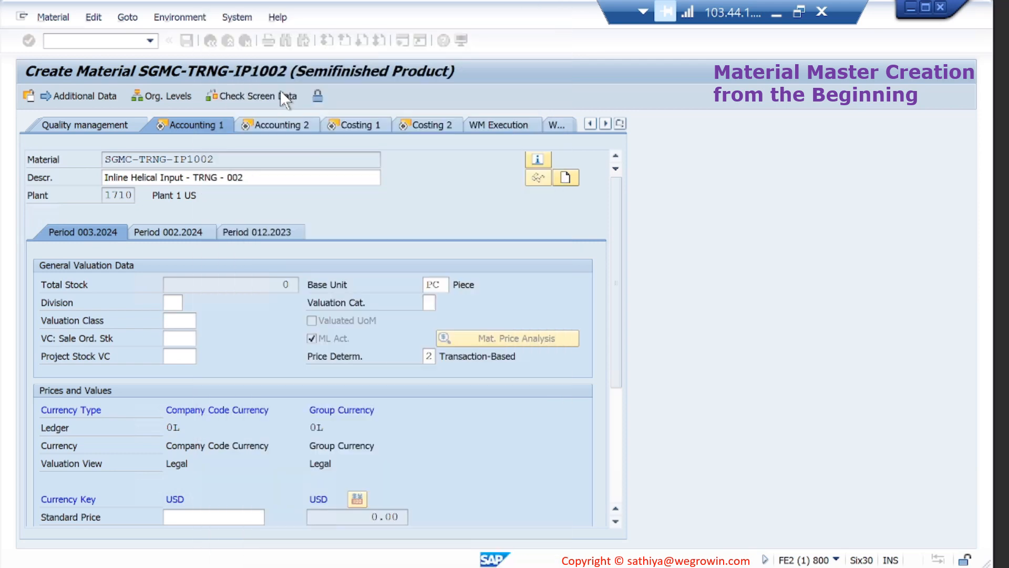
{"action": "scroll", "coordinate": [221, 355], "scroll_direction": "down", "scroll_amount": 4}
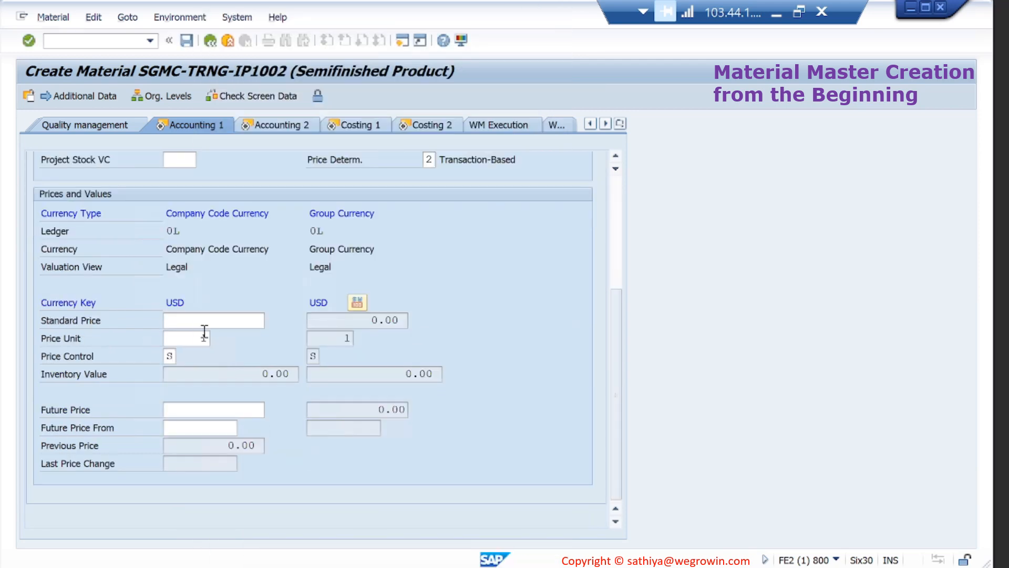
Look up the reference material's standard price and set the new material's standard price to 25 USD in company code currency.
{"action": "left_click", "coordinate": [241, 320]}
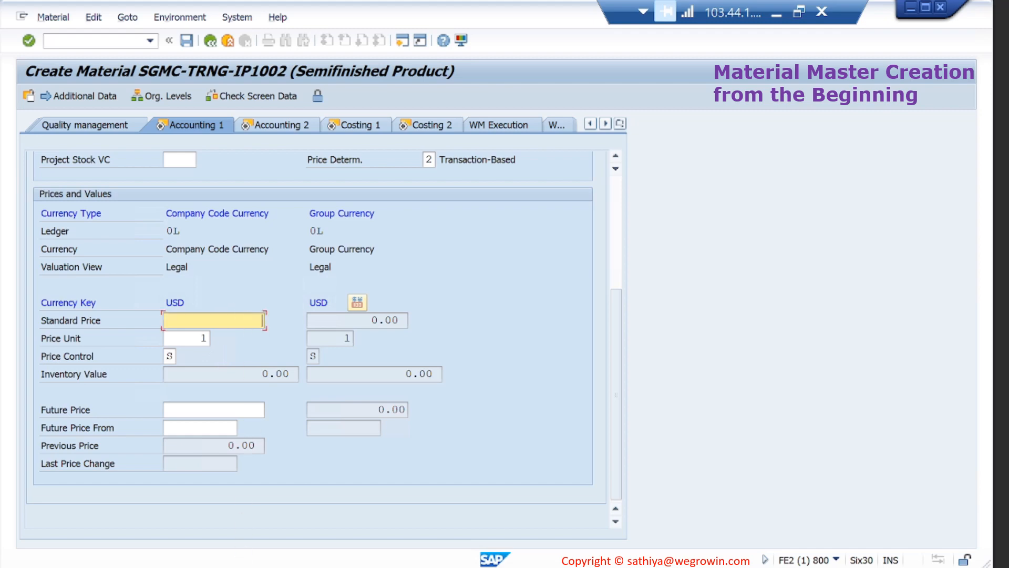
{"action": "mouse_move", "coordinate": [252, 565]}
{"action": "left_click", "coordinate": [386, 558]}
{"action": "left_click", "coordinate": [386, 558]}
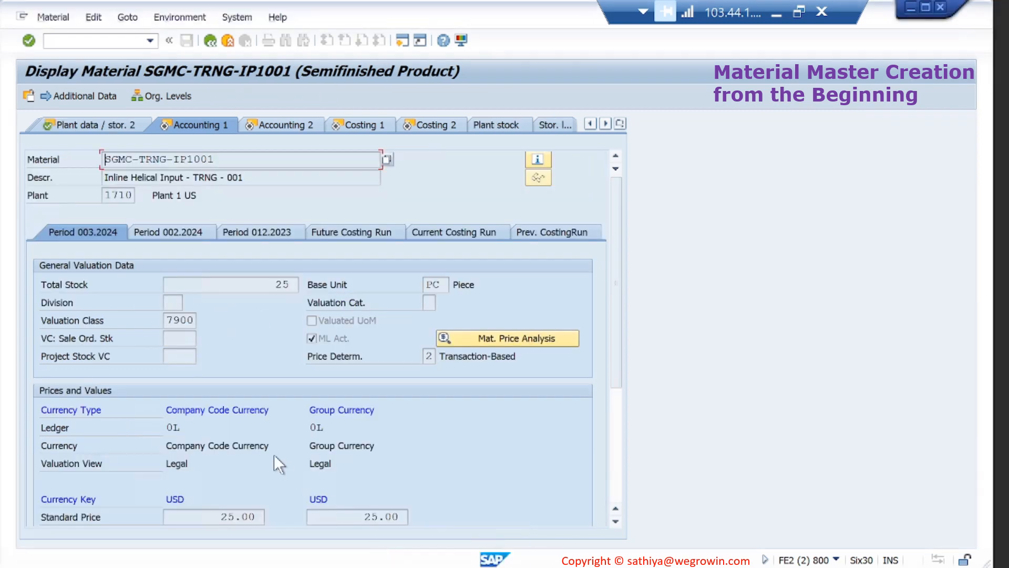
{"action": "mouse_move", "coordinate": [247, 560]}
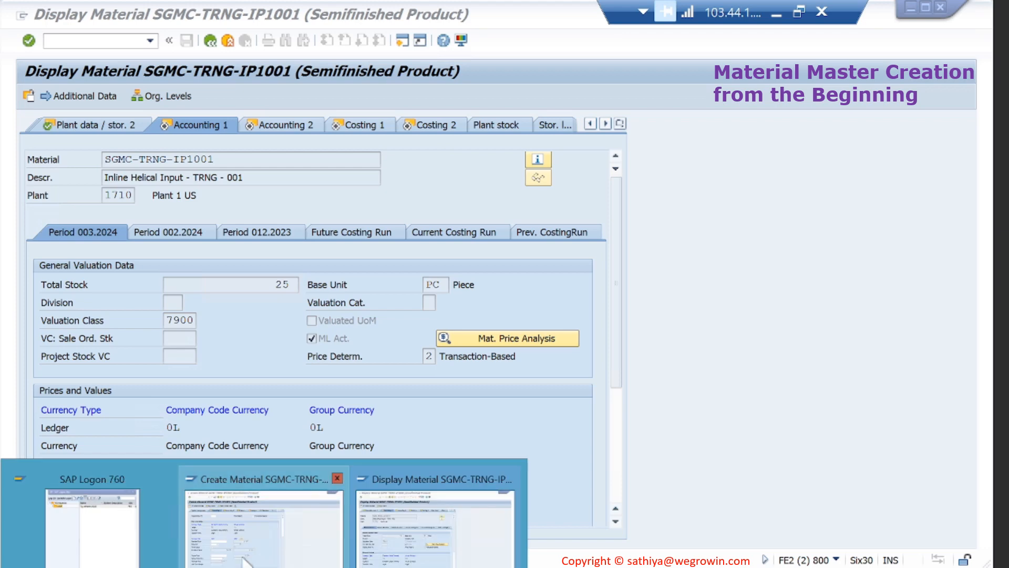
{"action": "left_click", "coordinate": [244, 537]}
{"action": "type", "text": "25"}
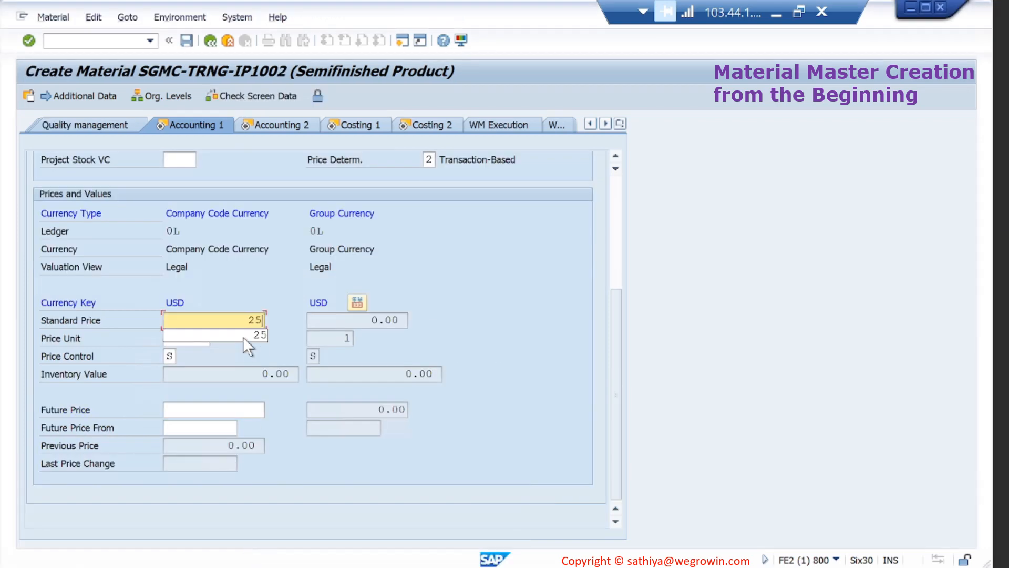
{"action": "left_click", "coordinate": [520, 273]}
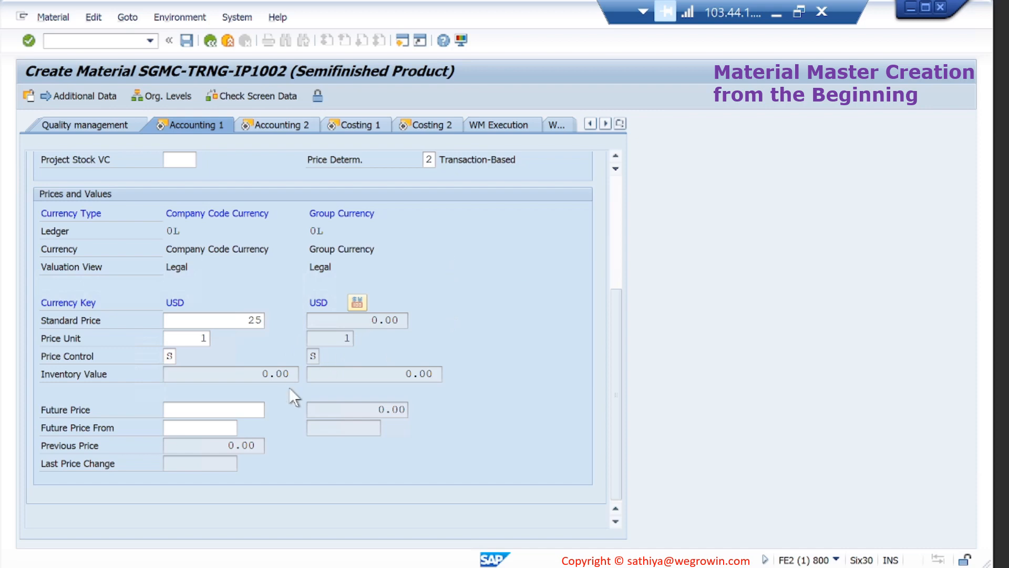
{"action": "key", "text": "Return"}
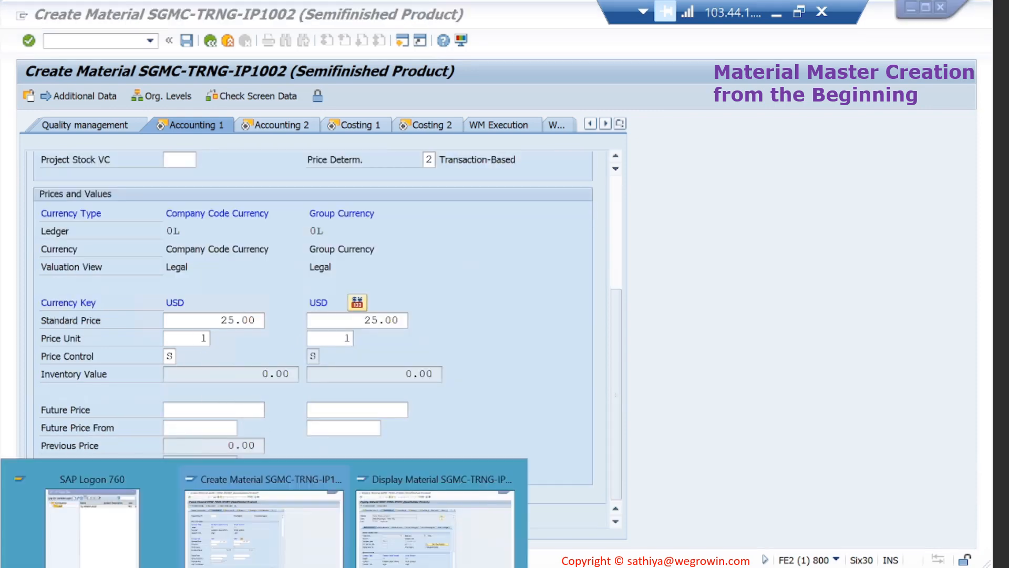
Check the reference's prices and values and advance both materials through Accounting 2 to the Costing 1 view.
{"action": "left_click", "coordinate": [418, 541]}
{"action": "scroll", "coordinate": [427, 477], "scroll_direction": "down", "scroll_amount": 4}
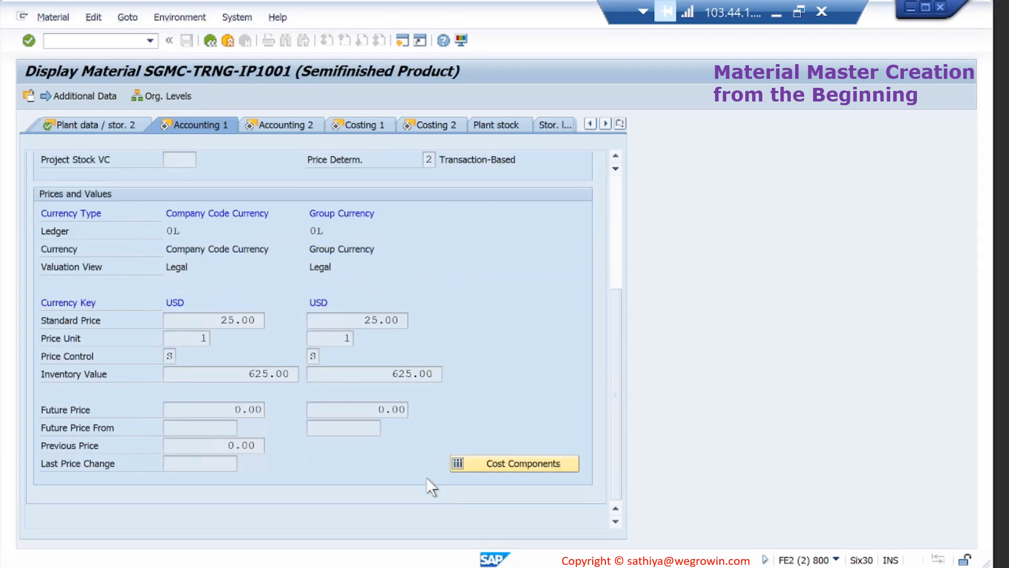
{"action": "scroll", "coordinate": [427, 477], "scroll_direction": "up", "scroll_amount": 4}
{"action": "key", "text": "Return"}
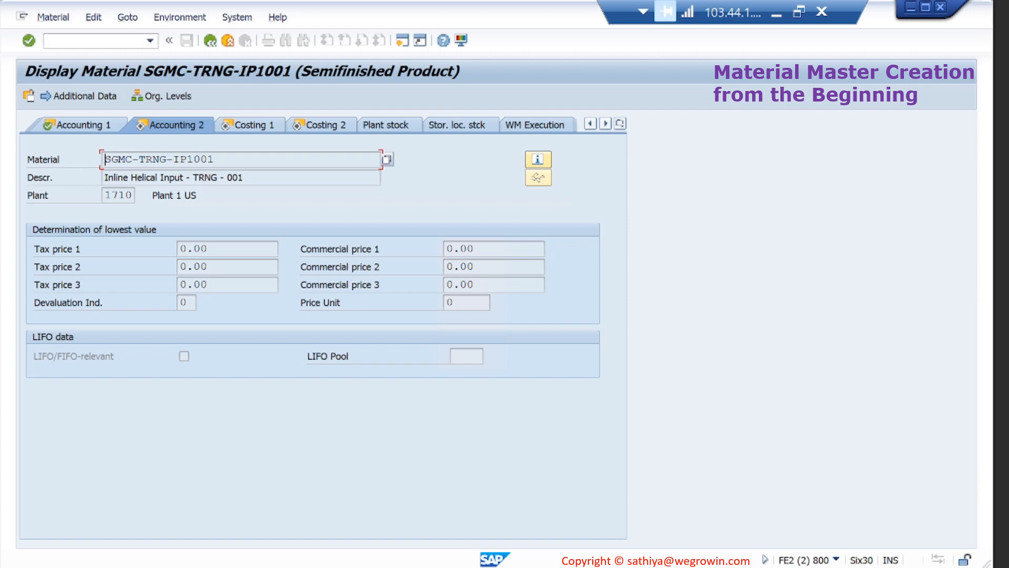
{"action": "left_click", "coordinate": [282, 541]}
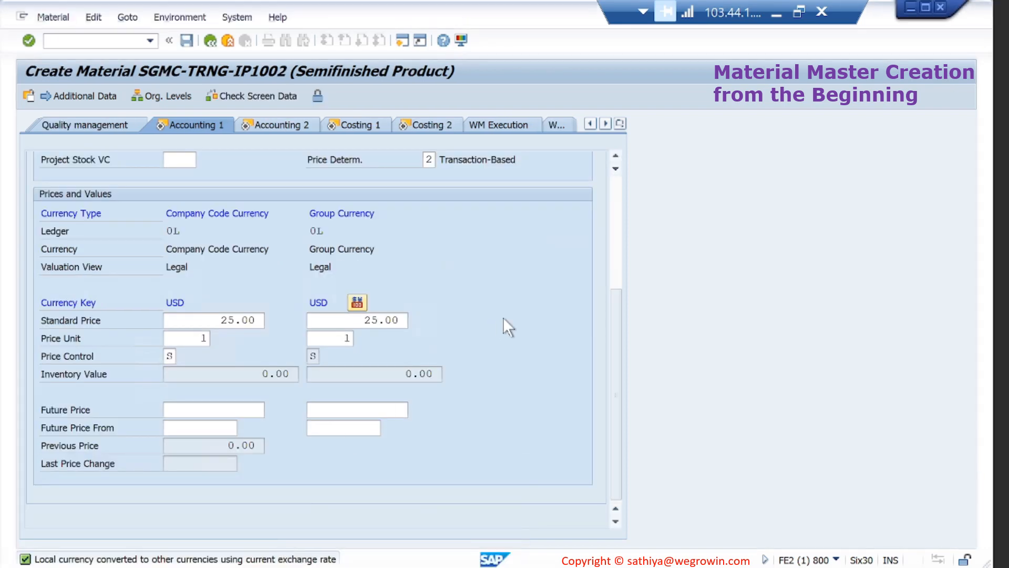
{"action": "key", "text": "Return"}
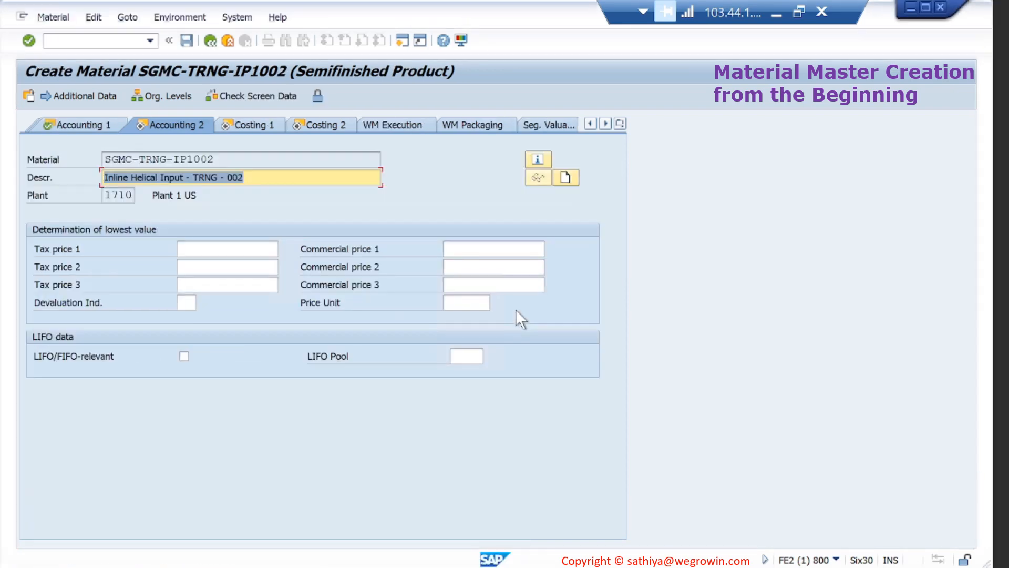
{"action": "key", "text": "Return"}
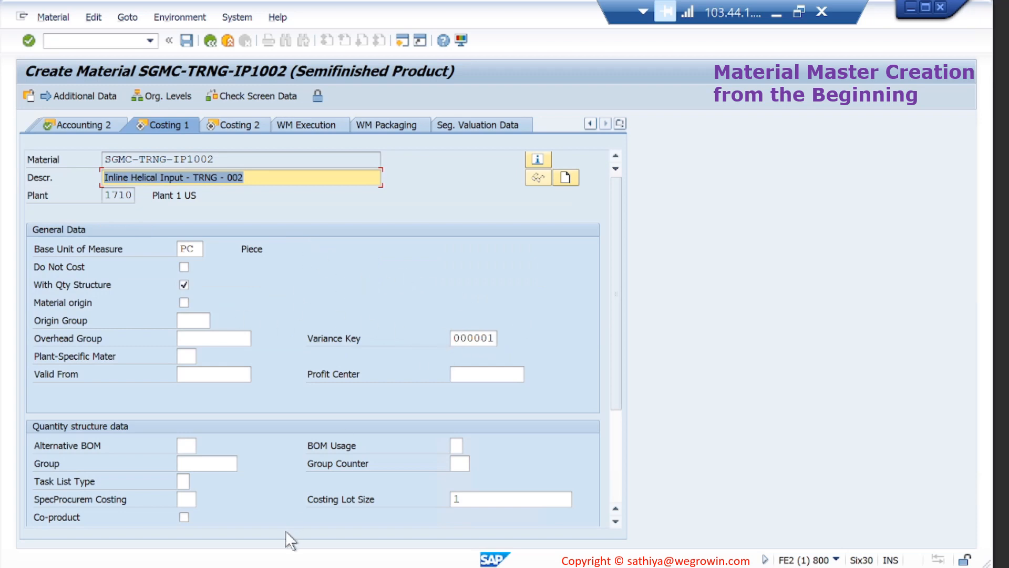
{"action": "left_click", "coordinate": [407, 561]}
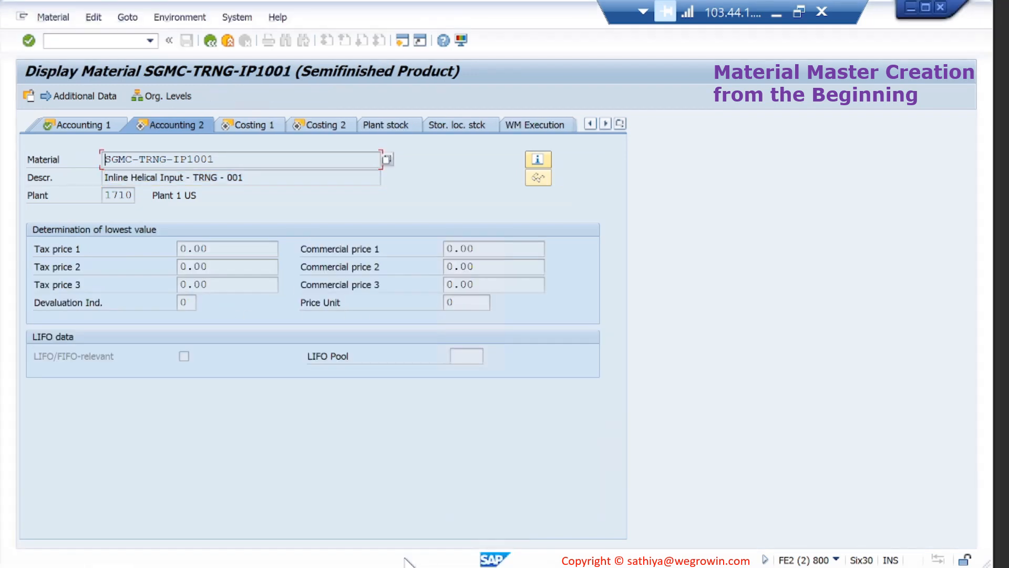
{"action": "key", "text": "Return"}
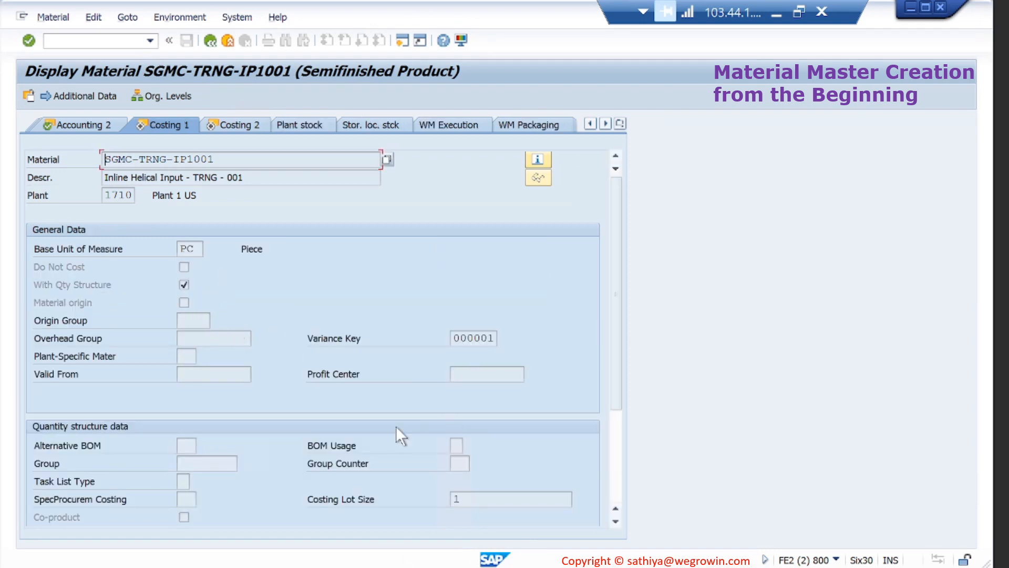
Compare the quantity structure data of both materials and advance both to the Costing 2 view.
{"action": "scroll", "coordinate": [384, 503], "scroll_direction": "down", "scroll_amount": 3}
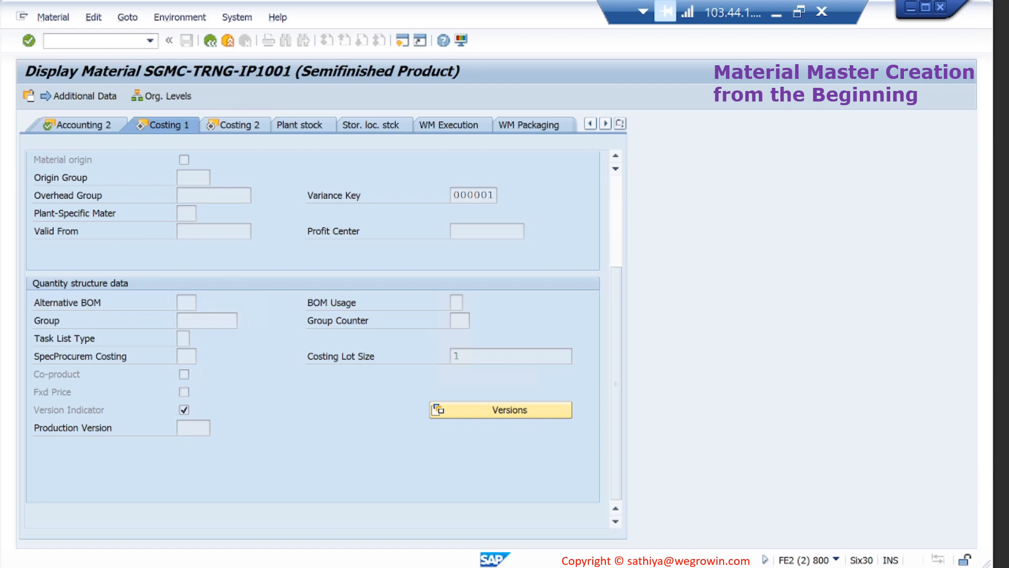
{"action": "left_click", "coordinate": [294, 551]}
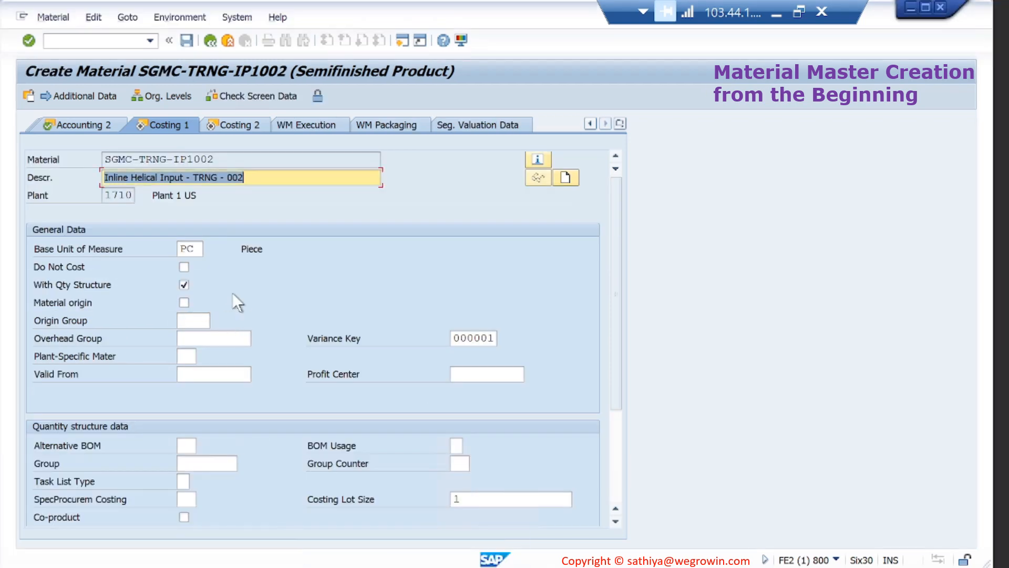
{"action": "scroll", "coordinate": [350, 398], "scroll_direction": "down", "scroll_amount": 3}
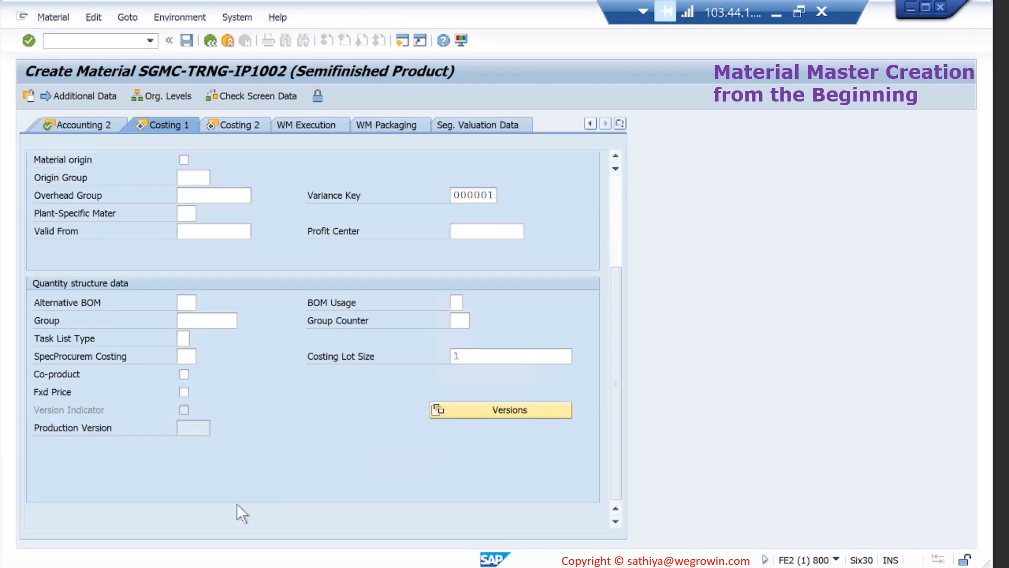
{"action": "mouse_move", "coordinate": [368, 565]}
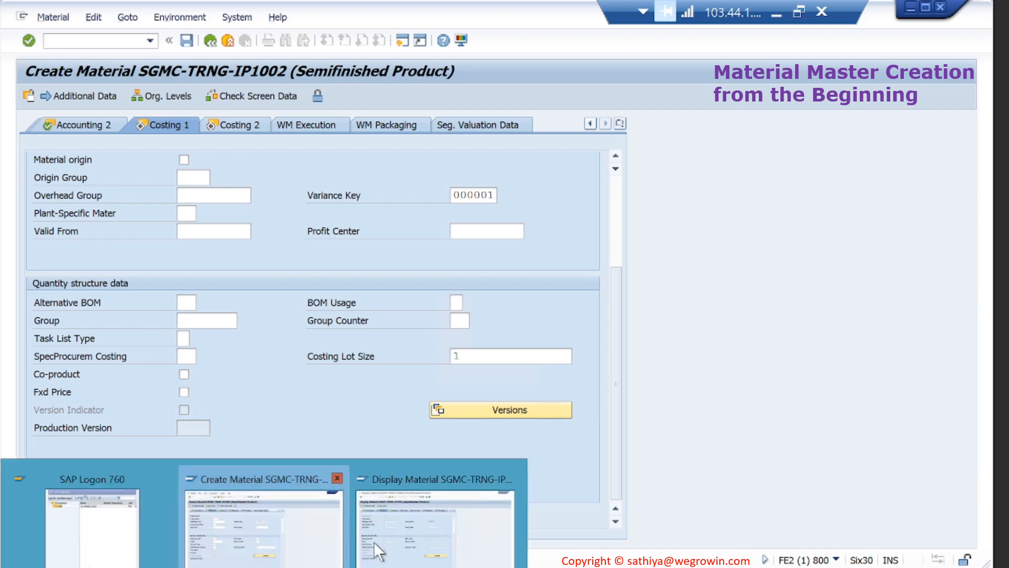
{"action": "mouse_move", "coordinate": [414, 530]}
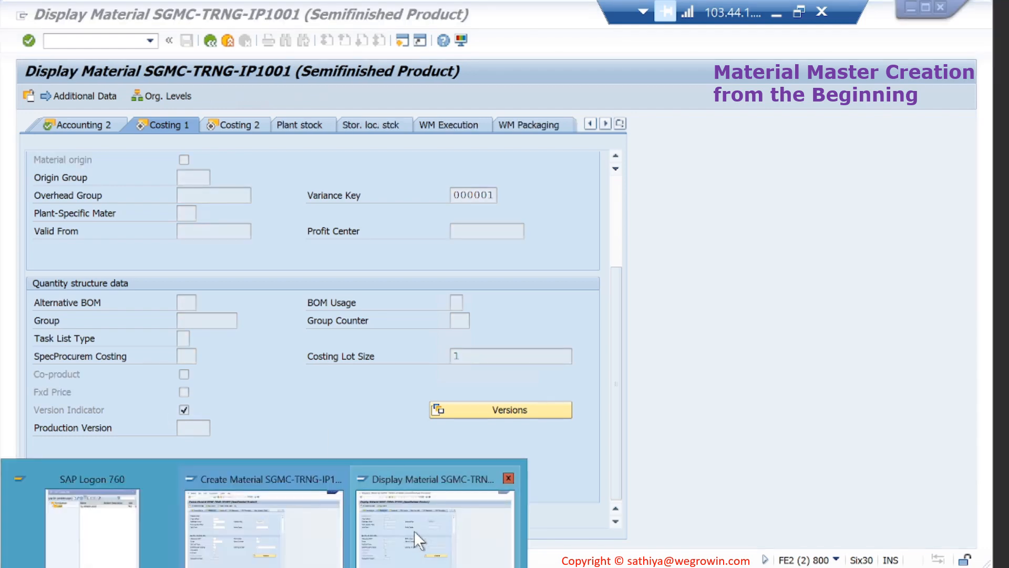
{"action": "left_click", "coordinate": [264, 531]}
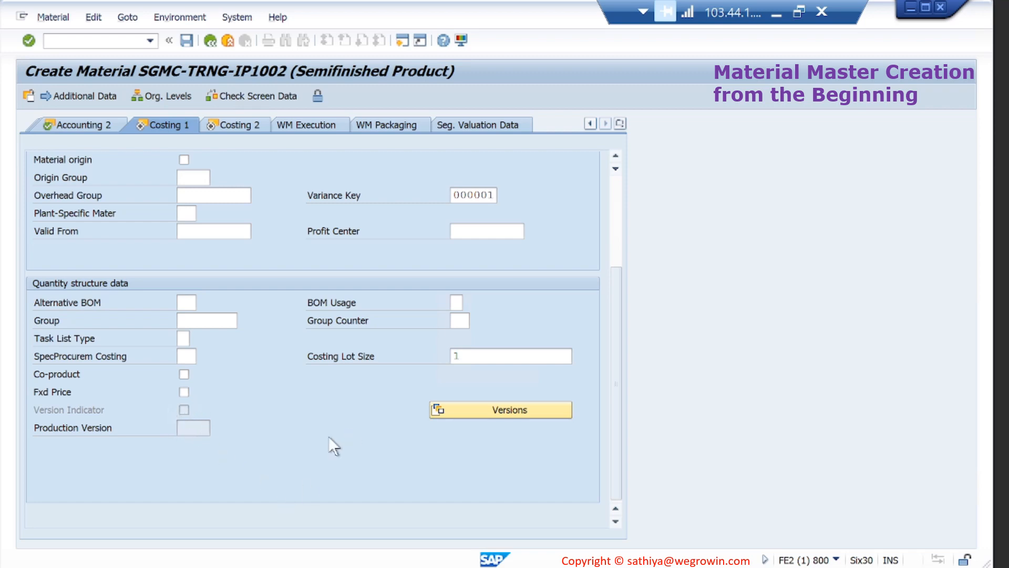
{"action": "scroll", "coordinate": [329, 436], "scroll_direction": "up", "scroll_amount": 3}
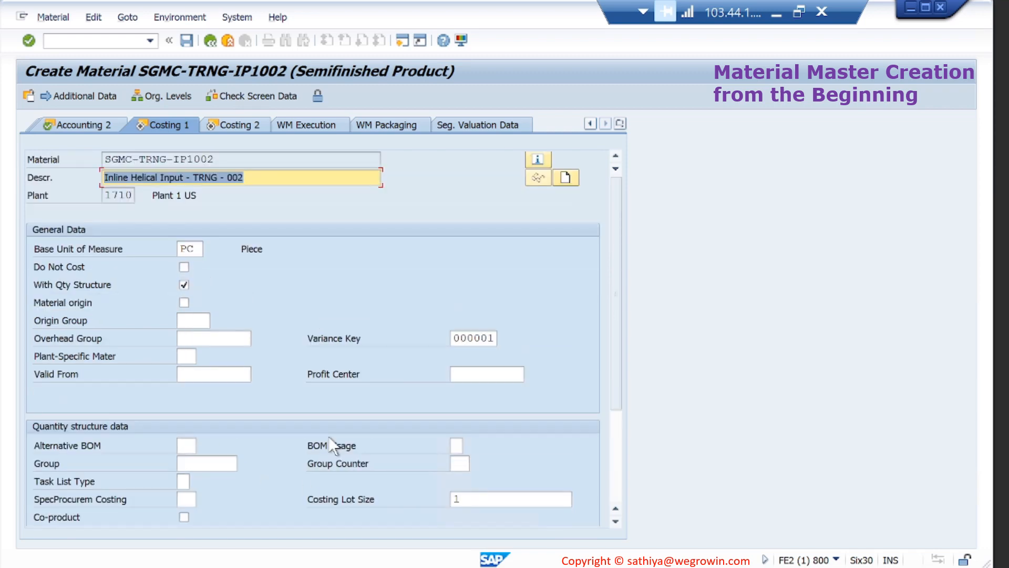
{"action": "key", "text": "Return"}
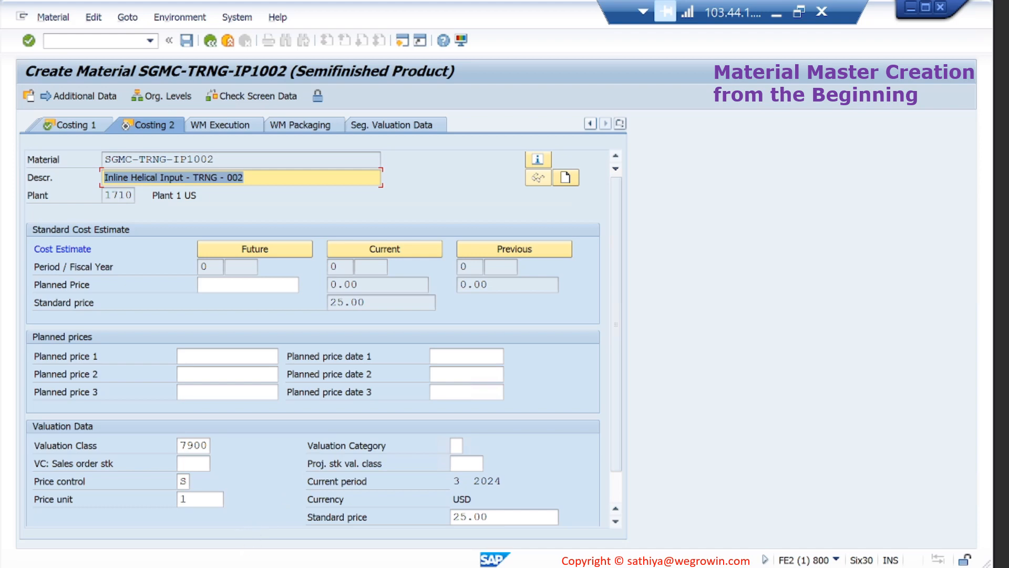
{"action": "left_click", "coordinate": [450, 515]}
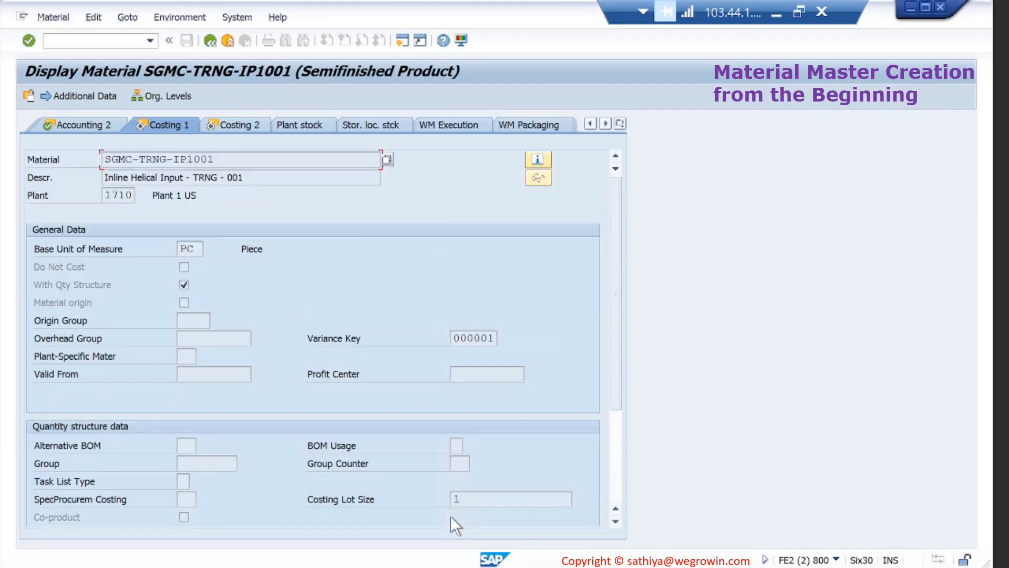
{"action": "key", "text": "Return"}
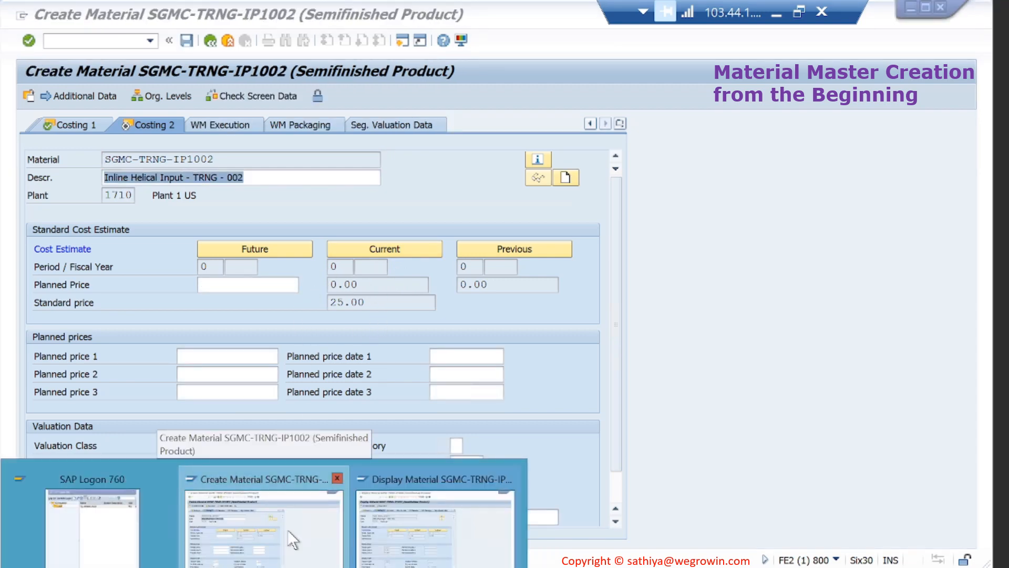
{"action": "left_click", "coordinate": [288, 529]}
{"action": "key", "text": "Return"}
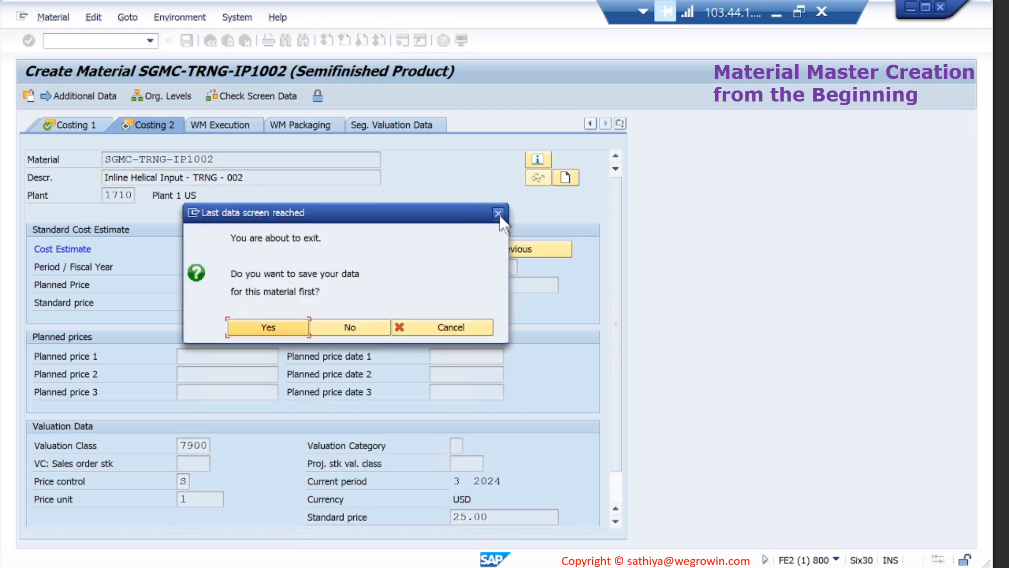
{"action": "left_click", "coordinate": [463, 326]}
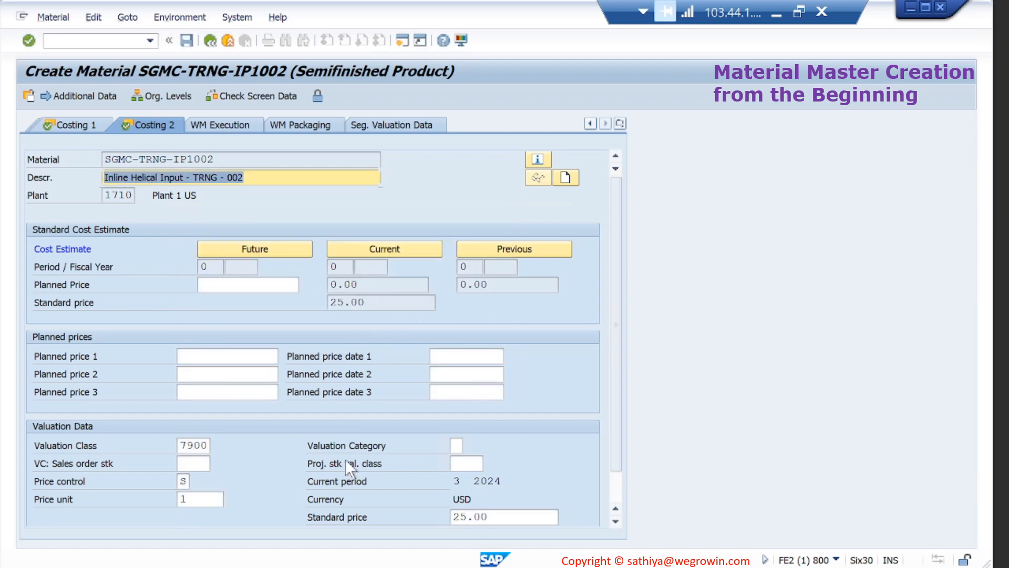
Compare the Costing 2 data with the reference and save the new material SGMC-TRNG-IP1002.
{"action": "scroll", "coordinate": [346, 460], "scroll_direction": "down", "scroll_amount": 1}
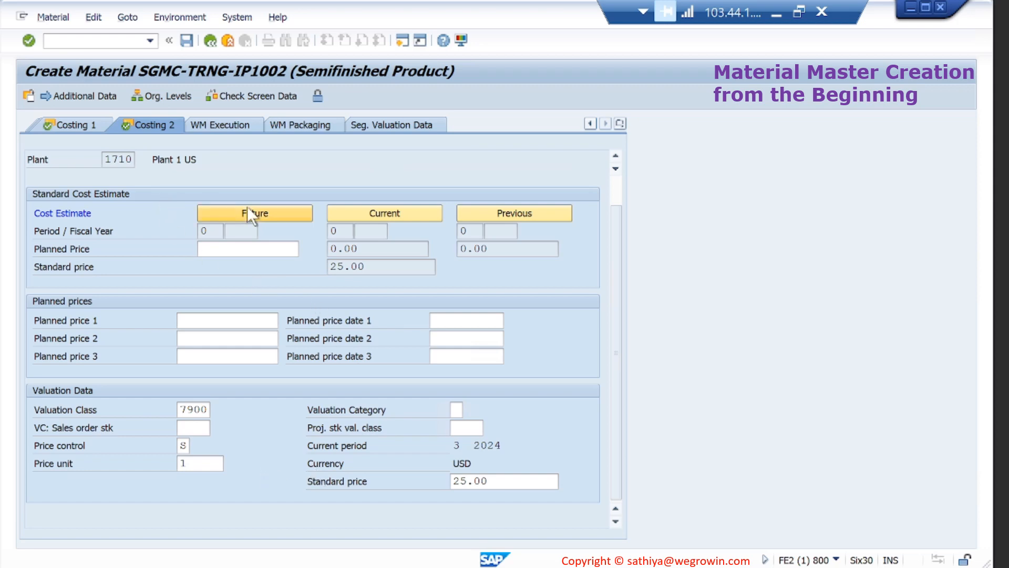
{"action": "left_click", "coordinate": [419, 550]}
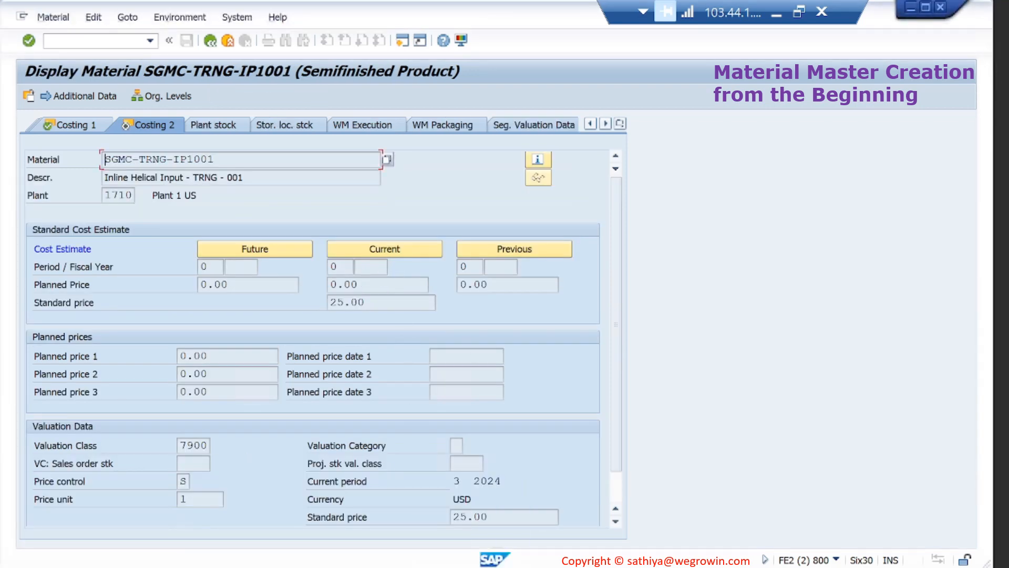
{"action": "mouse_move", "coordinate": [411, 560]}
{"action": "left_click", "coordinate": [268, 554]}
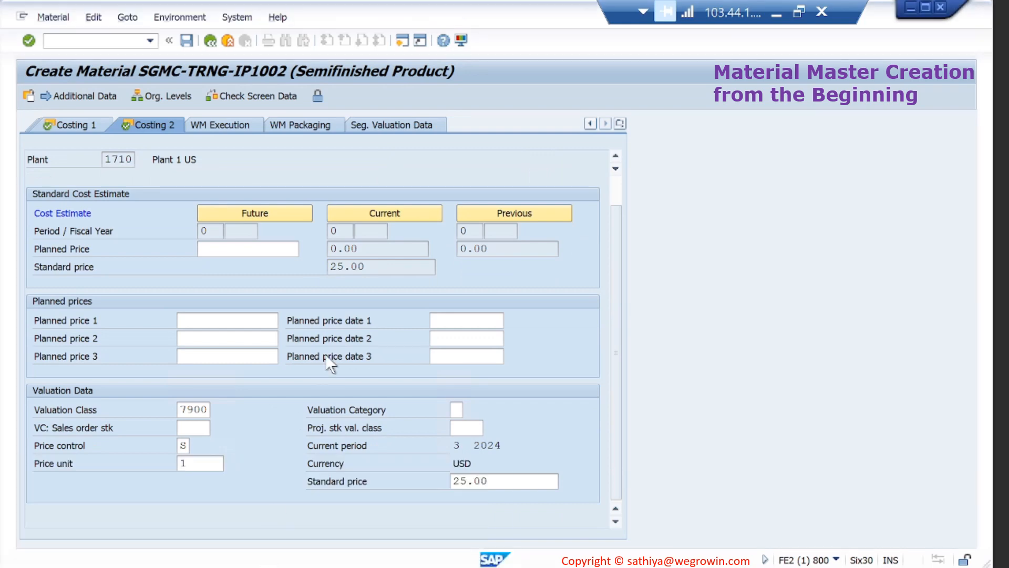
{"action": "key", "text": "Return"}
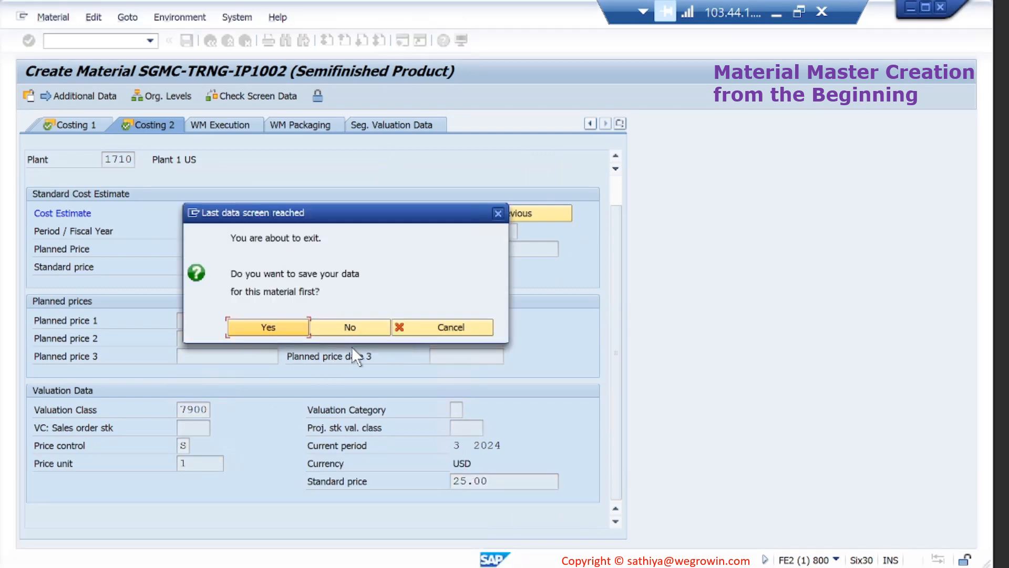
{"action": "left_click", "coordinate": [278, 321]}
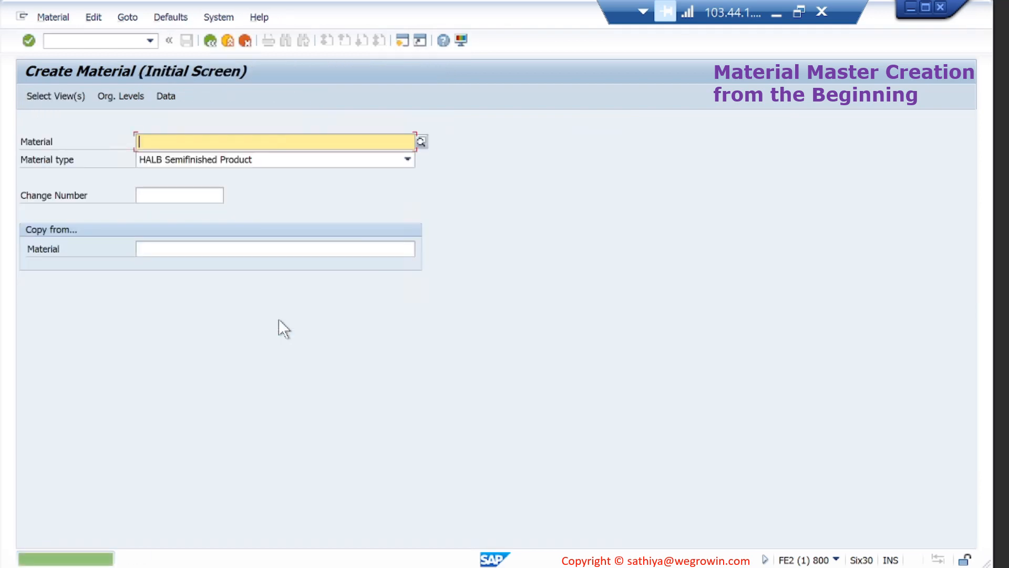
{"action": "double_click", "coordinate": [174, 560]}
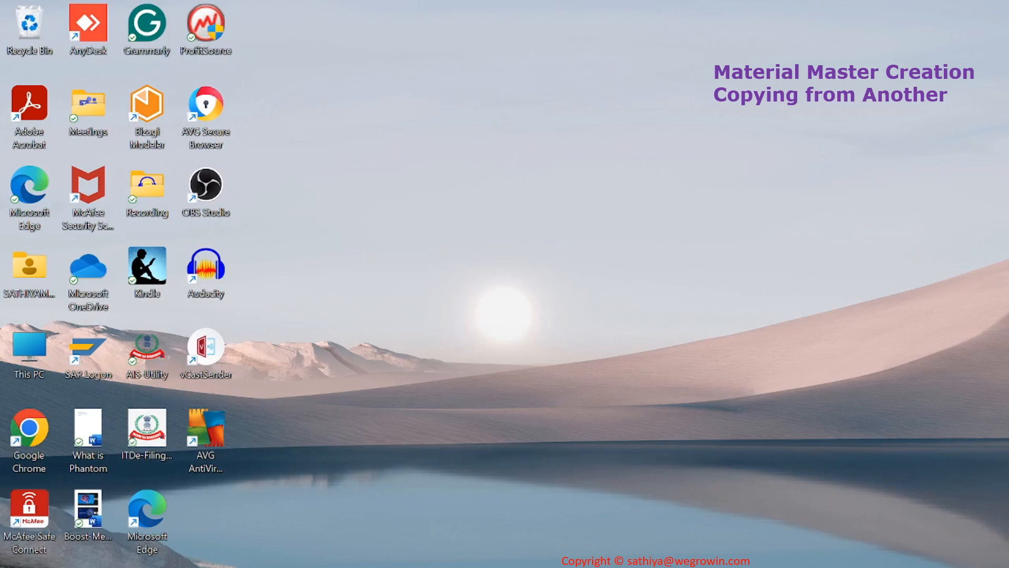
Switch to the SAP Easy Access session and start the material creation transaction MM01.
{"action": "mouse_move", "coordinate": [516, 567]}
{"action": "left_click", "coordinate": [563, 551]}
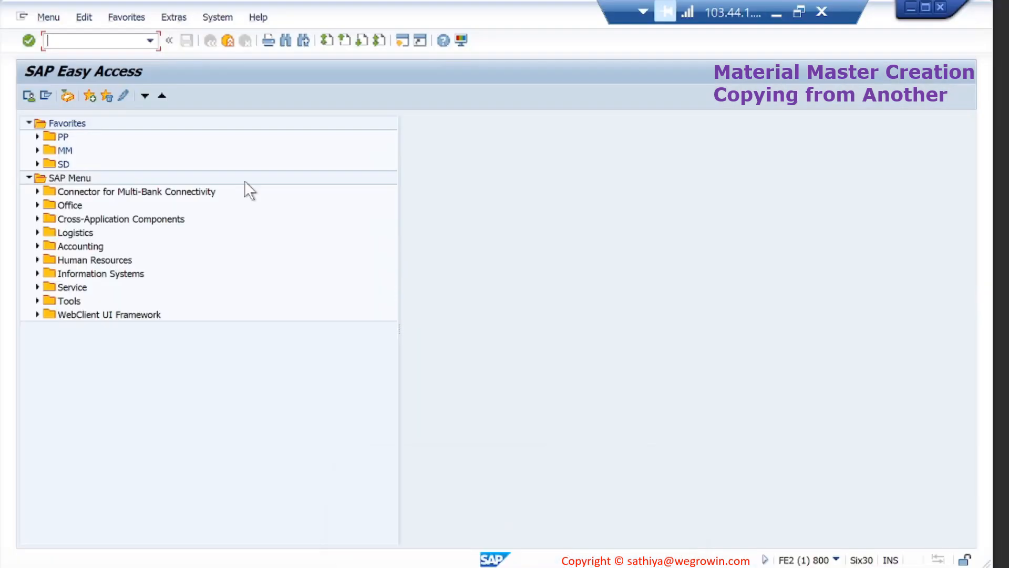
{"action": "type", "text": "MM01"}
{"action": "key", "text": "Return"}
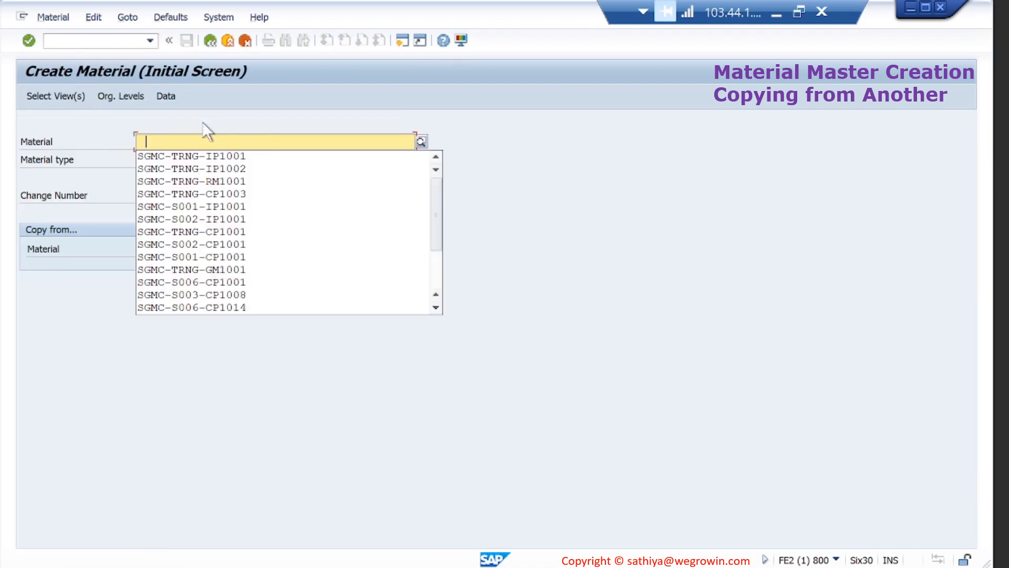
Enter SGMC-TRNG-OP1002 as the number of the new semifinished material, reusing the SGMC-TRNG-IP1001 entry as a base.
{"action": "left_click", "coordinate": [211, 156]}
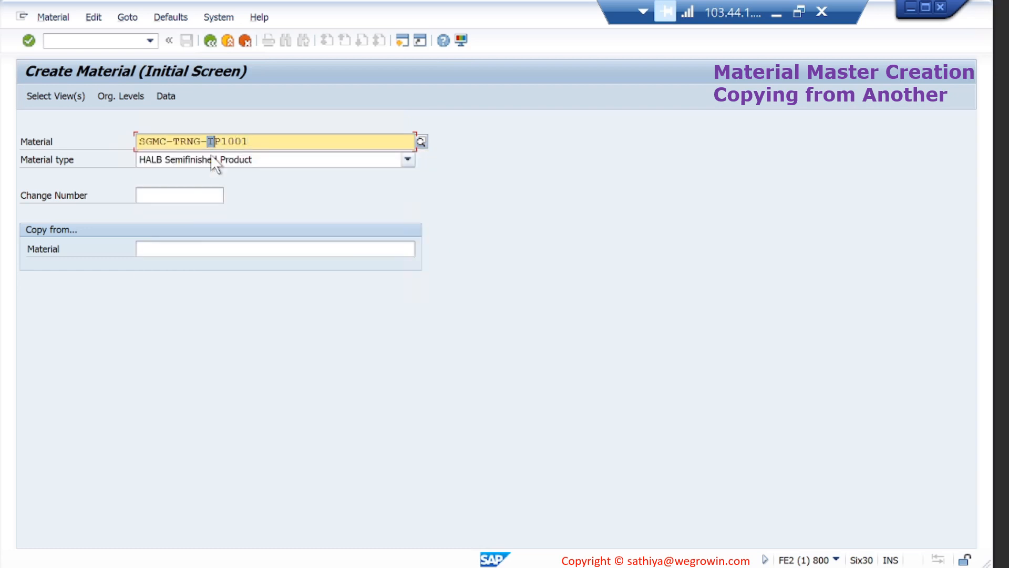
{"action": "type", "text": "OP10"}
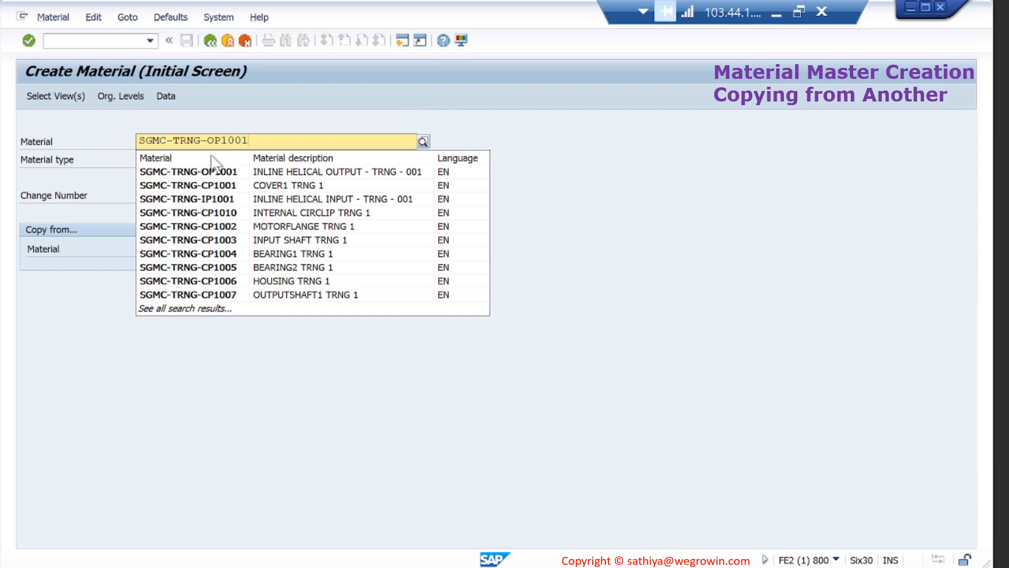
{"action": "key", "text": "Delete"}
{"action": "type", "text": "2"}
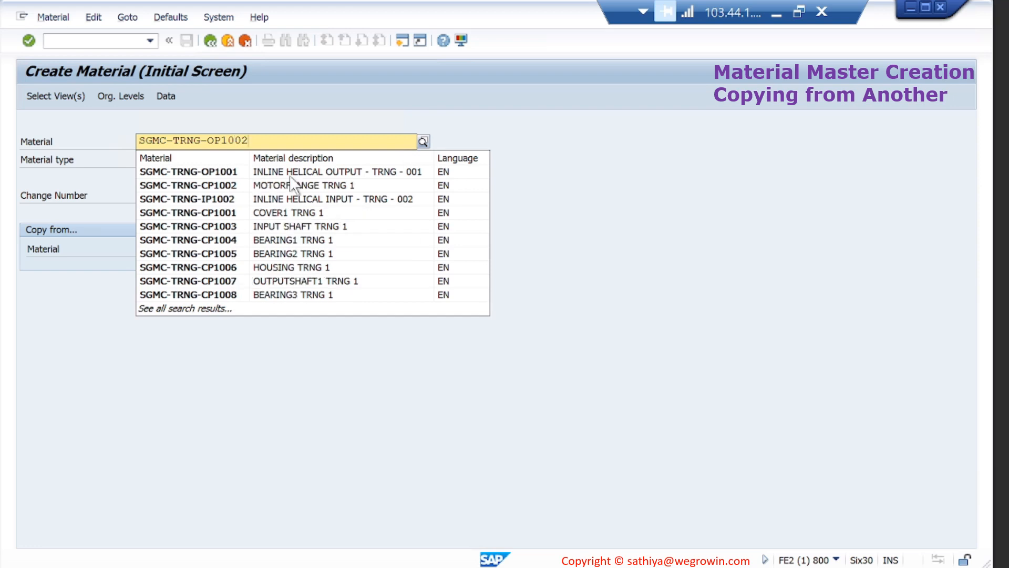
{"action": "key", "text": "Escape"}
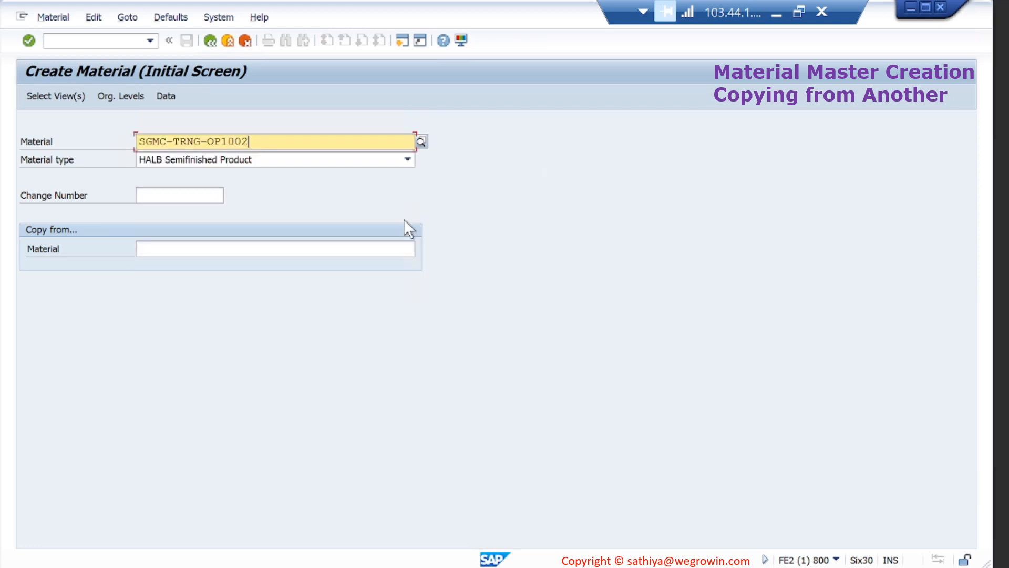
Specify SGMC-TRNG-OP1001 as the material to copy from and proceed to the view selection.
{"action": "left_click", "coordinate": [347, 244]}
{"action": "type", "text": "SGMC"}
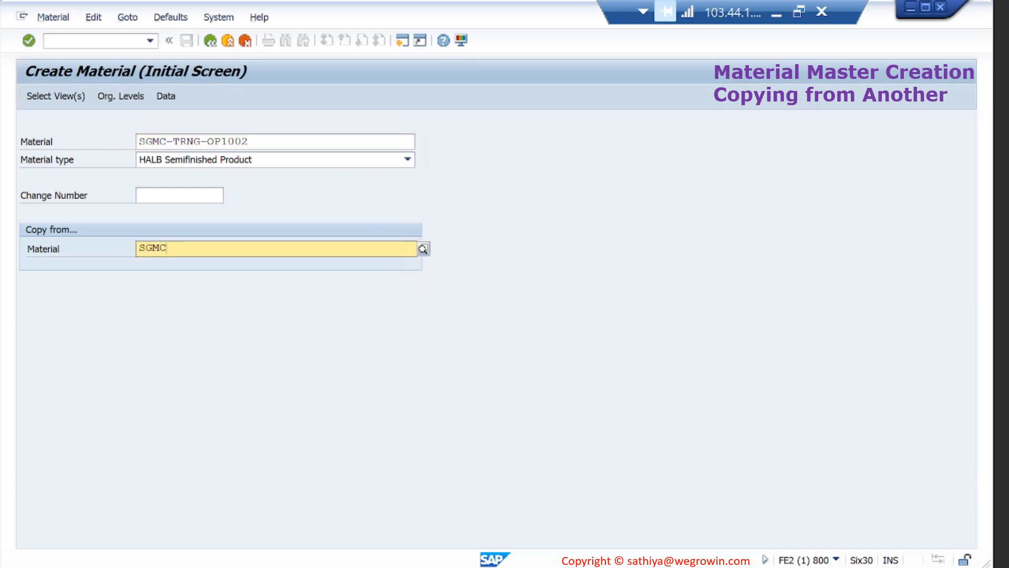
{"action": "type", "text": "-TRNG-"}
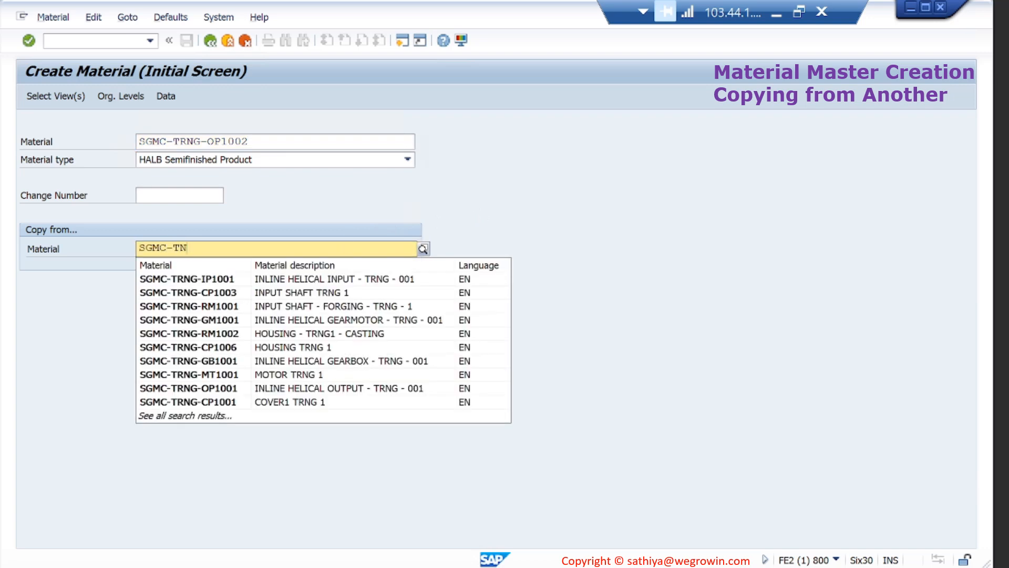
{"action": "type", "text": "OP1001"}
{"action": "left_click", "coordinate": [556, 205]}
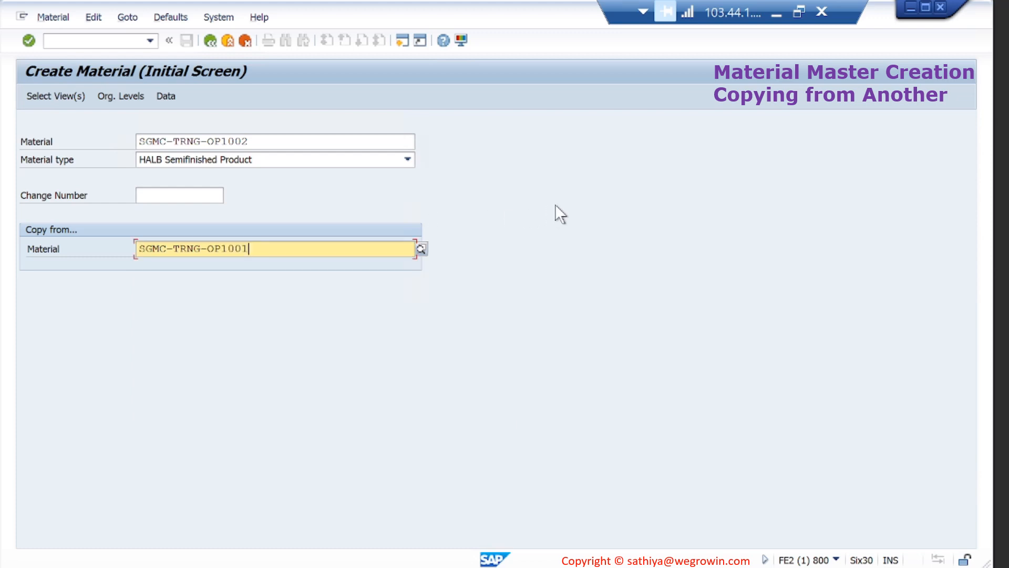
{"action": "key", "text": "Return"}
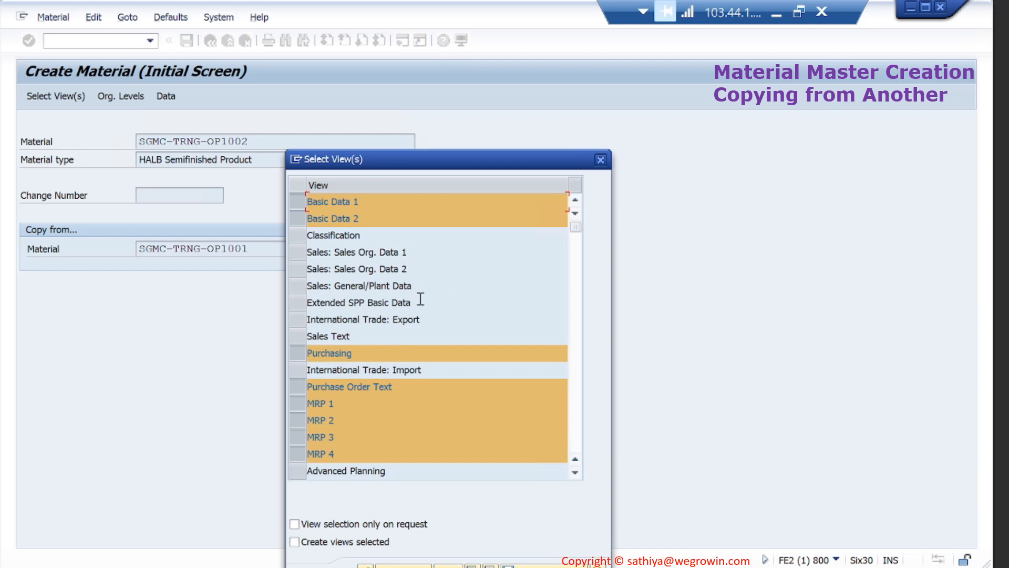
Add Work Scheduling to the selected views and accept the proposed organizational levels for plant 1710 and storage location 171A.
{"action": "left_click", "coordinate": [572, 414]}
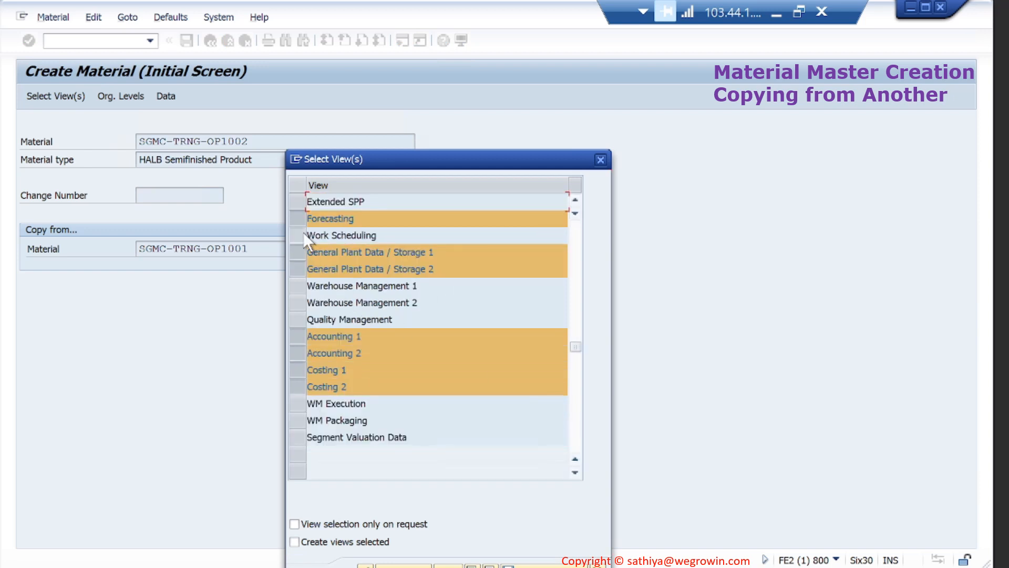
{"action": "left_click", "coordinate": [304, 233]}
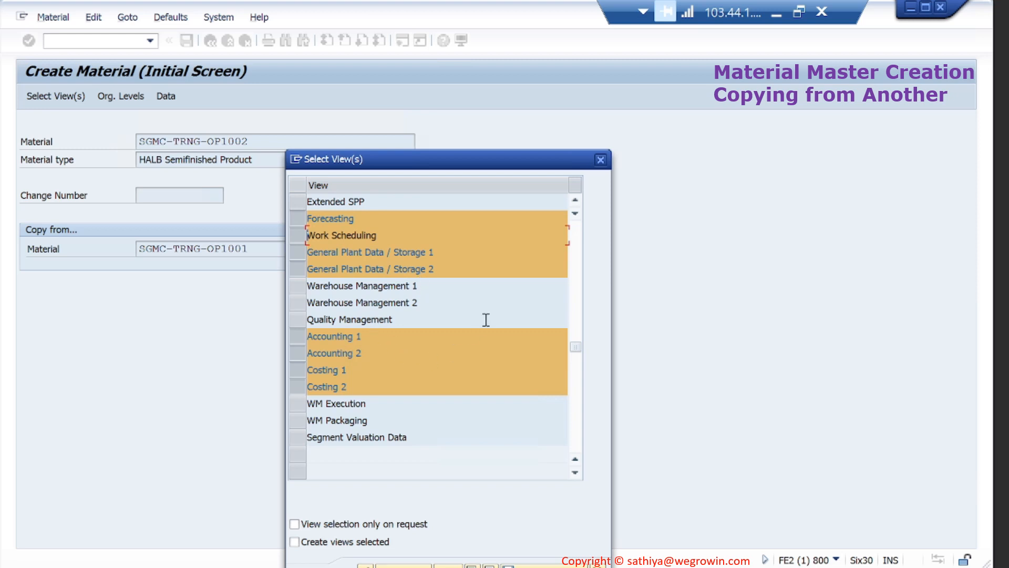
{"action": "left_click", "coordinate": [577, 245]}
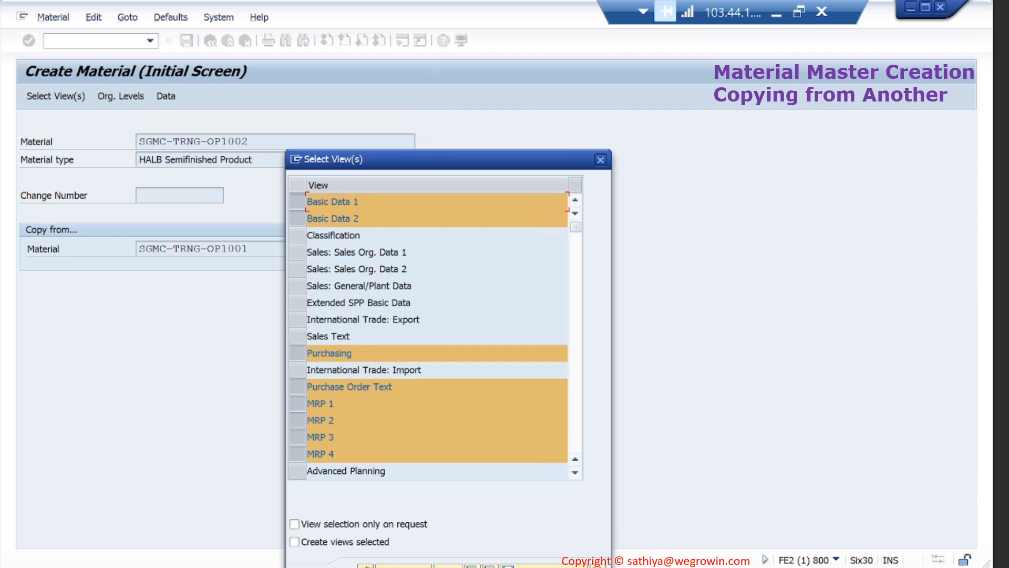
{"action": "left_click", "coordinate": [365, 565]}
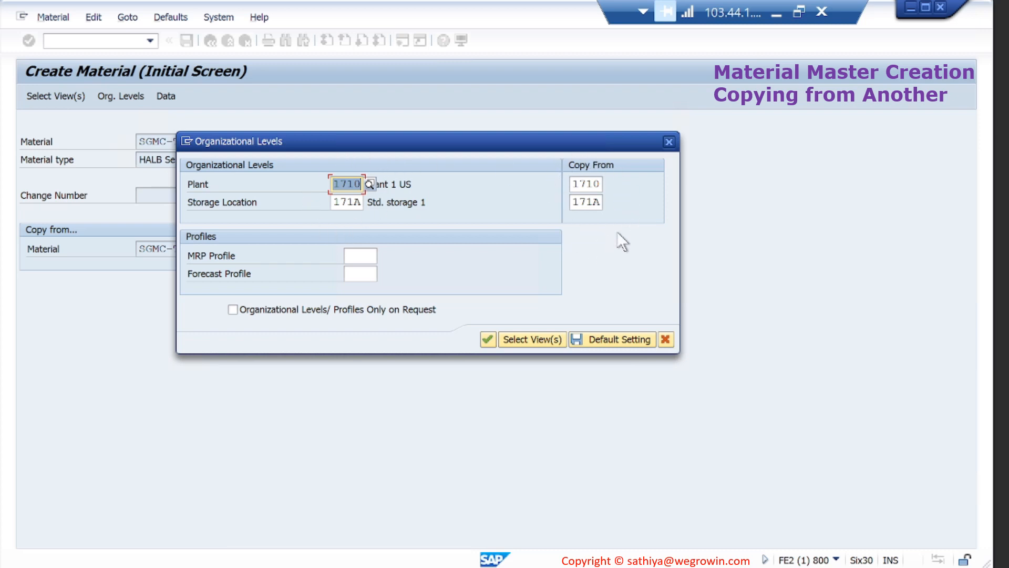
{"action": "left_click", "coordinate": [487, 340]}
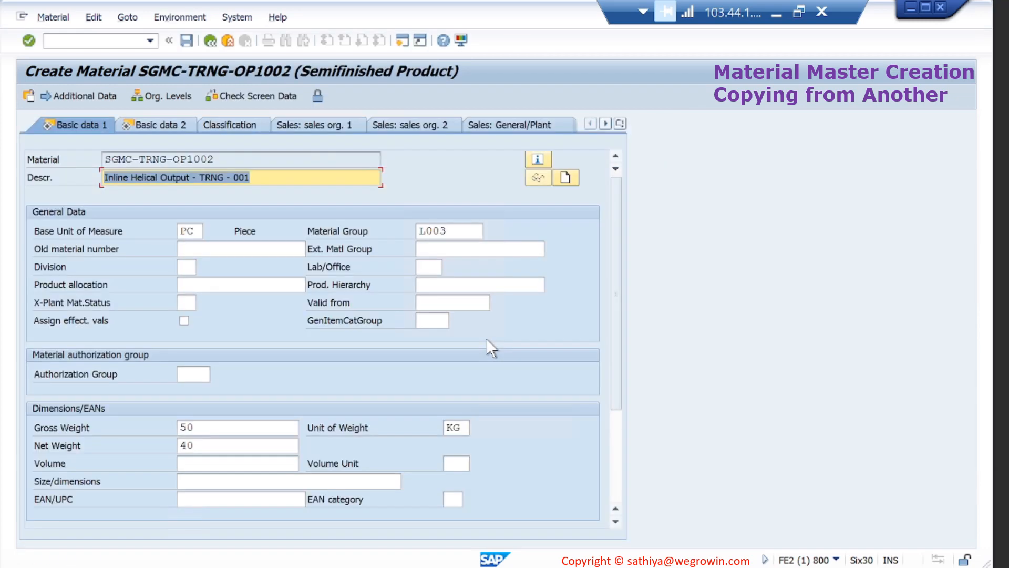
Change the material description to Inline Helical Output - TRNG - 002.
{"action": "left_click", "coordinate": [279, 174]}
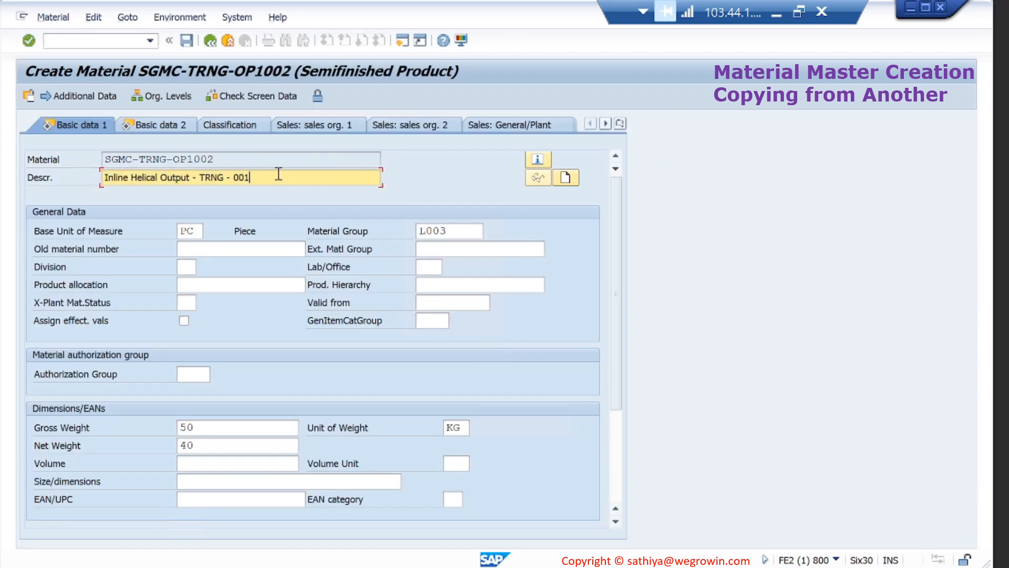
{"action": "key", "text": "BackSpace"}
{"action": "type", "text": "2"}
Set the gross weight to 55 and the net weight to 45, and advance to the Basic Data 2 view.
{"action": "left_click", "coordinate": [246, 427]}
{"action": "key", "text": "BackSpace"}
{"action": "type", "text": "5"}
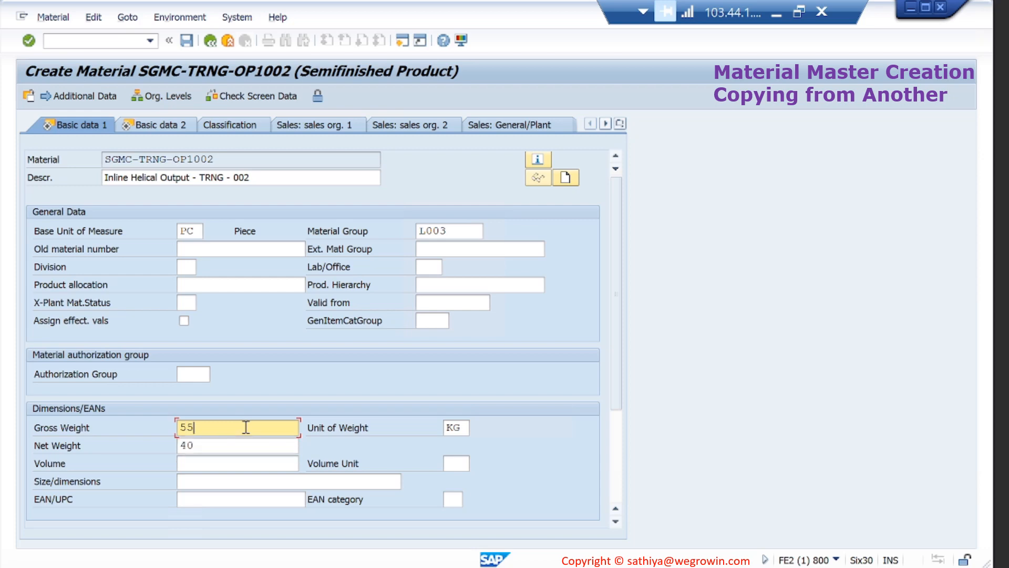
{"action": "key", "text": "Tab"}
{"action": "key", "text": "BackSpace"}
{"action": "type", "text": "5"}
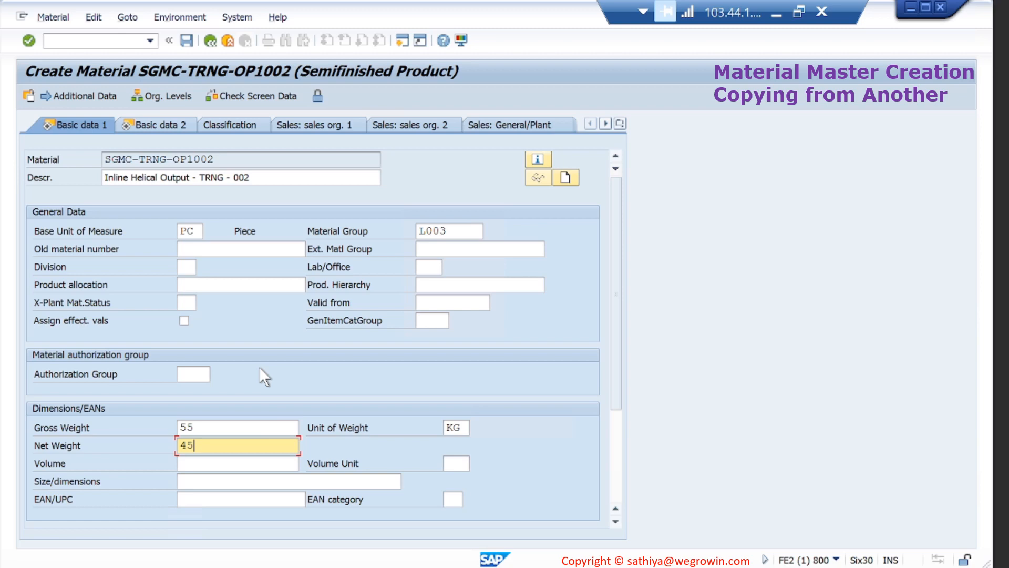
{"action": "key", "text": "Return"}
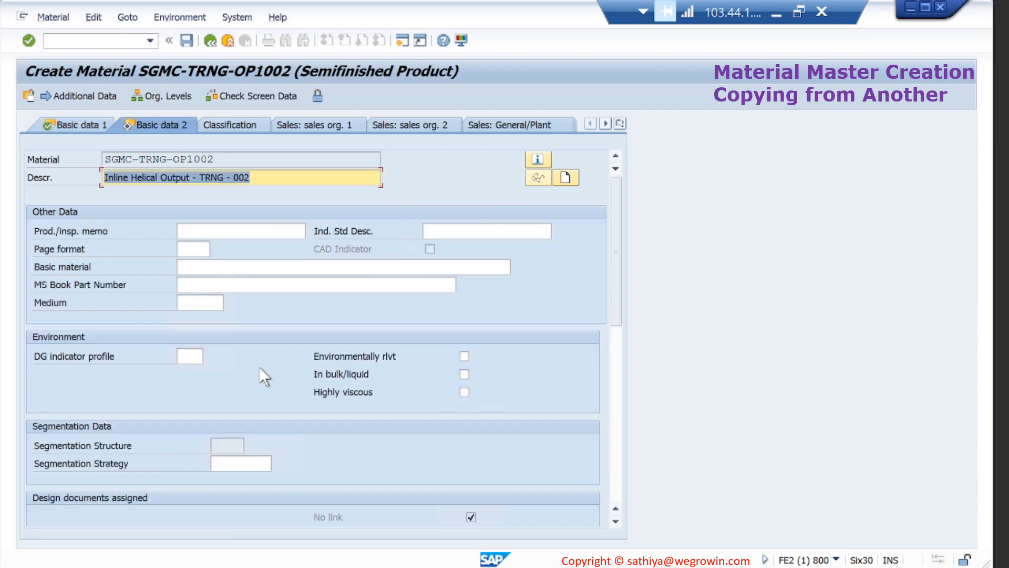
Advance to the Purchasing view, check its copied data and continue to the purchase order text.
{"action": "key", "text": "Return"}
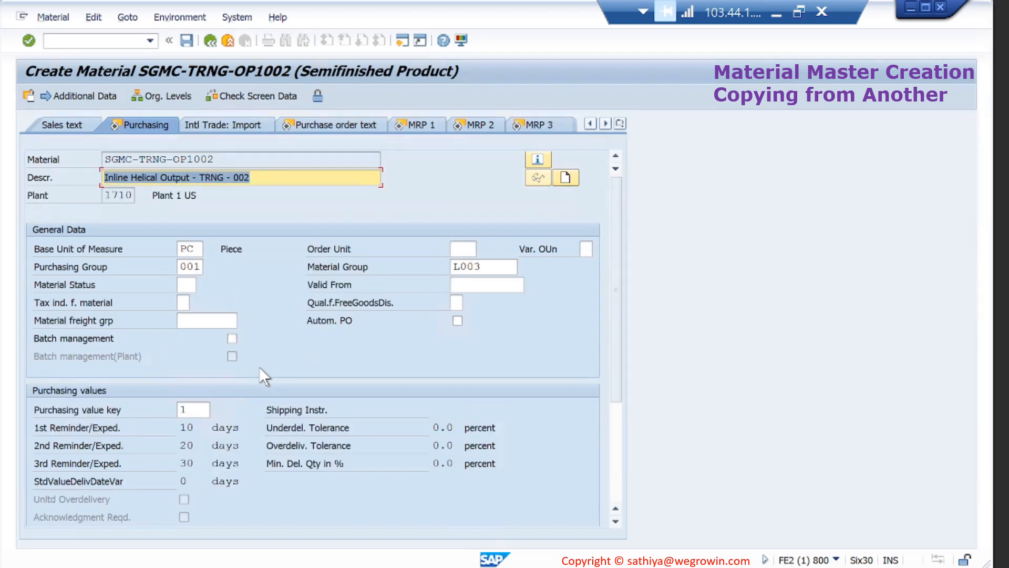
{"action": "scroll", "coordinate": [312, 367], "scroll_direction": "down", "scroll_amount": 3}
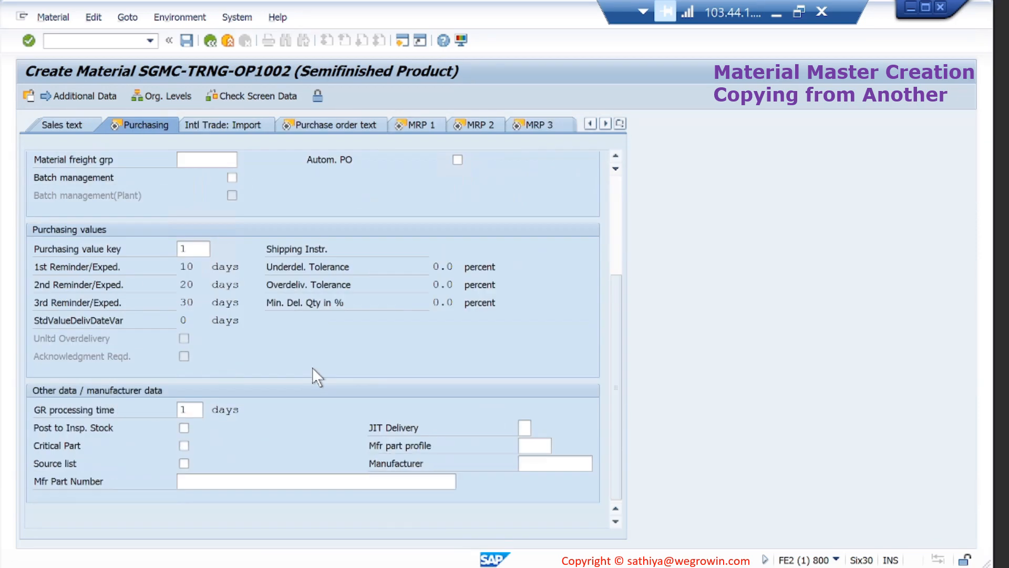
{"action": "right_click", "coordinate": [312, 367]}
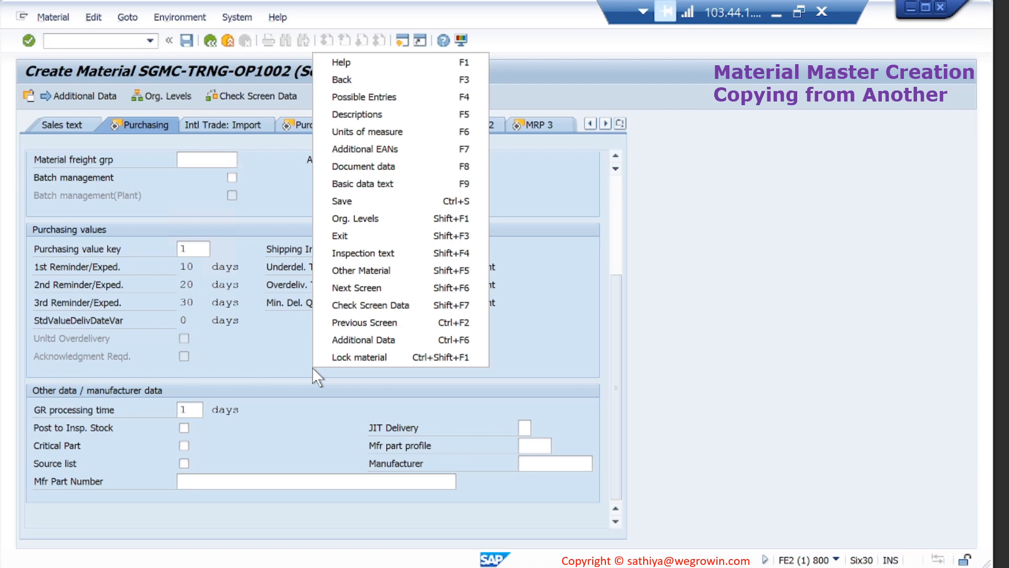
{"action": "left_click", "coordinate": [270, 352]}
{"action": "scroll", "coordinate": [271, 352], "scroll_direction": "up", "scroll_amount": 3}
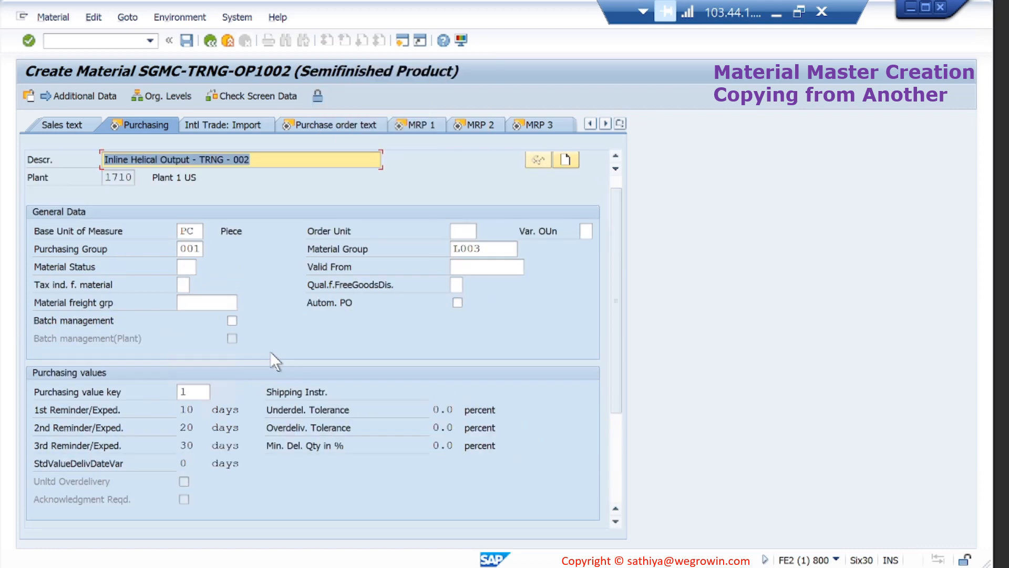
{"action": "key", "text": "Return"}
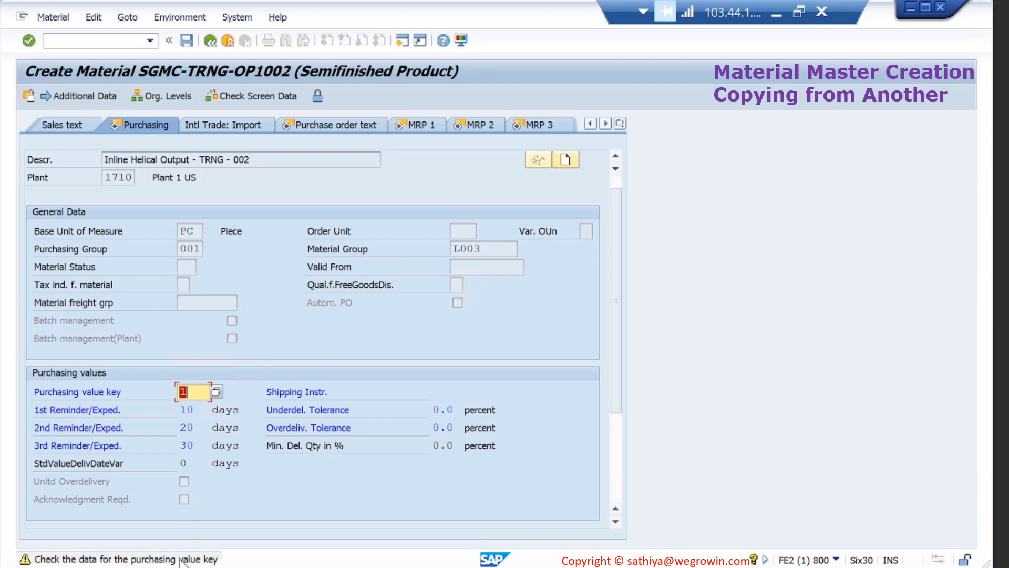
{"action": "key", "text": "Return"}
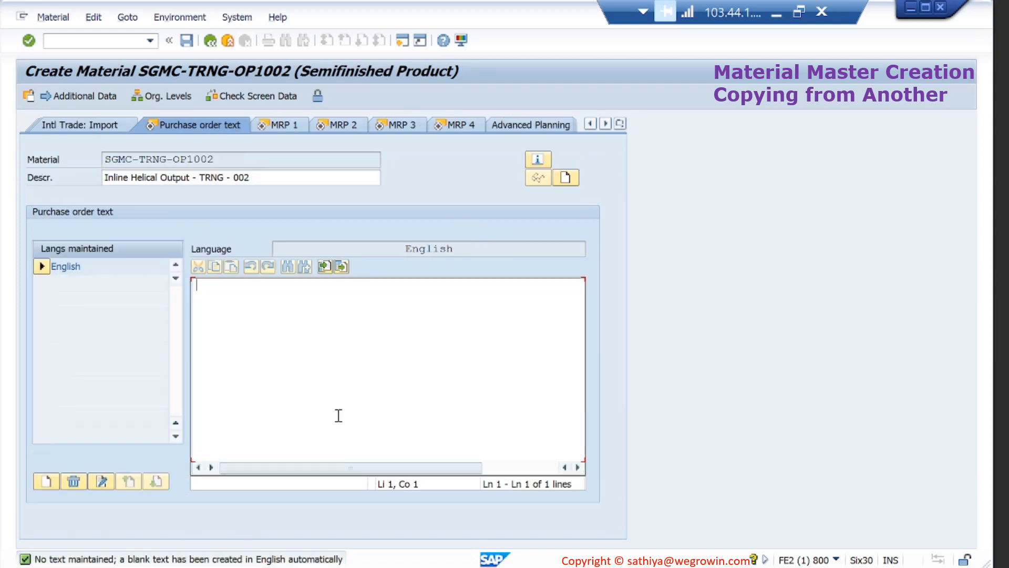
Write the purchase order text "Conditions to be typed here." and advance to the MRP 1 view.
{"action": "type", "text": "Conditions to be byped"}
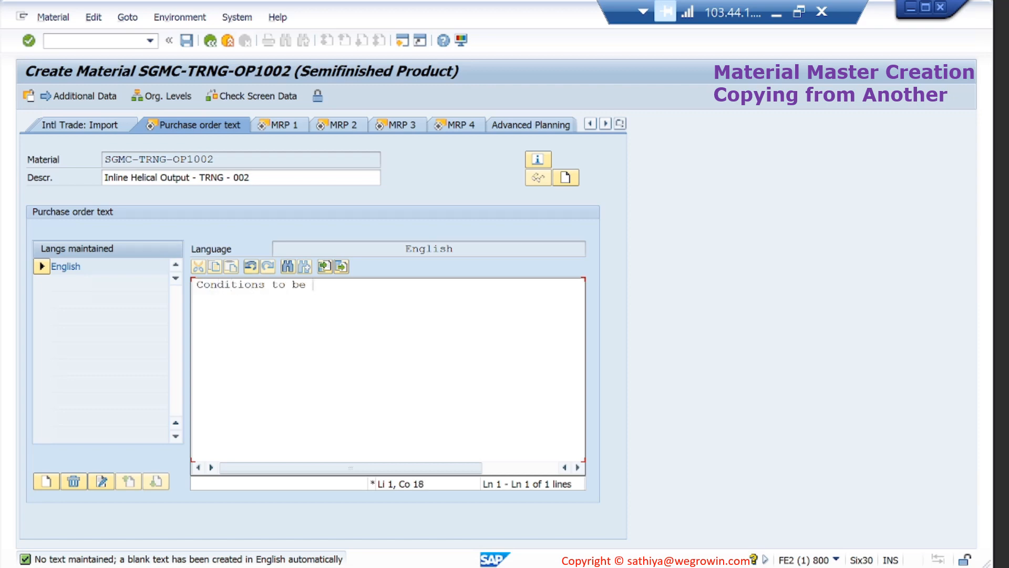
{"action": "key", "text": "BackSpace"}
{"action": "key", "text": "BackSpace"}
{"action": "key", "text": "BackSpace"}
{"action": "key", "text": "BackSpace"}
{"action": "key", "text": "BackSpace"}
{"action": "type", "text": "typed here."}
{"action": "left_click", "coordinate": [479, 196]}
{"action": "key", "text": "Return"}
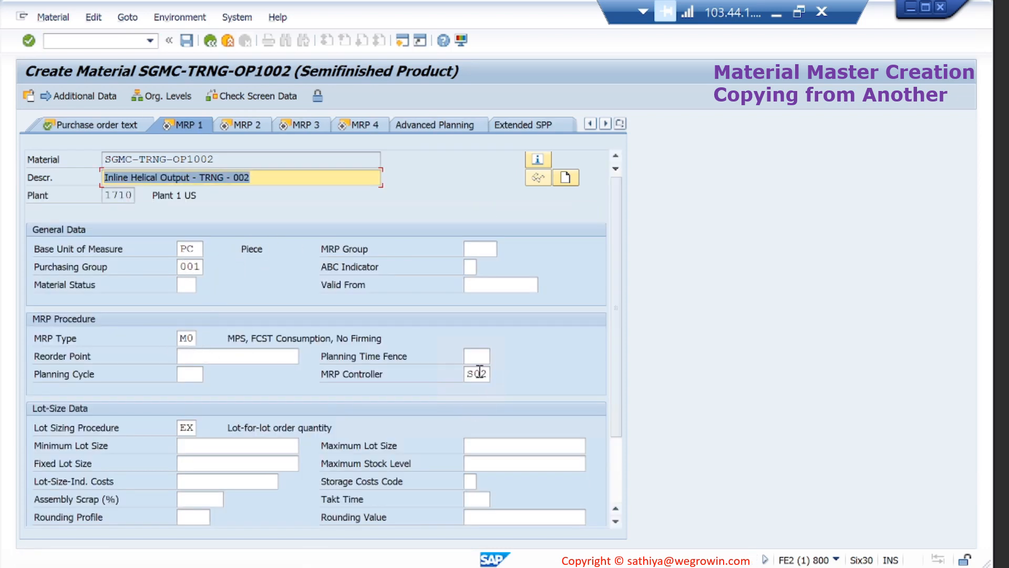
Check the copied MRP 1 data down to the MRP areas and advance to the MRP 2 view.
{"action": "scroll", "coordinate": [315, 446], "scroll_direction": "down", "scroll_amount": 3}
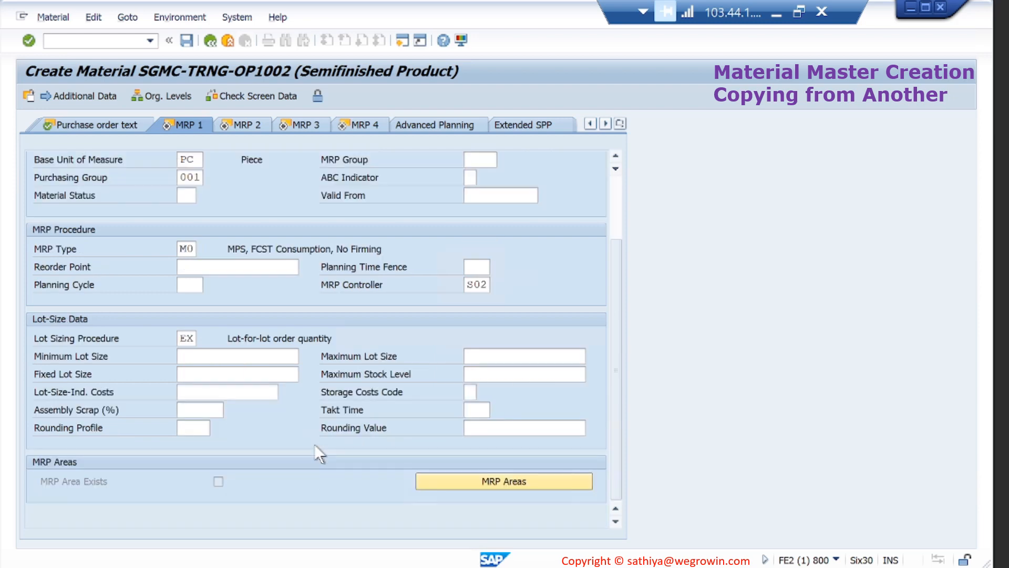
{"action": "scroll", "coordinate": [315, 447], "scroll_direction": "up", "scroll_amount": 3}
{"action": "key", "text": "Return"}
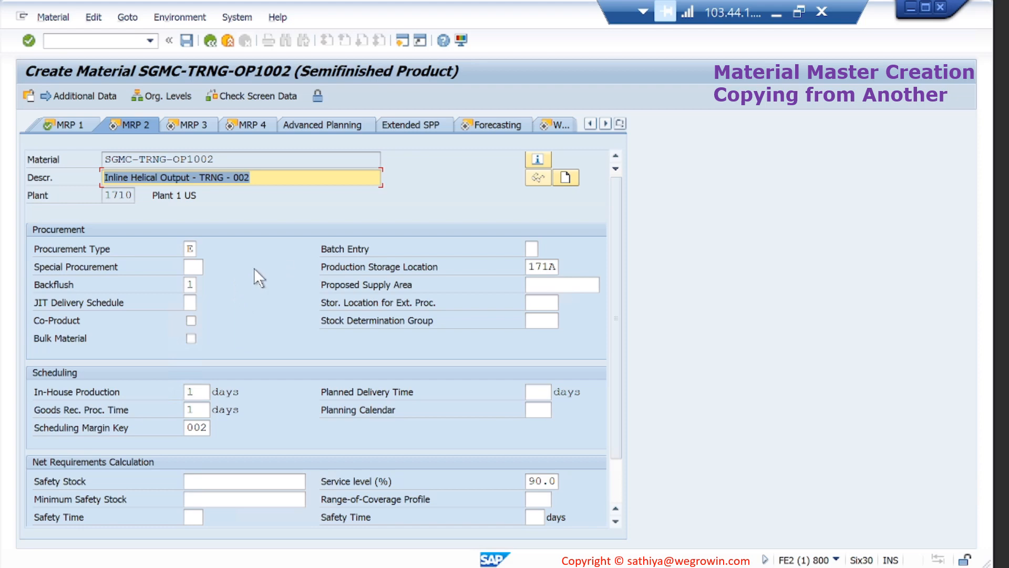
Set the in-house production time to 2 days and advance through MRP 3 to the MRP 4 view.
{"action": "double_click", "coordinate": [201, 397]}
{"action": "type", "text": "2"}
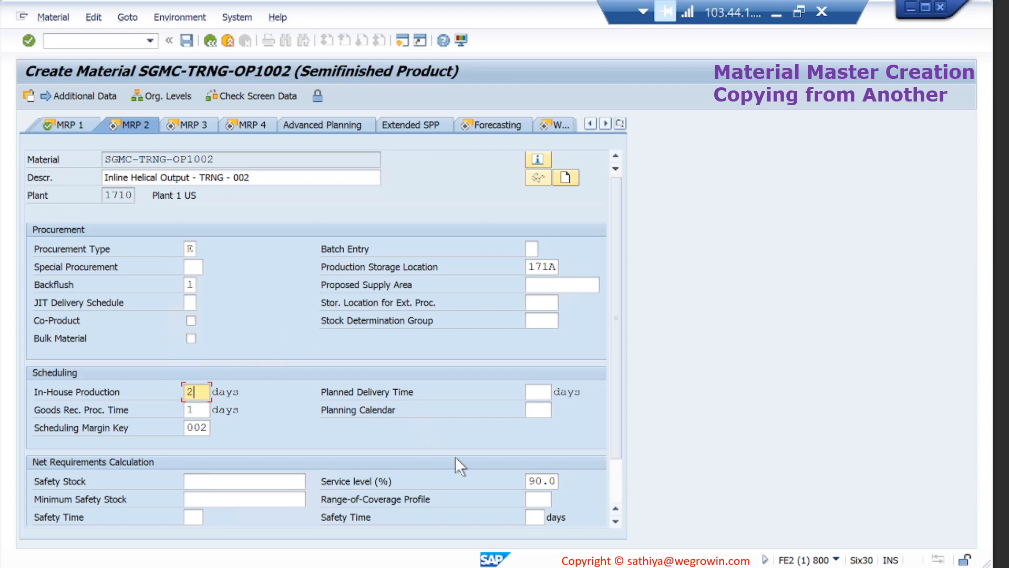
{"action": "key", "text": "Return"}
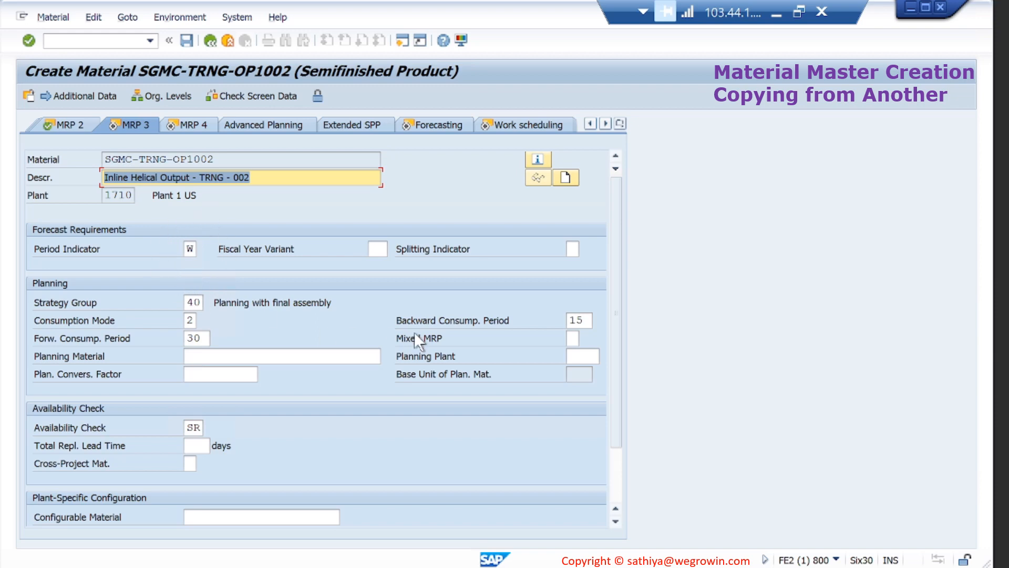
{"action": "key", "text": "Return"}
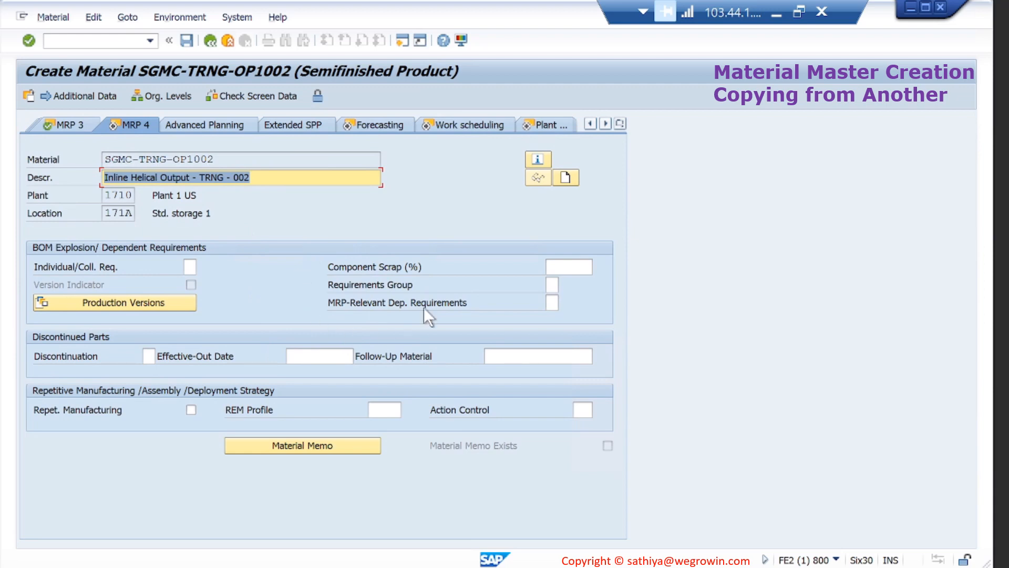
Confirm the MRP 4 view, read the detailed explanation of the production versions message and continue to the Forecasting view.
{"action": "key", "text": "Return"}
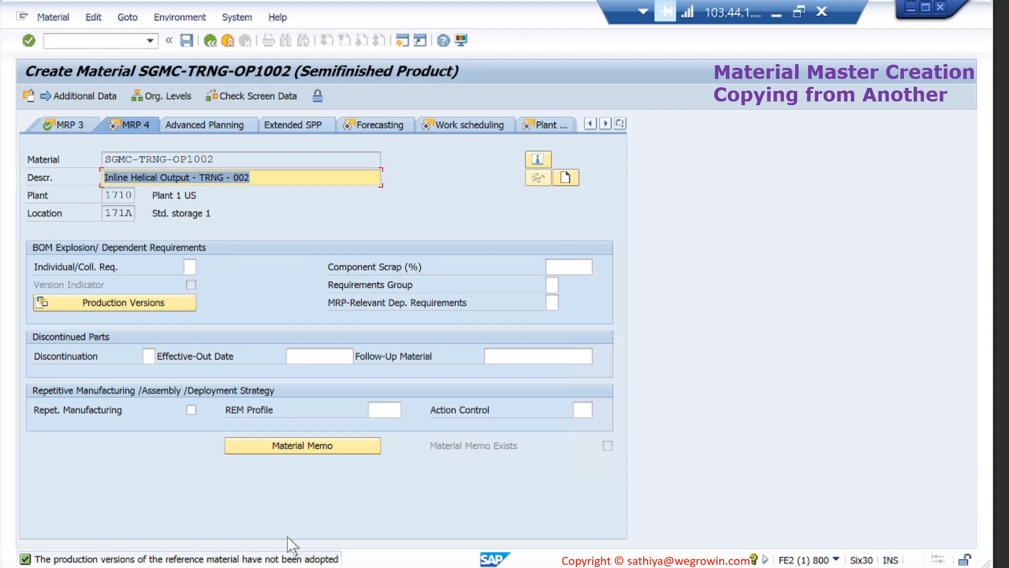
{"action": "double_click", "coordinate": [247, 555]}
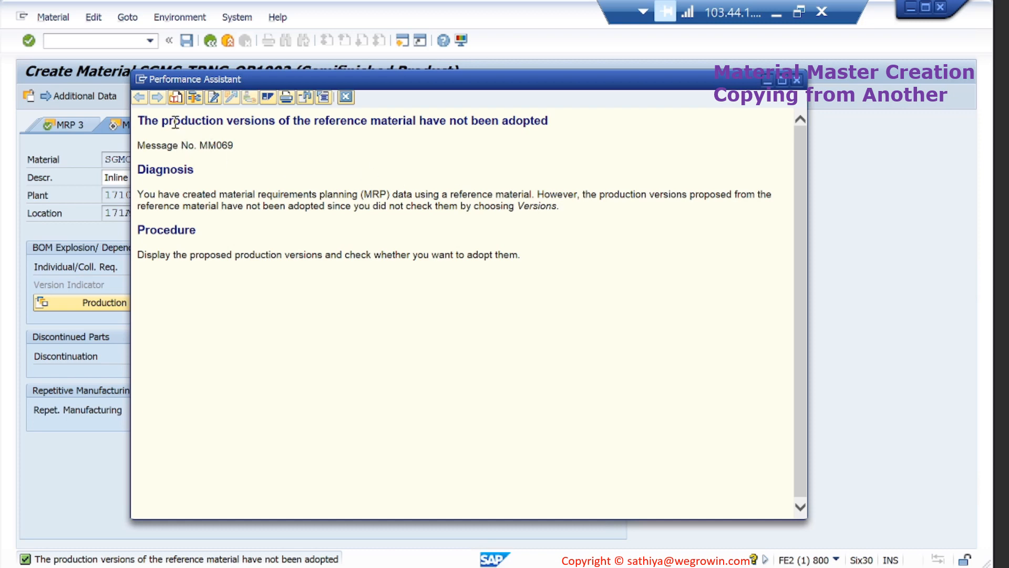
{"action": "left_click_drag", "start_coordinate": [175, 128], "coordinate": [531, 141]}
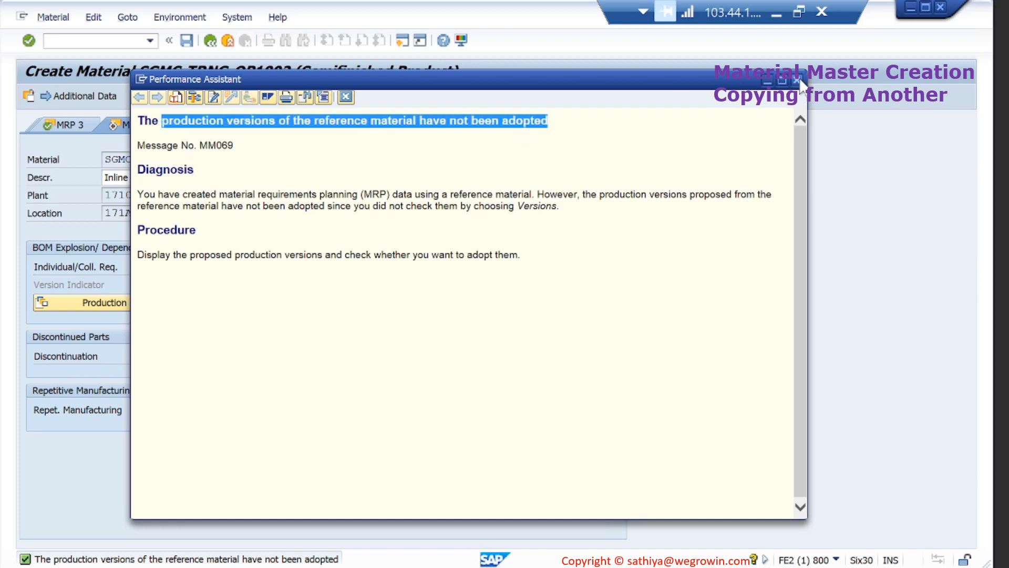
{"action": "left_click", "coordinate": [796, 79]}
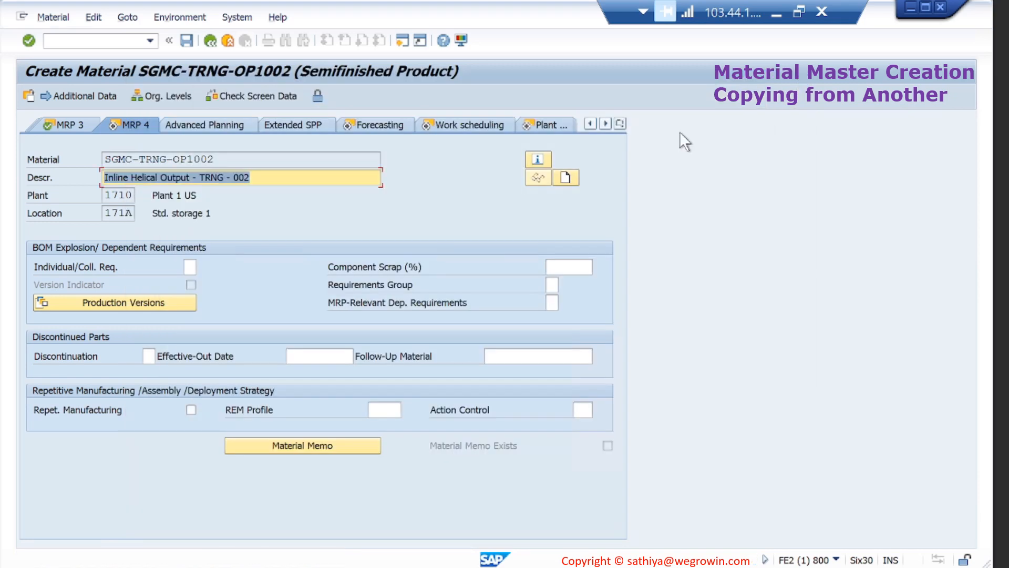
{"action": "key", "text": "Return"}
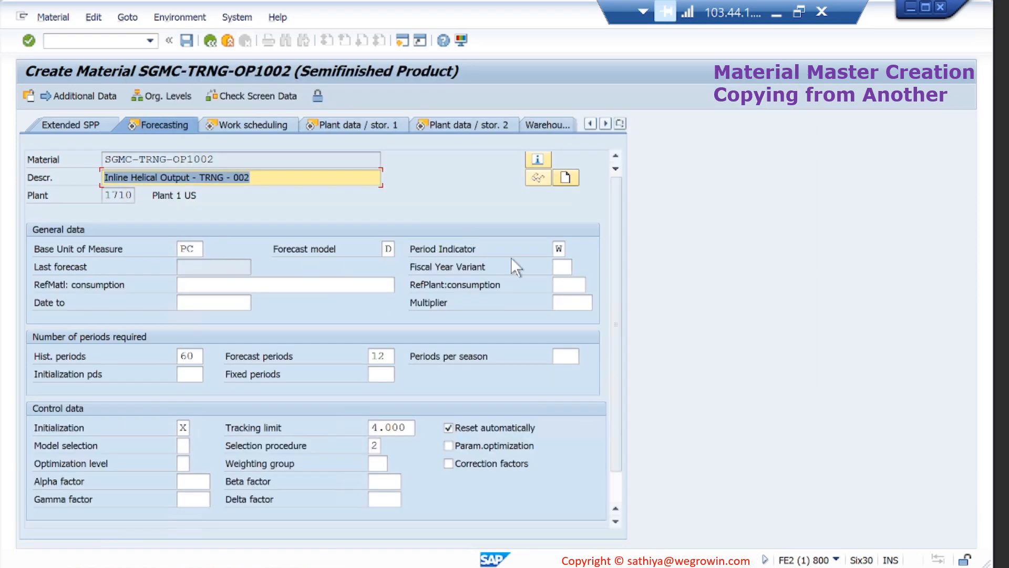
Advance from the Forecasting view through work scheduling and plant storage data to Accounting 1, leaving the profit center unassigned.
{"action": "key", "text": "Return"}
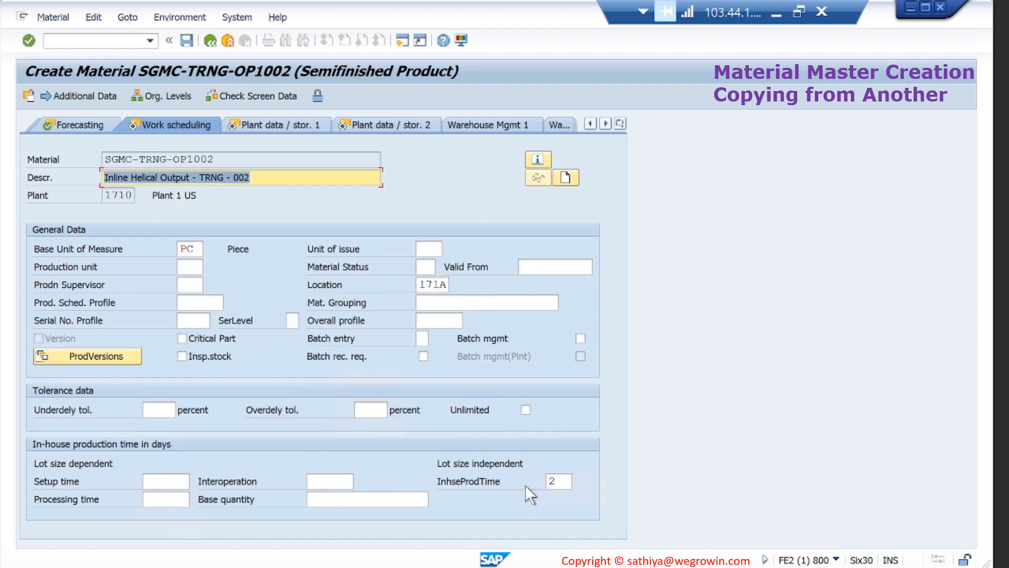
{"action": "key", "text": "Return"}
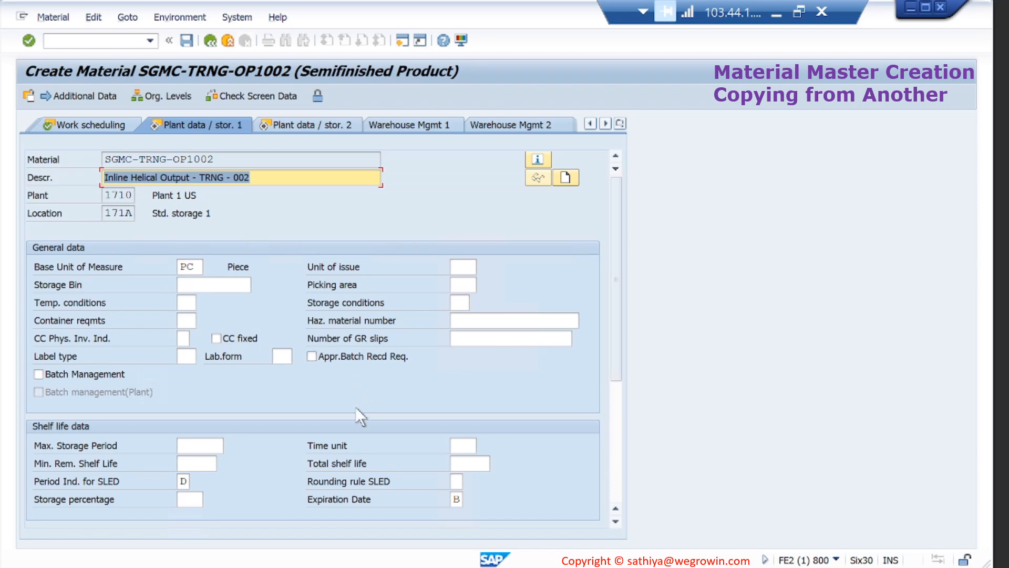
{"action": "key", "text": "Return"}
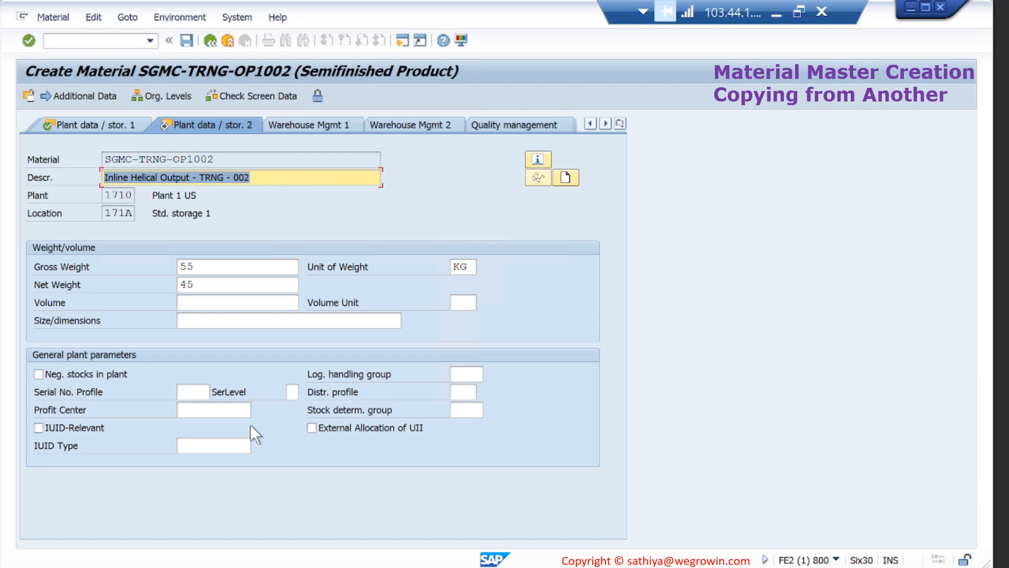
{"action": "key", "text": "Return"}
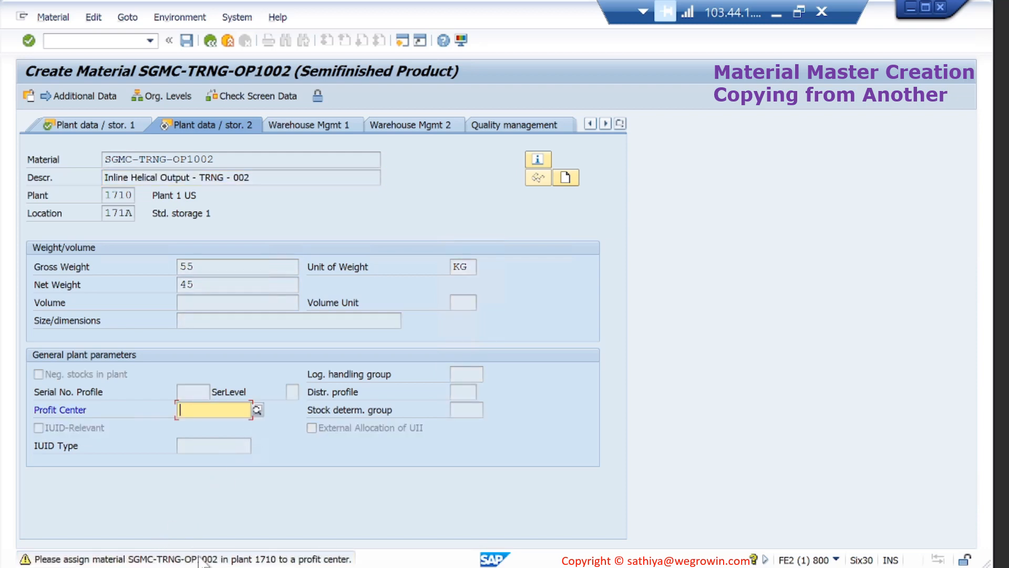
{"action": "key", "text": "Return"}
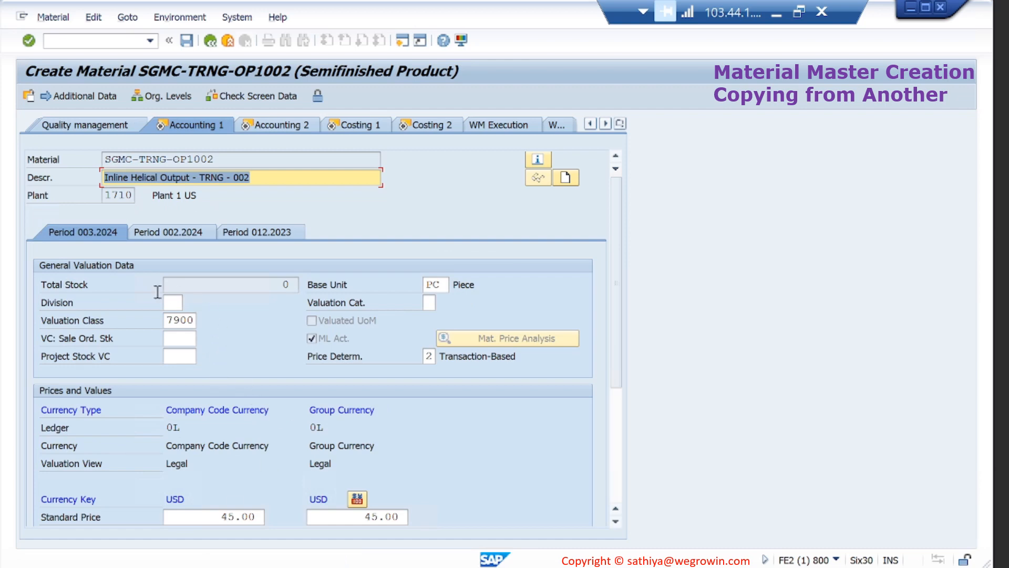
Set the company code currency standard price to 48 USD and have the prices recalculated.
{"action": "scroll", "coordinate": [242, 468], "scroll_direction": "down", "scroll_amount": 3}
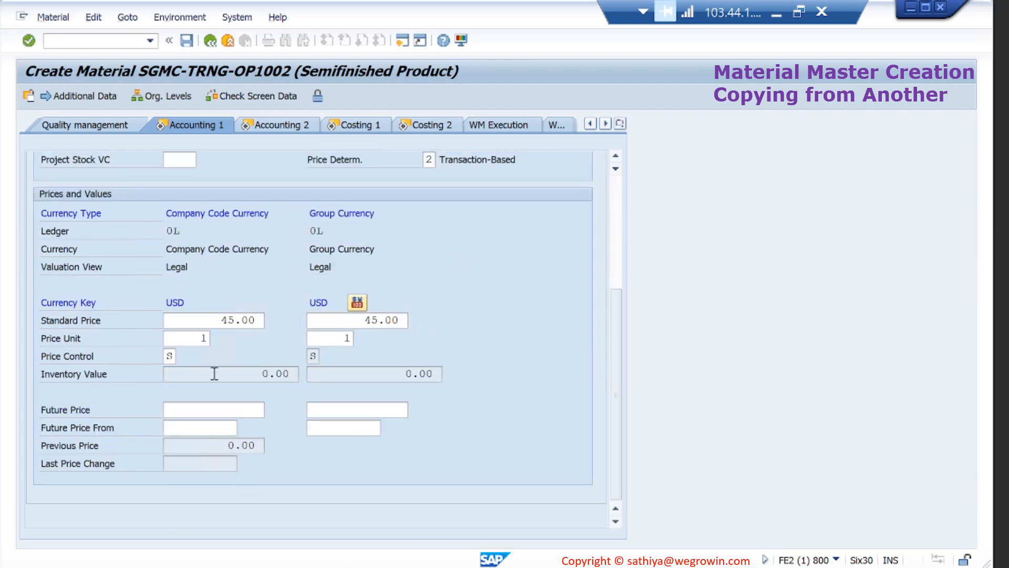
{"action": "left_click", "coordinate": [218, 315]}
{"action": "key", "text": "shift+Right"}
{"action": "key", "text": "shift+Right"}
{"action": "key", "text": "shift+Right"}
{"action": "key", "text": "shift+Right"}
{"action": "key", "text": "shift+Right"}
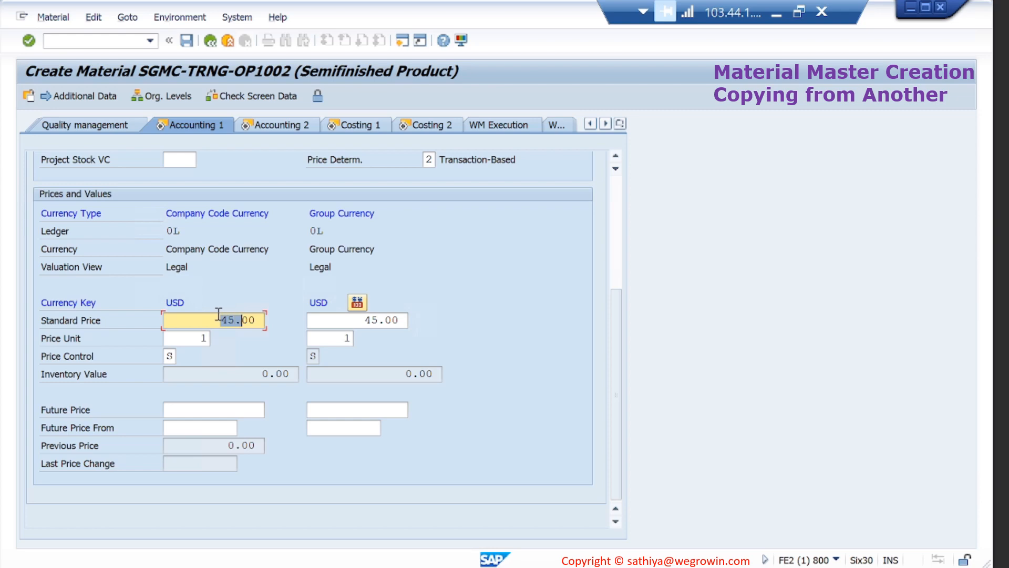
{"action": "type", "text": "48"}
{"action": "key", "text": "Return"}
{"action": "scroll", "coordinate": [242, 380], "scroll_direction": "down", "scroll_amount": 3}
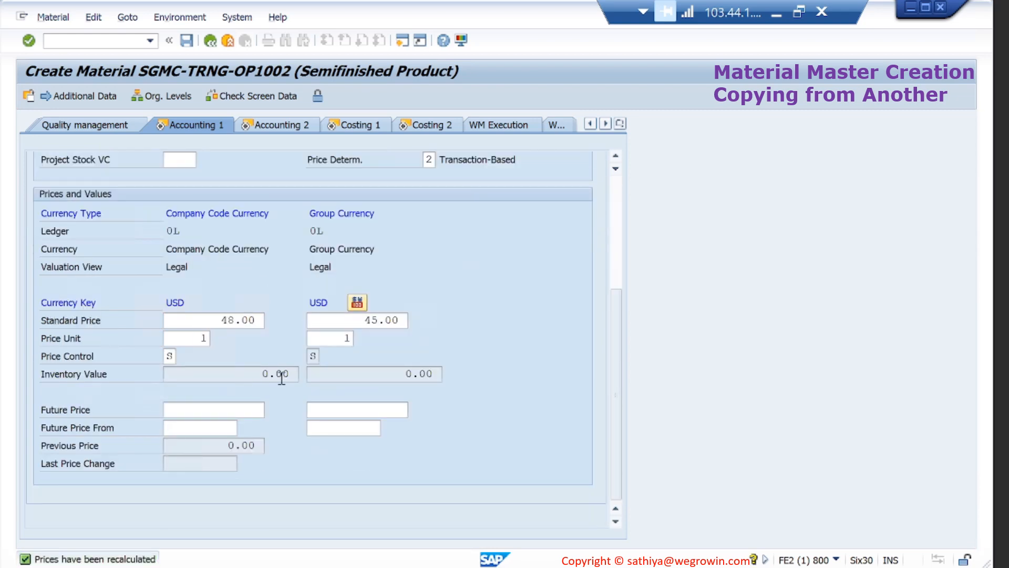
Set the group currency standard price to 48 USD and advance to the Accounting 2 view.
{"action": "left_click", "coordinate": [358, 322]}
{"action": "key", "text": "shift+Right"}
{"action": "key", "text": "shift+Right"}
{"action": "key", "text": "shift+Right"}
{"action": "key", "text": "shift+Right"}
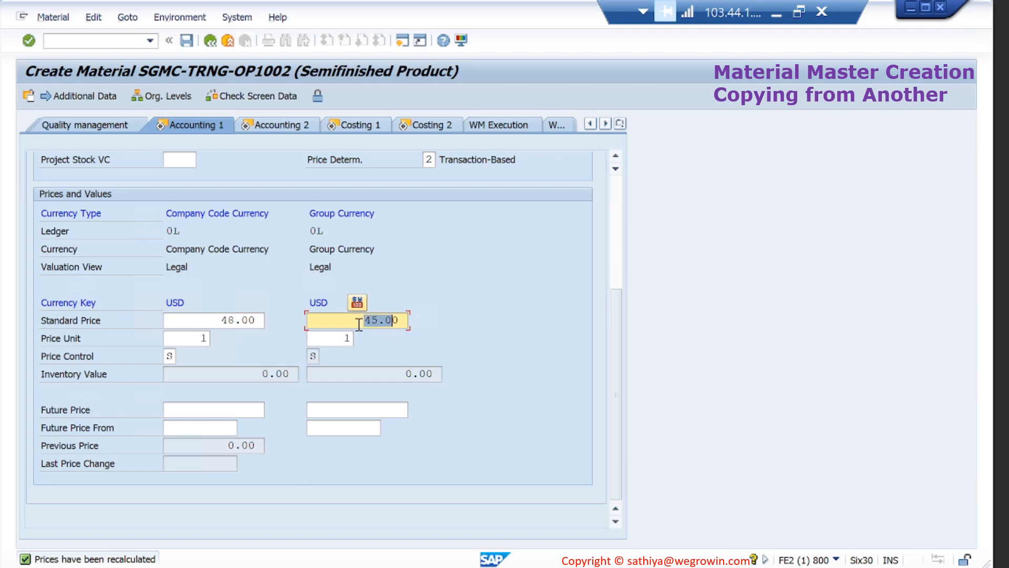
{"action": "key", "text": "shift+Right"}
{"action": "type", "text": "48"}
{"action": "key", "text": "BackSpace"}
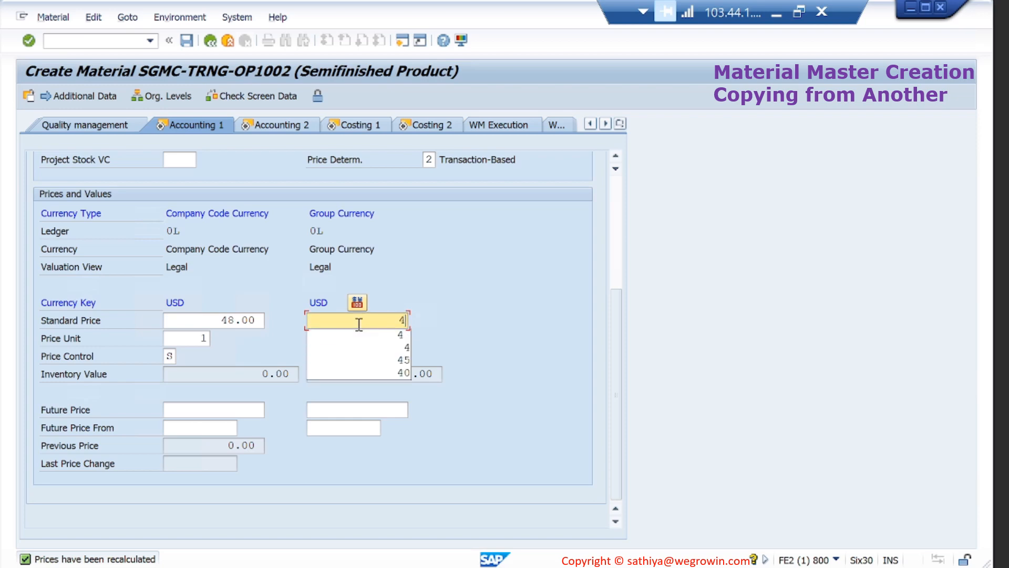
{"action": "type", "text": "8"}
{"action": "key", "text": "Return"}
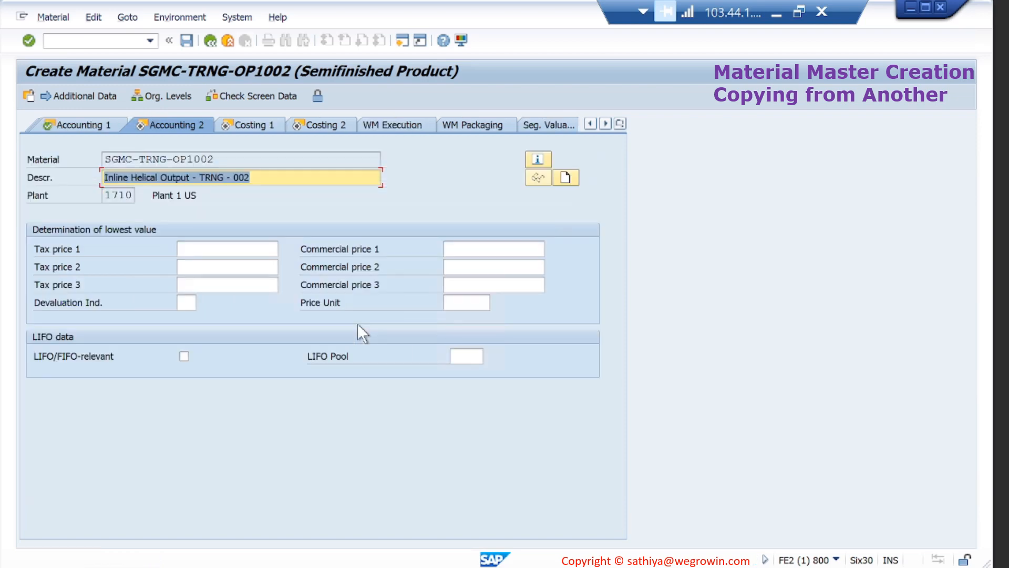
Recheck the standard prices in the Accounting 1 view, and continue past Accounting 2 to the Costing 1 view.
{"action": "left_click", "coordinate": [93, 125]}
{"action": "scroll", "coordinate": [266, 461], "scroll_direction": "down", "scroll_amount": 3}
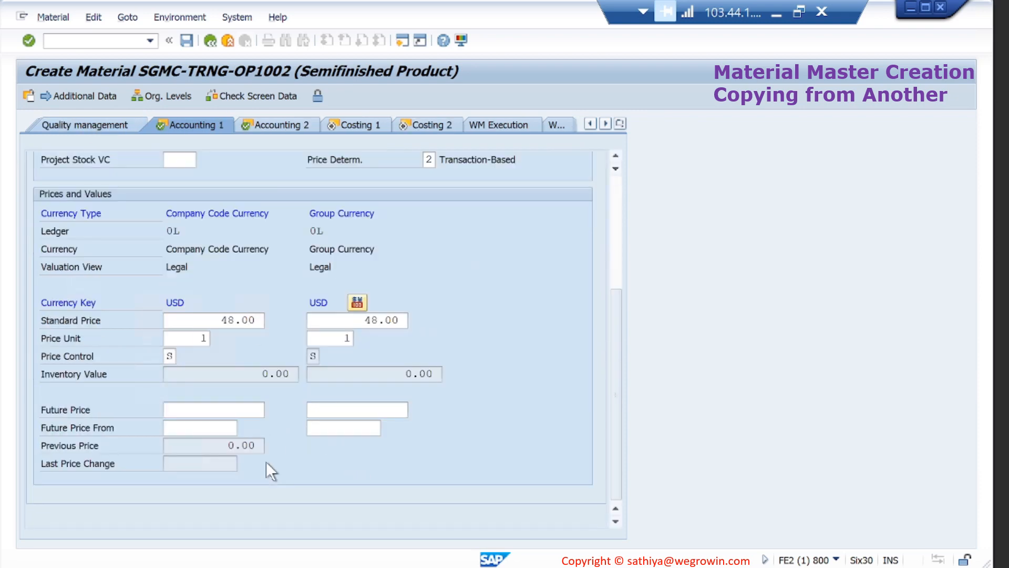
{"action": "key", "text": "Return"}
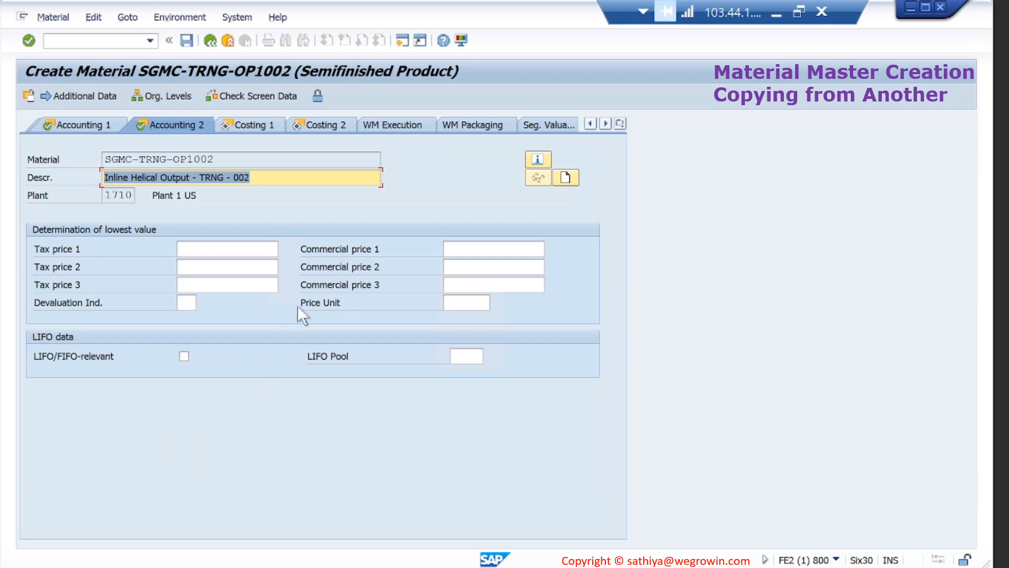
{"action": "key", "text": "Return"}
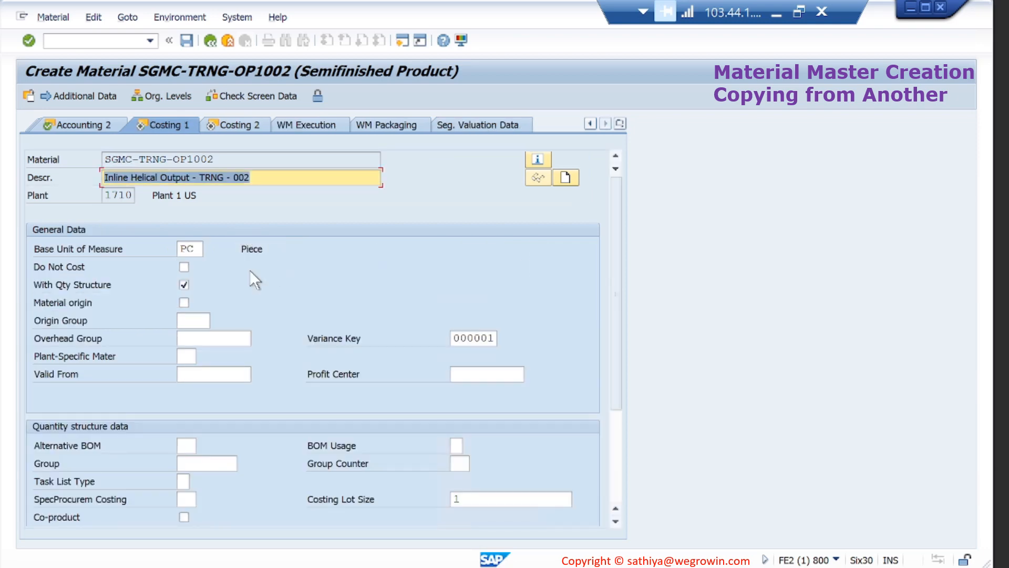
Confirm both costing views and save the new material, checking the detailed status message before minimizing the remote session.
{"action": "scroll", "coordinate": [362, 353], "scroll_direction": "down", "scroll_amount": 3}
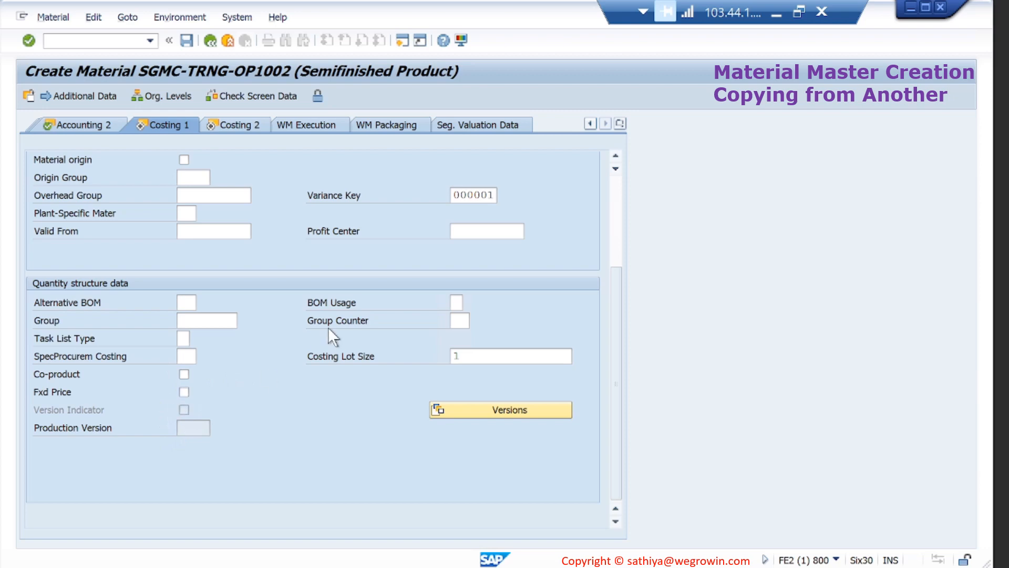
{"action": "key", "text": "Return"}
{"action": "scroll", "coordinate": [352, 339], "scroll_direction": "down", "scroll_amount": 1}
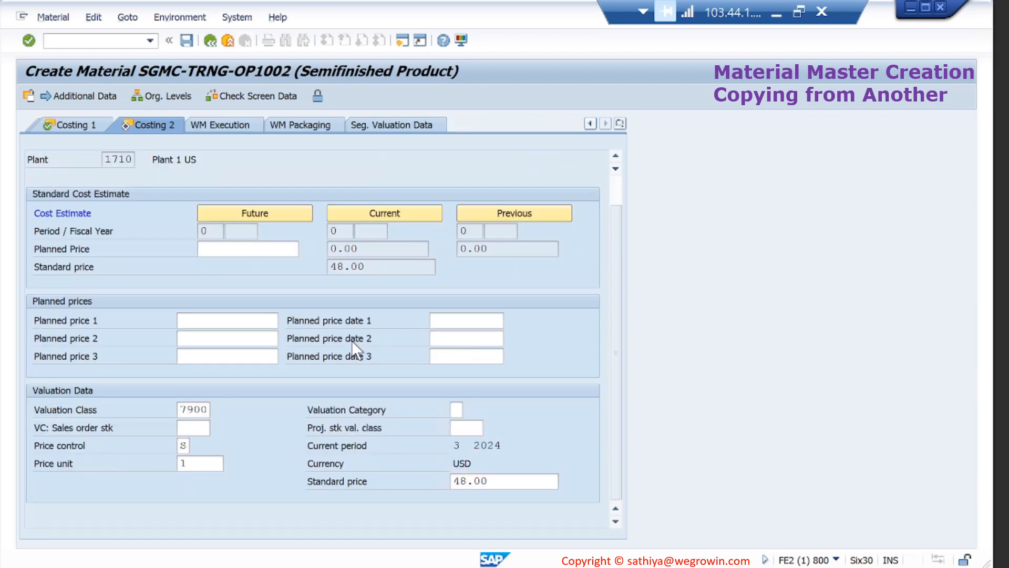
{"action": "key", "text": "Return"}
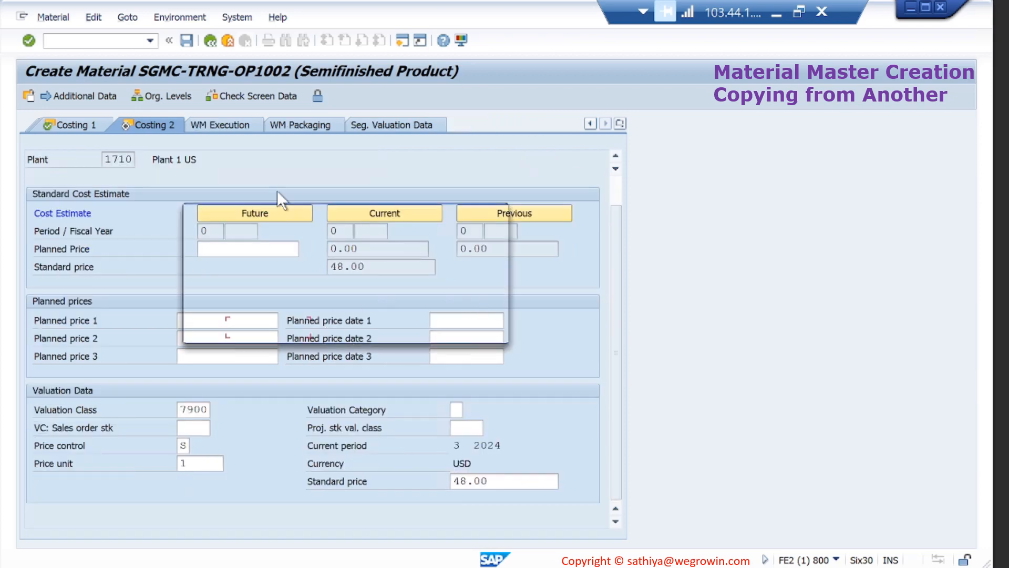
{"action": "left_click", "coordinate": [275, 330]}
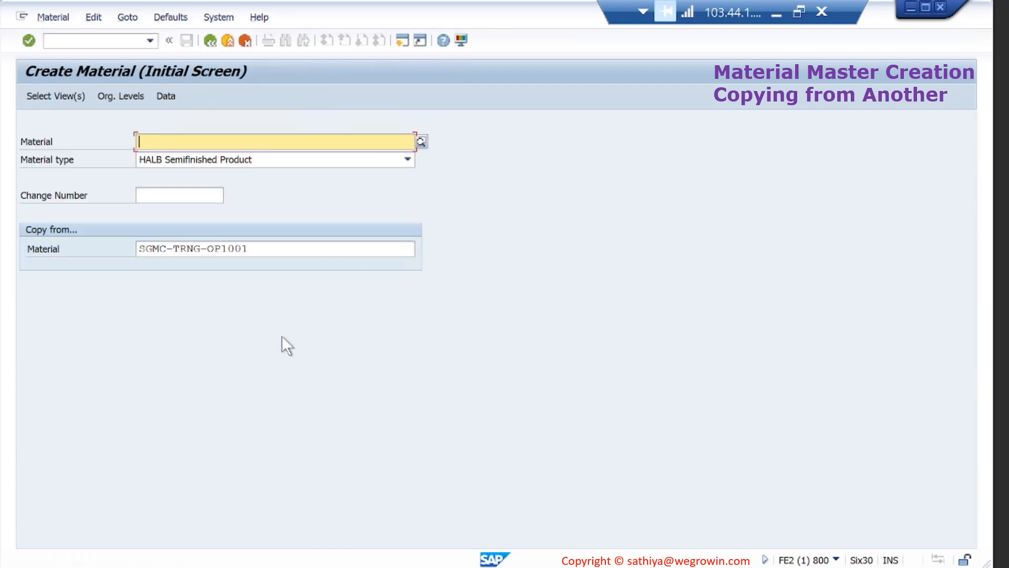
{"action": "double_click", "coordinate": [185, 560]}
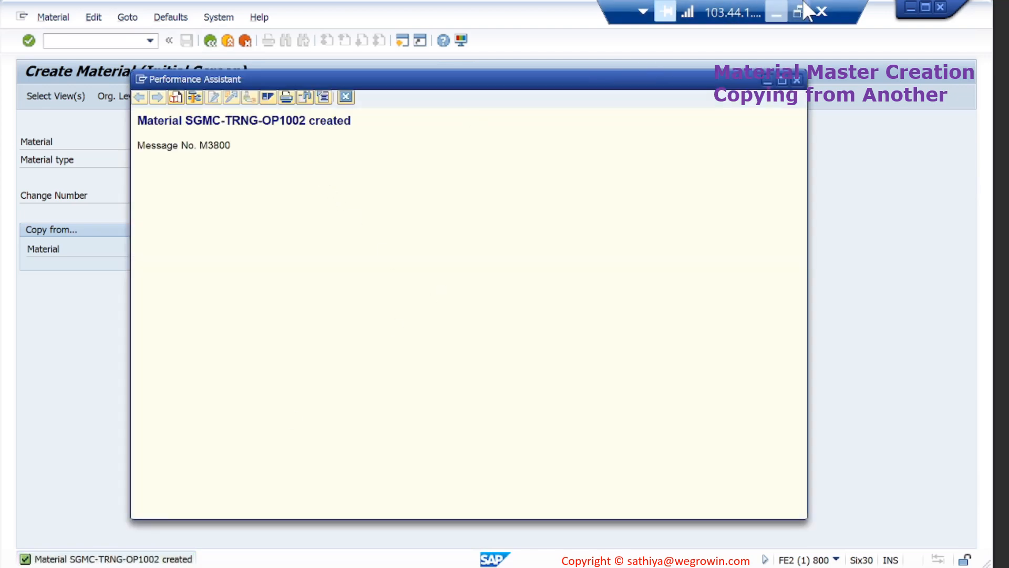
{"action": "left_click", "coordinate": [775, 14]}
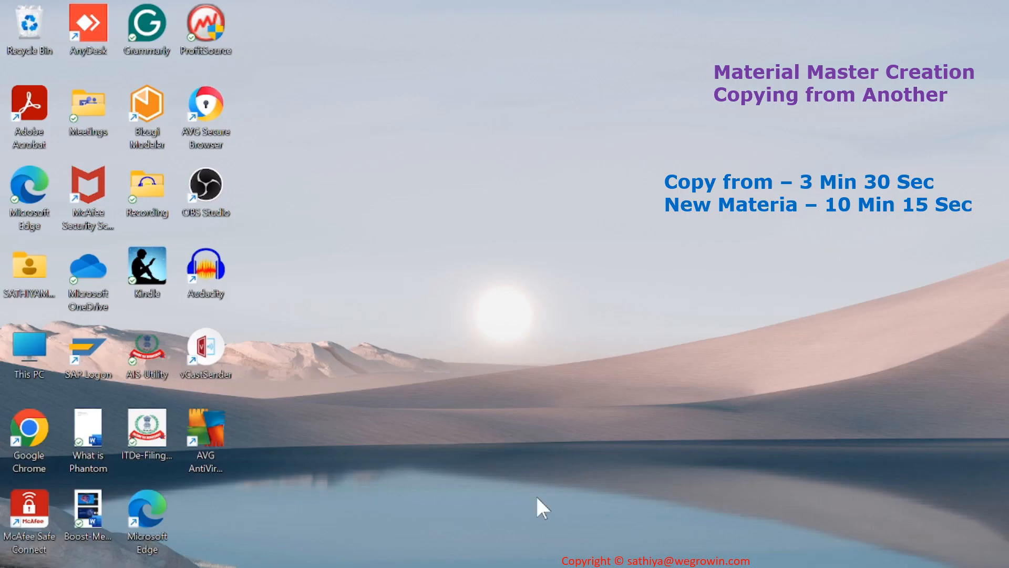
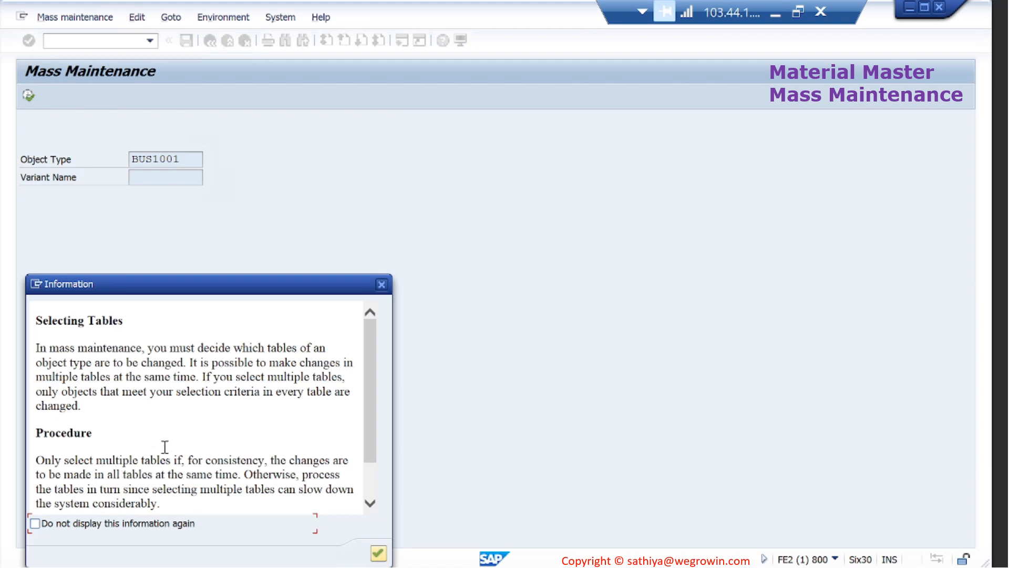
Start mass maintenance of object type BUS1001 for the Plant Data for Material table (MARC), accepting the information and warning texts.
{"action": "left_click_drag", "start_coordinate": [370, 422], "coordinate": [370, 462]}
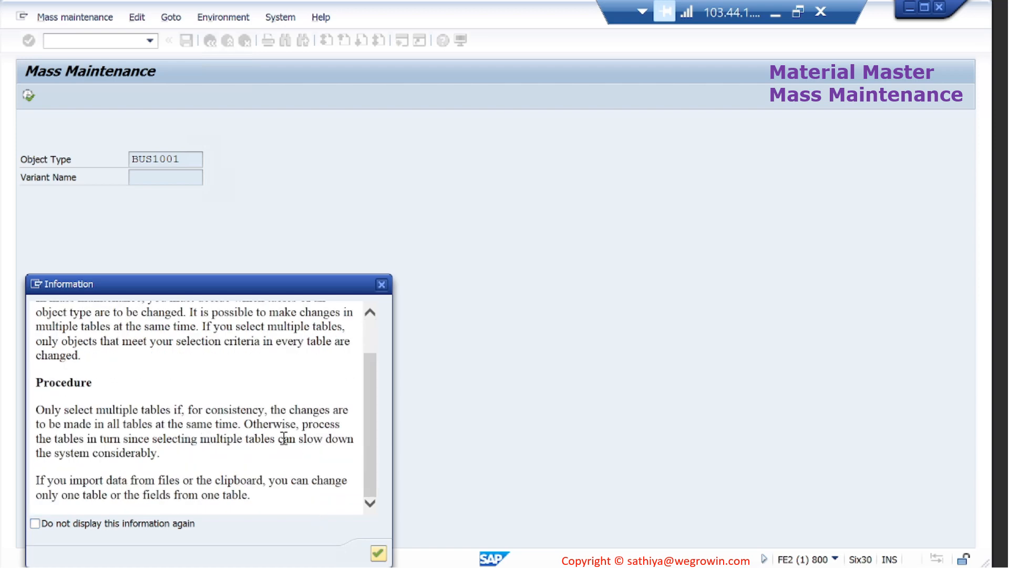
{"action": "left_click", "coordinate": [379, 554]}
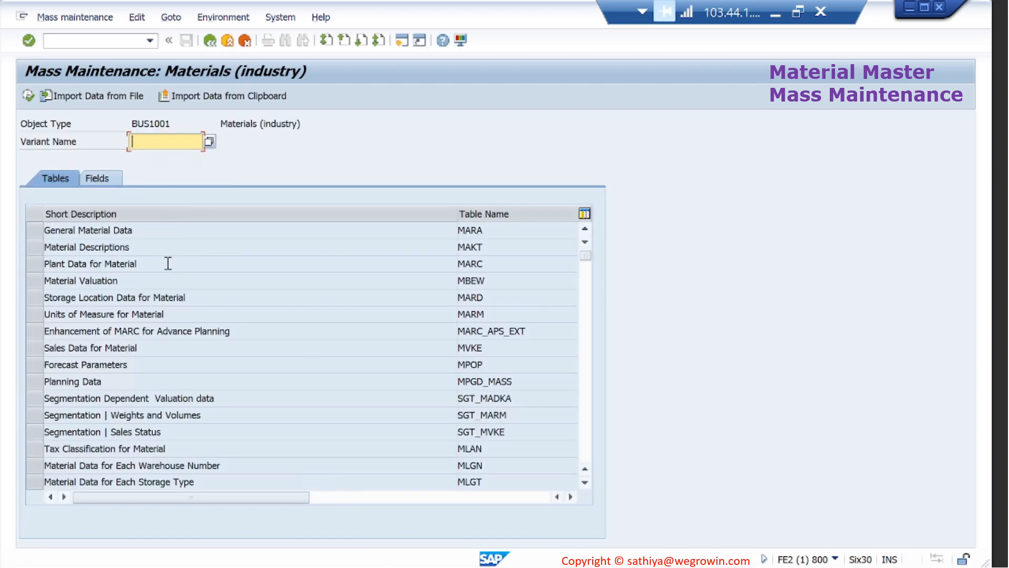
{"action": "left_click", "coordinate": [34, 263]}
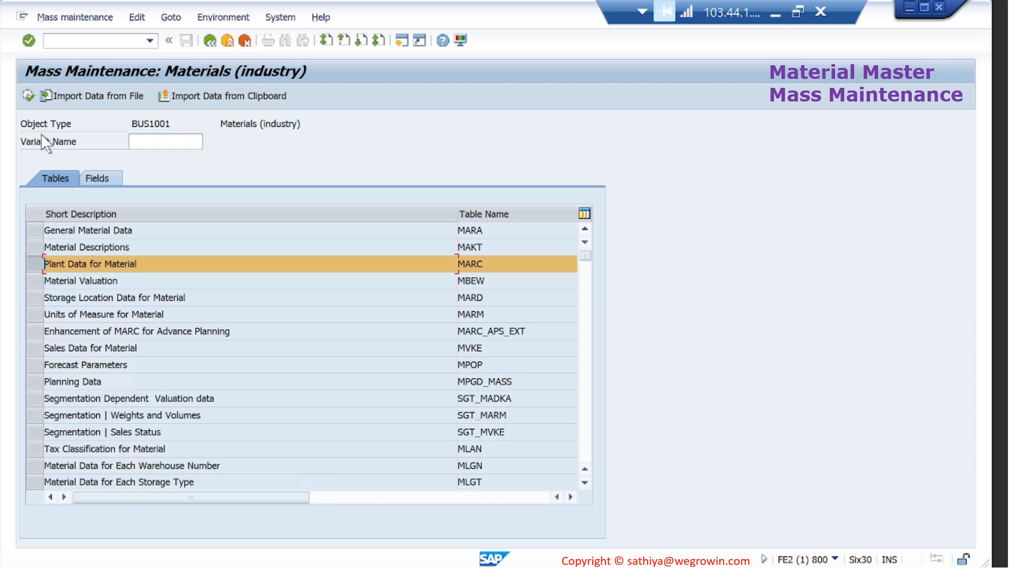
{"action": "left_click", "coordinate": [29, 95]}
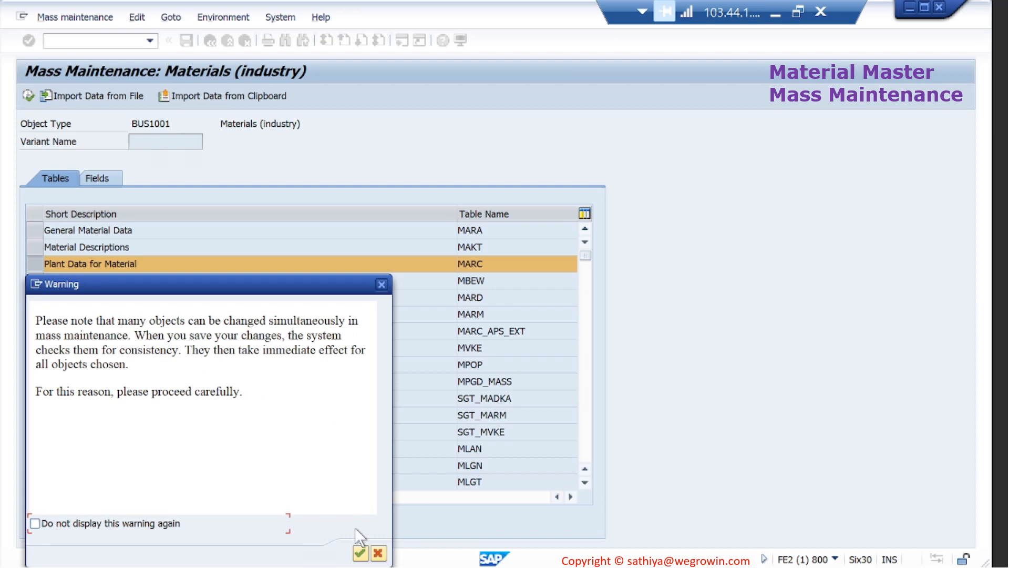
{"action": "left_click", "coordinate": [359, 553]}
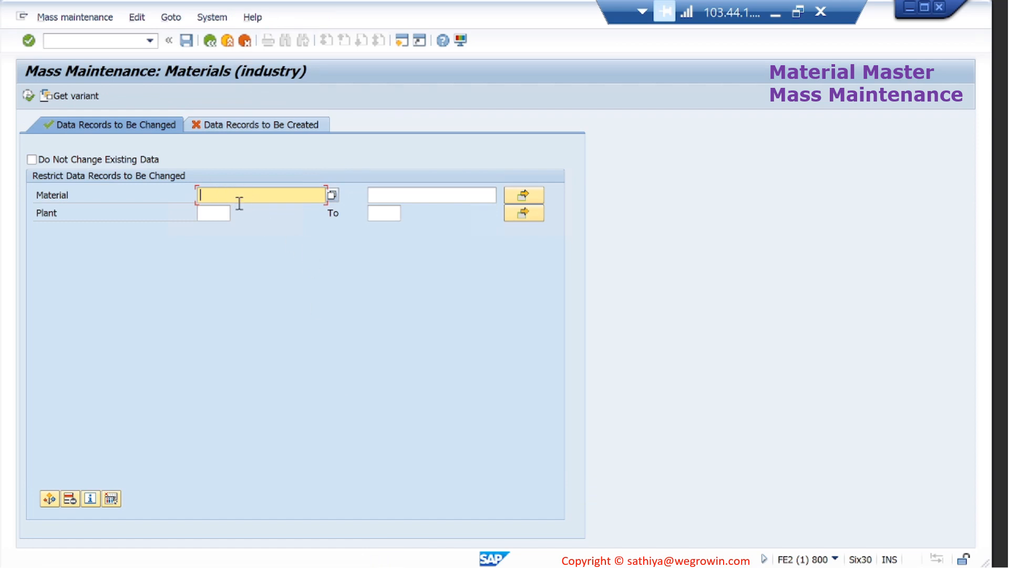
Restrict the records to materials SgMC-TRNG* in plant 1710, run the selection and look through the listed materials.
{"action": "type", "text": "SGMC-"}
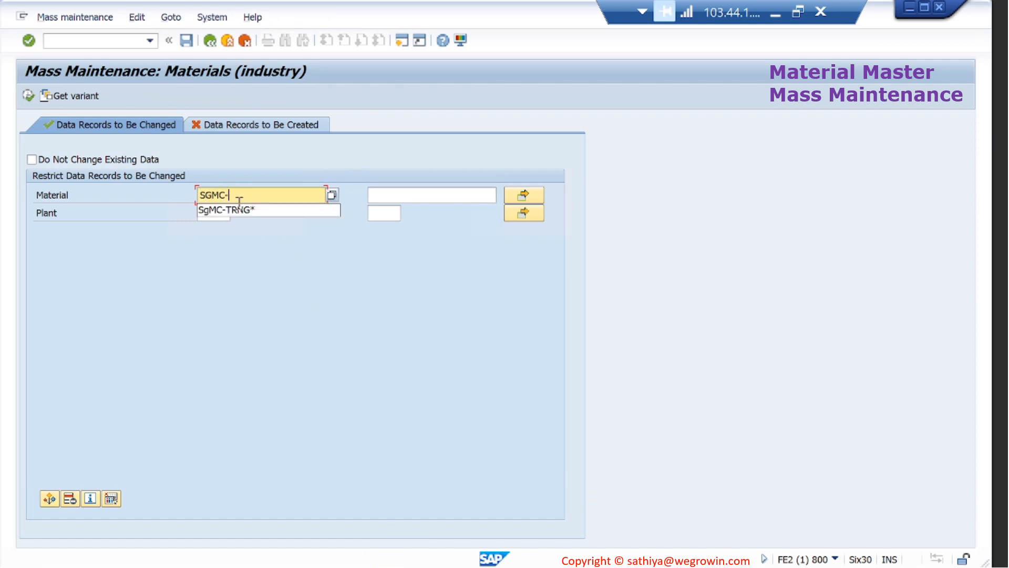
{"action": "type", "text": "TRNG*"}
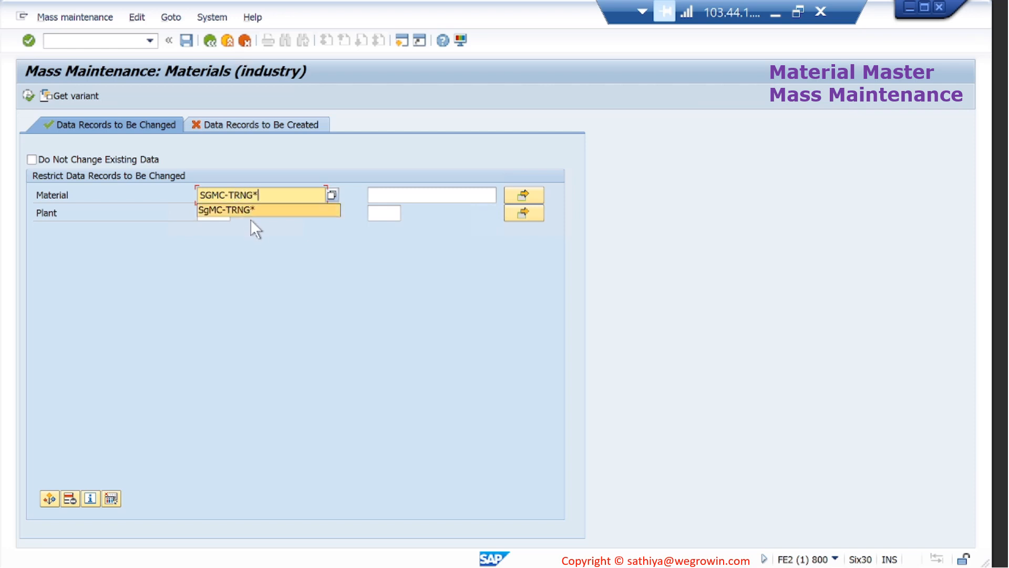
{"action": "left_click", "coordinate": [251, 209]}
{"action": "left_click", "coordinate": [211, 212]}
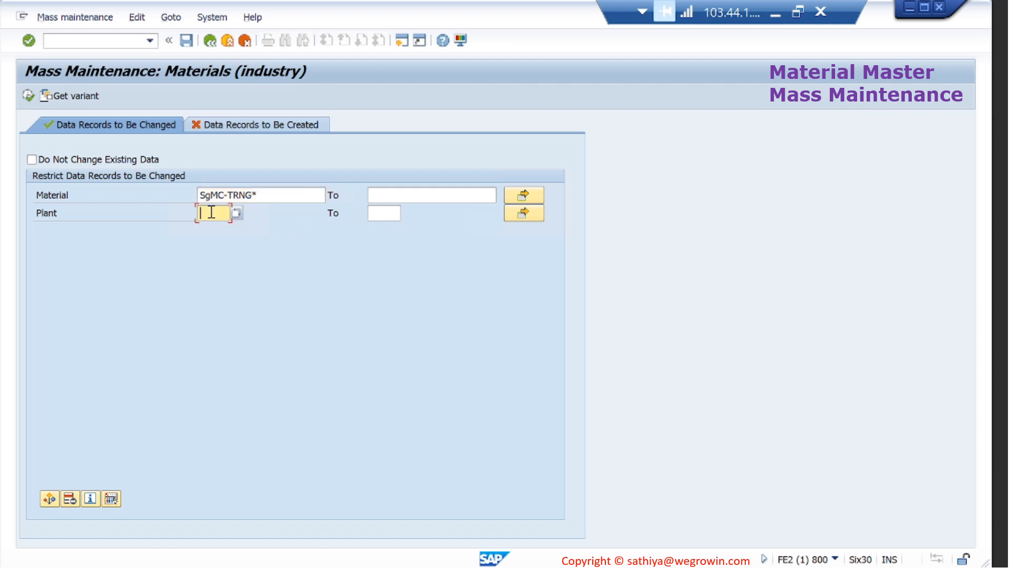
{"action": "type", "text": "1110"}
{"action": "key", "text": "Return"}
{"action": "left_click", "coordinate": [28, 95]}
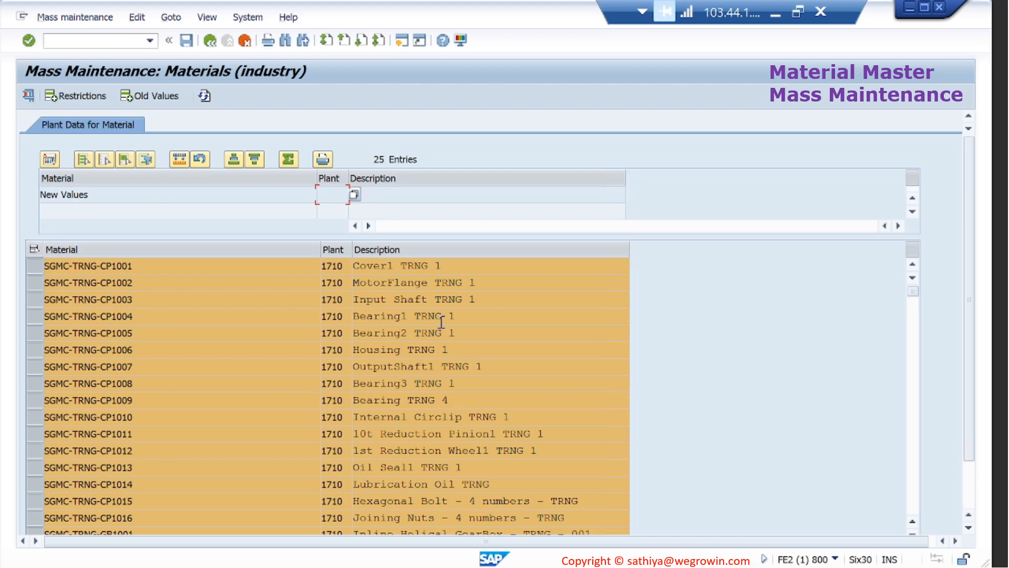
{"action": "left_click", "coordinate": [913, 482]}
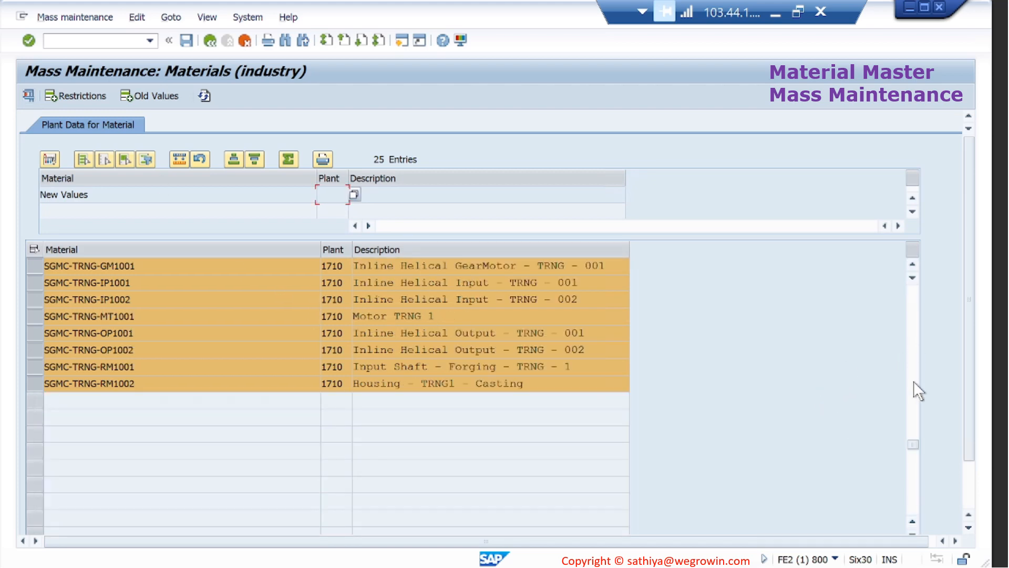
{"action": "left_click_drag", "start_coordinate": [911, 439], "coordinate": [912, 263]}
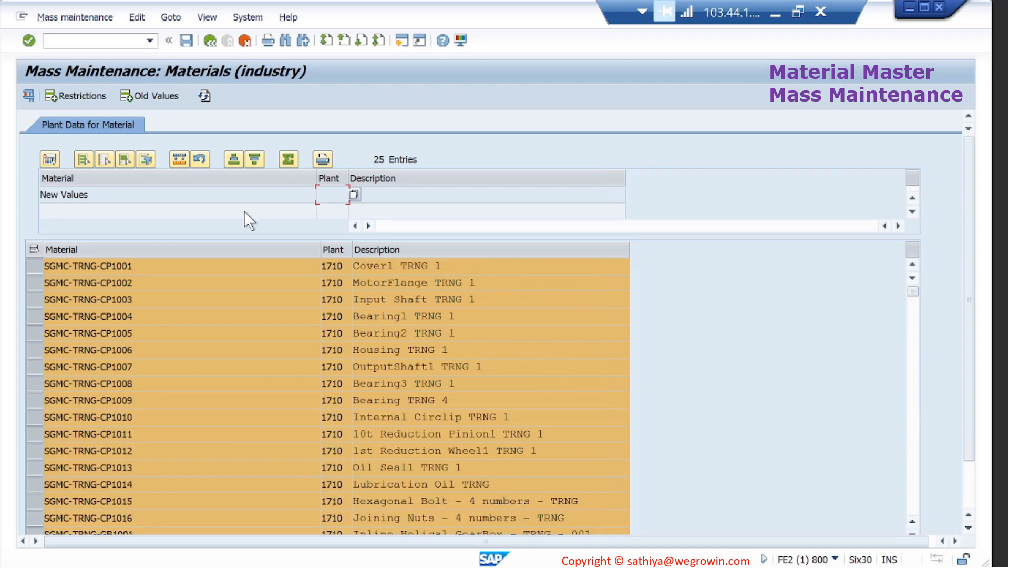
Add the MRP Controller field from the field pool to the selection criteria and confirm the field selection.
{"action": "left_click", "coordinate": [51, 160]}
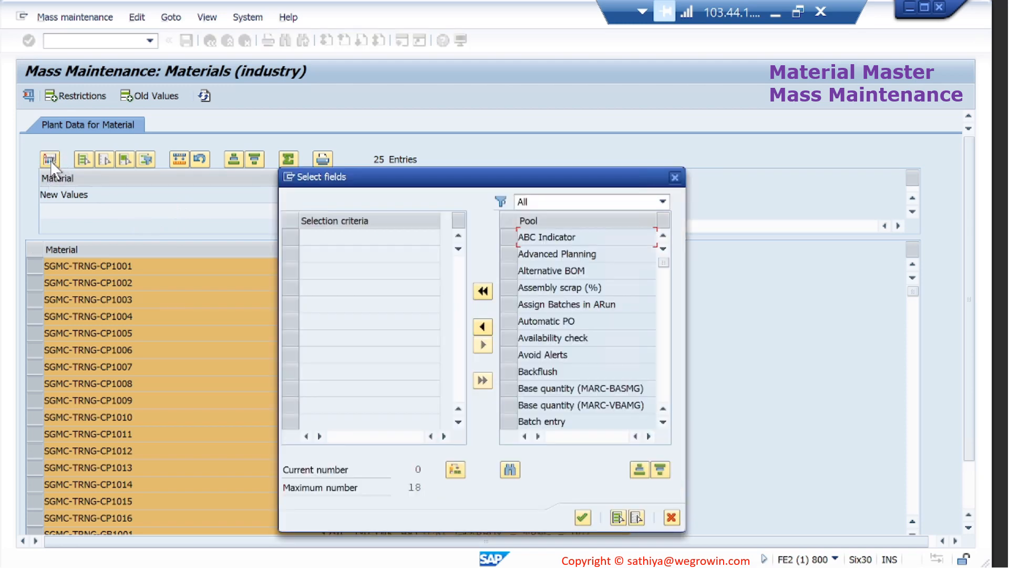
{"action": "left_click", "coordinate": [664, 363]}
{"action": "left_click", "coordinate": [664, 362]}
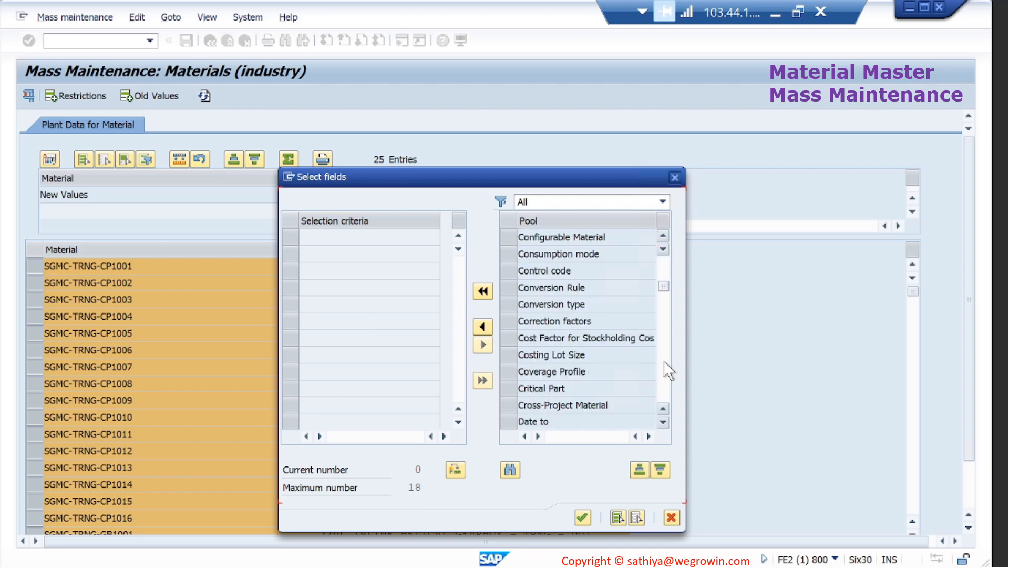
{"action": "left_click", "coordinate": [665, 361]}
{"action": "left_click", "coordinate": [664, 362]}
{"action": "left_click", "coordinate": [664, 362]}
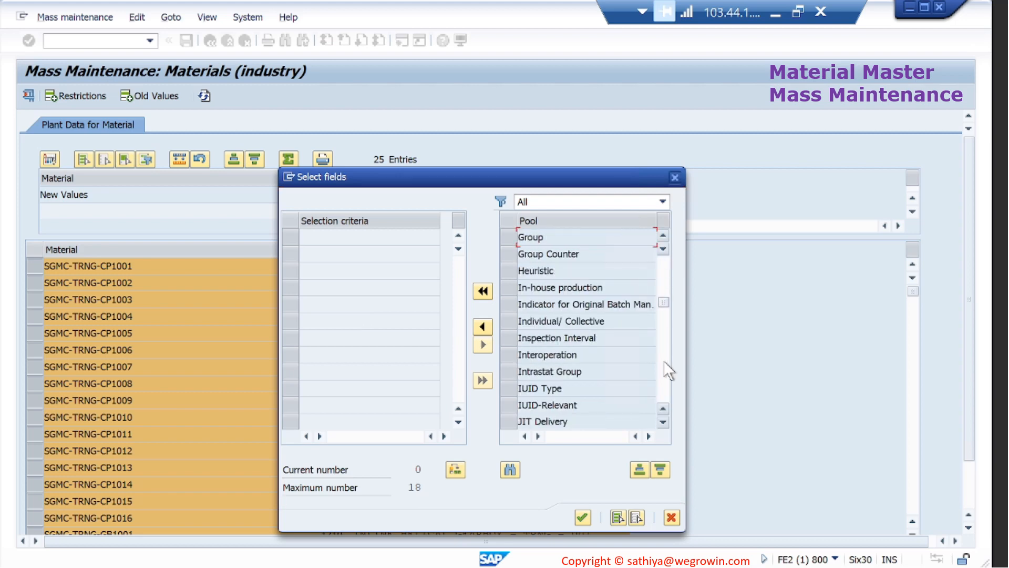
{"action": "left_click", "coordinate": [664, 362]}
{"action": "left_click", "coordinate": [665, 363]}
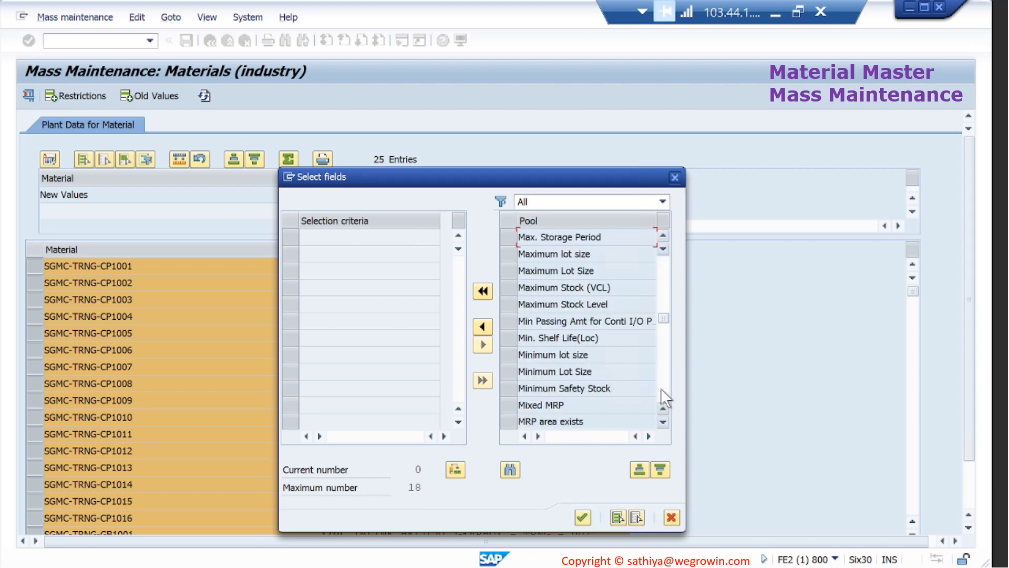
{"action": "left_click", "coordinate": [663, 386]}
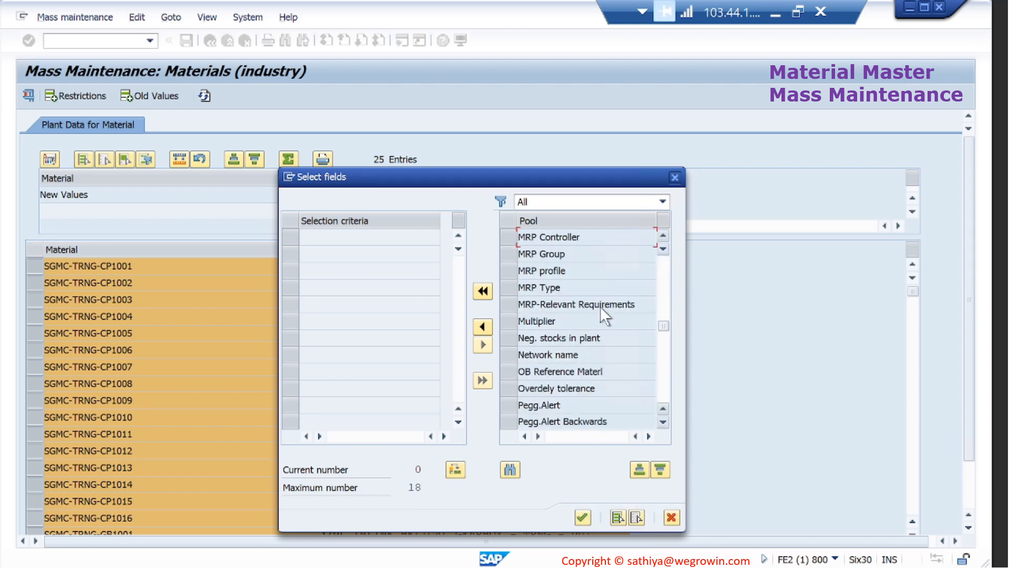
{"action": "left_click", "coordinate": [511, 242]}
{"action": "left_click", "coordinate": [482, 326]}
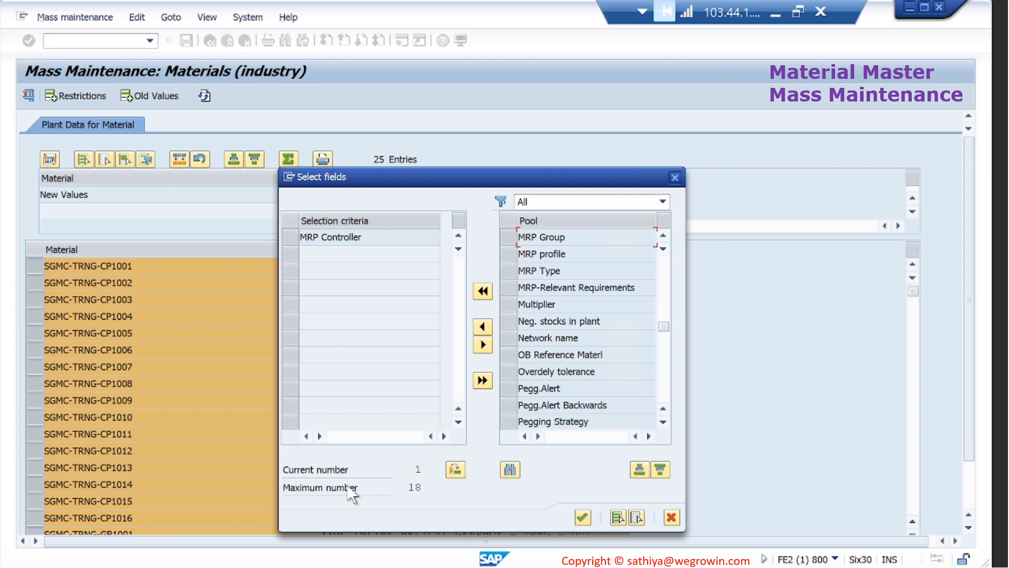
{"action": "left_click", "coordinate": [410, 486]}
{"action": "double_click", "coordinate": [411, 486]}
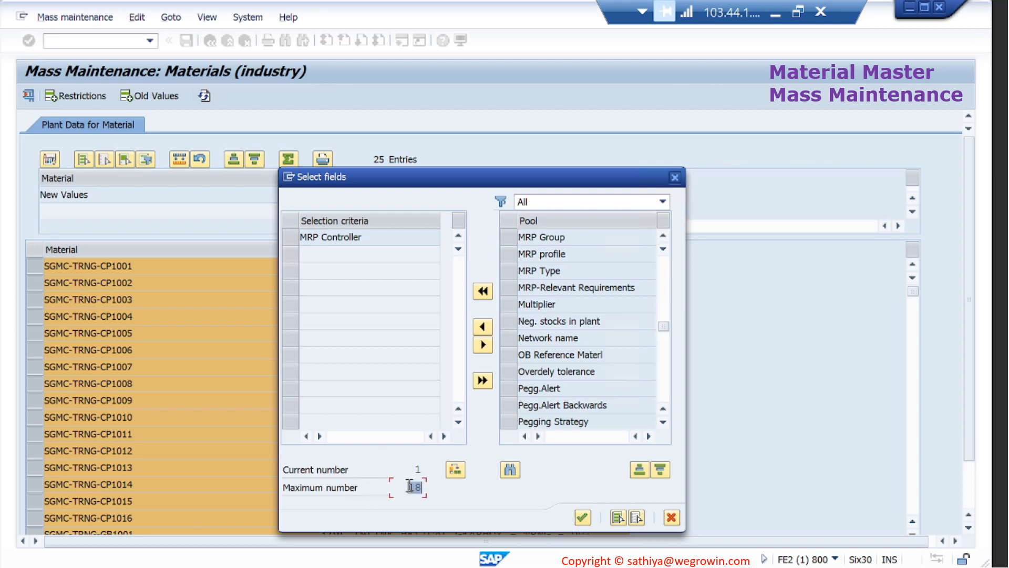
{"action": "left_click", "coordinate": [582, 517]}
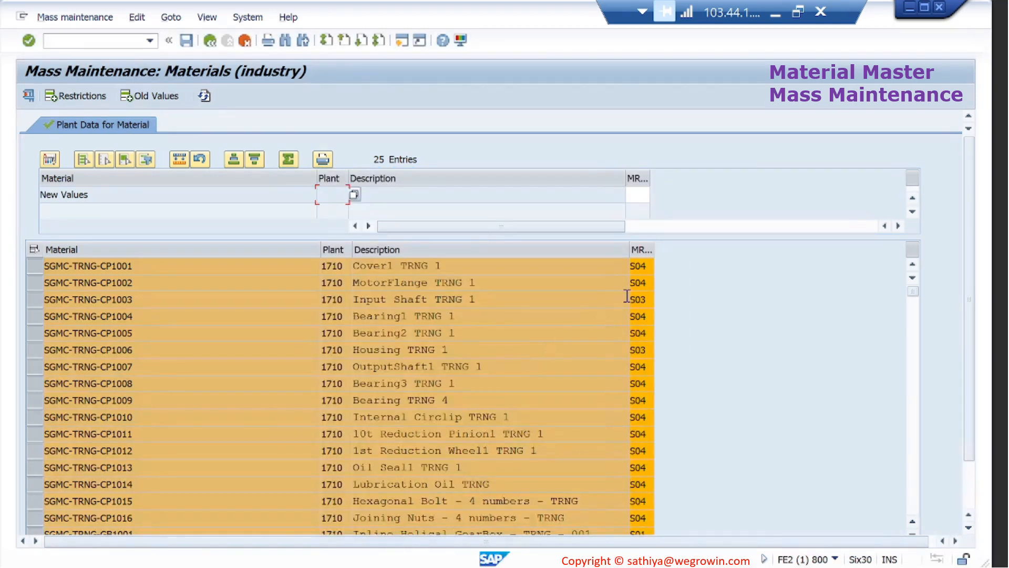
Choose MRP controller 001 of plant 1710 as the new value, checking the entries of CP1003 and CP1006.
{"action": "left_click", "coordinate": [638, 194]}
{"action": "left_click", "coordinate": [655, 195]}
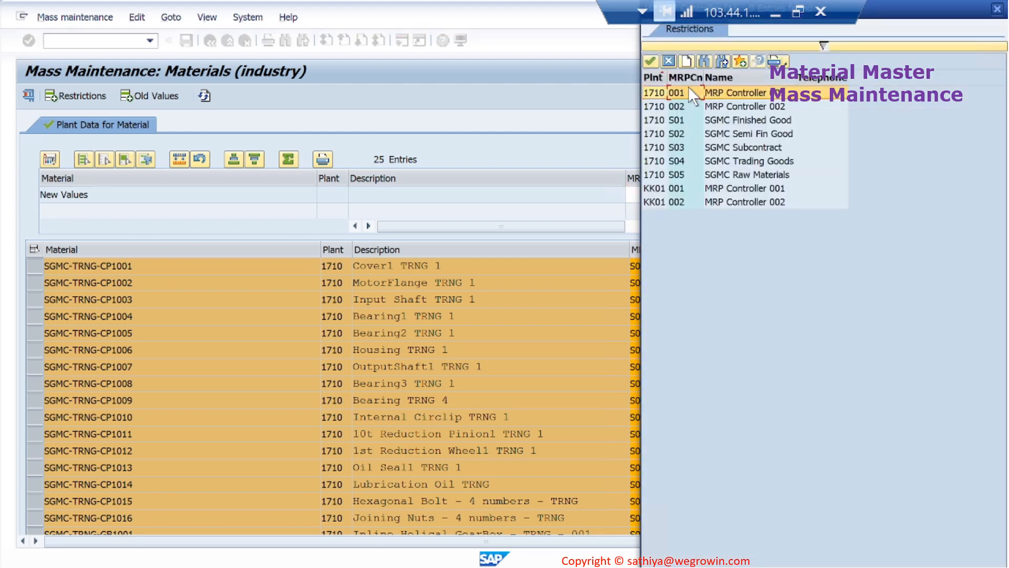
{"action": "left_click", "coordinate": [685, 93]}
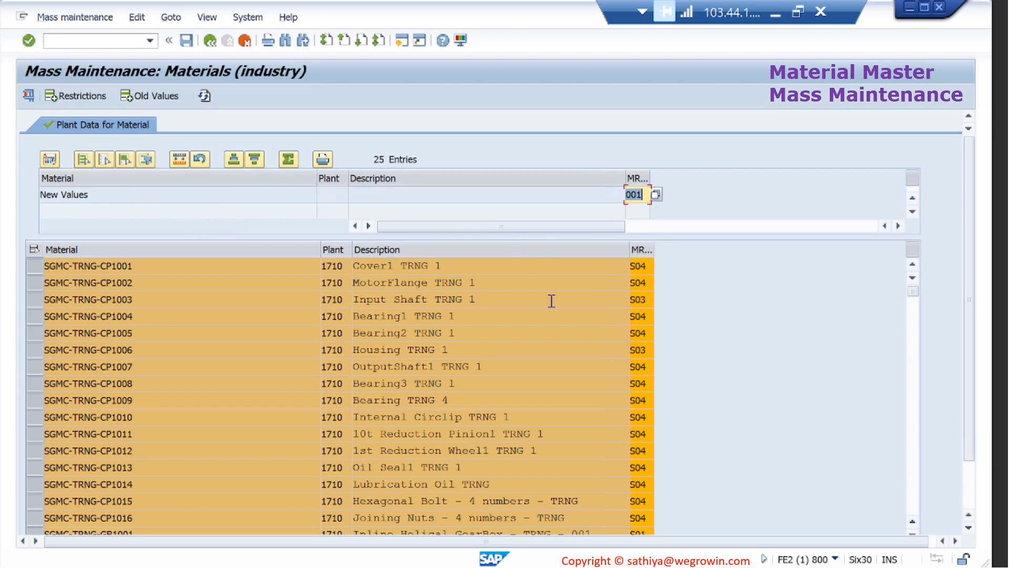
{"action": "left_click", "coordinate": [646, 300]}
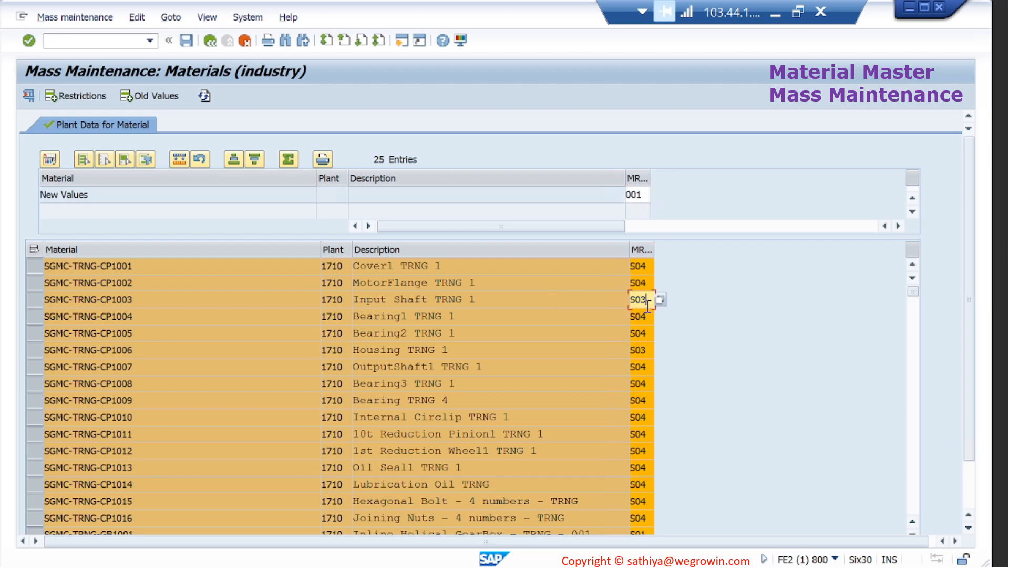
{"action": "left_click", "coordinate": [646, 350]}
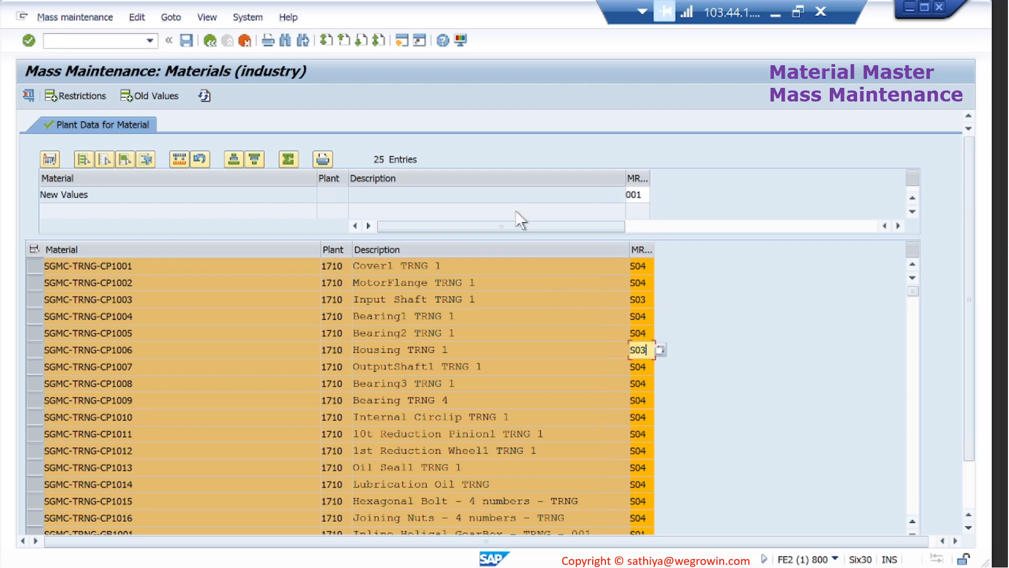
Show the replacement restrictions and limit the MRP controller change to records with S03.
{"action": "left_click", "coordinate": [90, 93]}
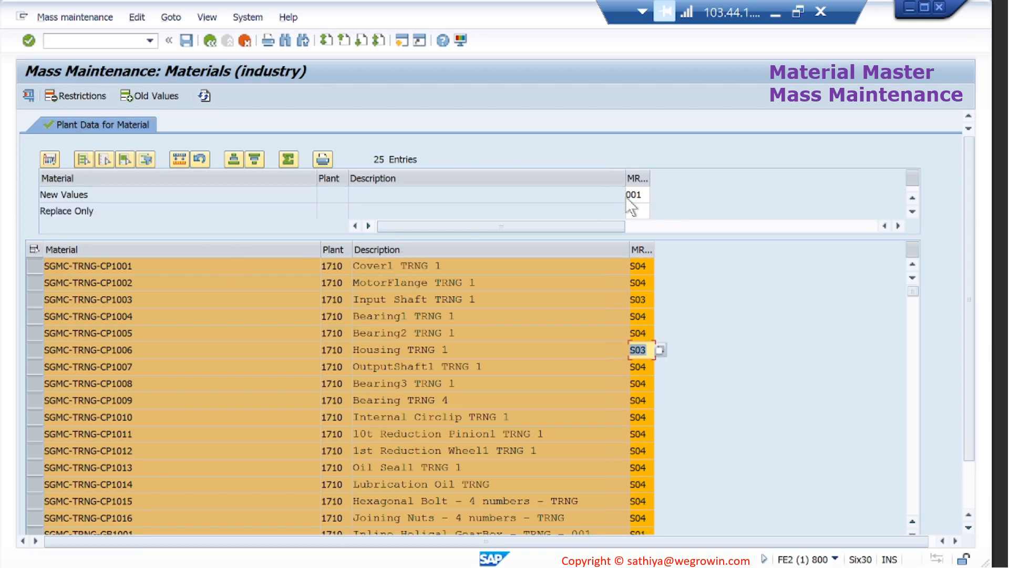
{"action": "left_click", "coordinate": [644, 210]}
{"action": "left_click", "coordinate": [655, 209]}
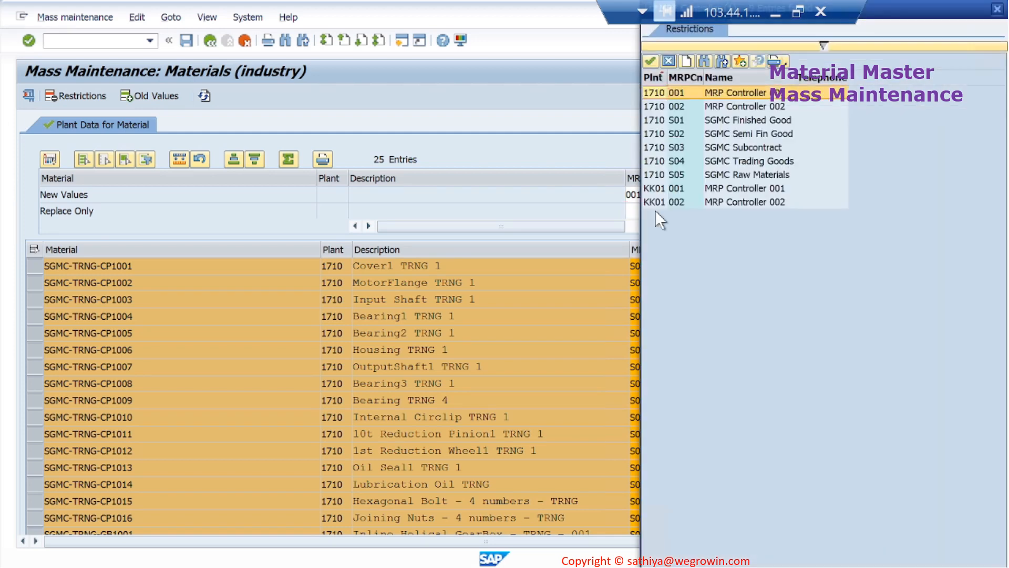
{"action": "double_click", "coordinate": [683, 146]}
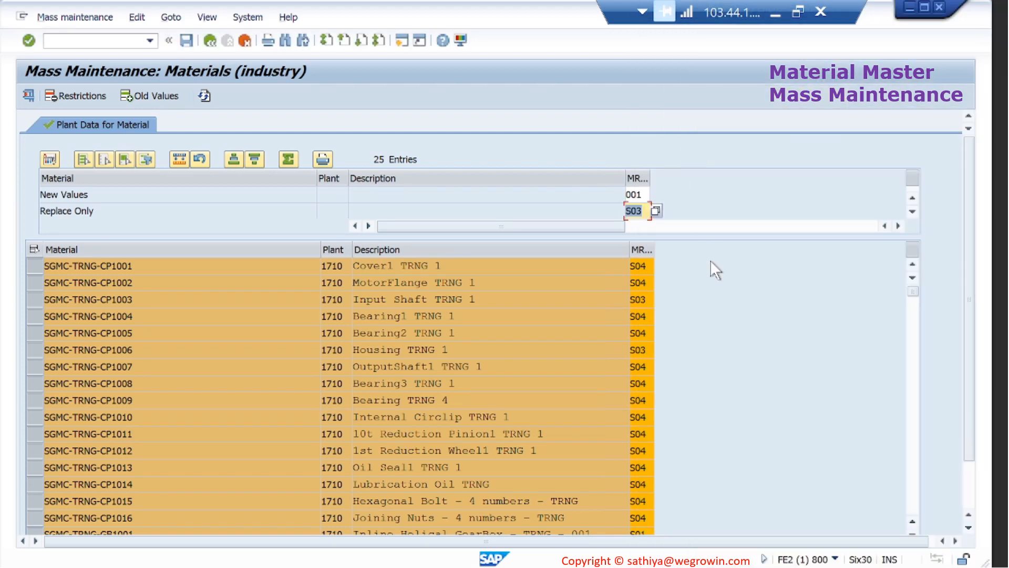
{"action": "left_click", "coordinate": [636, 171]}
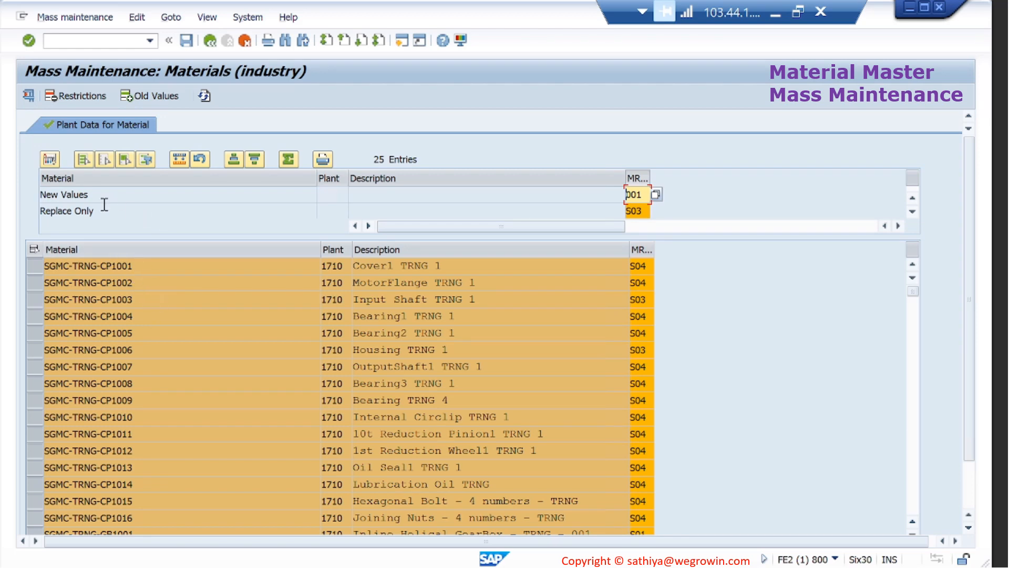
Run the mass change in test mode, review the update messages and return to the data, accepting the buffer warning.
{"action": "left_click", "coordinate": [24, 94]}
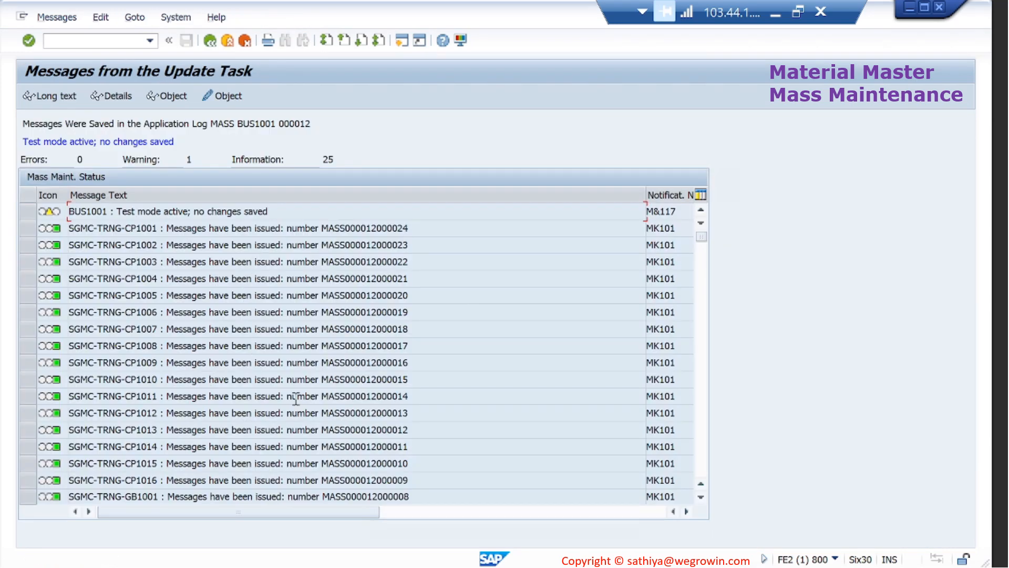
{"action": "left_click", "coordinate": [699, 453]}
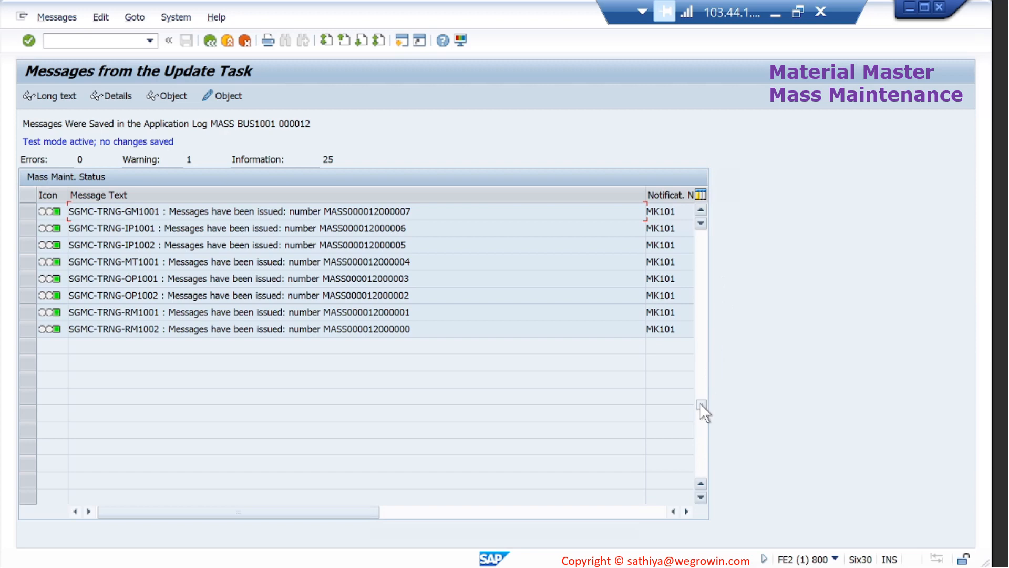
{"action": "left_click_drag", "start_coordinate": [700, 404], "coordinate": [701, 217]}
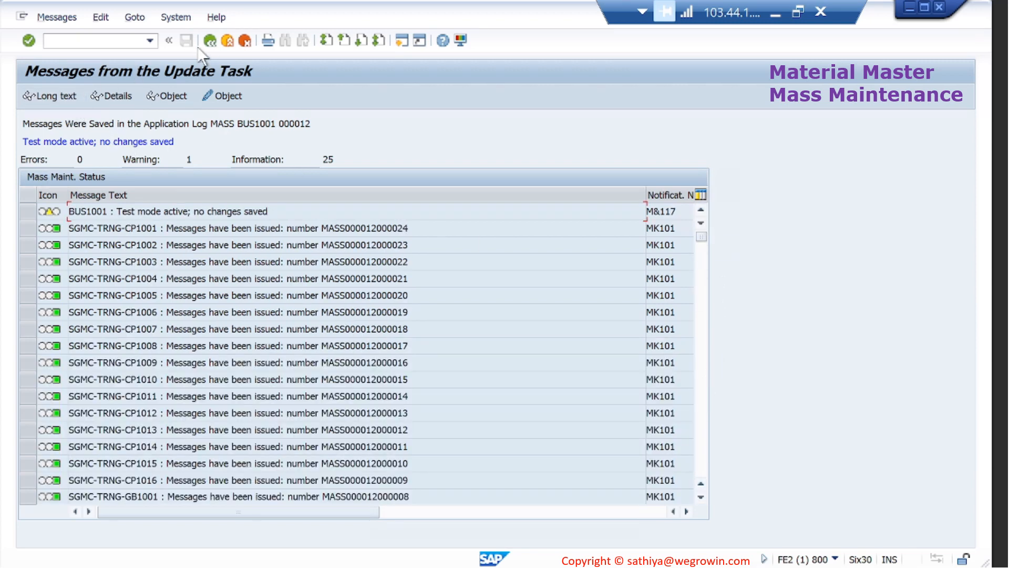
{"action": "left_click", "coordinate": [210, 42]}
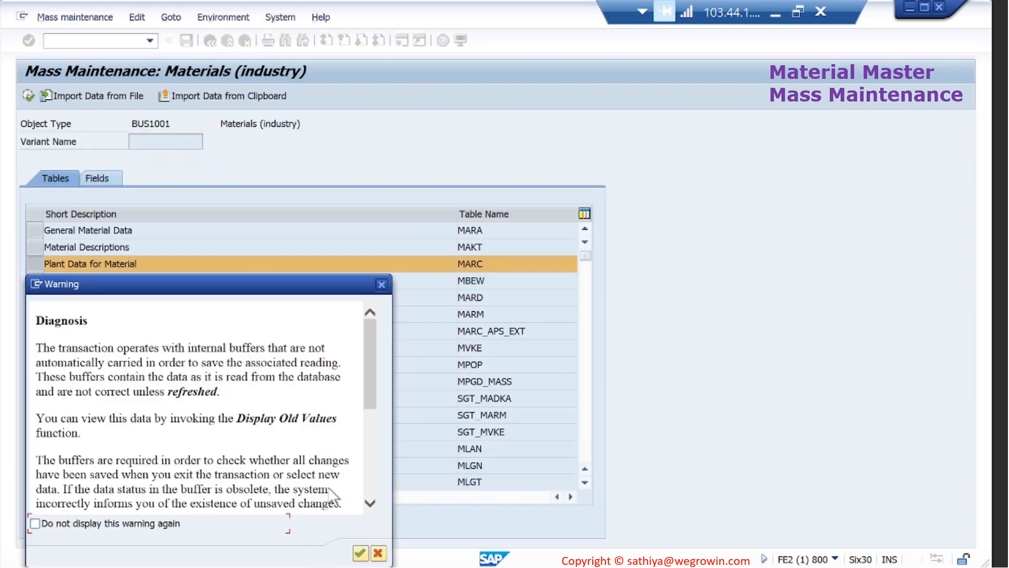
{"action": "left_click", "coordinate": [360, 553]}
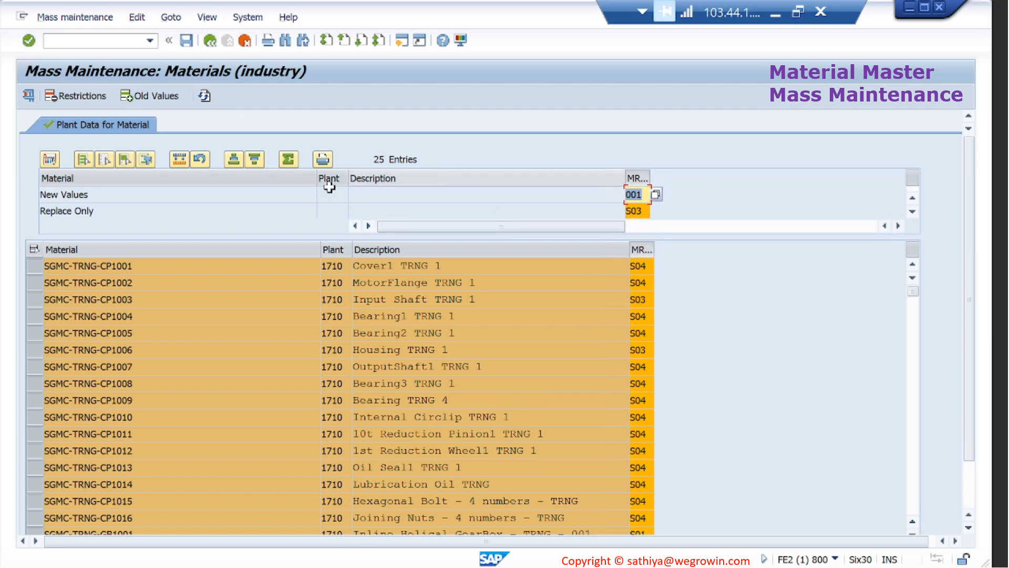
Apply the new MRP controller to the matching records, check CP1003 and CP1006, and save the changes, accepting the warning.
{"action": "left_click", "coordinate": [179, 158]}
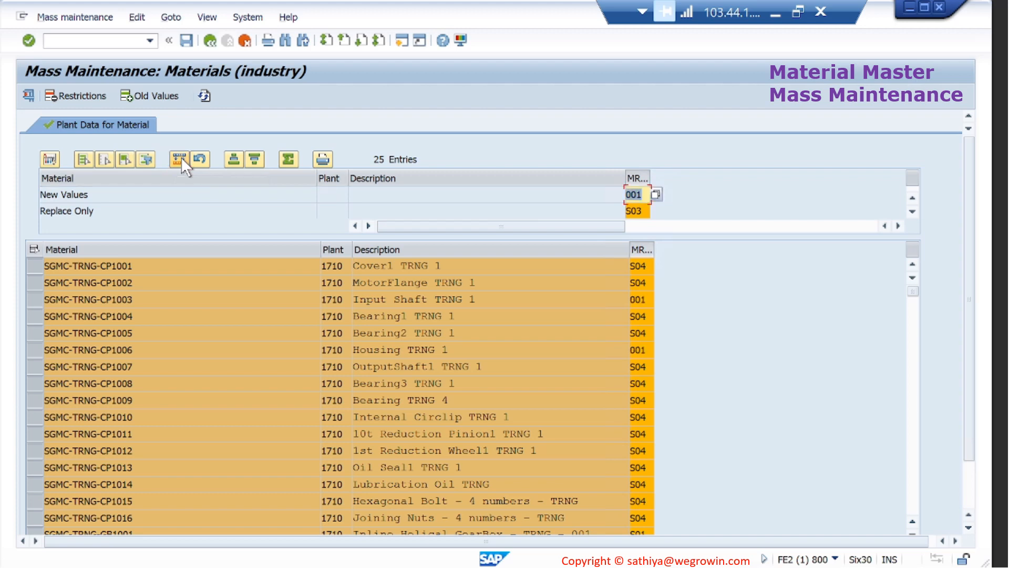
{"action": "left_click", "coordinate": [650, 299]}
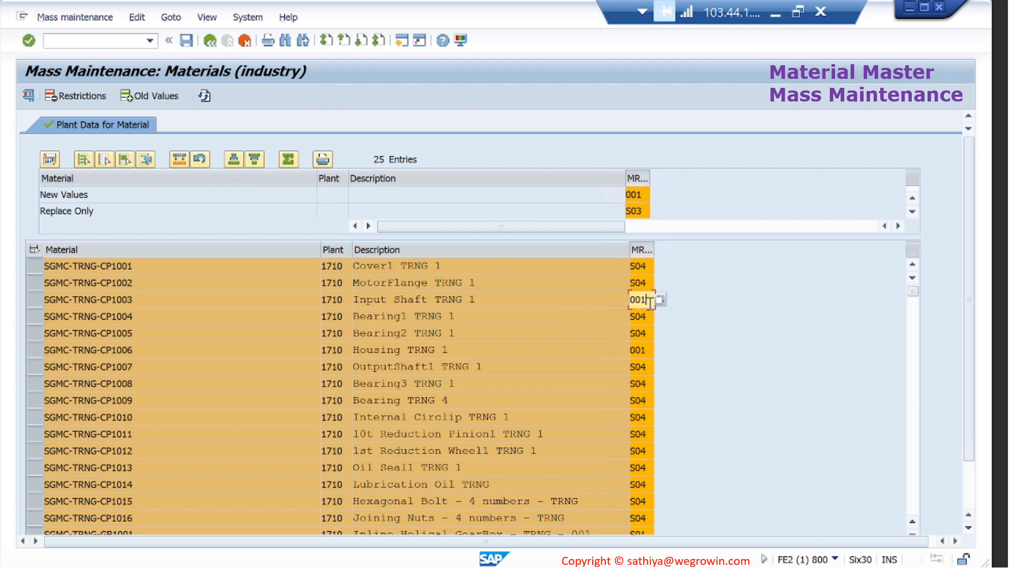
{"action": "left_click", "coordinate": [640, 350]}
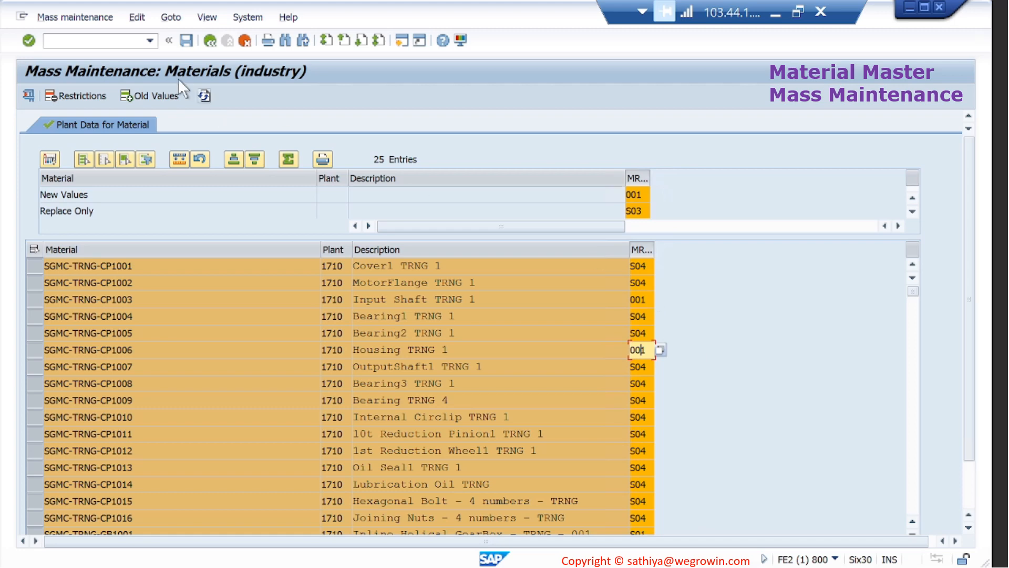
{"action": "left_click", "coordinate": [187, 38]}
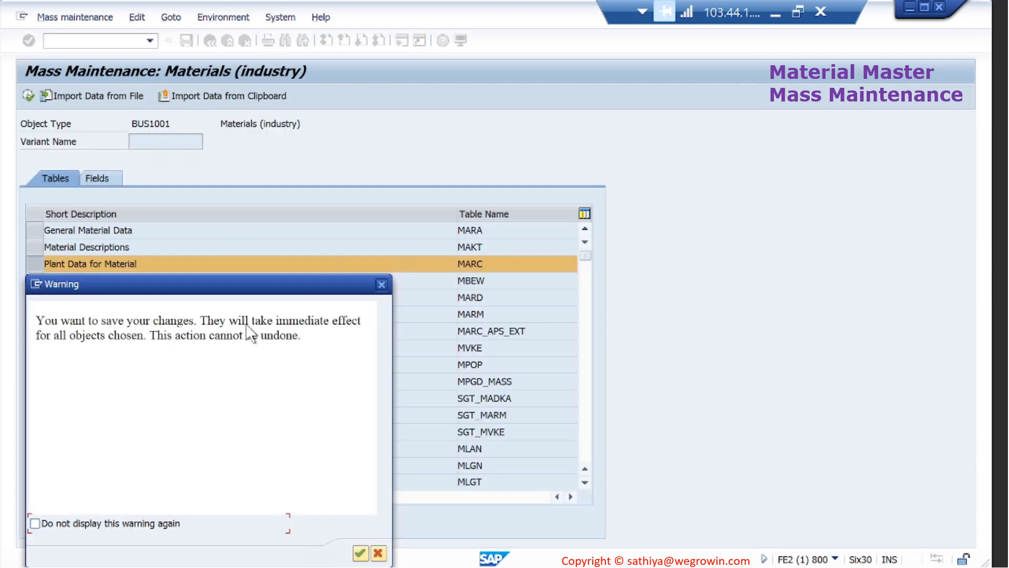
{"action": "left_click", "coordinate": [360, 552]}
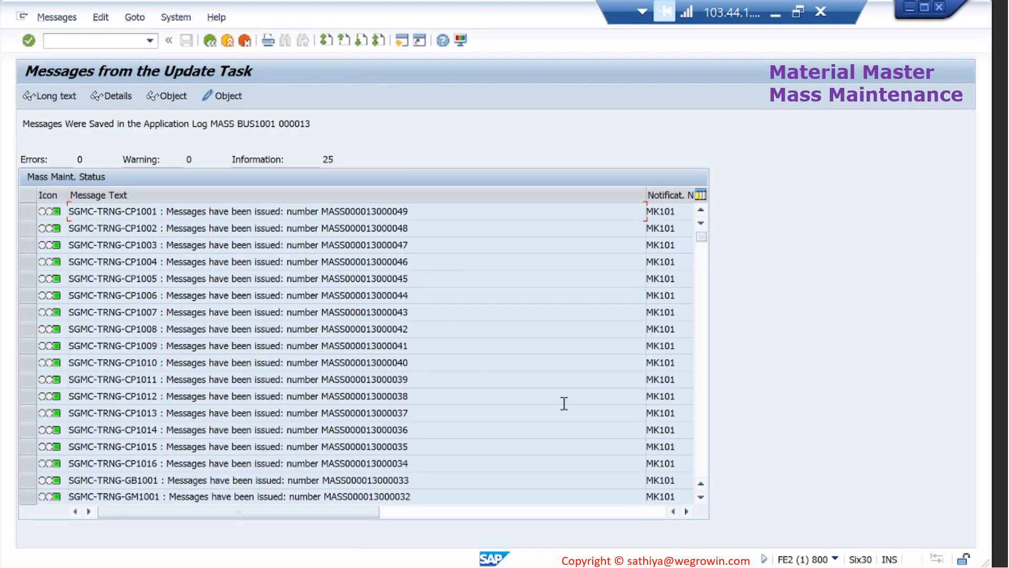
Look through the update messages and examine the detailed log for material SGMC-TRNG-CP1003, returning to the message list.
{"action": "left_click", "coordinate": [687, 511]}
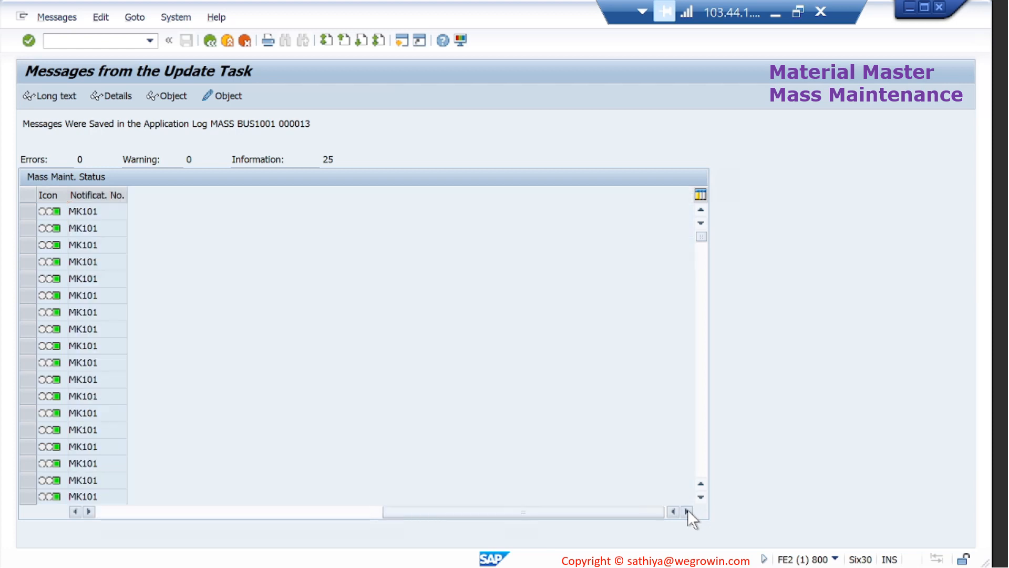
{"action": "left_click_drag", "start_coordinate": [413, 522], "coordinate": [158, 513]}
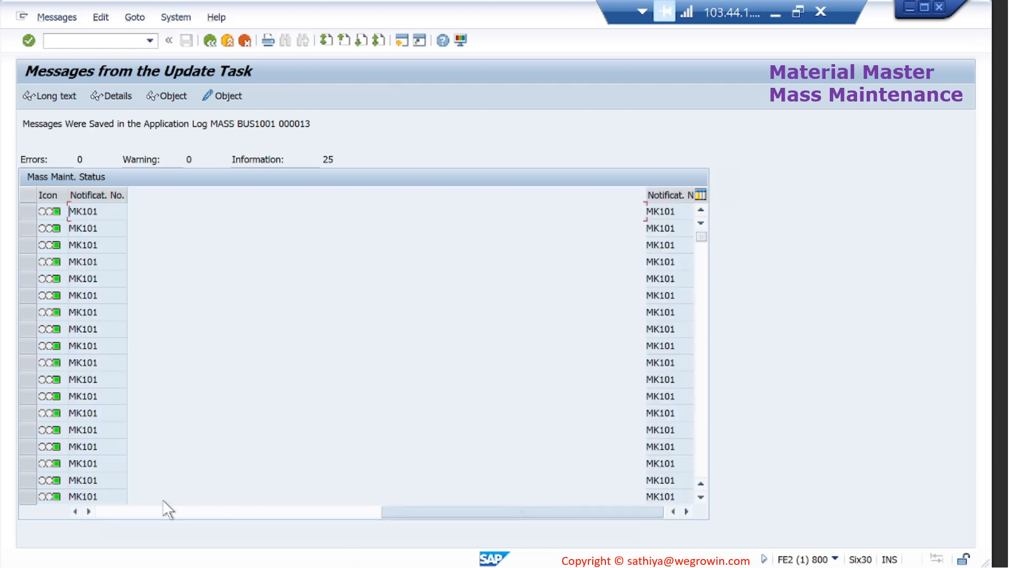
{"action": "left_click", "coordinate": [27, 245]}
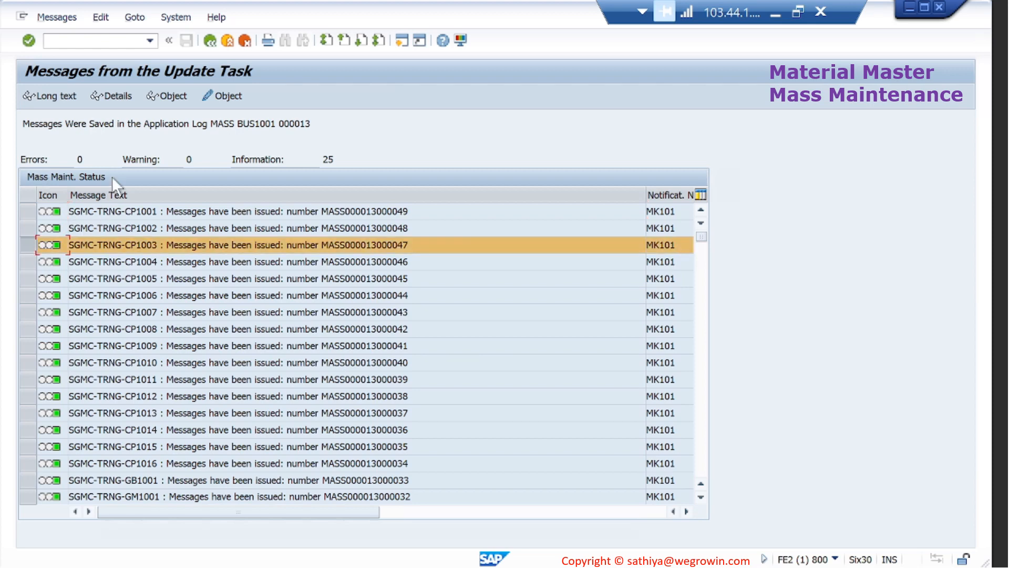
{"action": "left_click", "coordinate": [116, 95]}
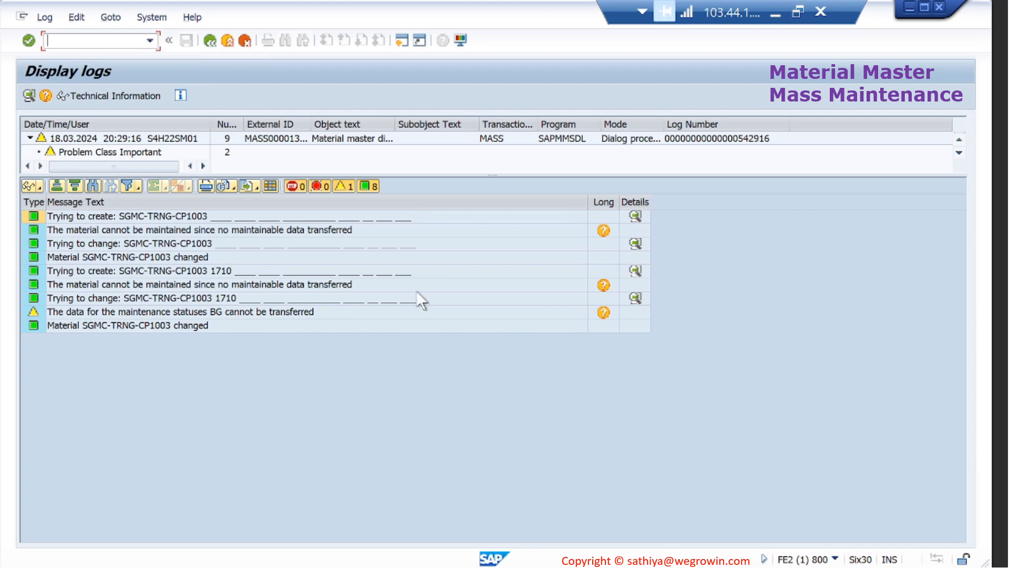
{"action": "left_click", "coordinate": [179, 247]}
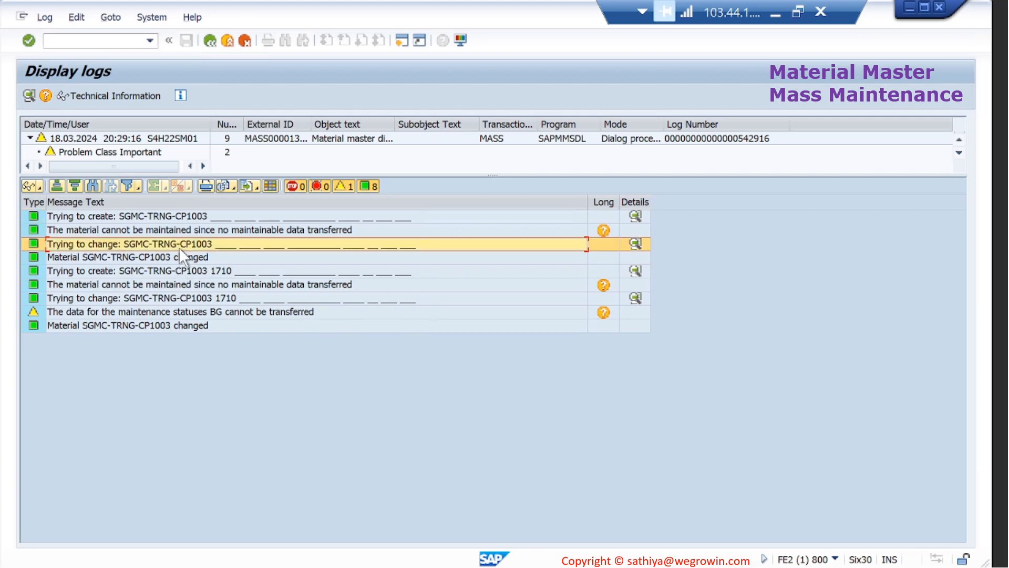
{"action": "left_click", "coordinate": [211, 40]}
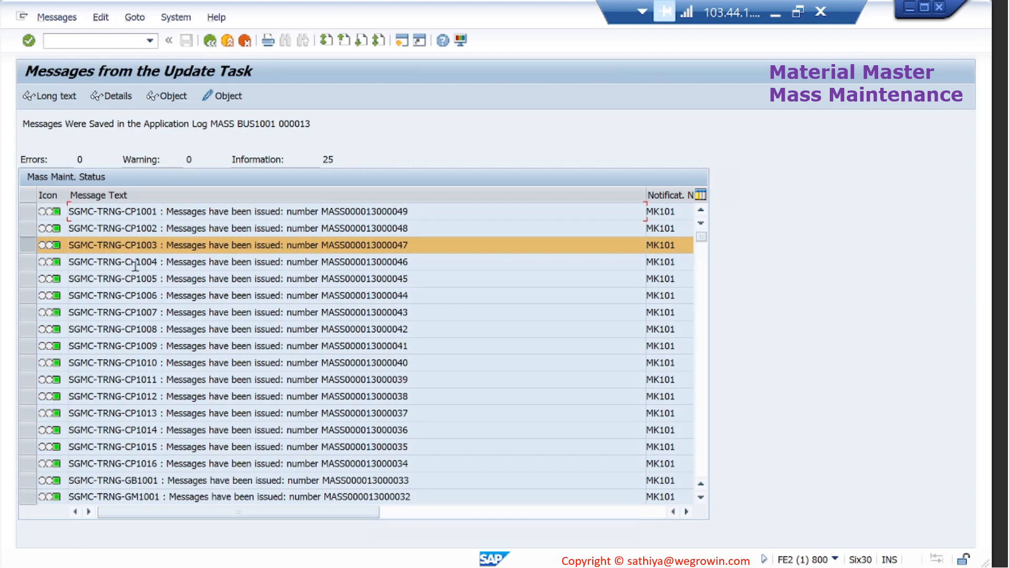
Display the detailed log of the update message for material SGMC-TRNG-CP1004.
{"action": "left_click", "coordinate": [23, 243]}
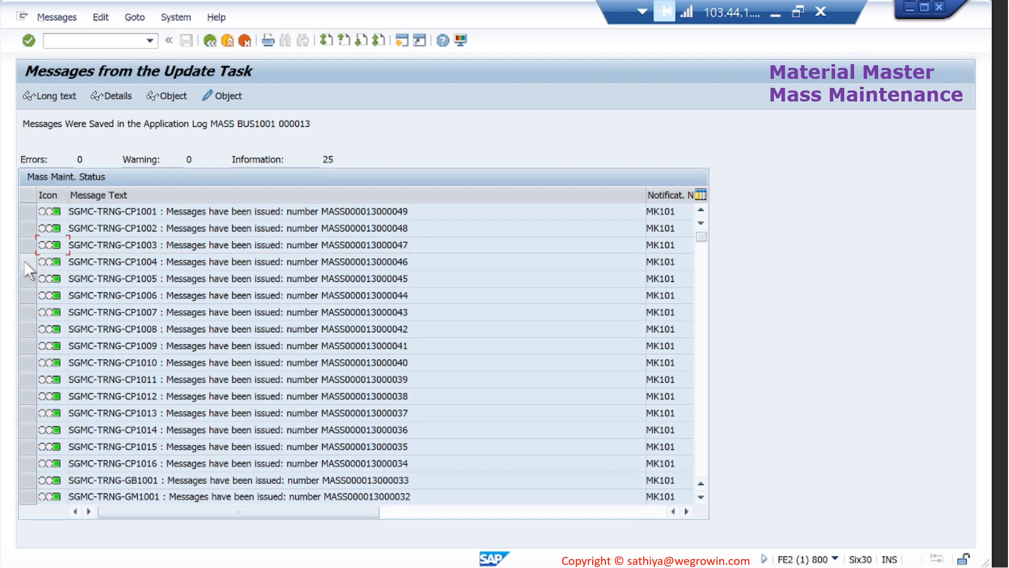
{"action": "left_click", "coordinate": [24, 261]}
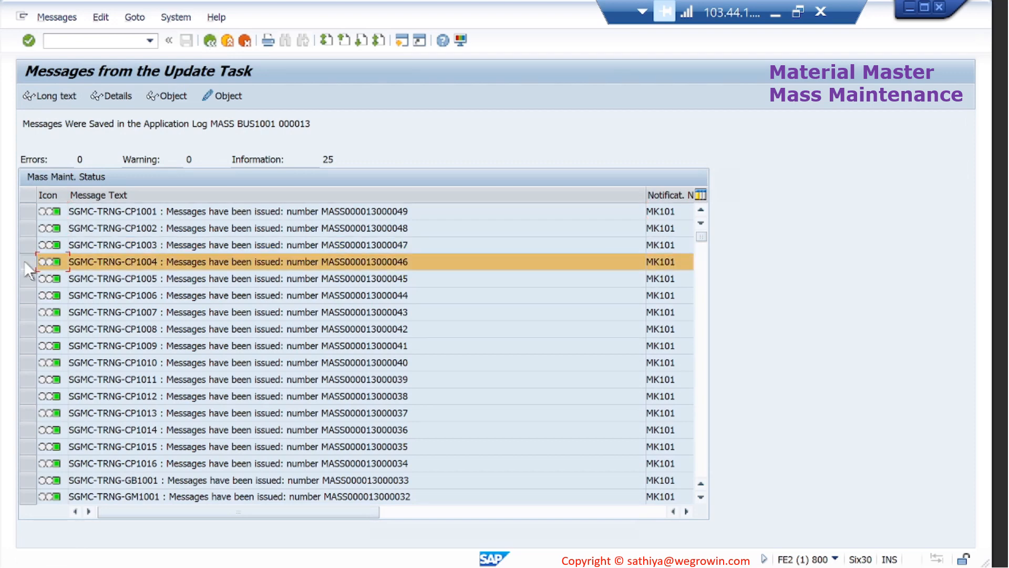
{"action": "left_click", "coordinate": [122, 90]}
{"action": "left_click", "coordinate": [123, 95]}
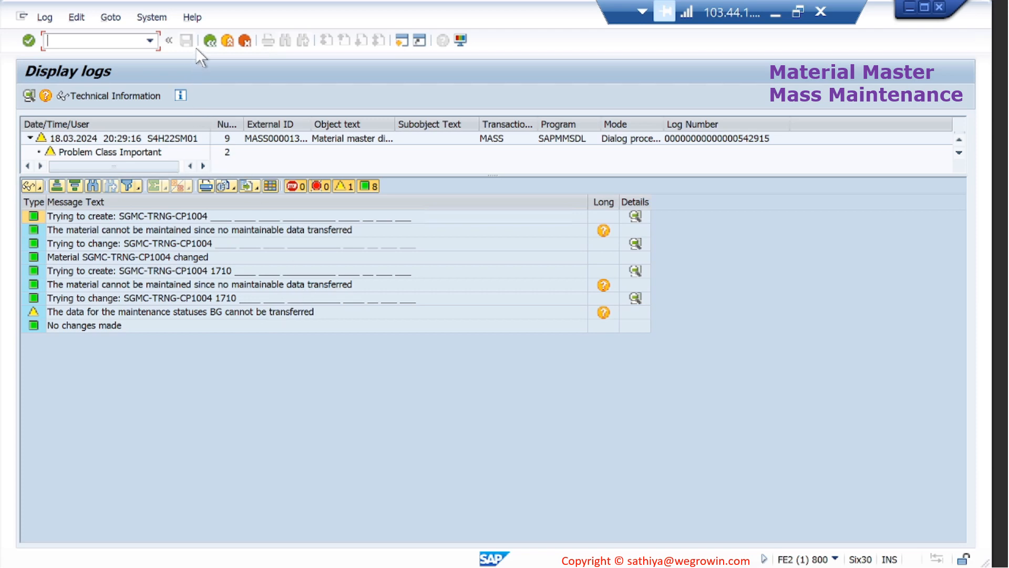
Return from the CP1004 log to the material data, accepting the buffer warning, check CP1003 and exit mass maintenance.
{"action": "left_click", "coordinate": [210, 40]}
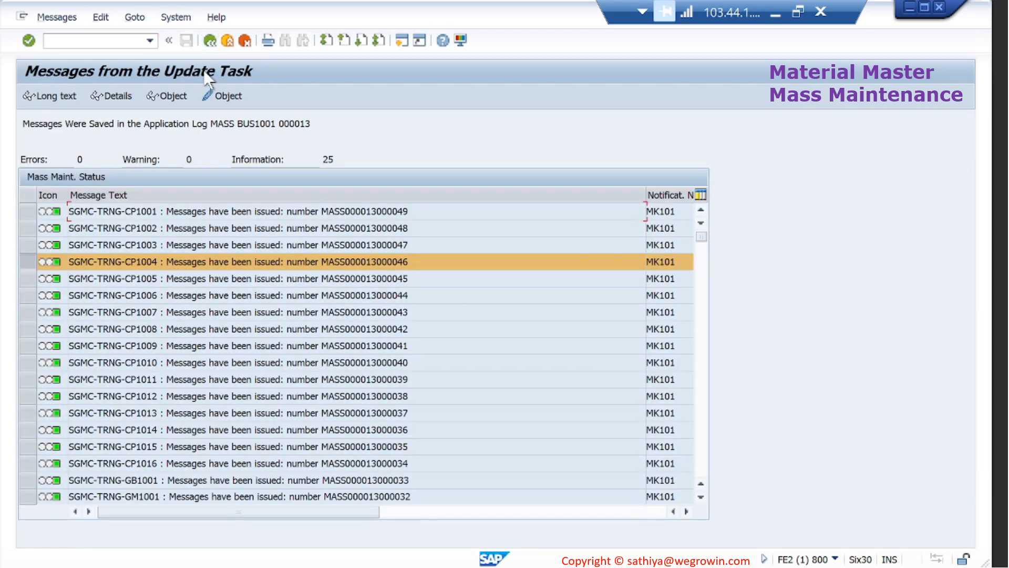
{"action": "left_click", "coordinate": [209, 40]}
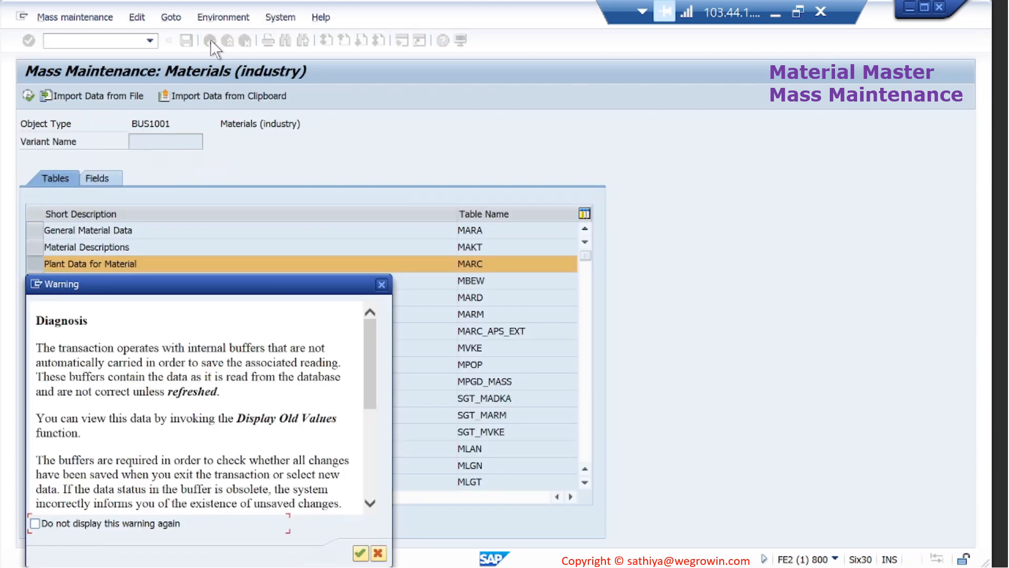
{"action": "left_click", "coordinate": [360, 553]}
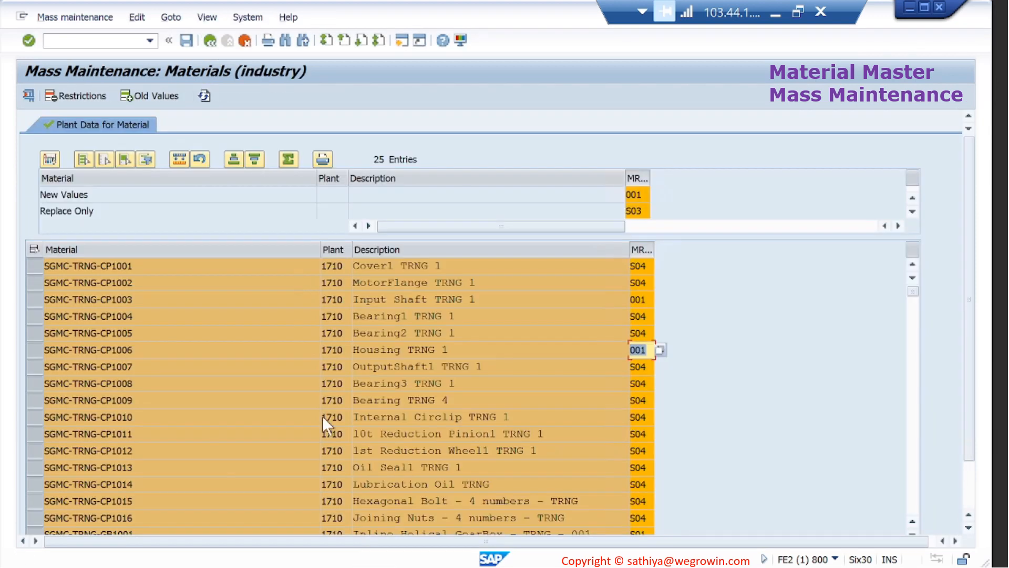
{"action": "left_click", "coordinate": [651, 300]}
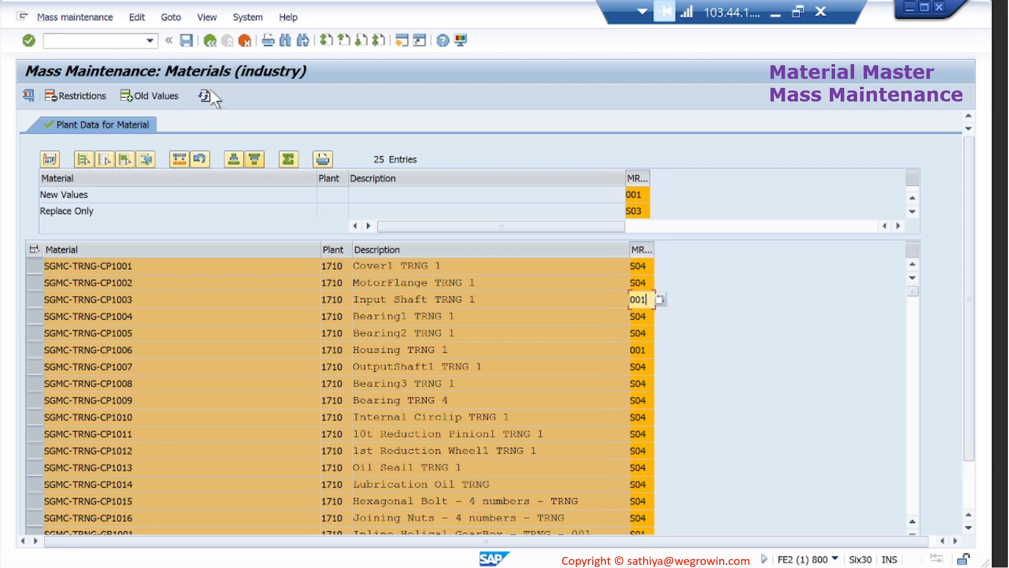
{"action": "left_click", "coordinate": [210, 40]}
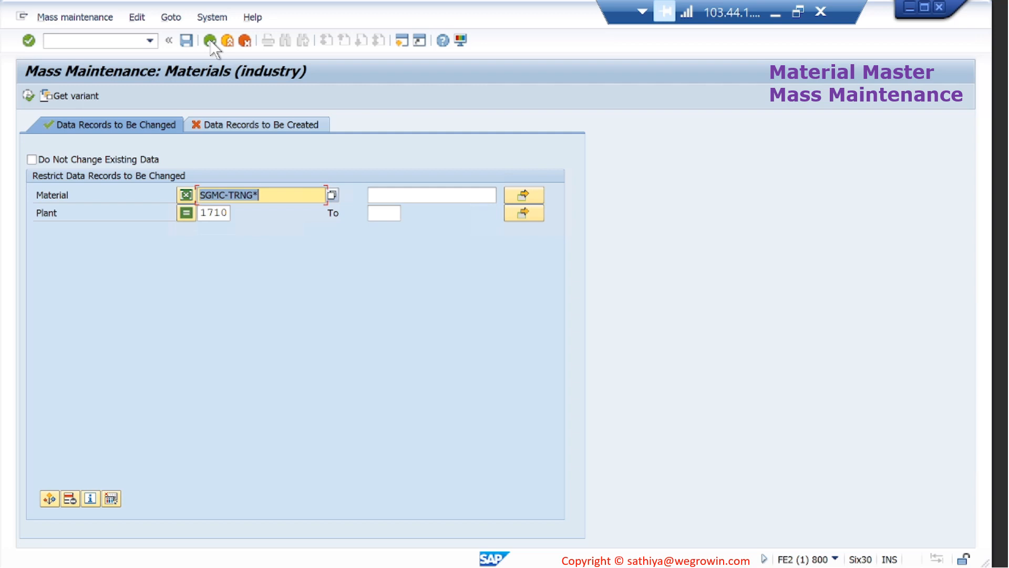
{"action": "left_click", "coordinate": [210, 40]}
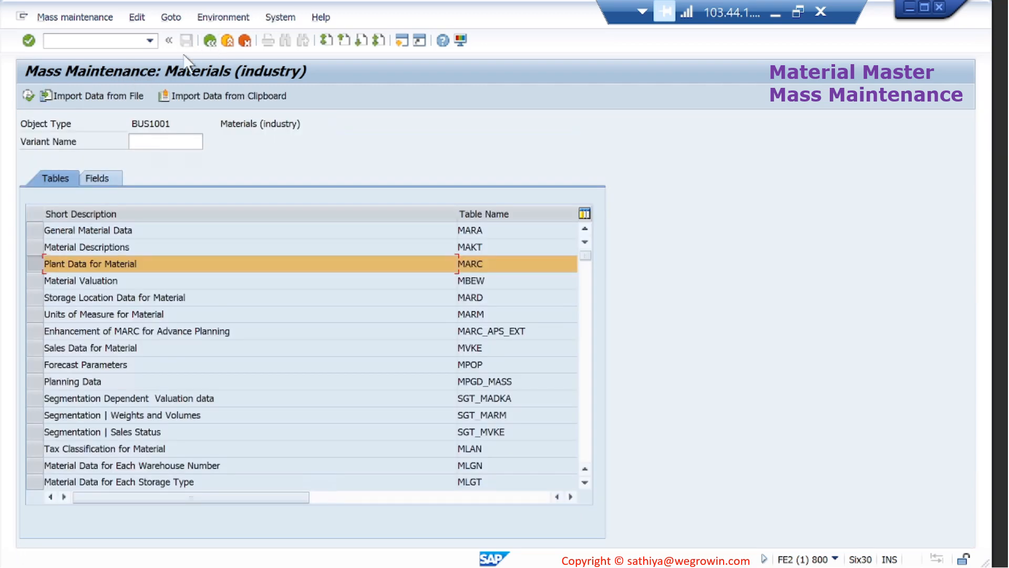
{"action": "left_click", "coordinate": [210, 39]}
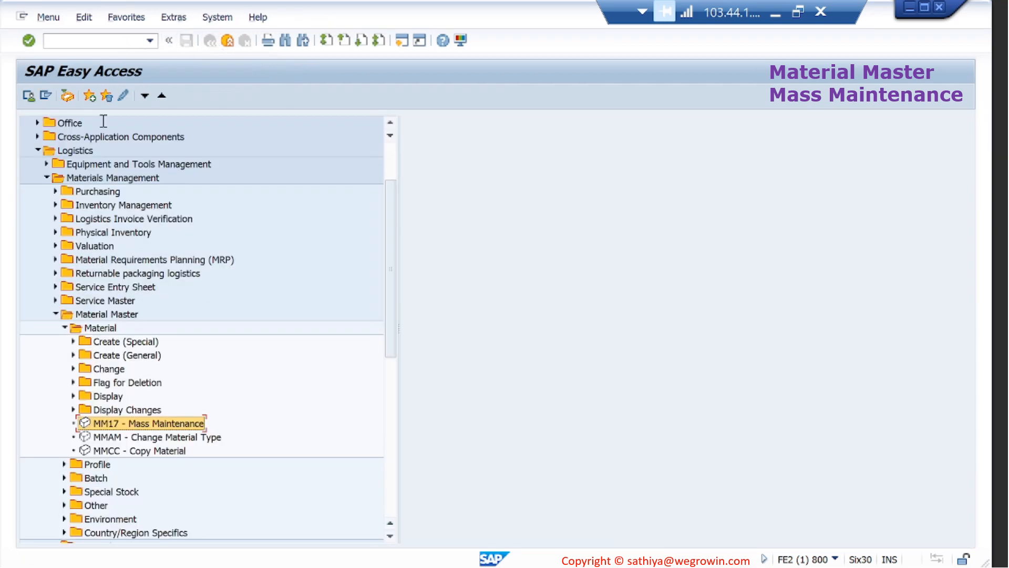
Restart mass maintenance (MM17) for object type BUS1001 with the Plant Data for Material table, accepting the information and warning messages.
{"action": "double_click", "coordinate": [152, 420]}
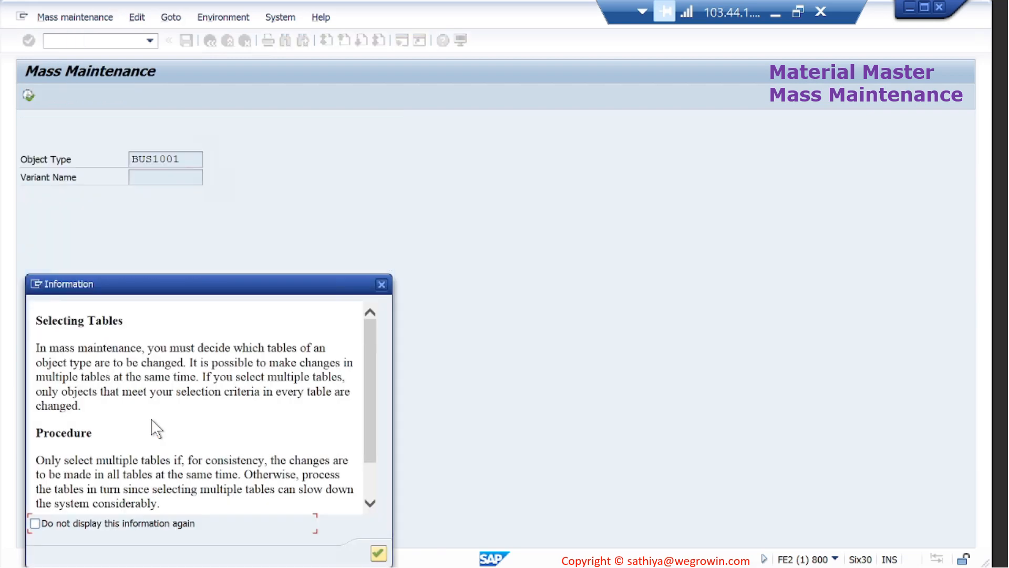
{"action": "left_click", "coordinate": [378, 553]}
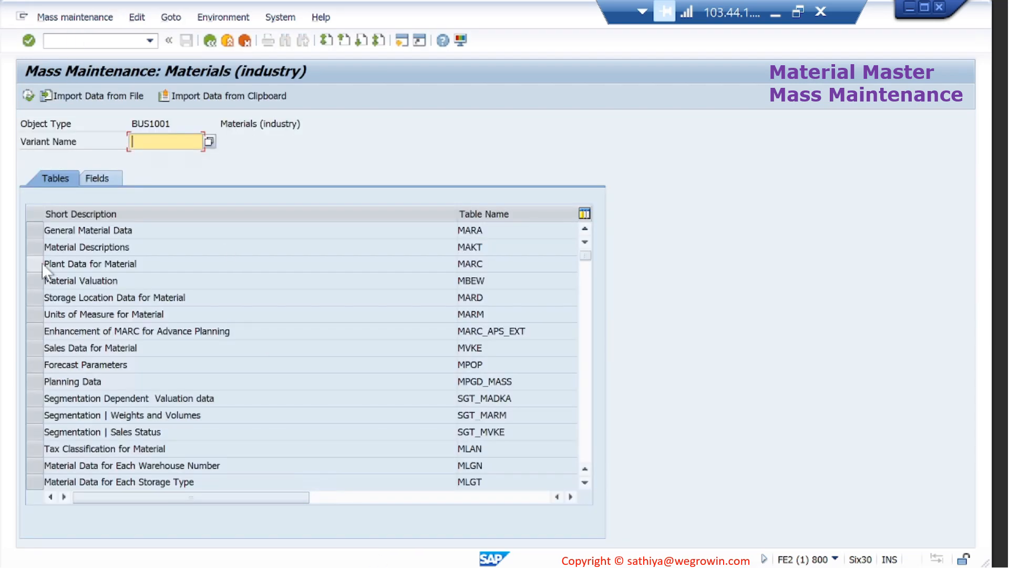
{"action": "left_click", "coordinate": [34, 266]}
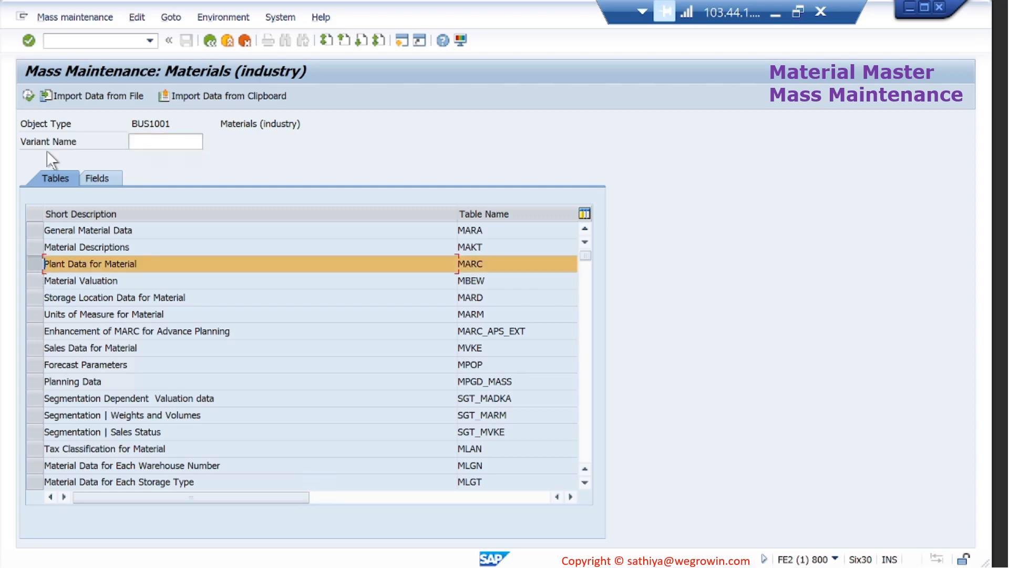
{"action": "left_click", "coordinate": [28, 93]}
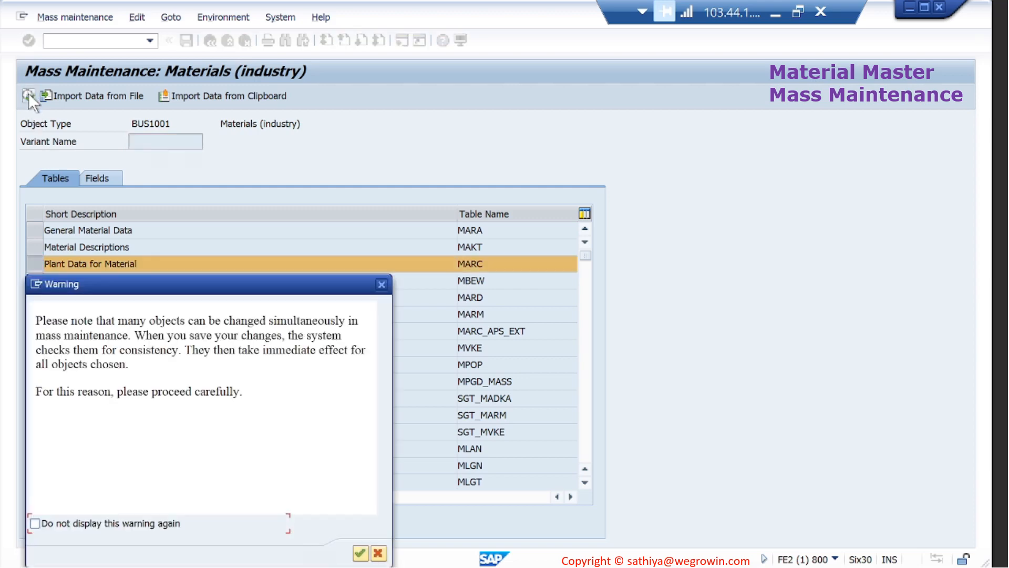
{"action": "left_click", "coordinate": [360, 553]}
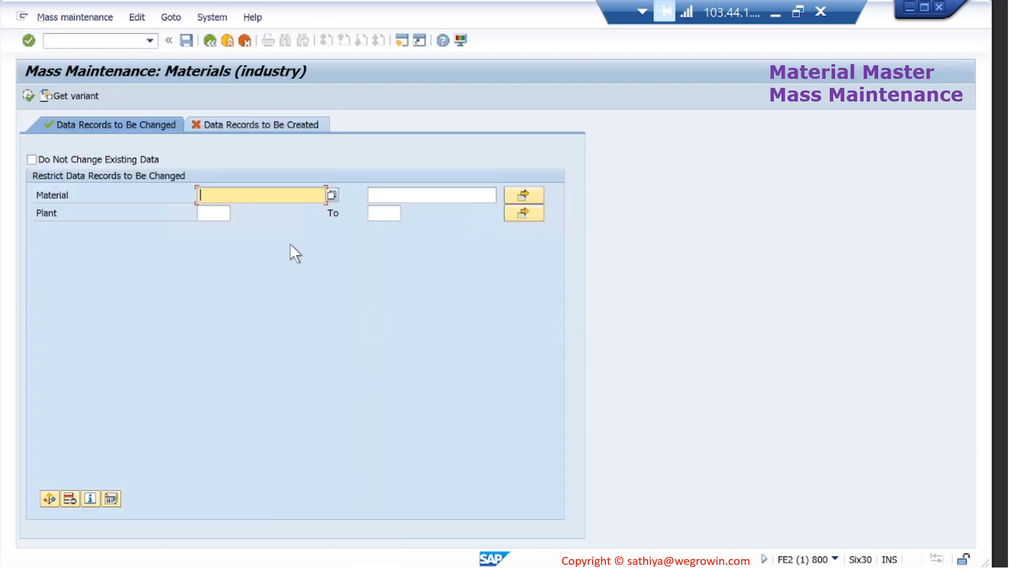
Restrict the data records to materials SGMC-TRNG* in plant 1710 and display them.
{"action": "type", "text": "SGMC"}
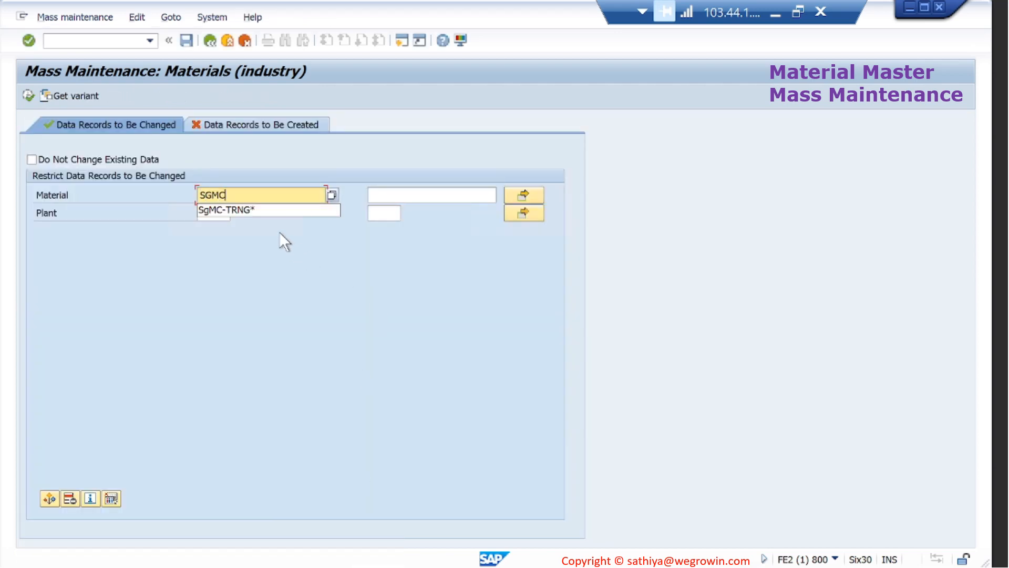
{"action": "left_click", "coordinate": [245, 200]}
{"action": "left_click", "coordinate": [210, 211]}
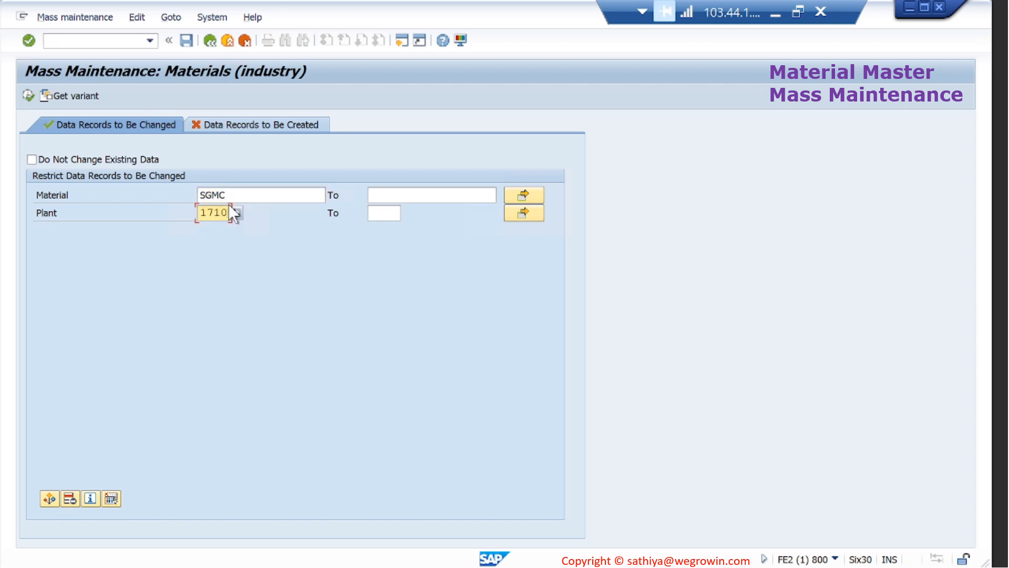
{"action": "left_click", "coordinate": [250, 194]}
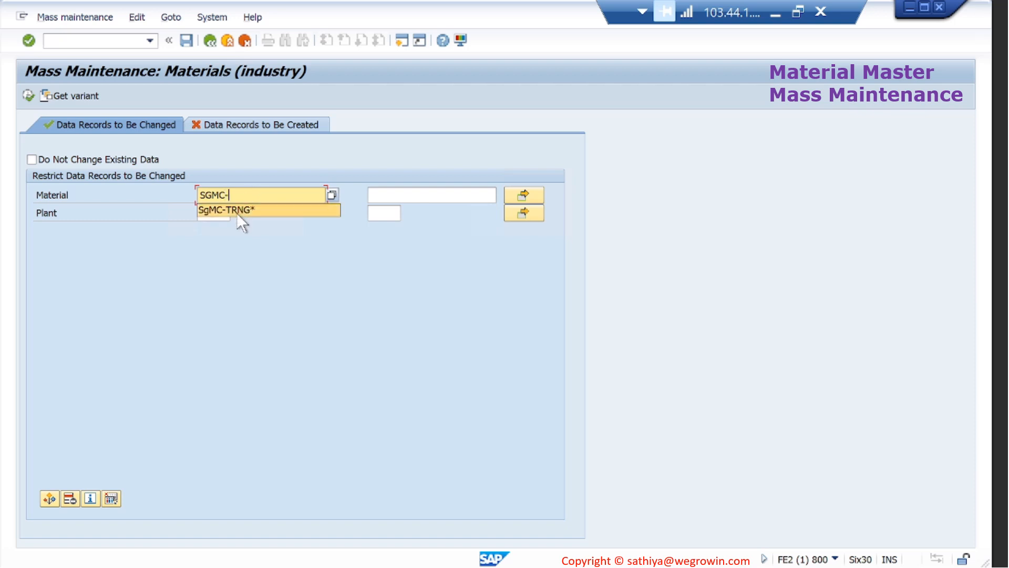
{"action": "left_click", "coordinate": [237, 212]}
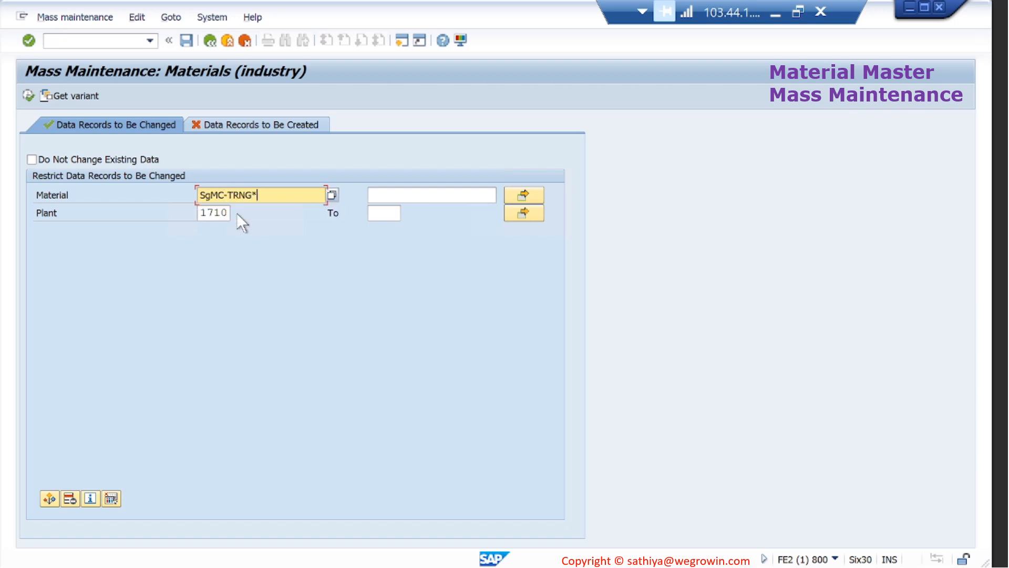
{"action": "left_click", "coordinate": [27, 94]}
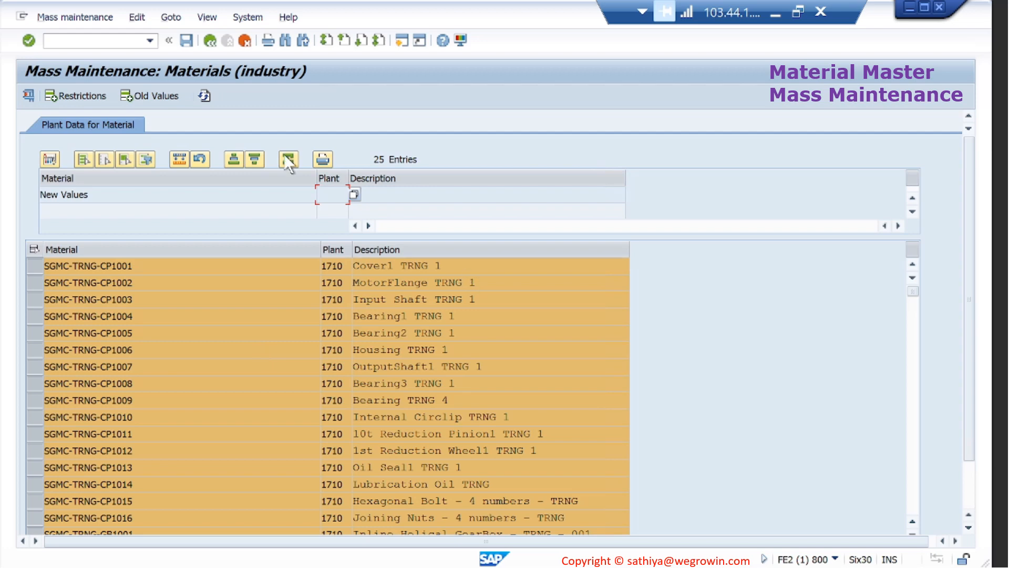
Add the MRP Controller field to the plant data shown for the materials.
{"action": "left_click", "coordinate": [51, 159]}
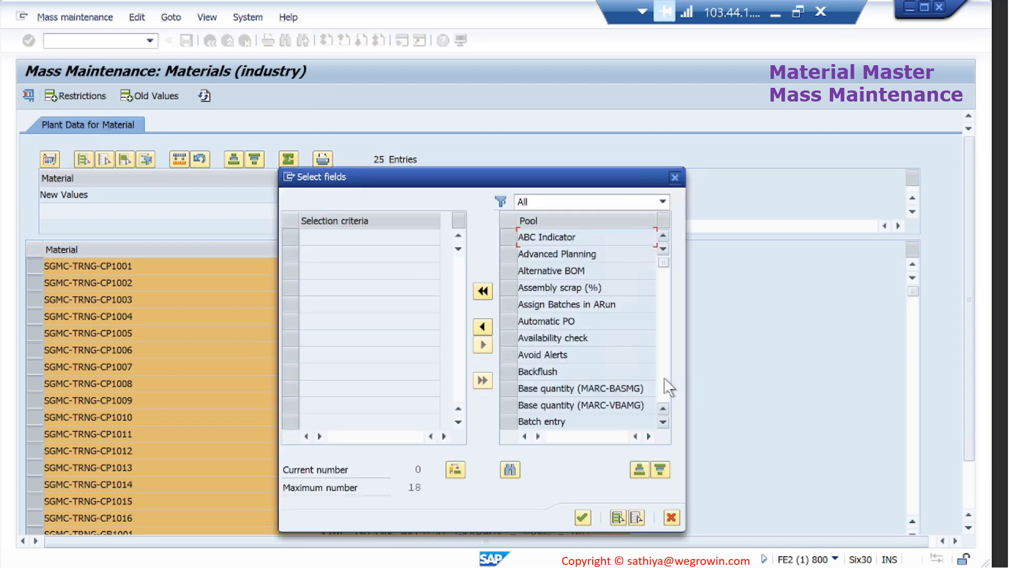
{"action": "left_click", "coordinate": [663, 377]}
{"action": "left_click", "coordinate": [664, 377]}
{"action": "left_click", "coordinate": [664, 376]}
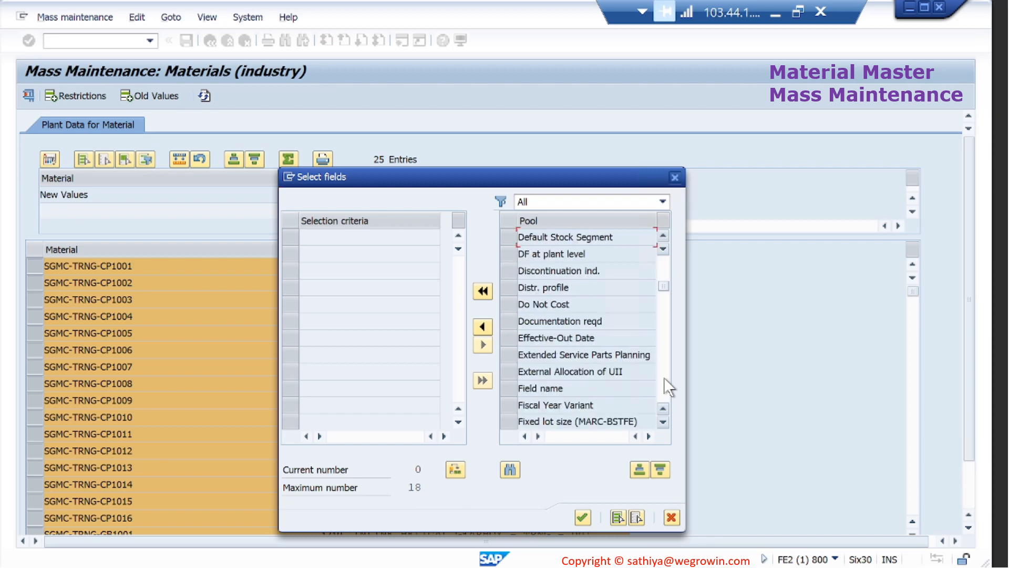
{"action": "left_click", "coordinate": [664, 377]}
{"action": "left_click", "coordinate": [664, 376]}
{"action": "left_click", "coordinate": [664, 377]}
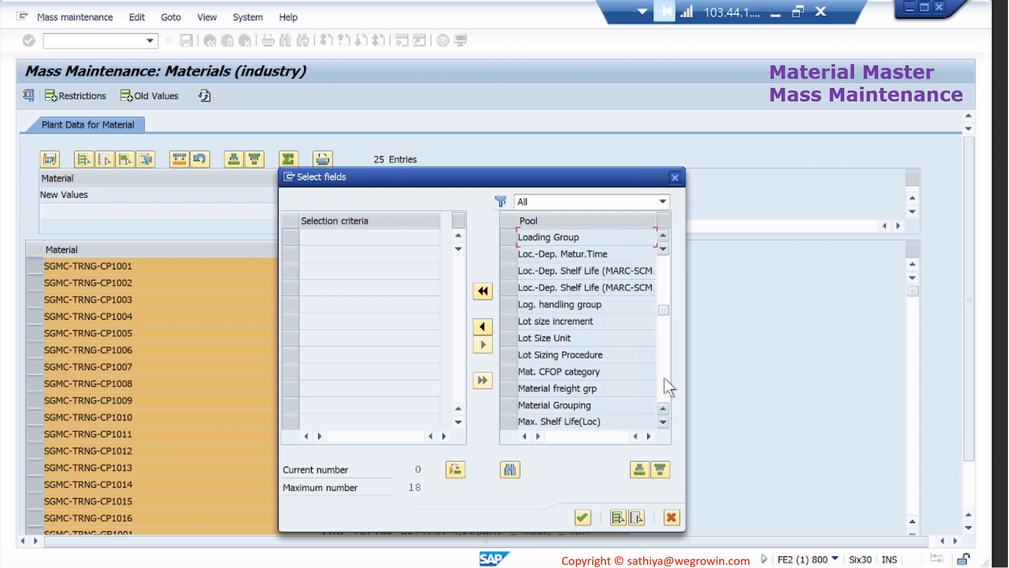
{"action": "left_click", "coordinate": [664, 377]}
{"action": "left_click", "coordinate": [664, 376]}
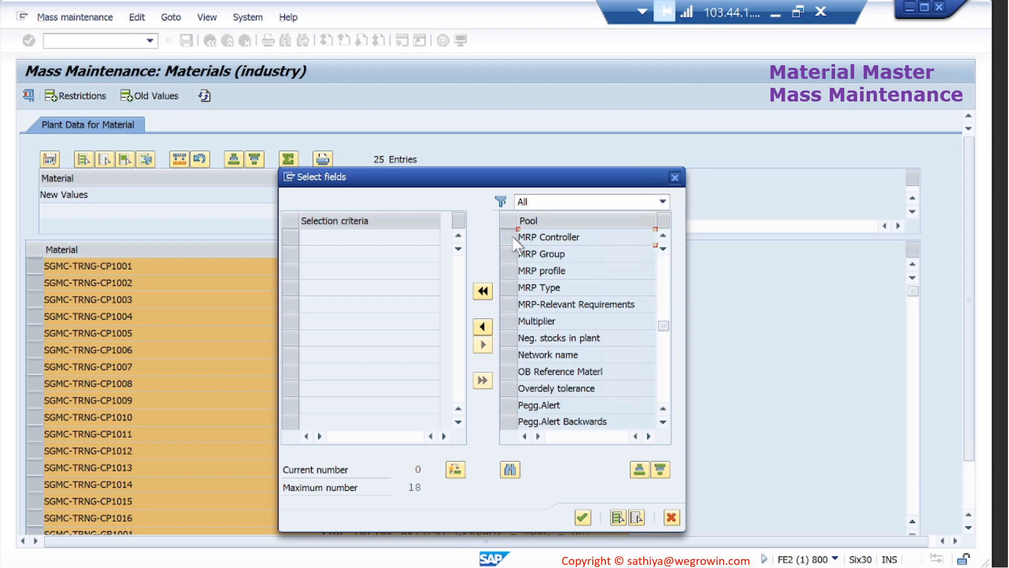
{"action": "left_click", "coordinate": [512, 236]}
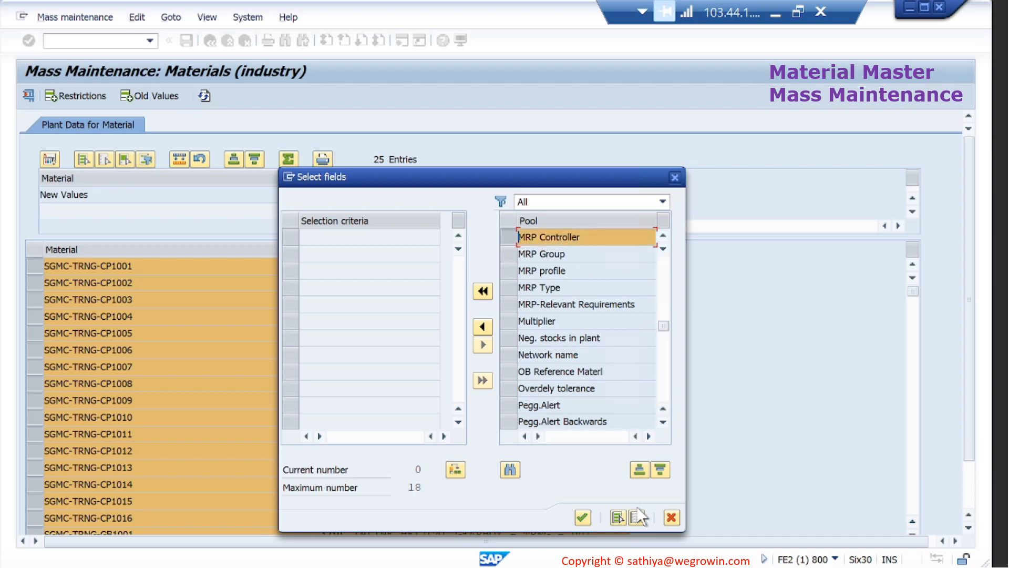
{"action": "left_click", "coordinate": [479, 327]}
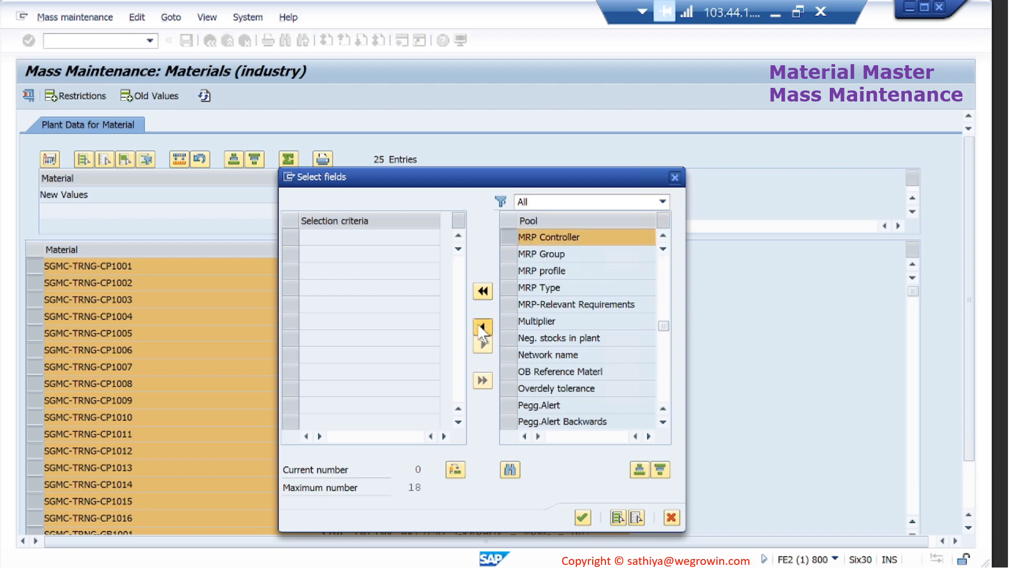
{"action": "left_click", "coordinate": [583, 517]}
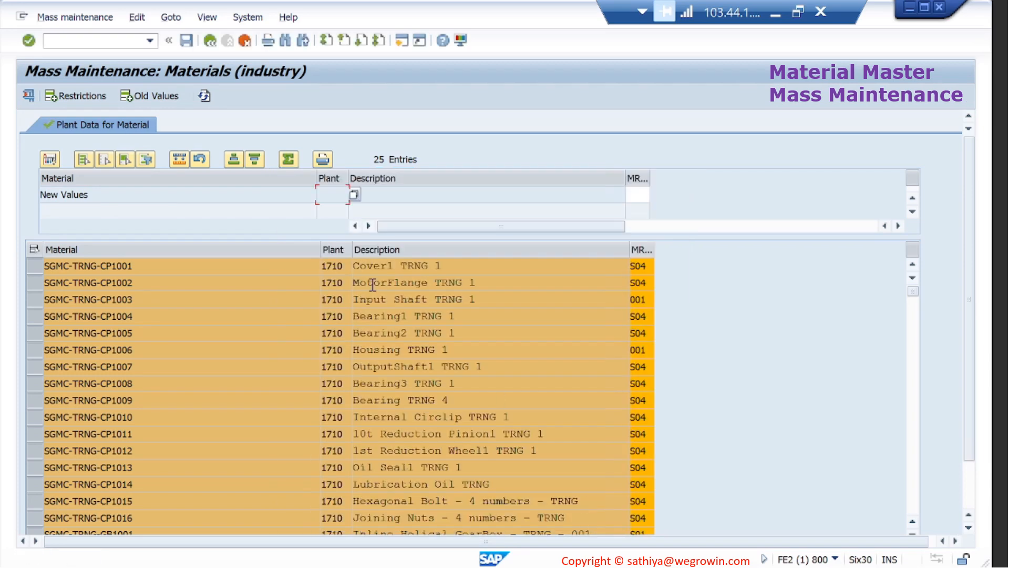
Check the MRP controller of CP1003 and CP1006, and choose S03 for plant 1710 as the new MRP controller value.
{"action": "left_click", "coordinate": [649, 300]}
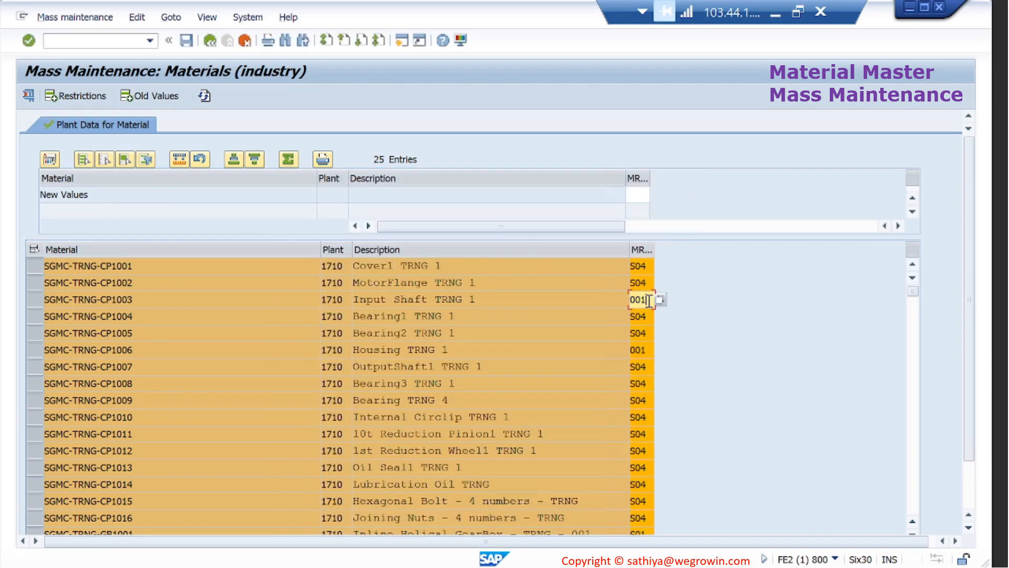
{"action": "left_click", "coordinate": [646, 351]}
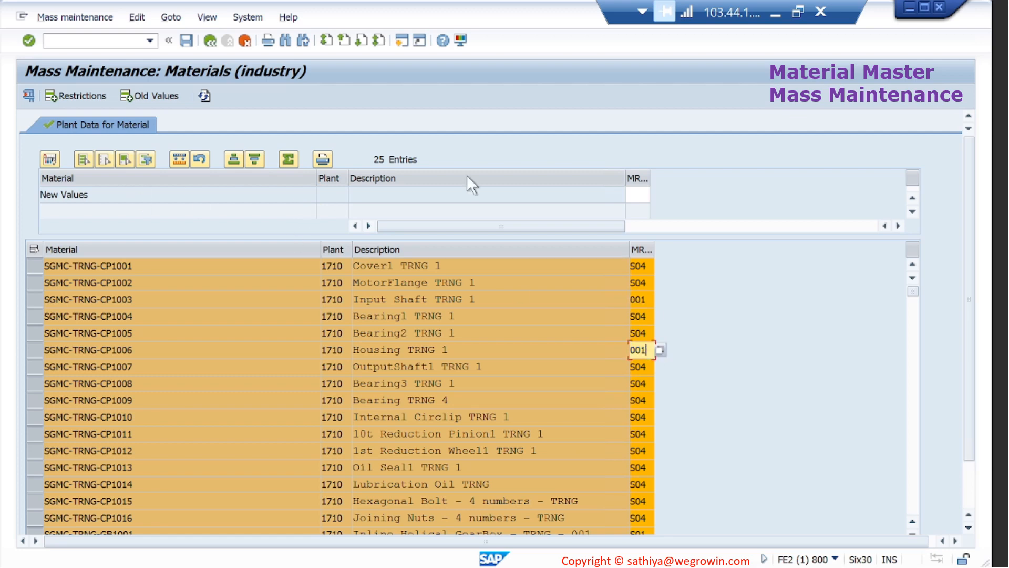
{"action": "left_click", "coordinate": [642, 194]}
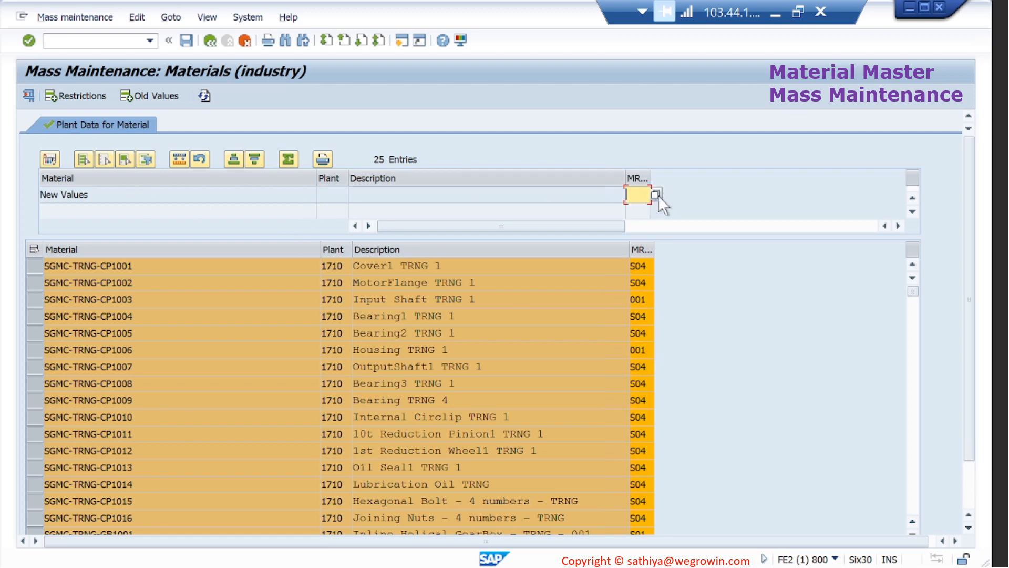
{"action": "left_click", "coordinate": [655, 194]}
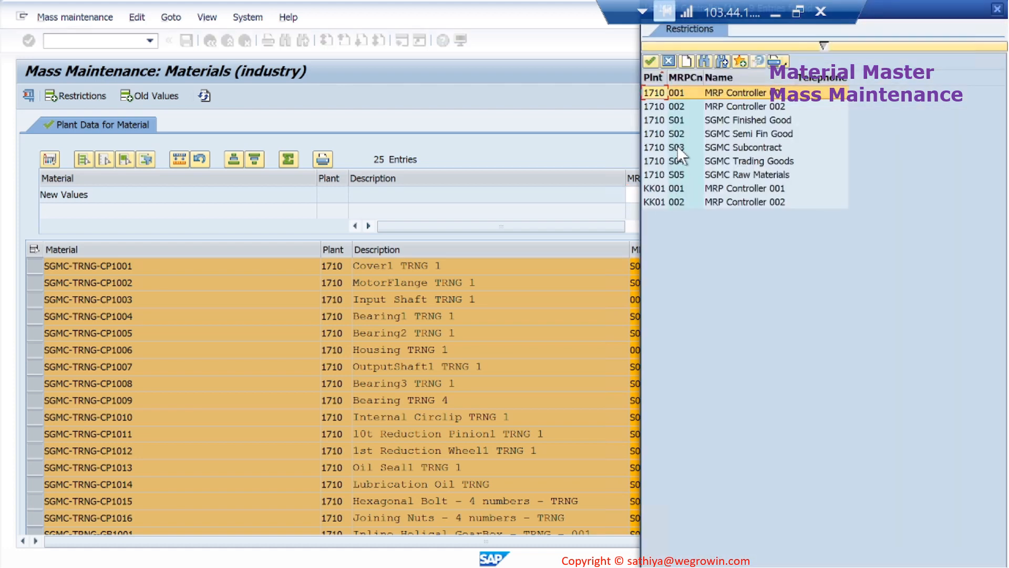
{"action": "double_click", "coordinate": [685, 146]}
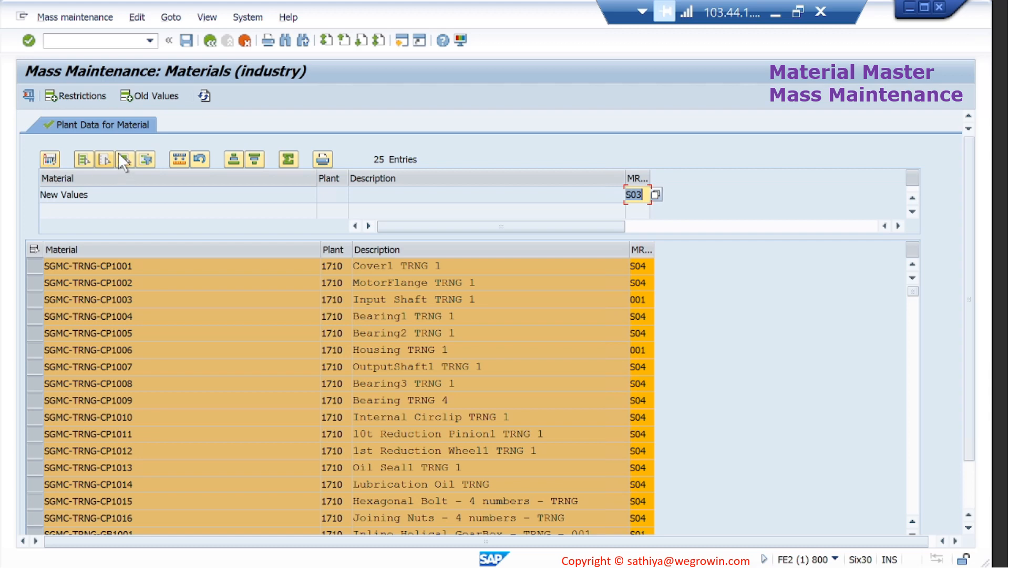
Limit the replacement to records with MRP controller 001 and apply the new value to the selected materials.
{"action": "left_click", "coordinate": [84, 93]}
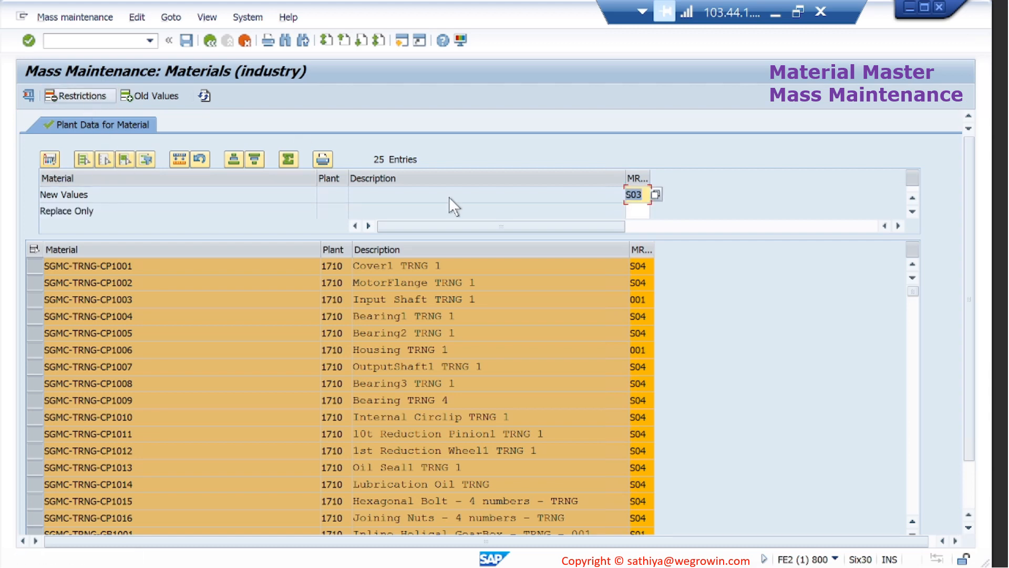
{"action": "left_click", "coordinate": [649, 210]}
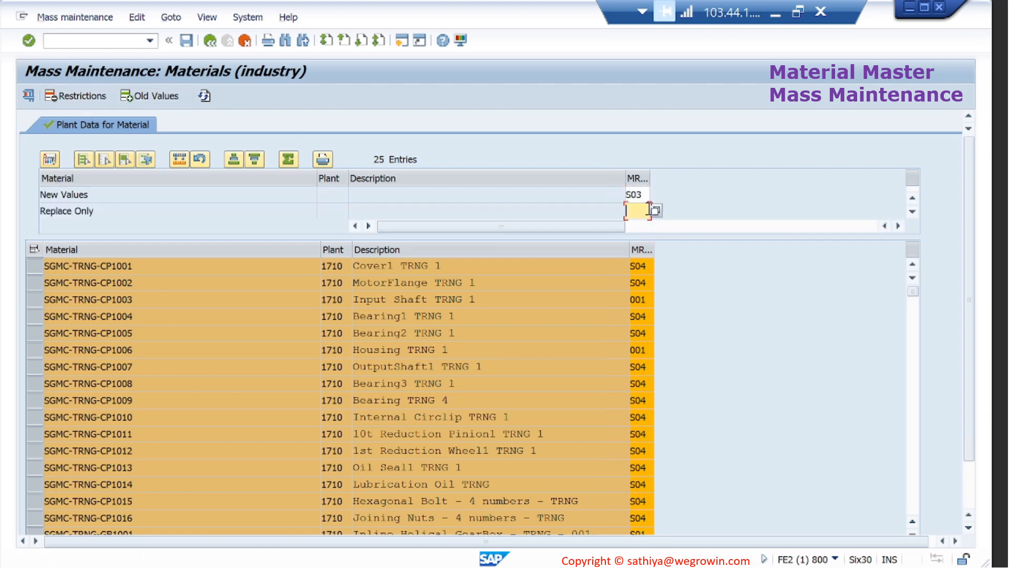
{"action": "left_click", "coordinate": [656, 210]}
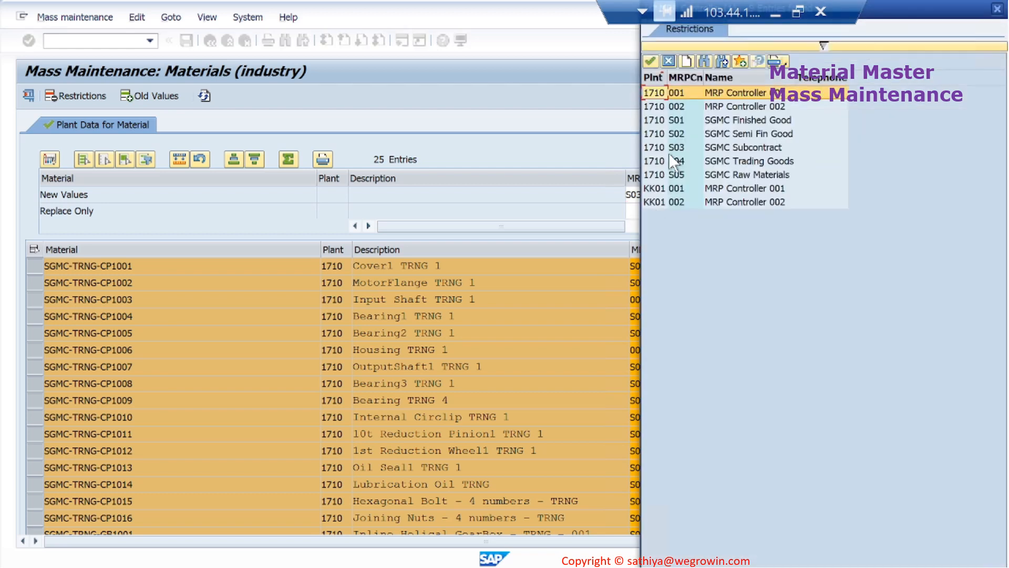
{"action": "double_click", "coordinate": [676, 92]}
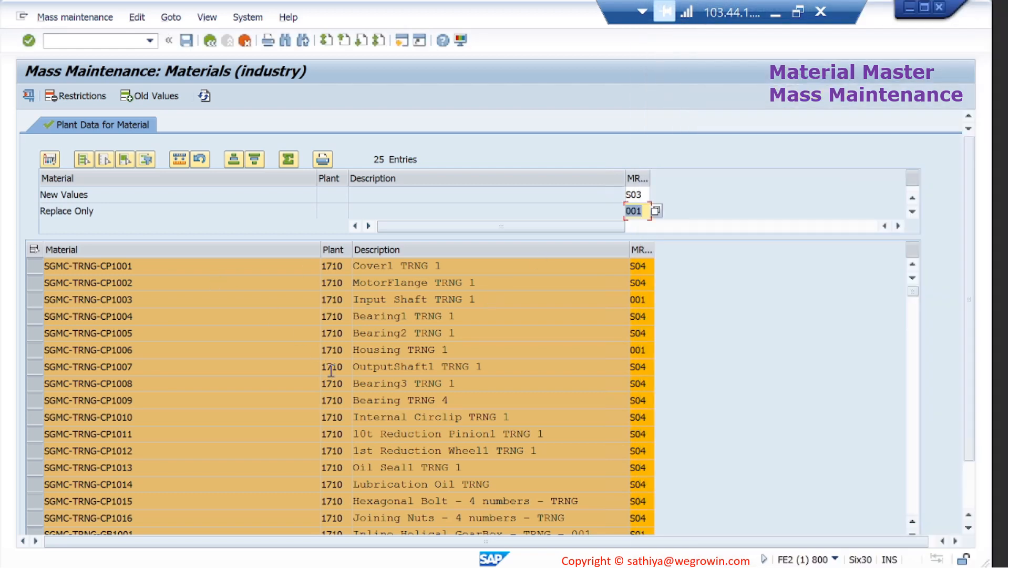
{"action": "left_click", "coordinate": [638, 174]}
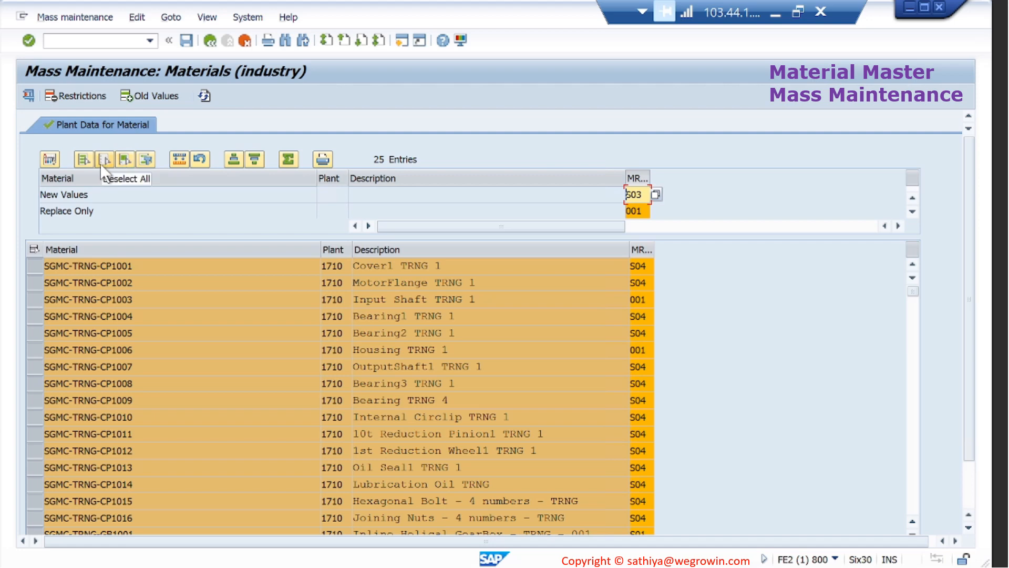
{"action": "left_click", "coordinate": [180, 155]}
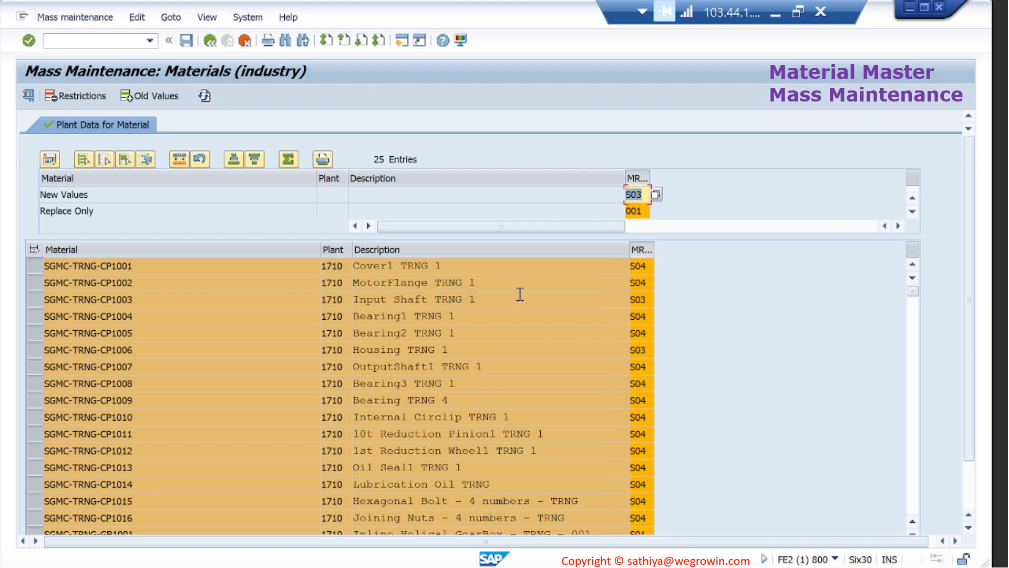
Check the MRP controllers of SGMC-TRNG-CP1003 and SGMC-TRNG-CP1006, and save the mass change for all chosen materials.
{"action": "left_click", "coordinate": [645, 301]}
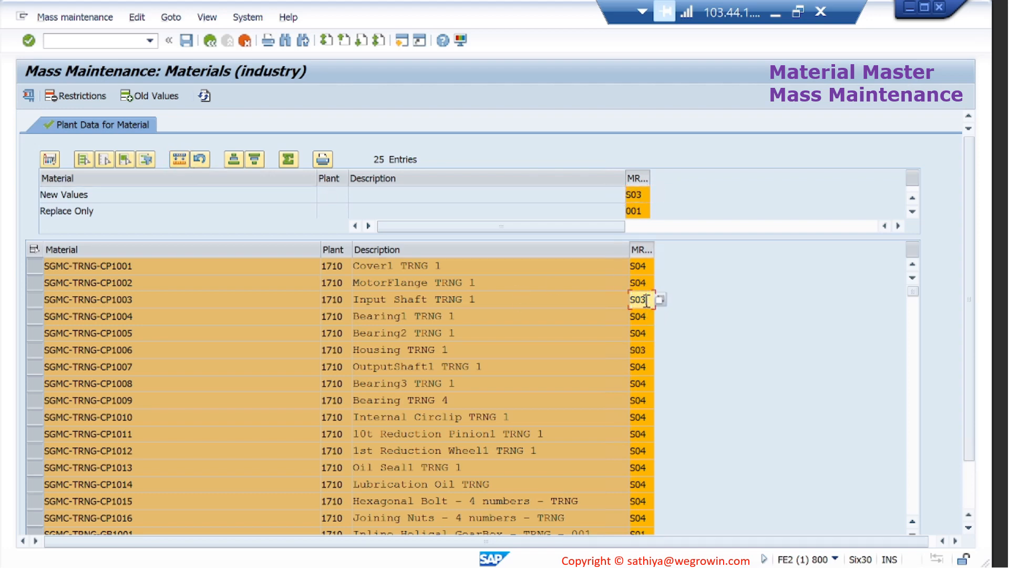
{"action": "left_click", "coordinate": [648, 352]}
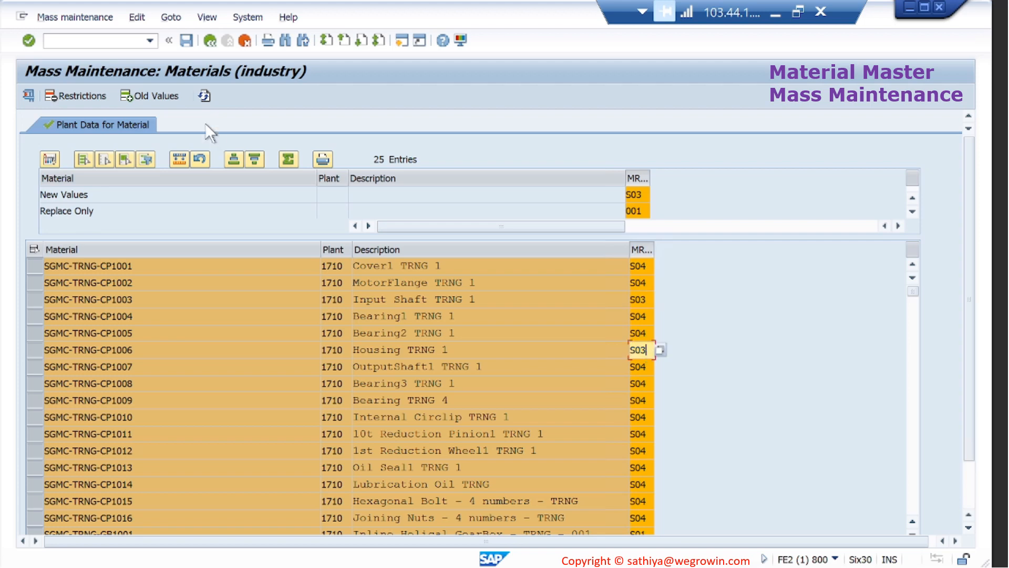
{"action": "left_click", "coordinate": [185, 40]}
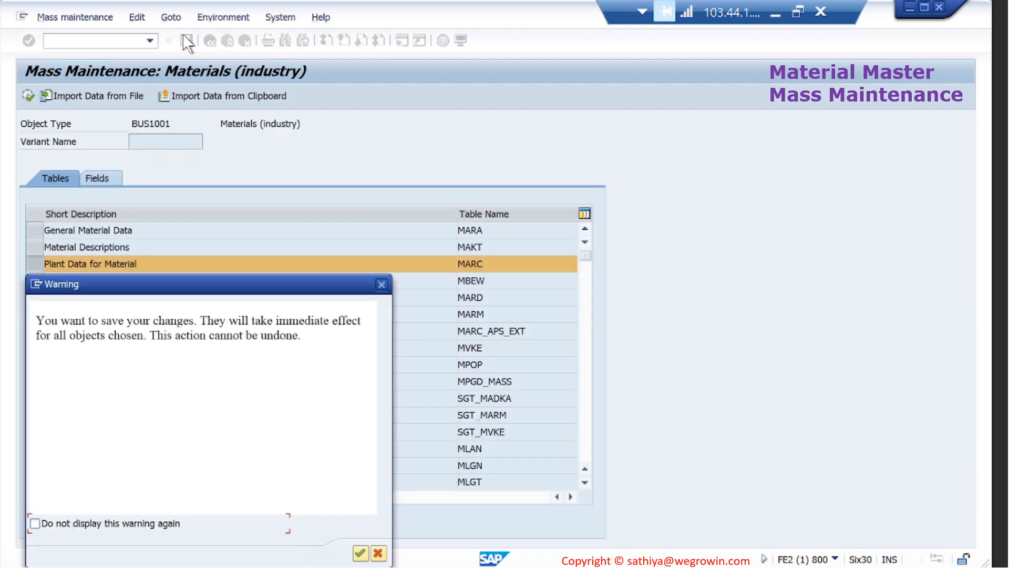
{"action": "left_click", "coordinate": [360, 552]}
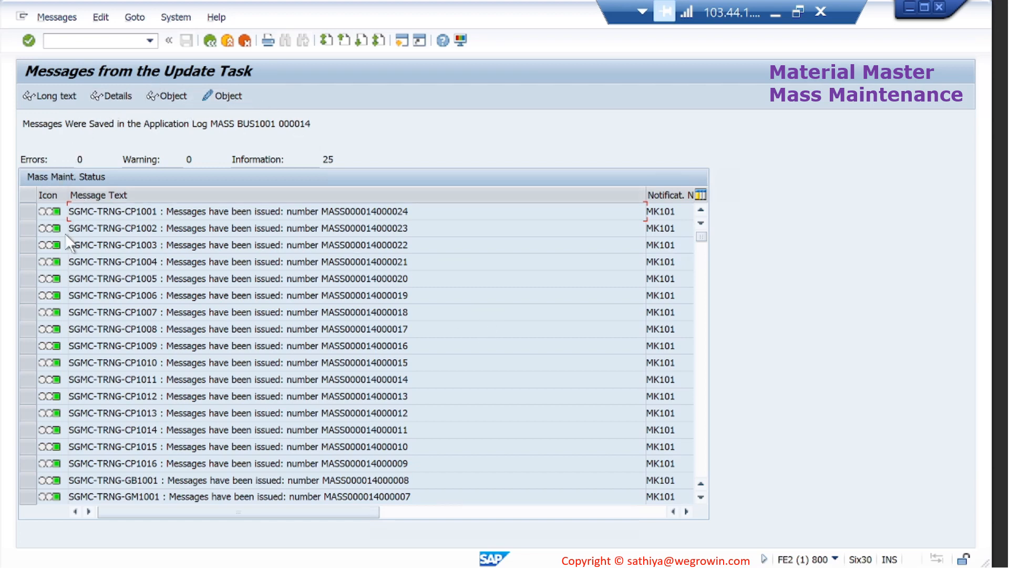
Open the detailed update log for SGMC-TRNG-CP1003 and read the long text of its first material-changed message.
{"action": "left_click", "coordinate": [26, 242]}
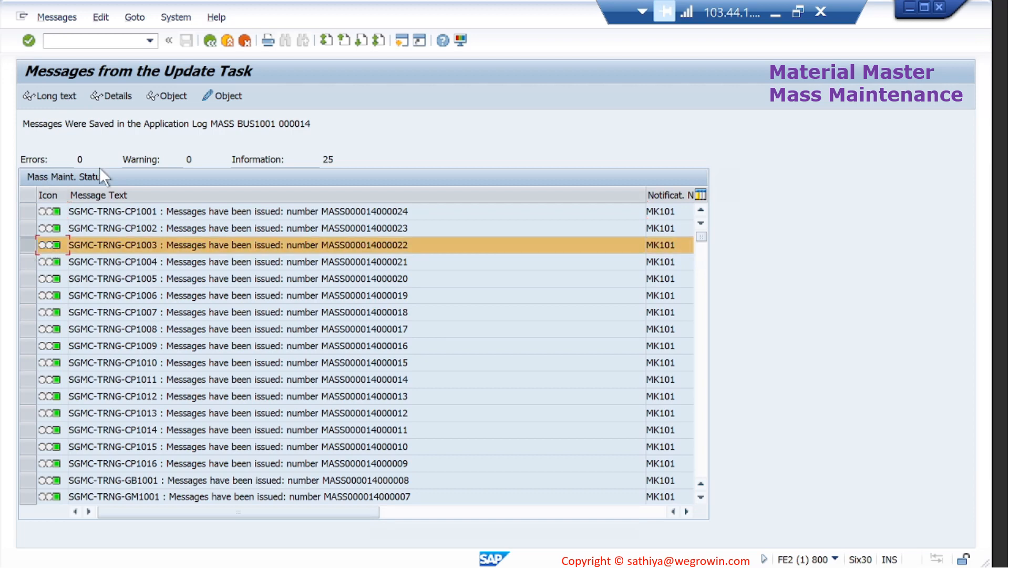
{"action": "left_click", "coordinate": [119, 97]}
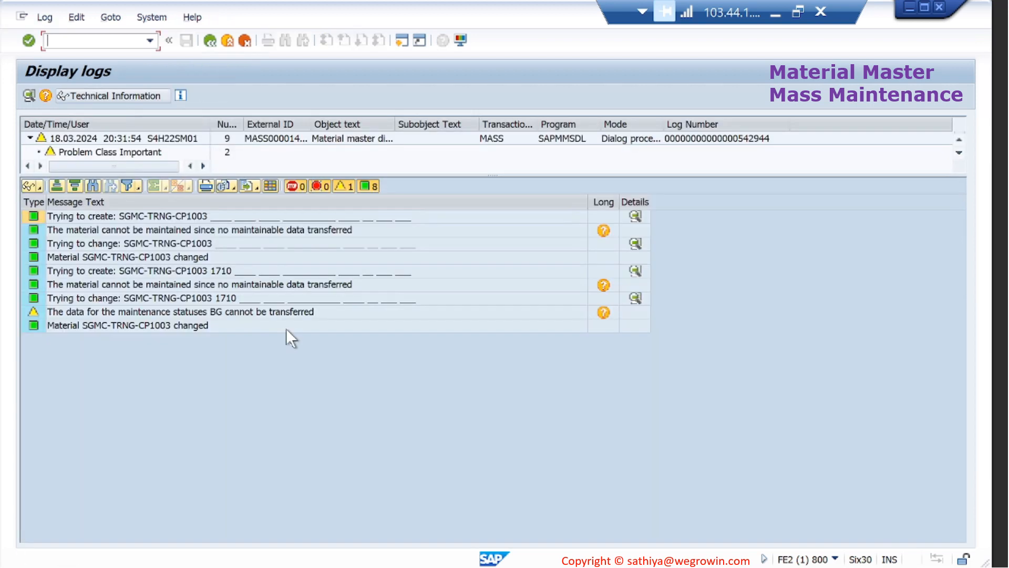
{"action": "left_click", "coordinate": [221, 298]}
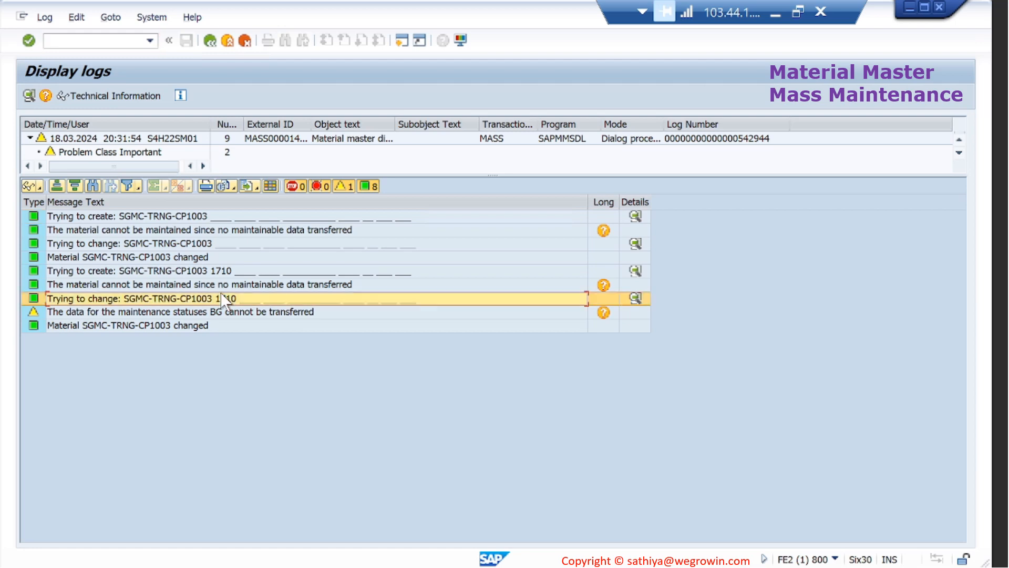
{"action": "left_click", "coordinate": [201, 260]}
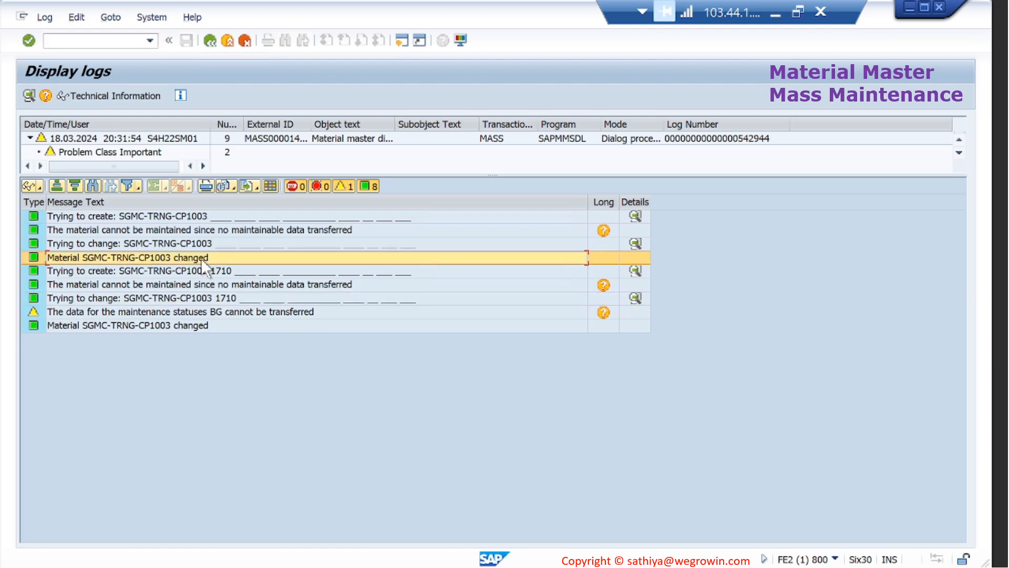
{"action": "double_click", "coordinate": [207, 255]}
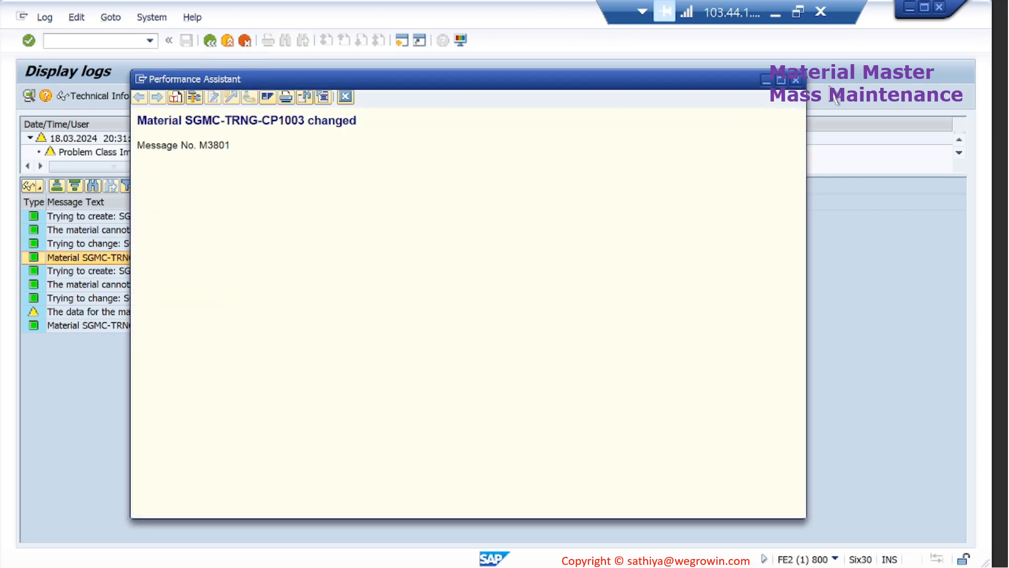
{"action": "left_click", "coordinate": [795, 80]}
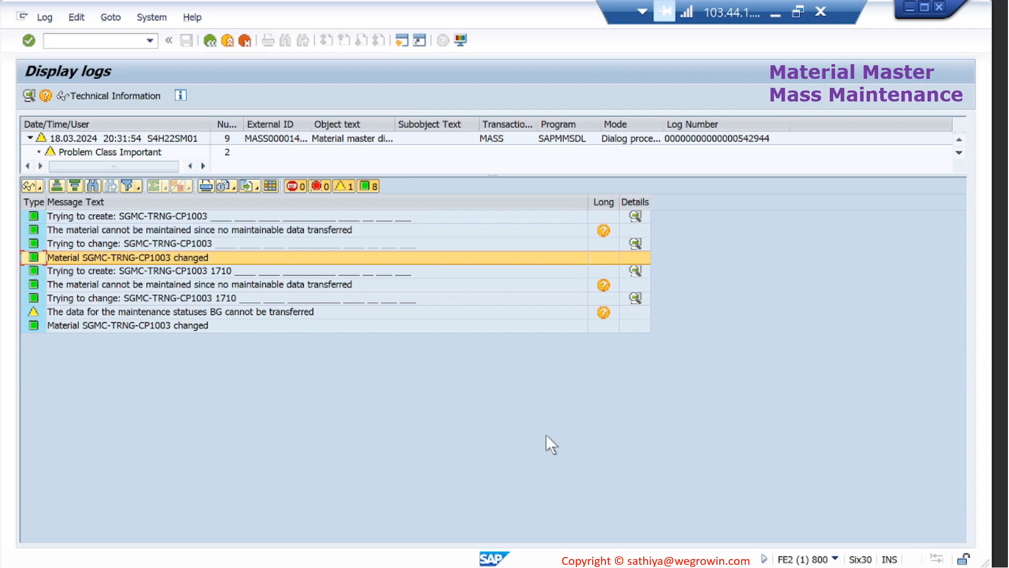
{"action": "left_click", "coordinate": [774, 14]}
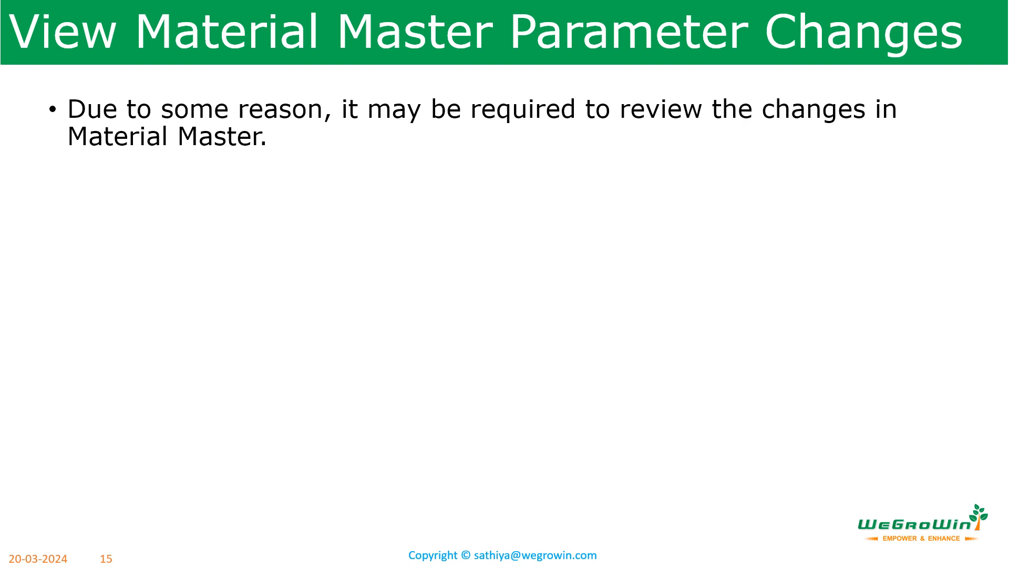
{"action": "key", "text": "Right"}
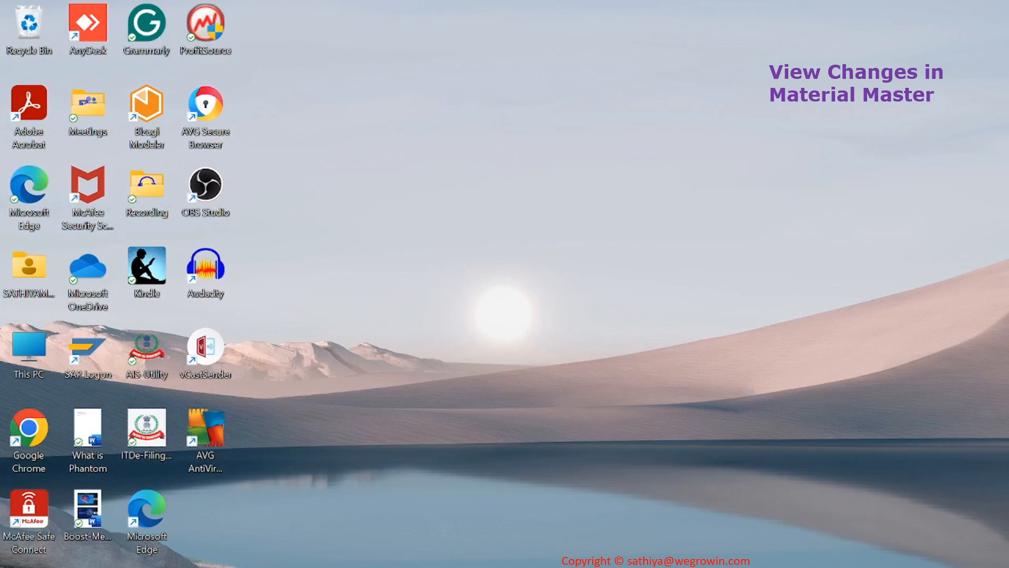
Run MM04 Active Changes for material SGMC-TRNG-CP1003 in plant 1710 to list its change documents.
{"action": "mouse_move", "coordinate": [411, 566]}
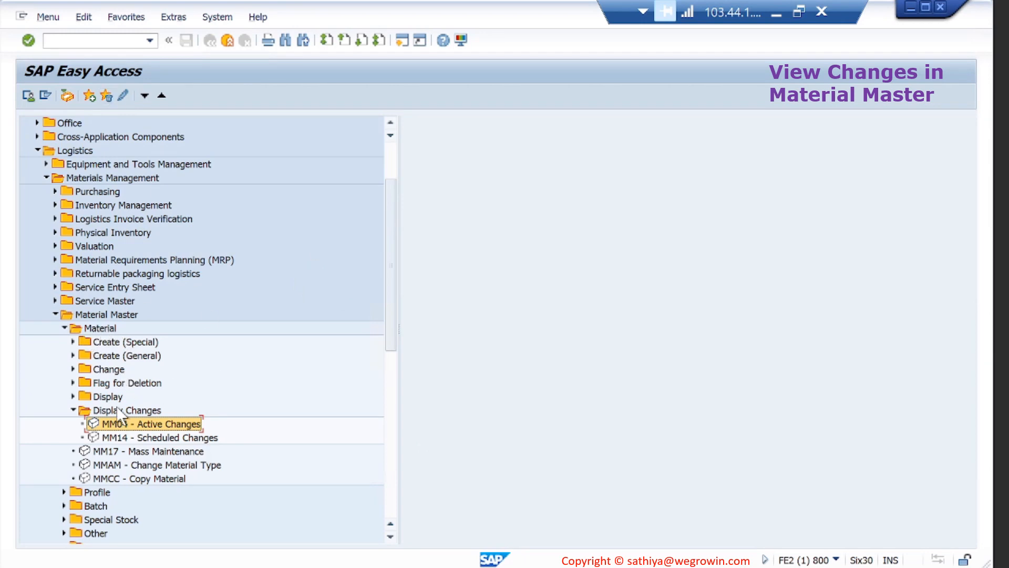
{"action": "double_click", "coordinate": [121, 423]}
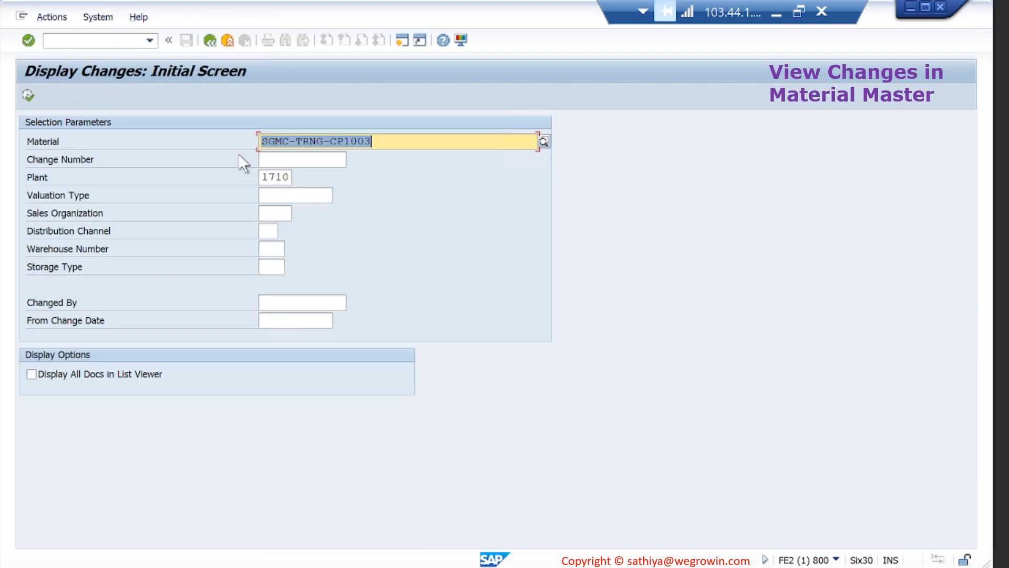
{"action": "left_click", "coordinate": [386, 140]}
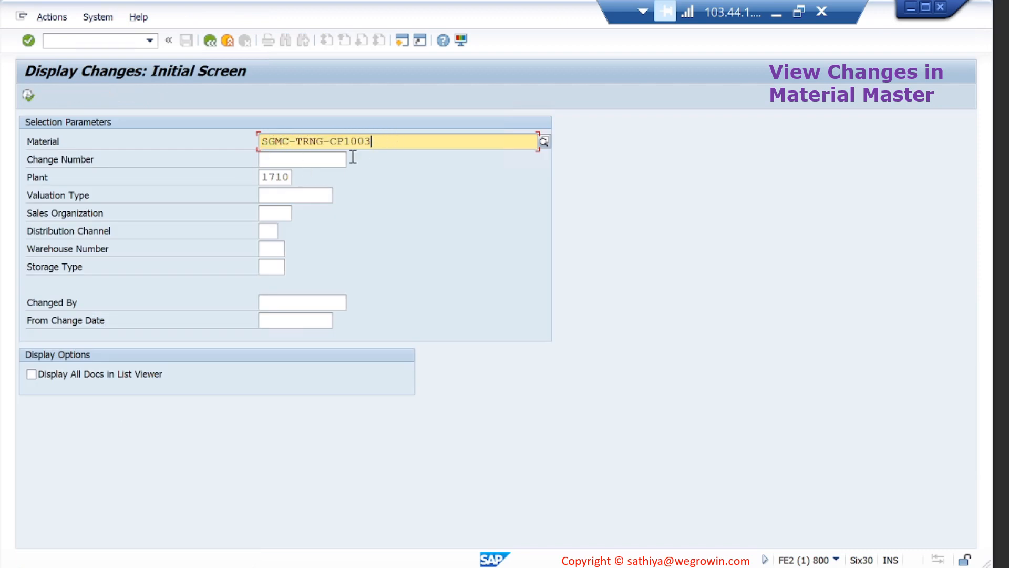
{"action": "left_click", "coordinate": [284, 178]}
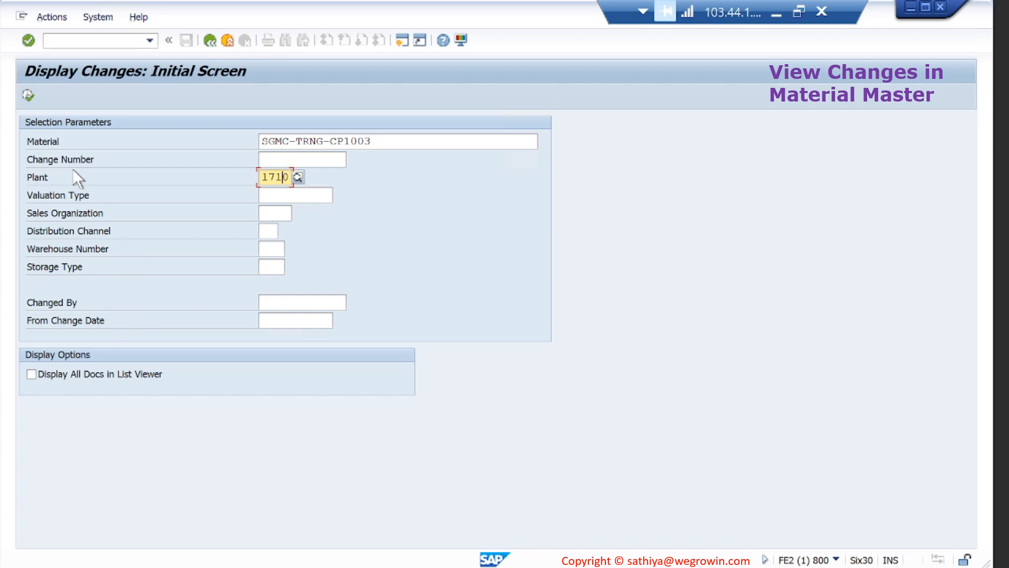
{"action": "left_click", "coordinate": [28, 94]}
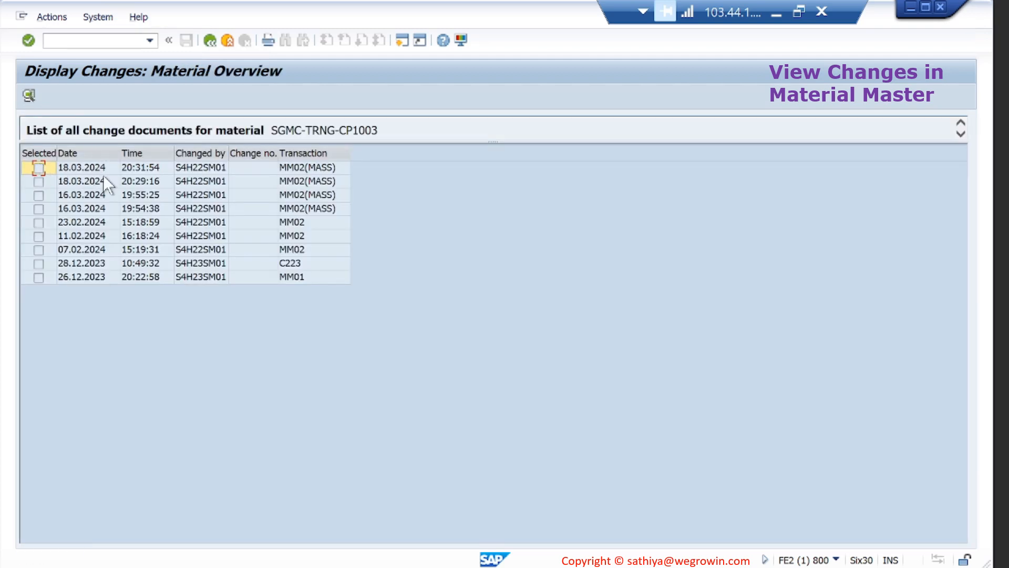
Display the change document of 18.03.2024 at 20:29:16 and enlarge its header area to read it fully.
{"action": "left_click", "coordinate": [38, 180]}
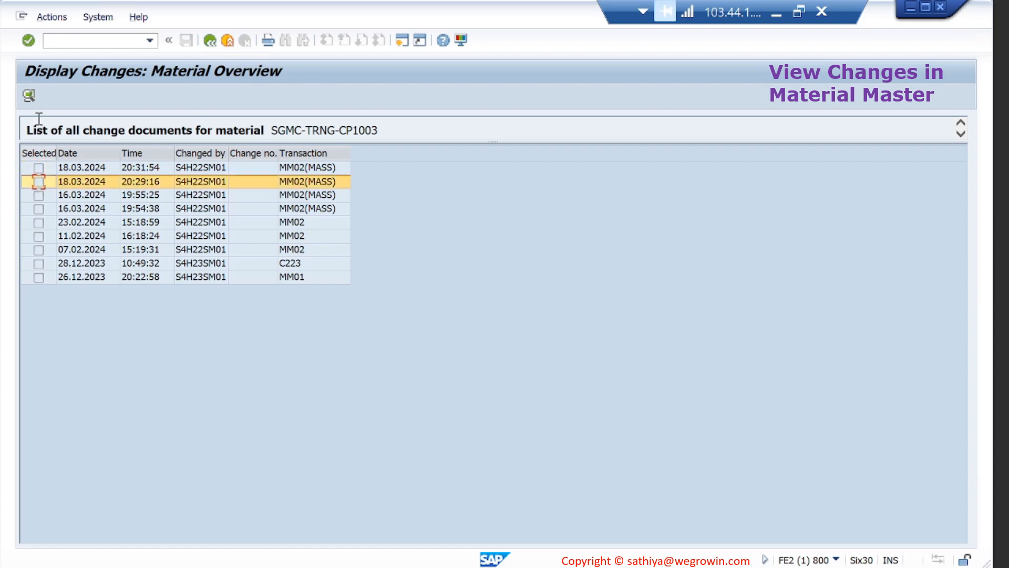
{"action": "left_click", "coordinate": [29, 93]}
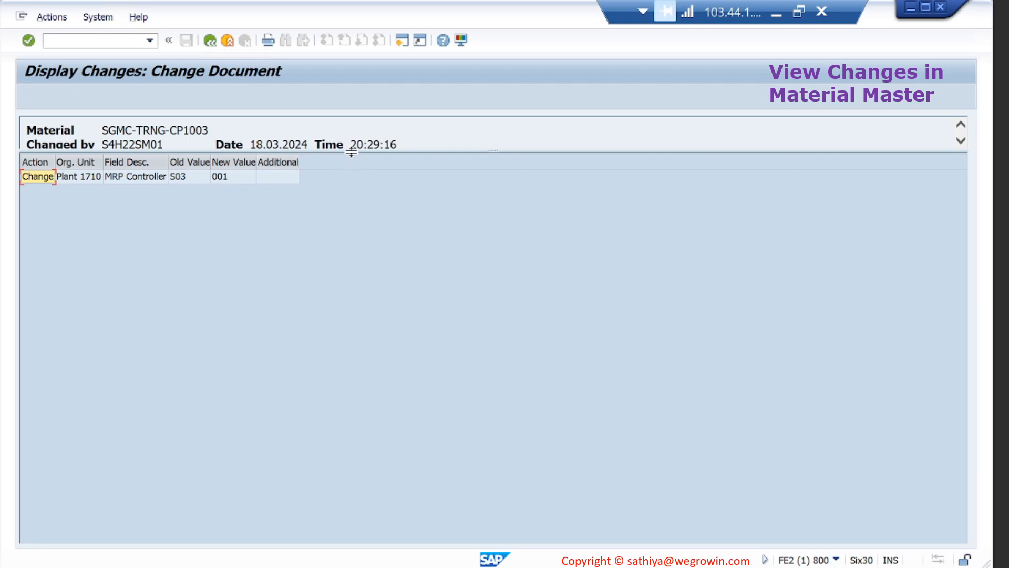
{"action": "left_click_drag", "start_coordinate": [351, 152], "coordinate": [349, 175]}
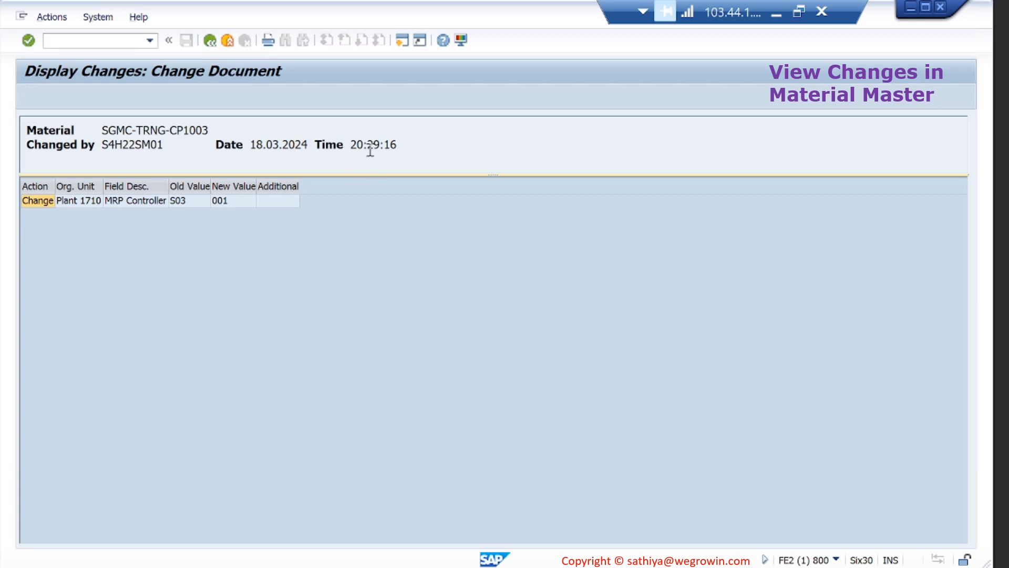
Display the change document of 18.03.2024 at 20:31:54 to examine the old and new values, and return to the list.
{"action": "left_click", "coordinate": [209, 40]}
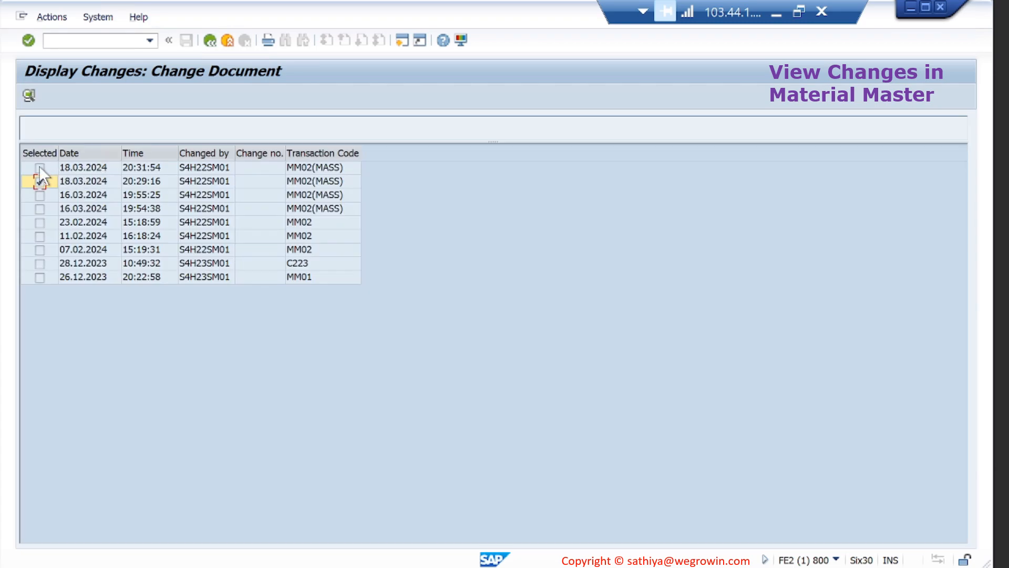
{"action": "left_click", "coordinate": [28, 95]}
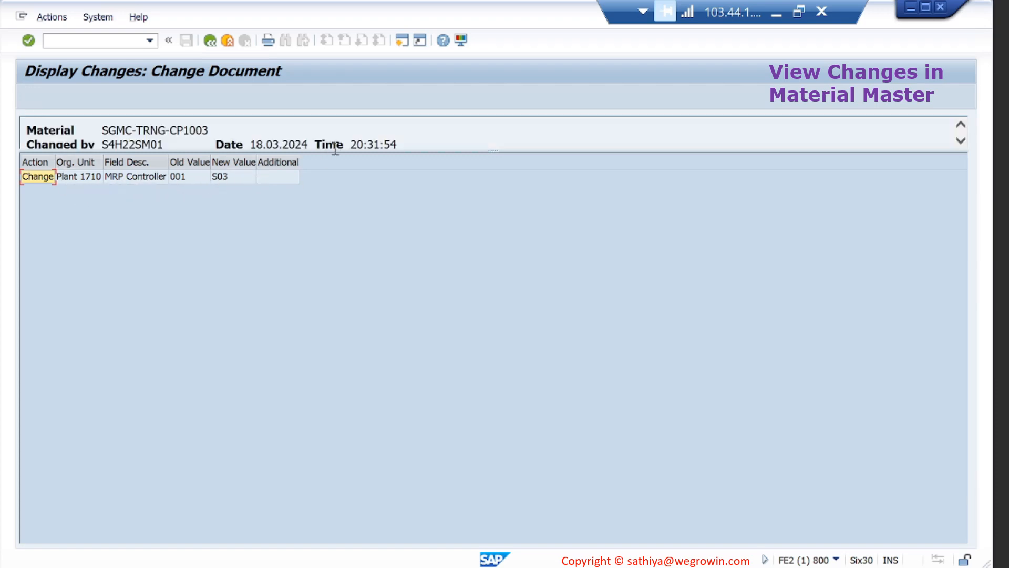
{"action": "left_click", "coordinate": [213, 42]}
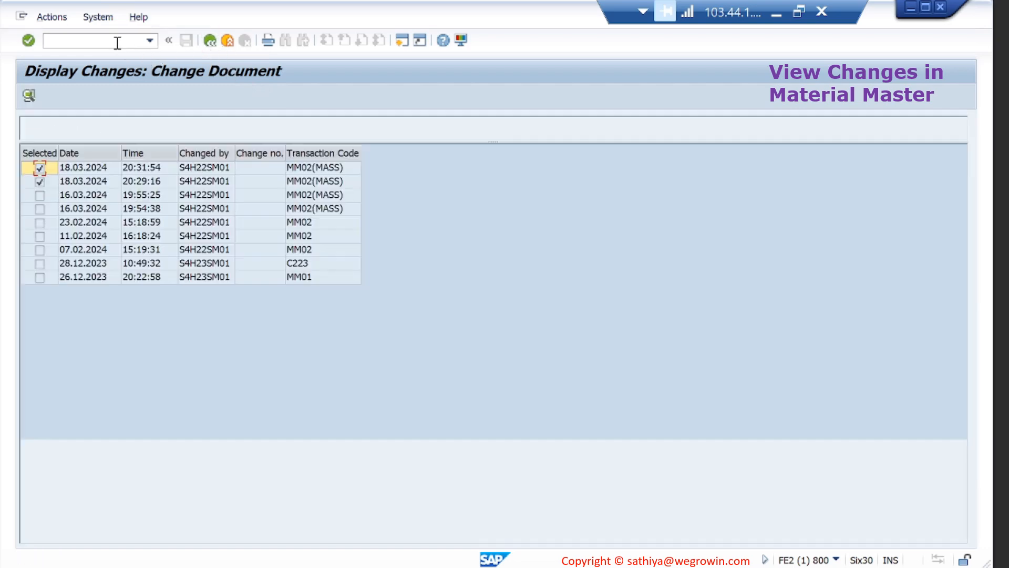
Start transaction MM03 and display material SGMC-TRNG-CP1003 for plant 1710 and storage location 171A.
{"action": "left_click", "coordinate": [116, 42]}
{"action": "type", "text": "/n"}
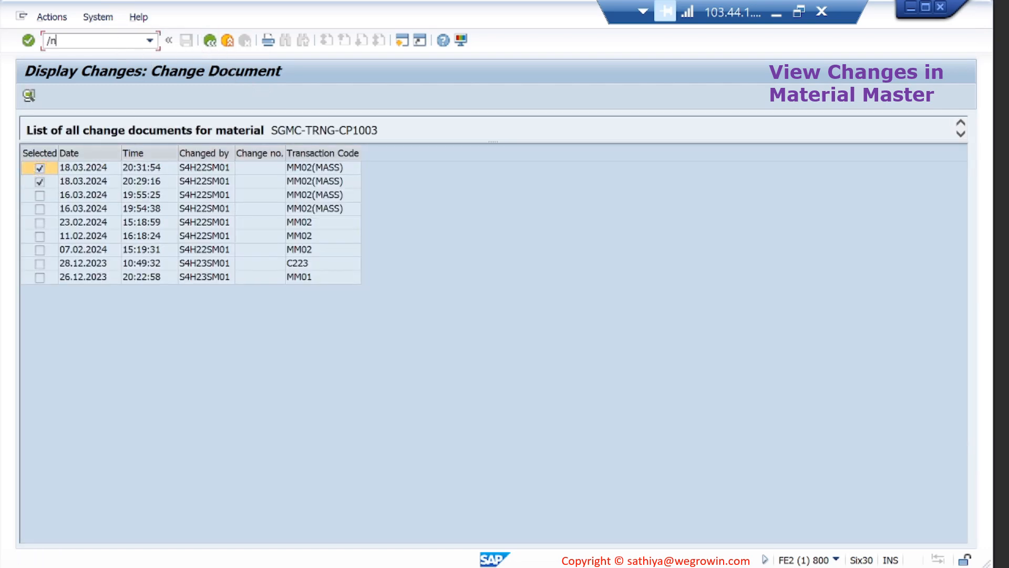
{"action": "type", "text": "mm03"}
{"action": "key", "text": "Return"}
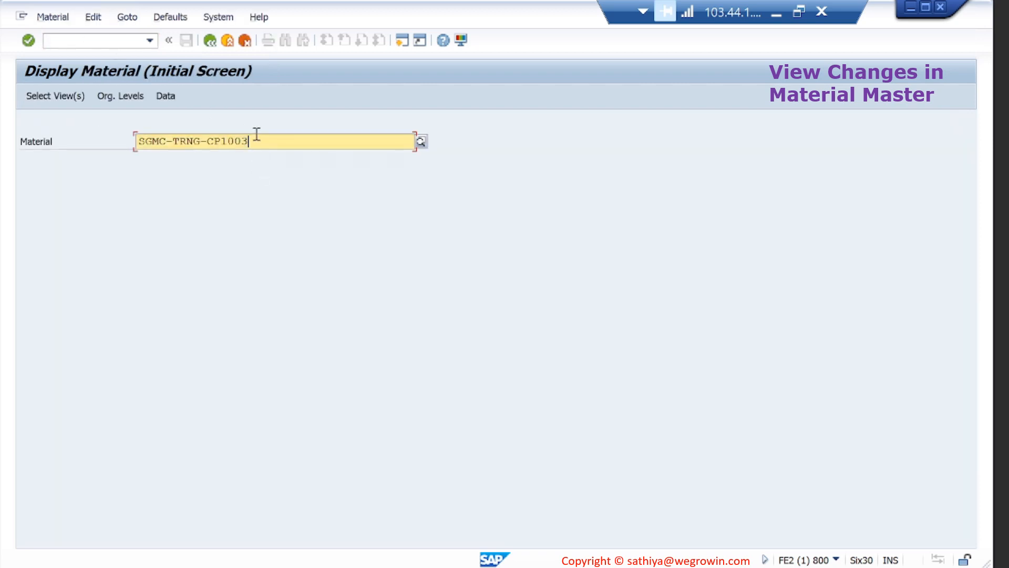
{"action": "key", "text": "Return"}
{"action": "key", "text": "Return"}
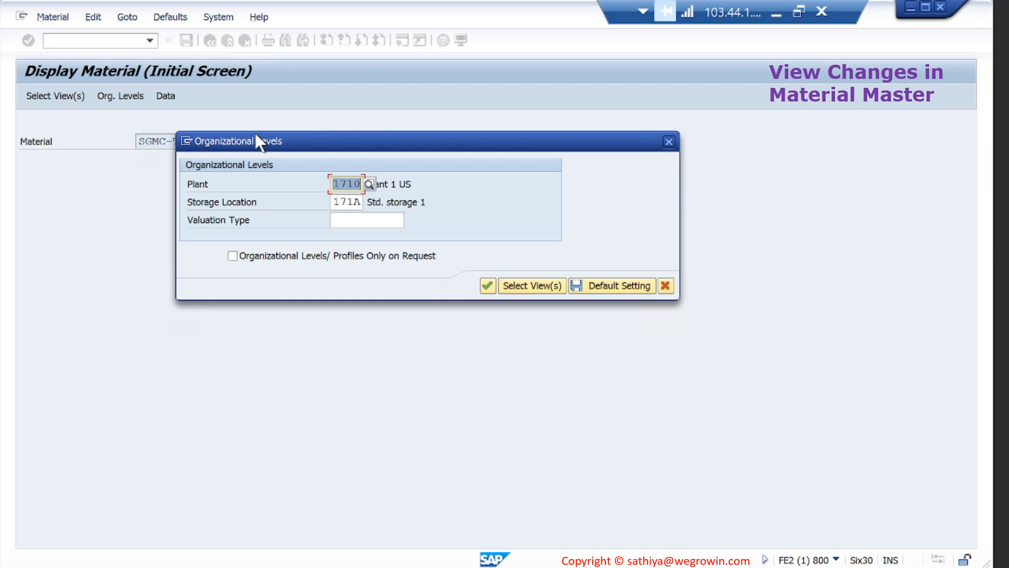
{"action": "key", "text": "Return"}
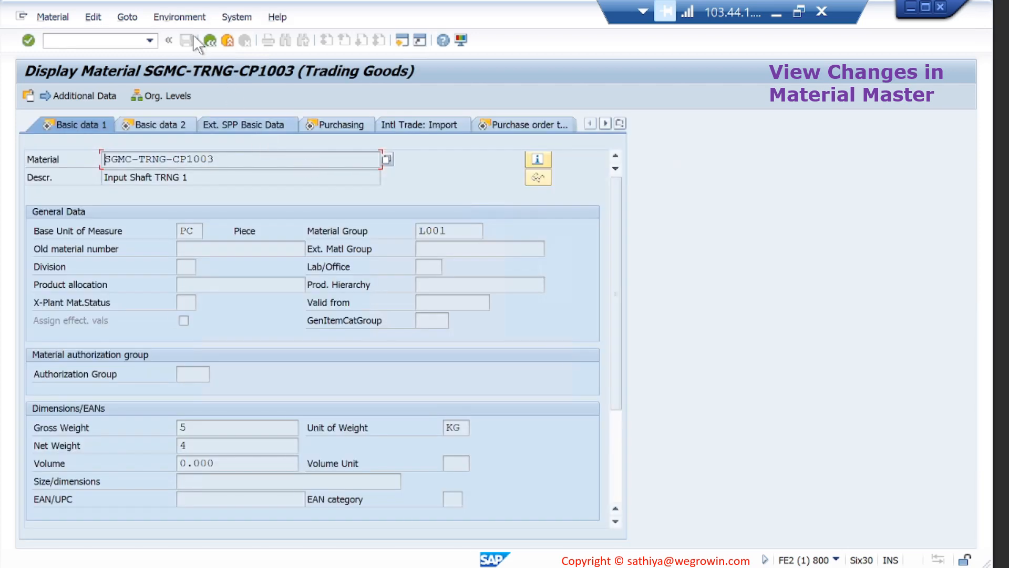
Display the change documents from within the material record, inspect the two 18.03.2024 entries, and minimize the remote session.
{"action": "left_click", "coordinate": [193, 19]}
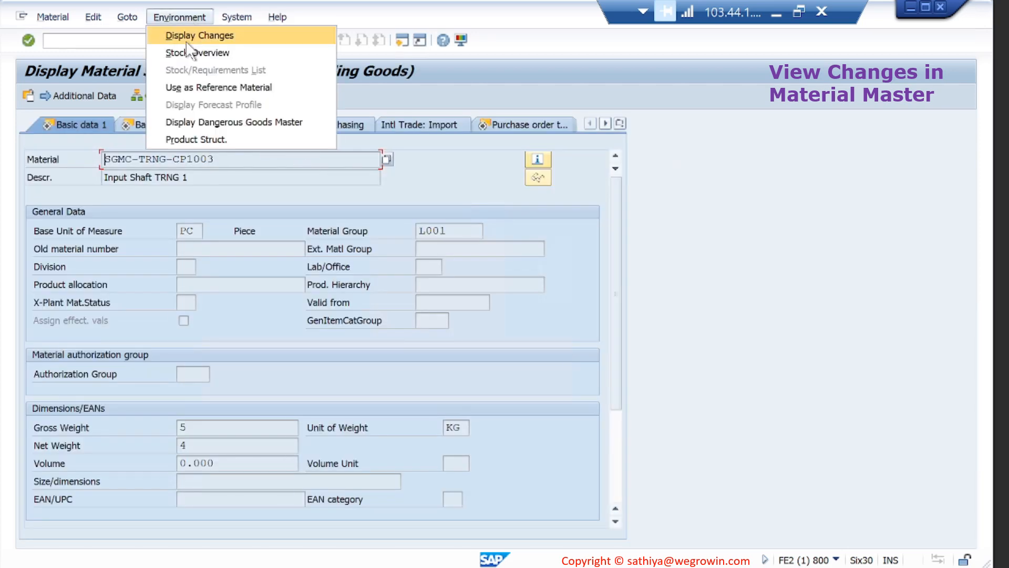
{"action": "left_click", "coordinate": [226, 39]}
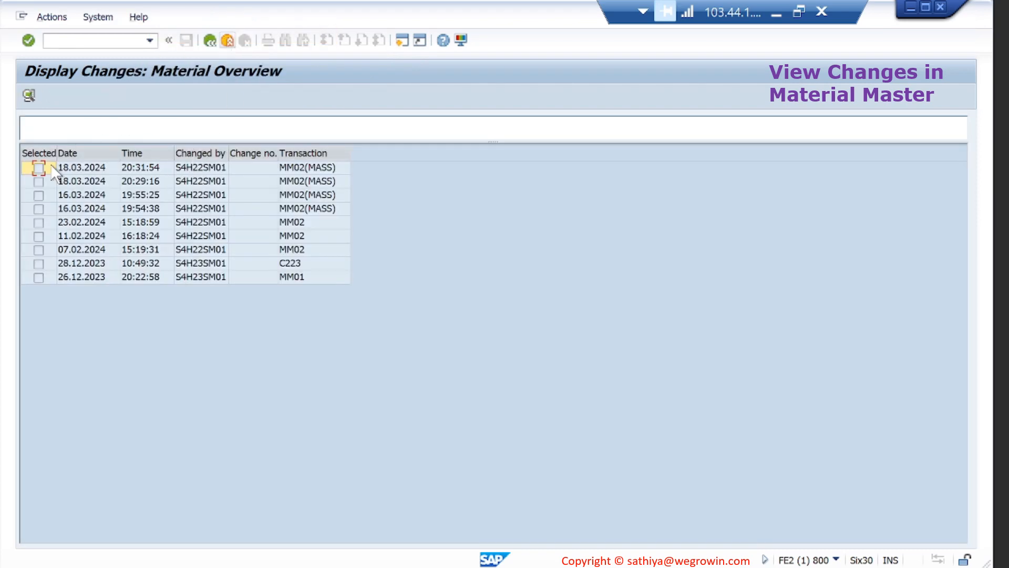
{"action": "left_click", "coordinate": [149, 182]}
{"action": "left_click", "coordinate": [153, 170]}
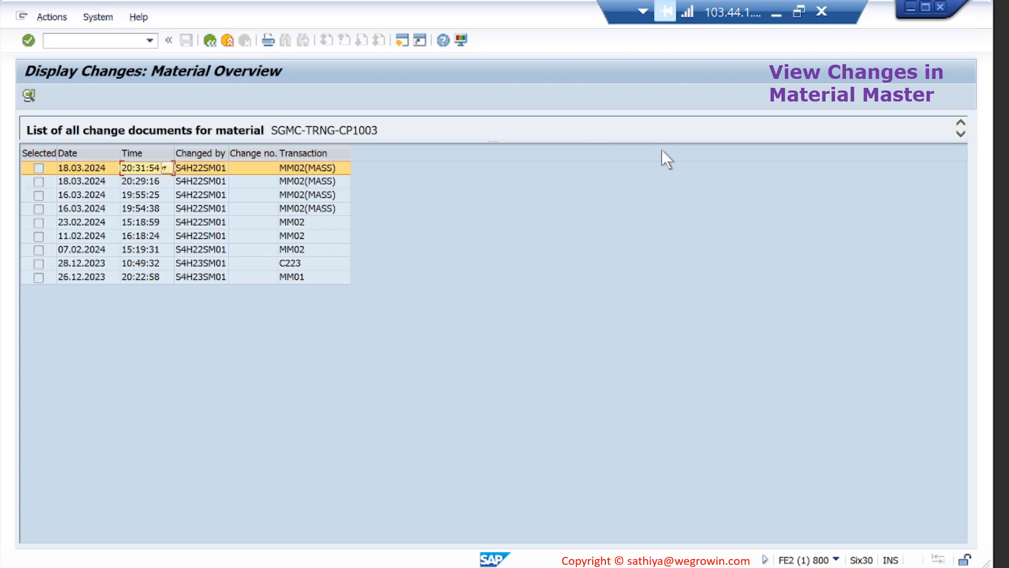
{"action": "left_click", "coordinate": [776, 14]}
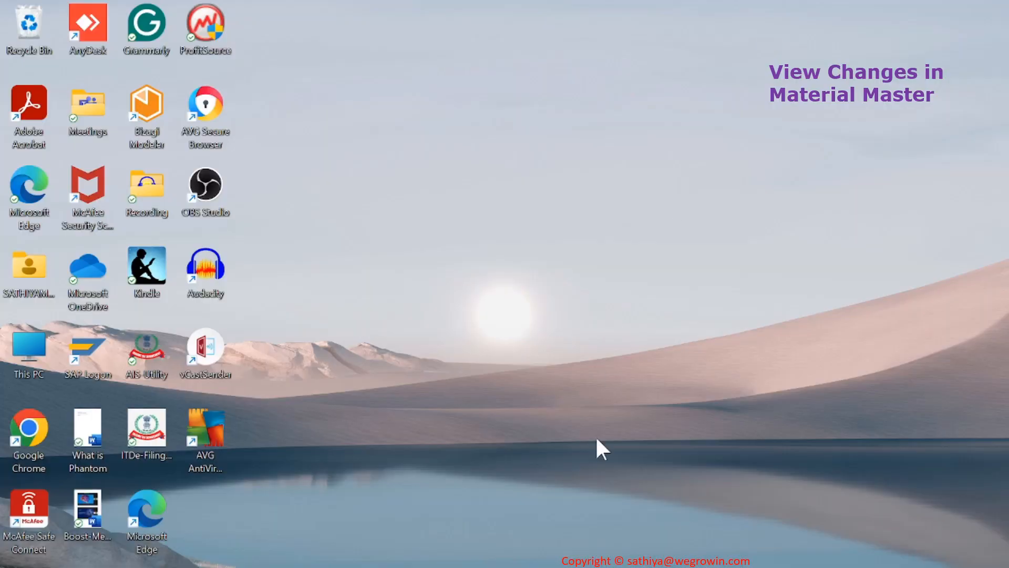